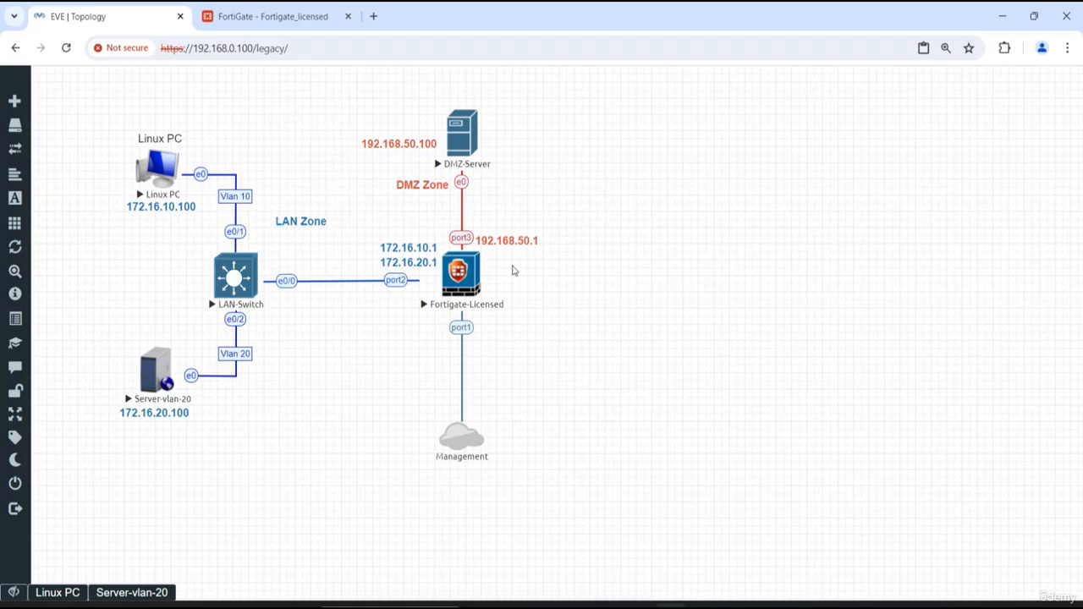
- Begin adding a Cisco IOS 3725 (Dynamips) node beside the FortiGate, using the c3725-adventerprisek9-mz.124-15.T14.image image
mouse_move(499, 274)
right_click(666, 267)
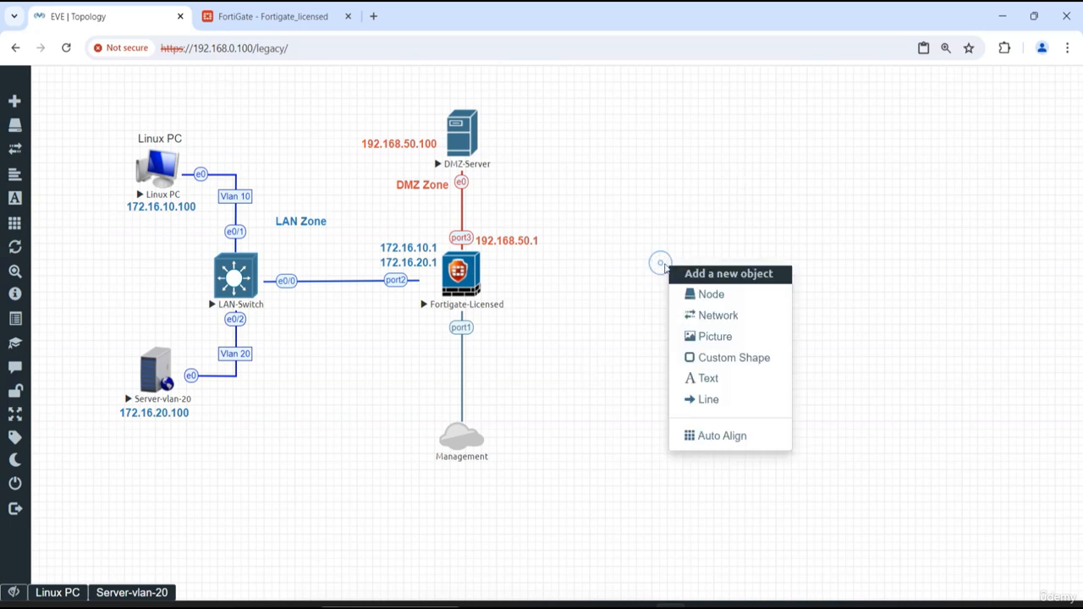
click(721, 301)
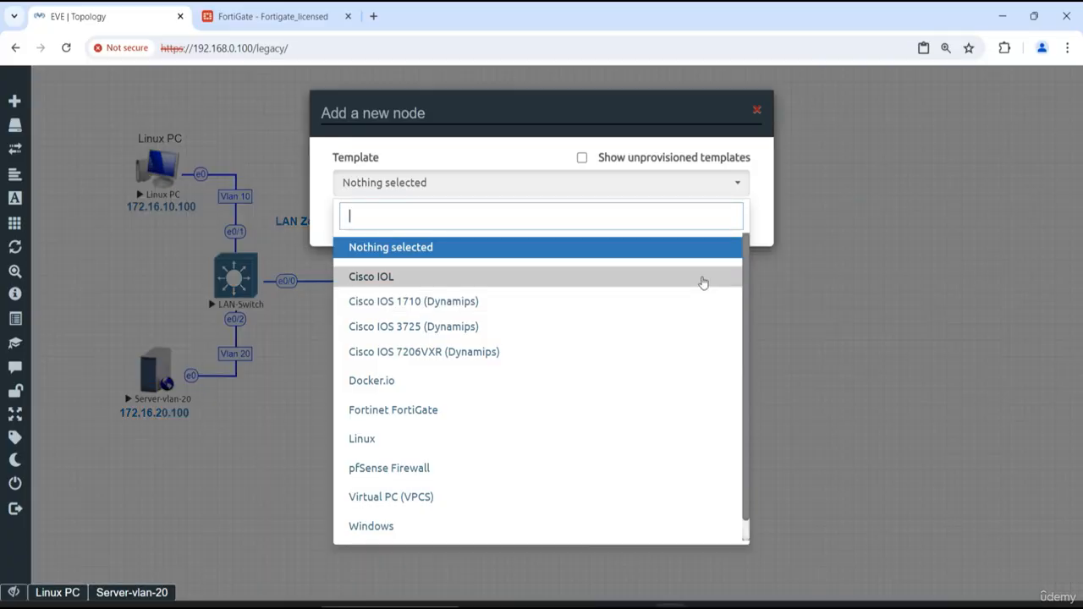
click(616, 327)
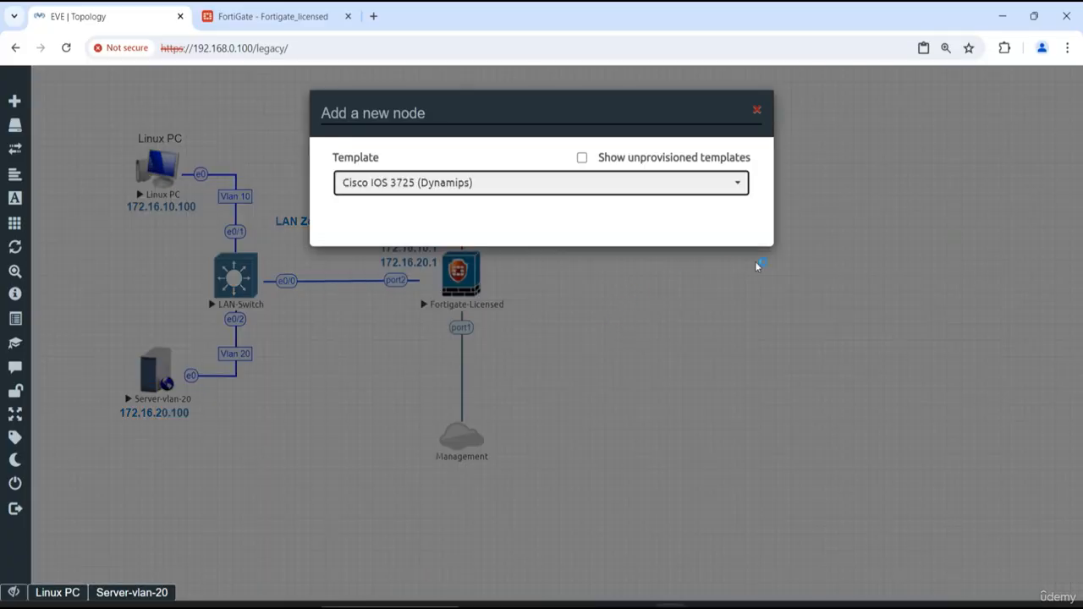
click(575, 254)
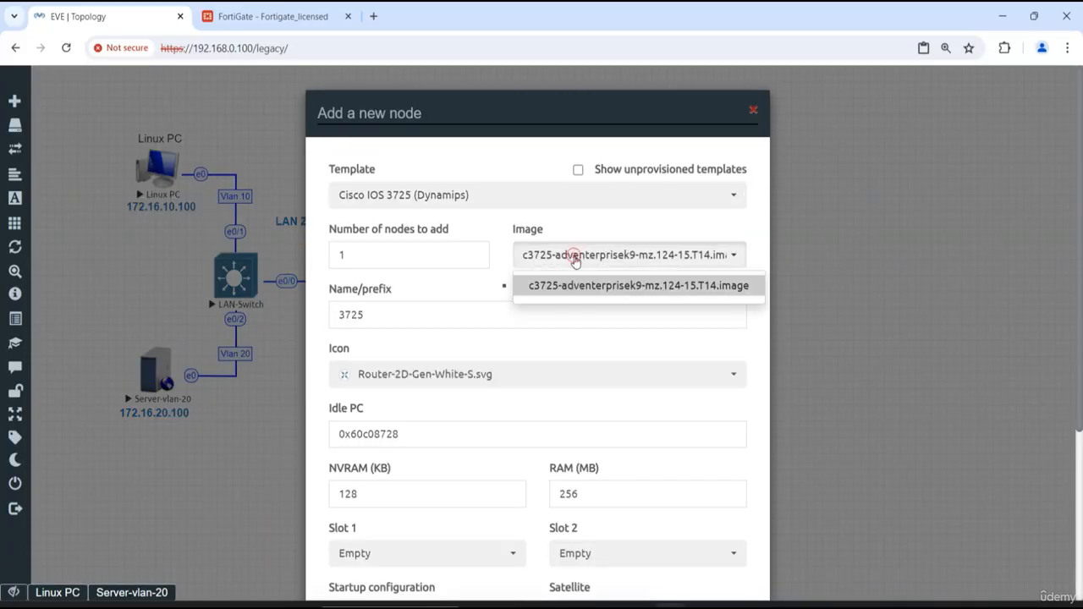
click(570, 285)
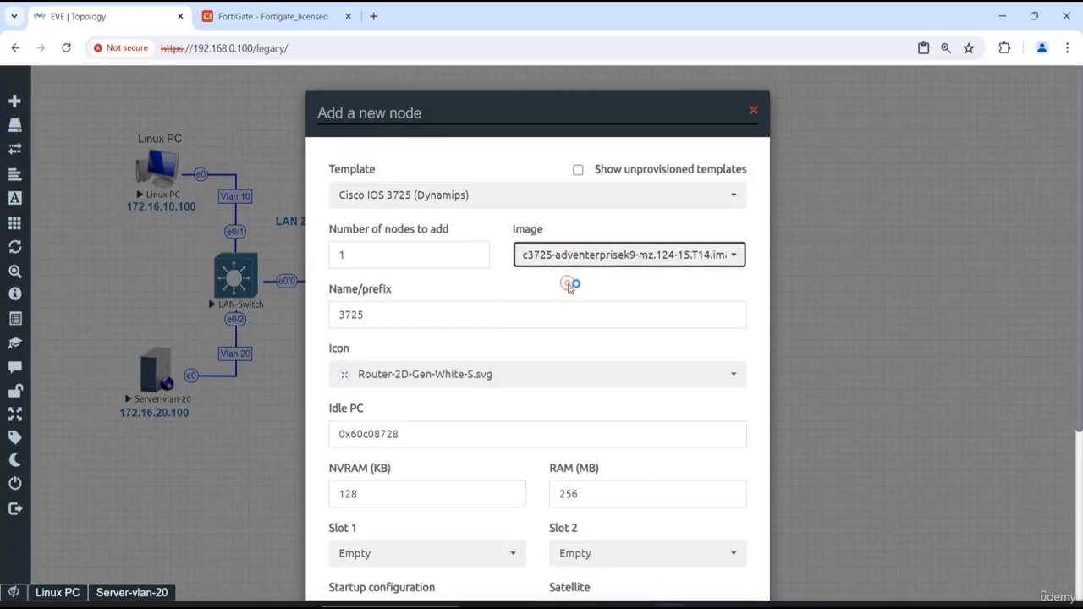
- Name the new node Edge Router and give it the Router-2D-Gen-Dark-S.svg icon
double_click(455, 315)
text(E)
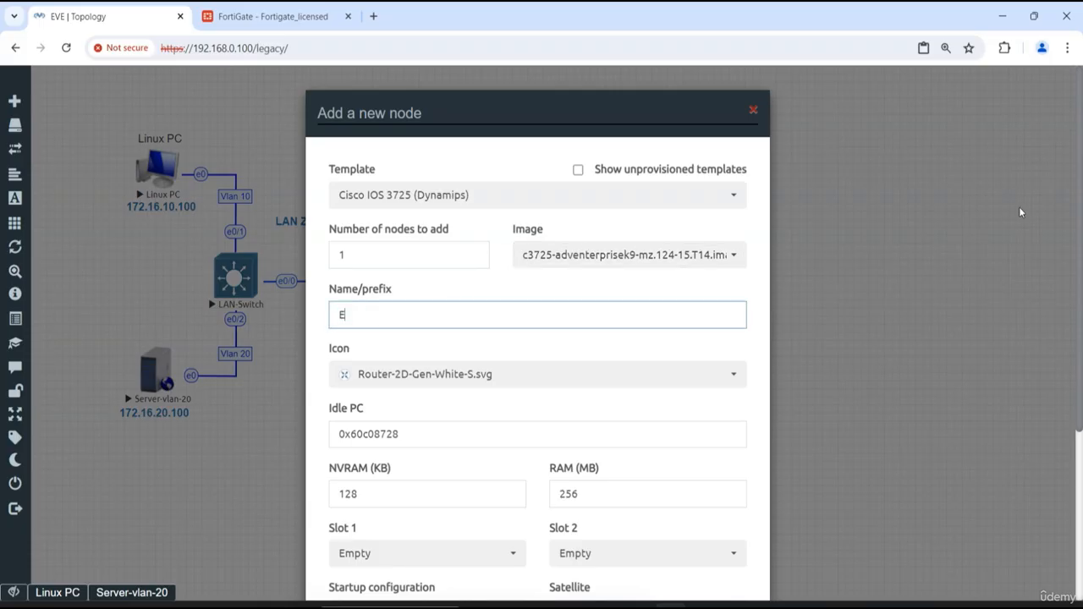
text(dge Router)
click(483, 372)
click(443, 244)
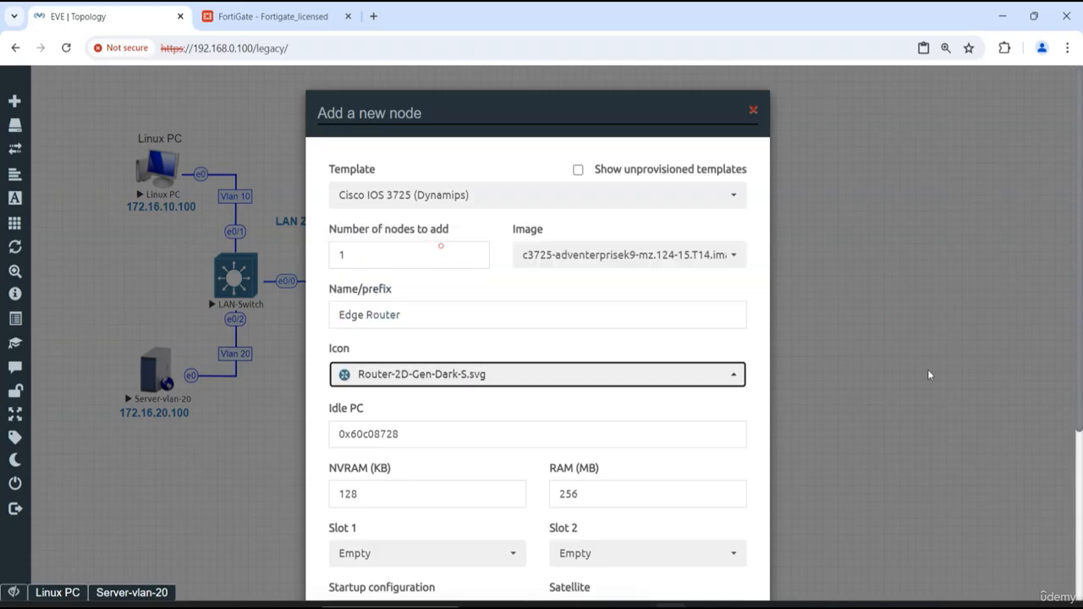
- Set Slot 1 to NM-1FE-TX and Slot 2 to NM-16ESW for the router, then save the node
scroll(566, 433, down, 3)
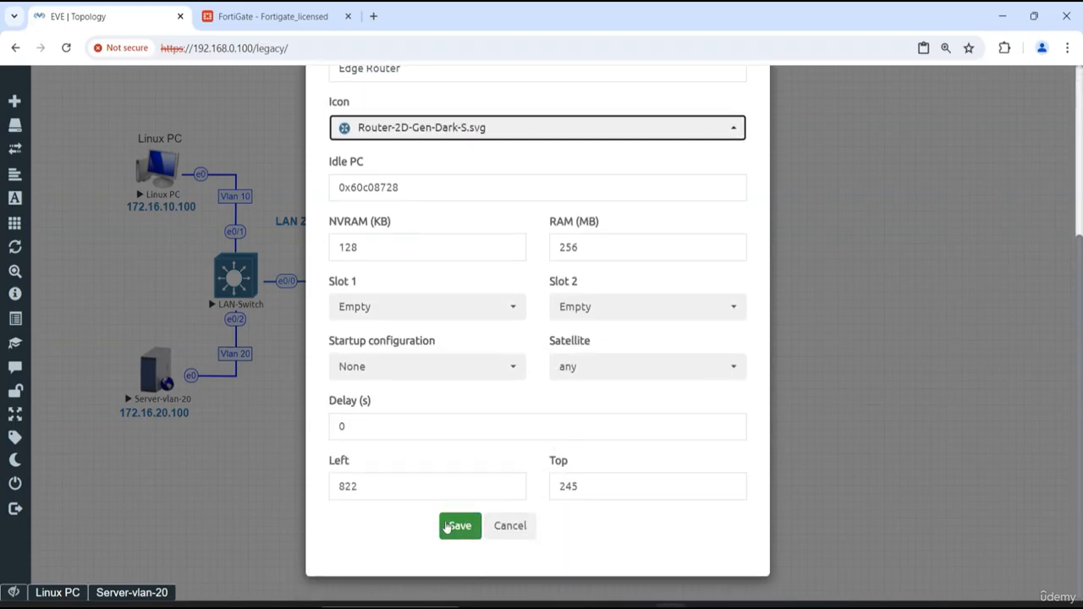
click(475, 312)
click(454, 369)
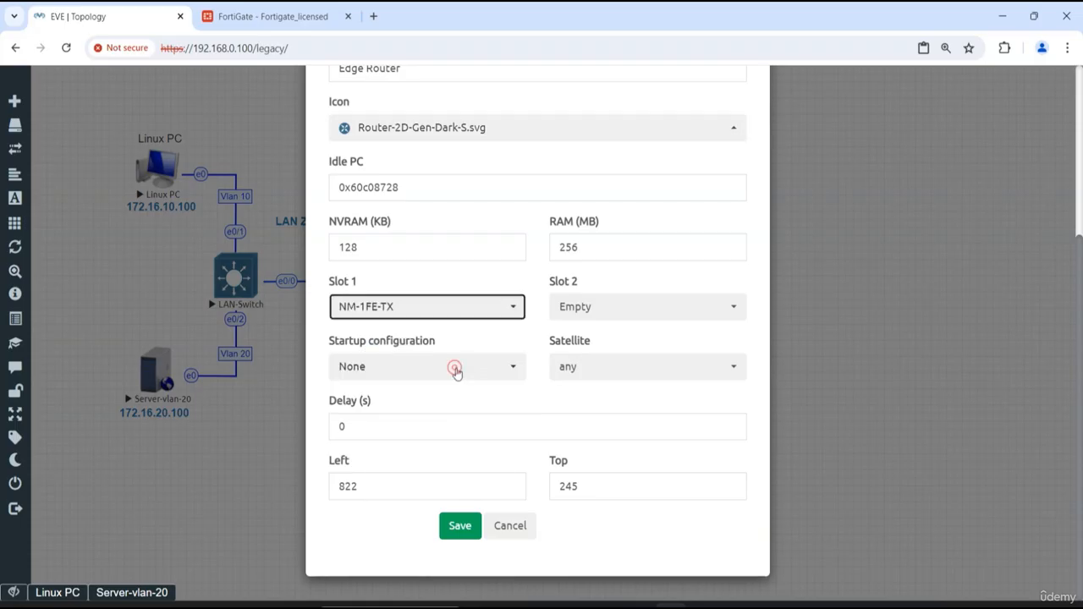
click(598, 314)
click(596, 385)
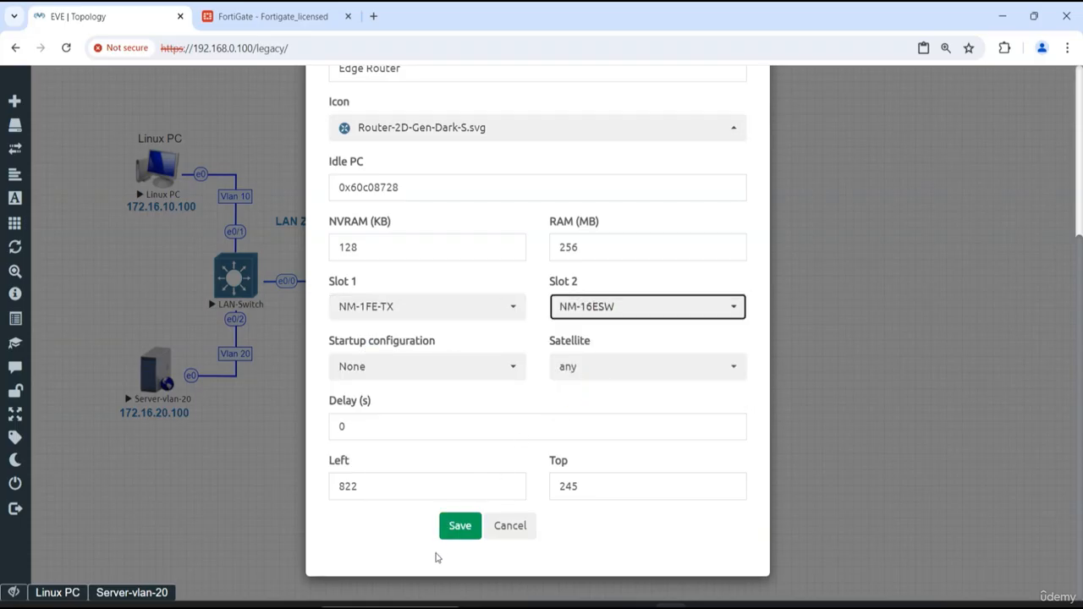
click(465, 536)
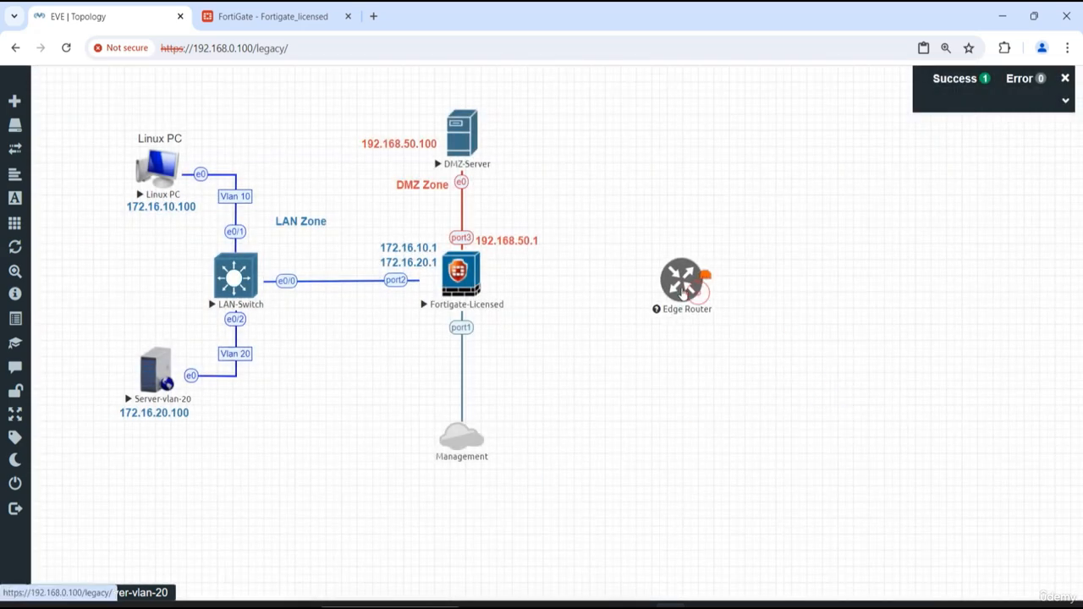
- Move the Edge Router slightly closer to the FortiGate and start it
drag(683, 290, 659, 289)
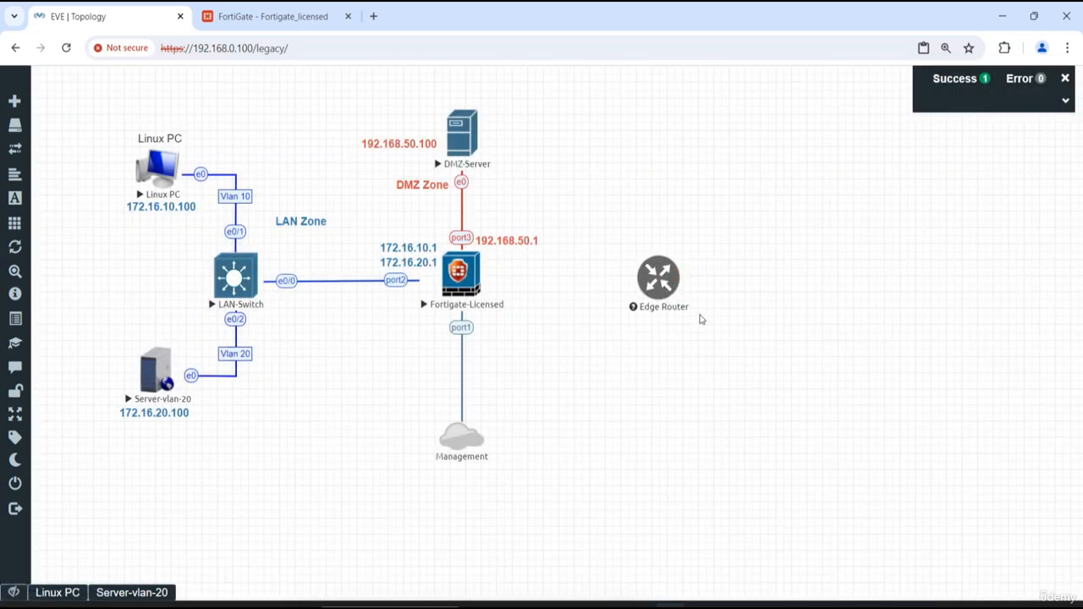
right_click(663, 279)
click(703, 315)
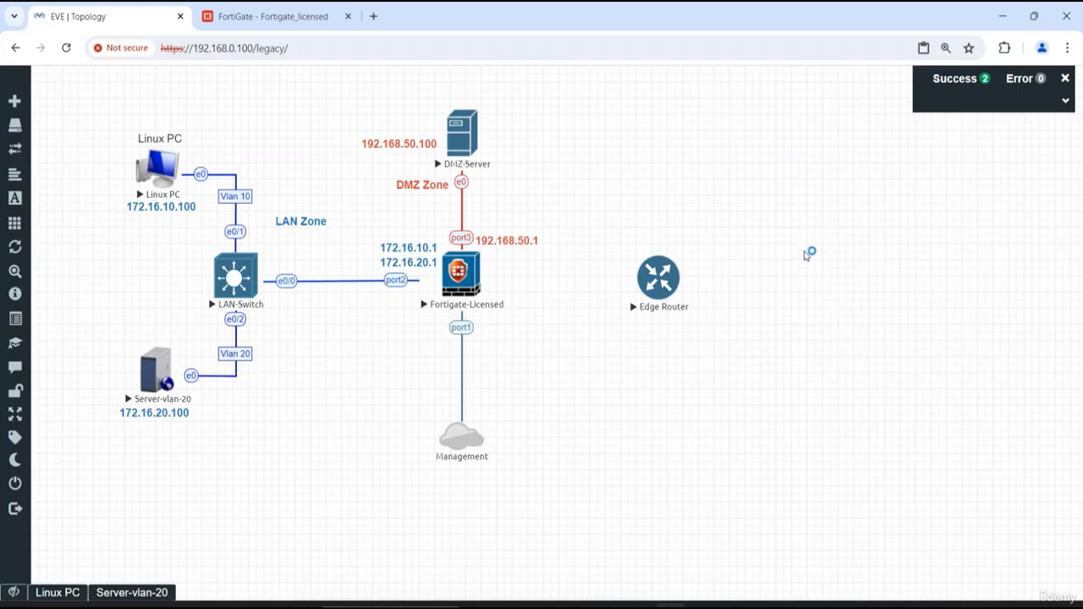
mouse_move(685, 273)
drag(685, 273, 462, 275)
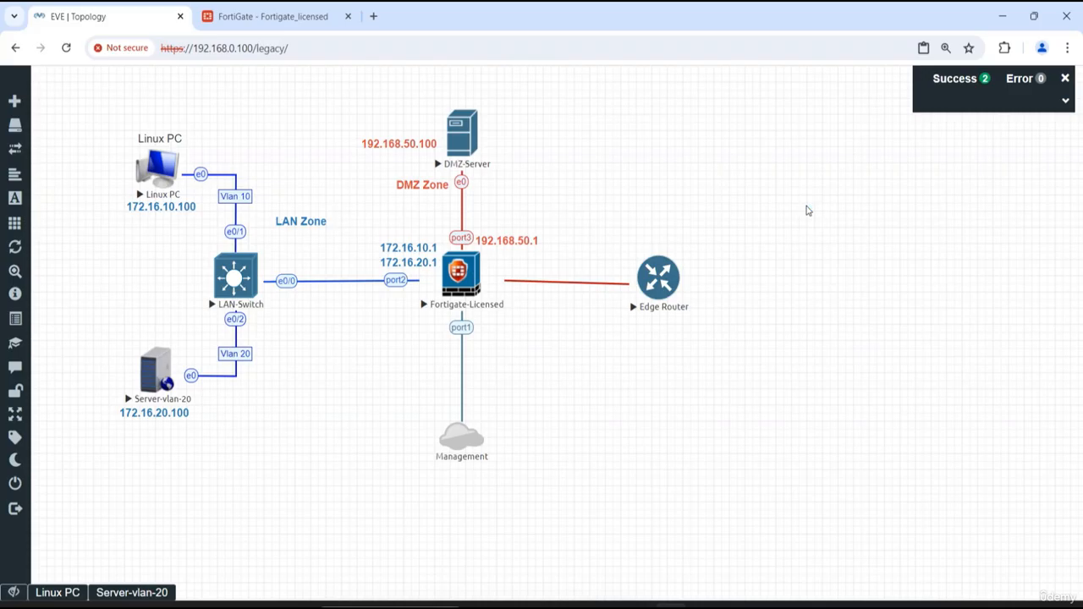
right_click(807, 206)
click(843, 260)
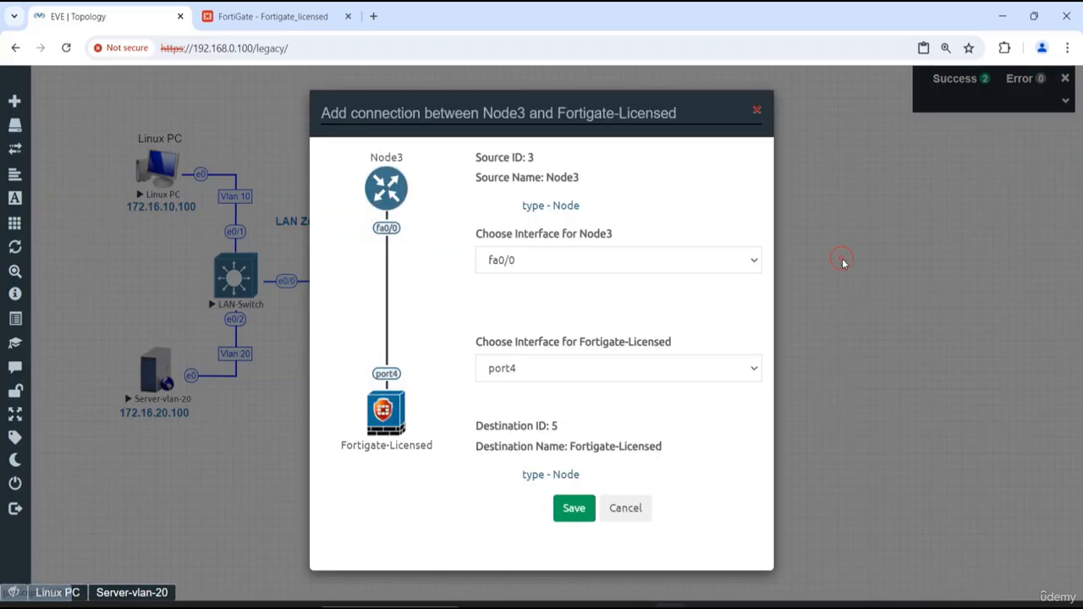
right_click(677, 278)
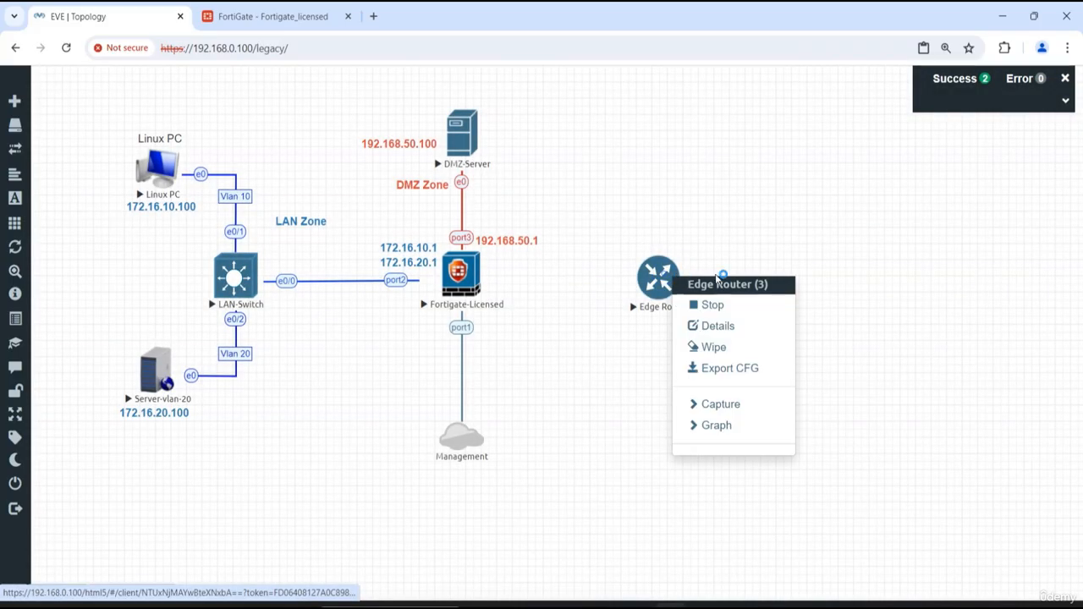
click(750, 248)
- Connect the Edge Router's fa0/0 interface to port4 of Fortigate-Licensed and move the router level with the firewall
drag(721, 269, 470, 288)
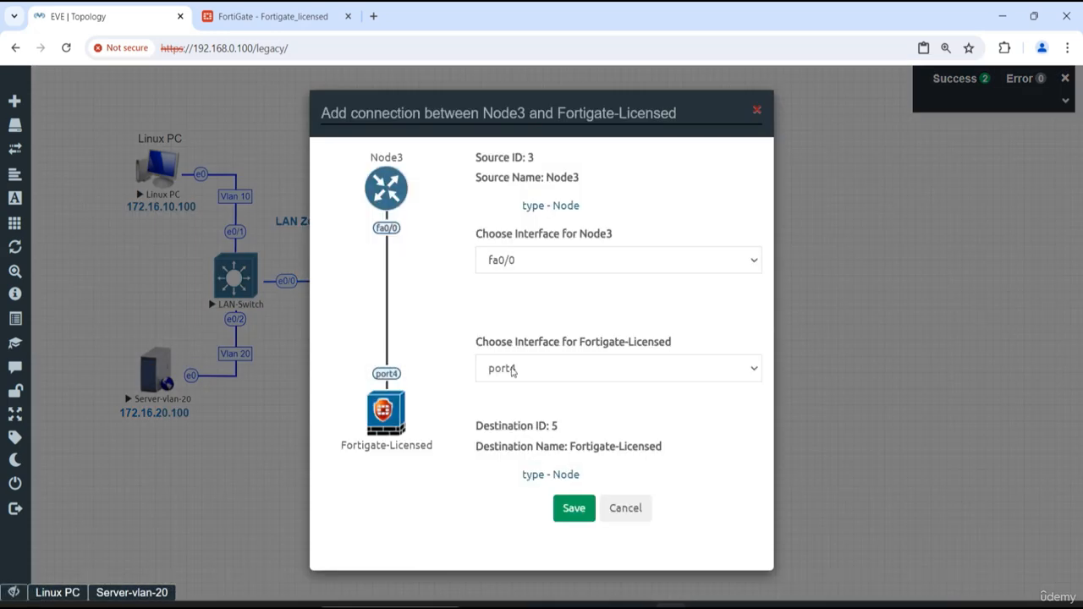
click(512, 370)
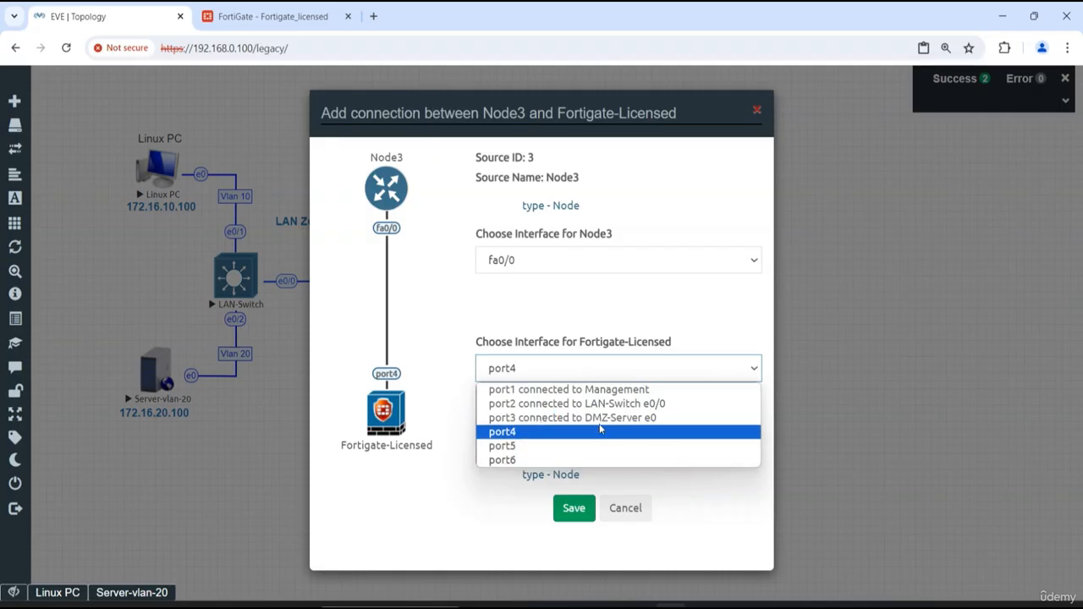
click(506, 433)
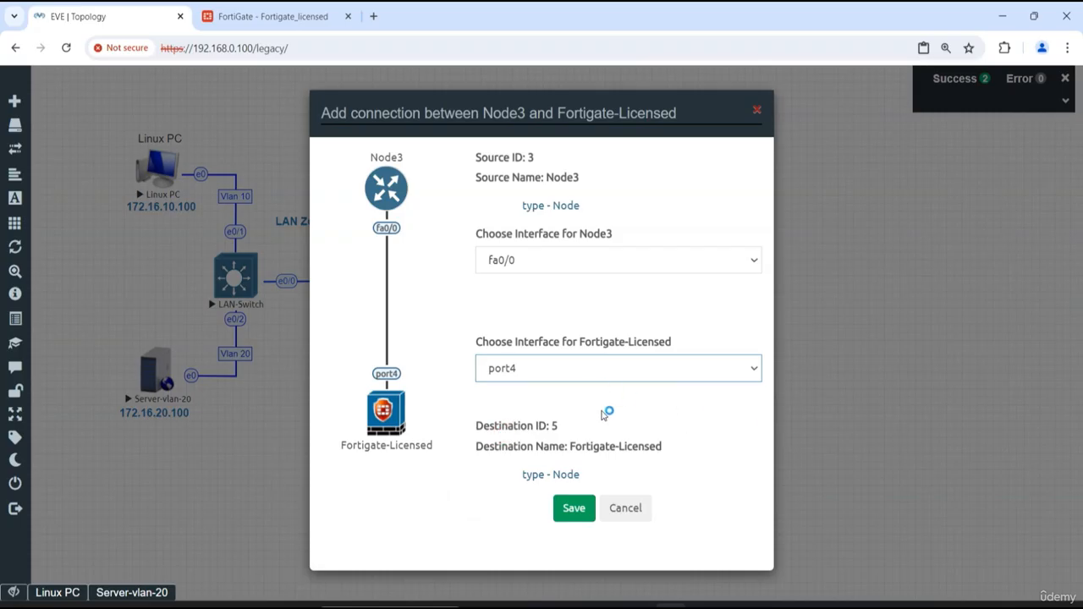
click(572, 510)
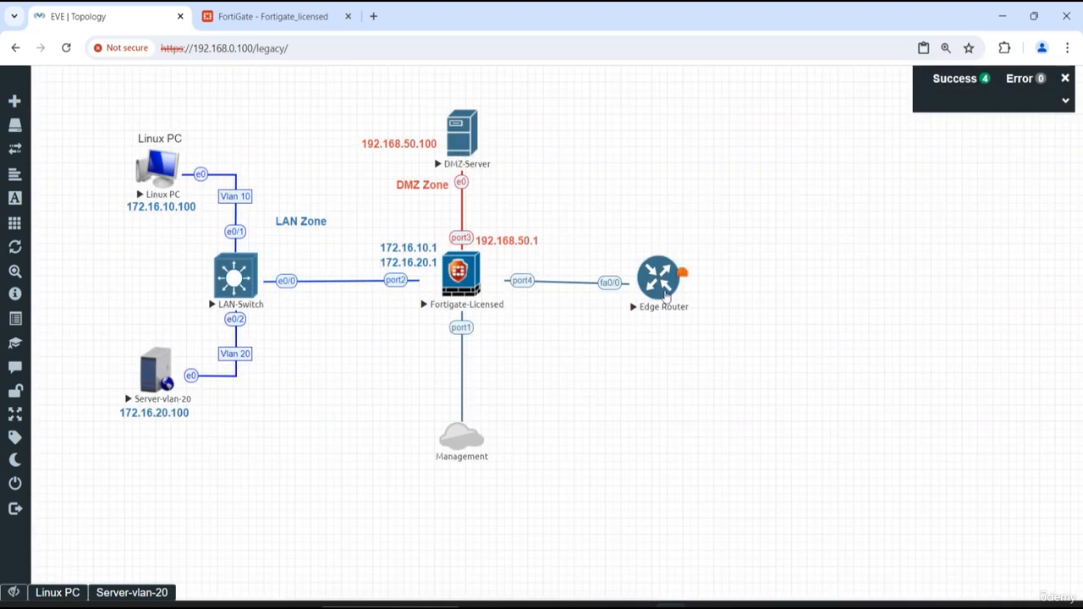
drag(665, 288, 647, 285)
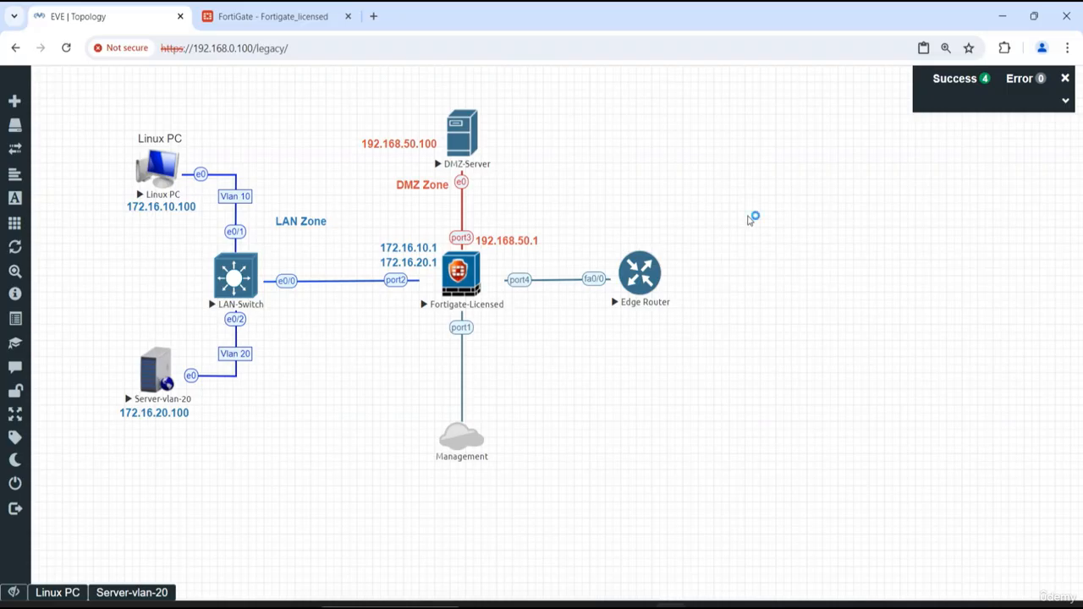
- Begin adding a network named Internet beyond the Edge Router, with the globe2.png icon
right_click(749, 219)
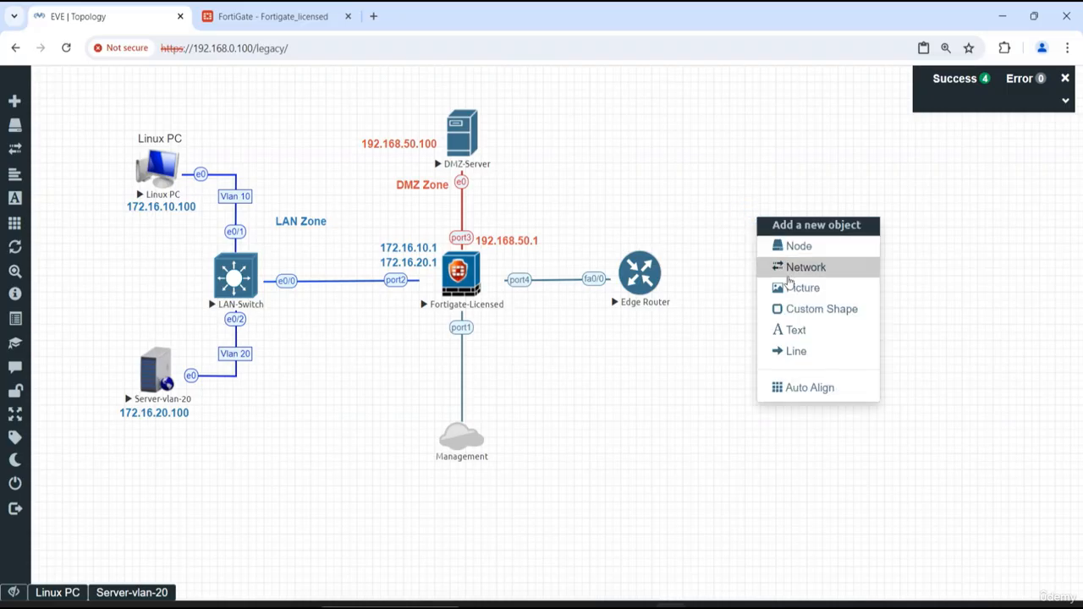
click(789, 271)
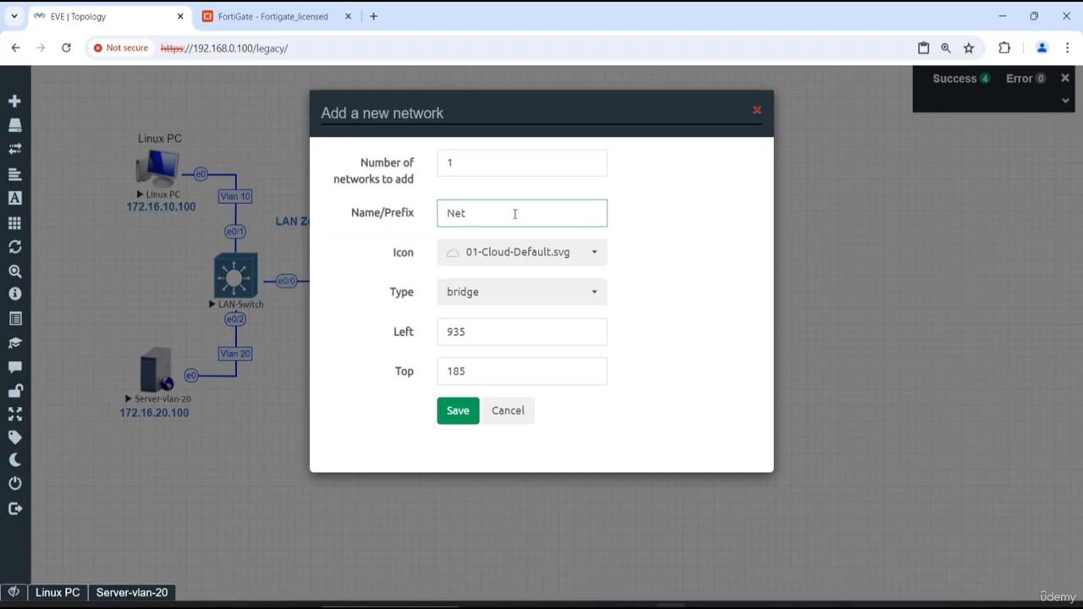
double_click(495, 214)
text(In)
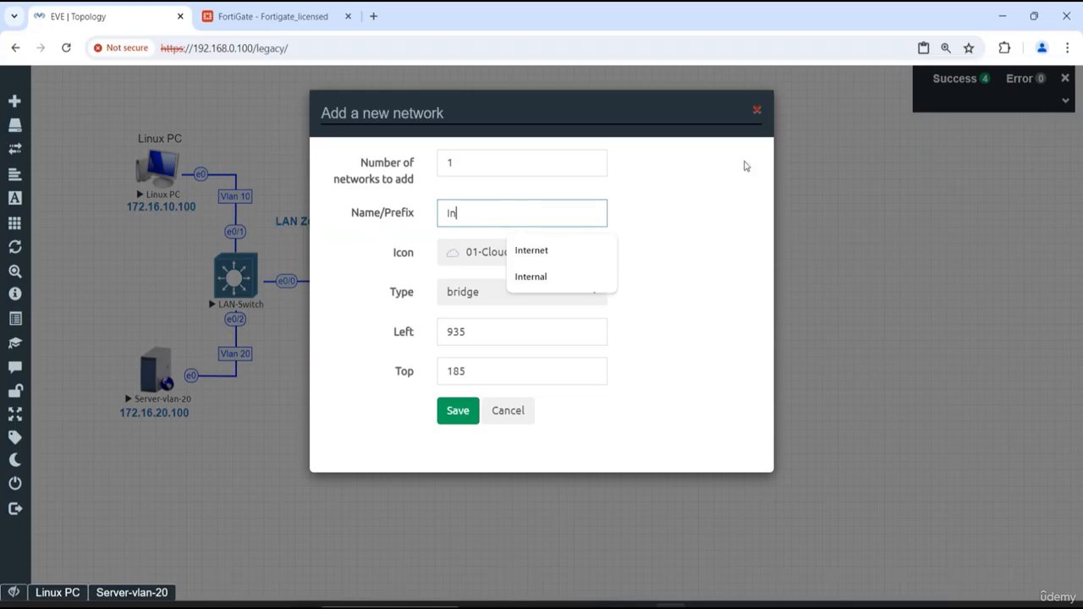
text(ternet)
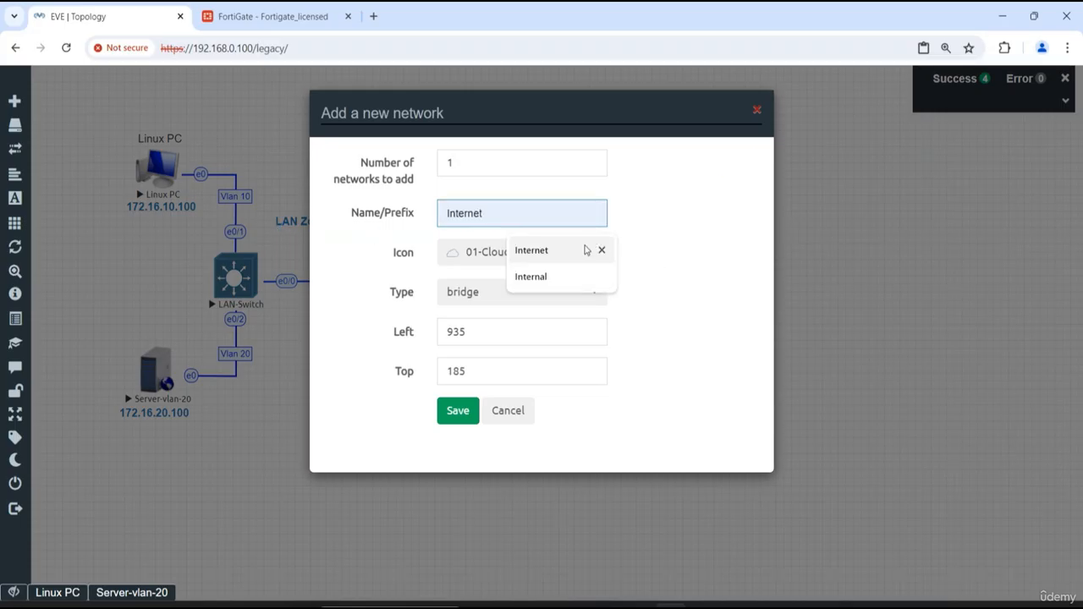
click(584, 249)
click(524, 252)
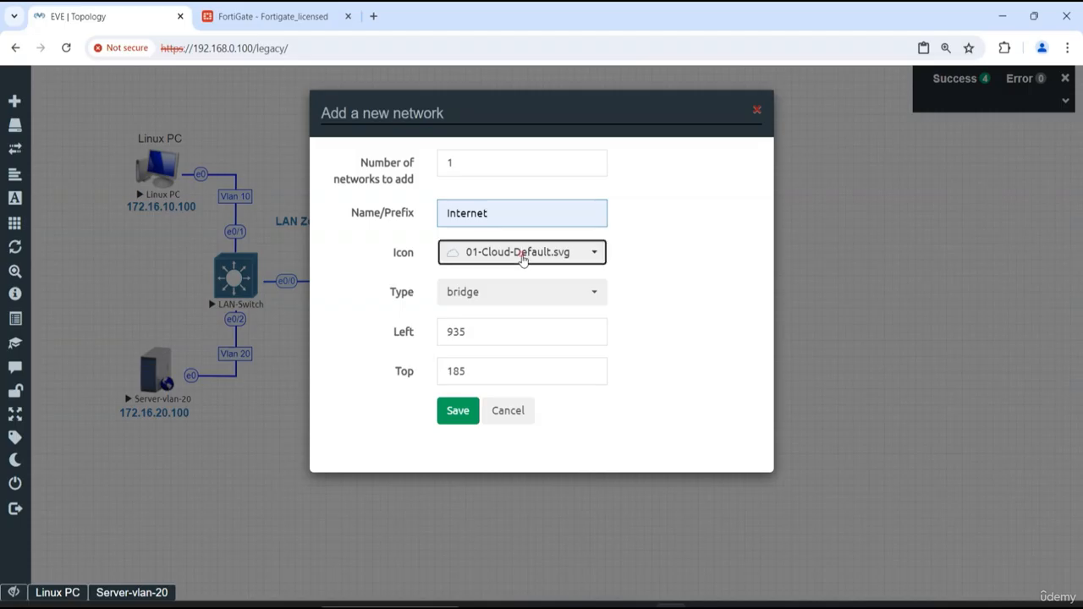
scroll(525, 330, down, 8)
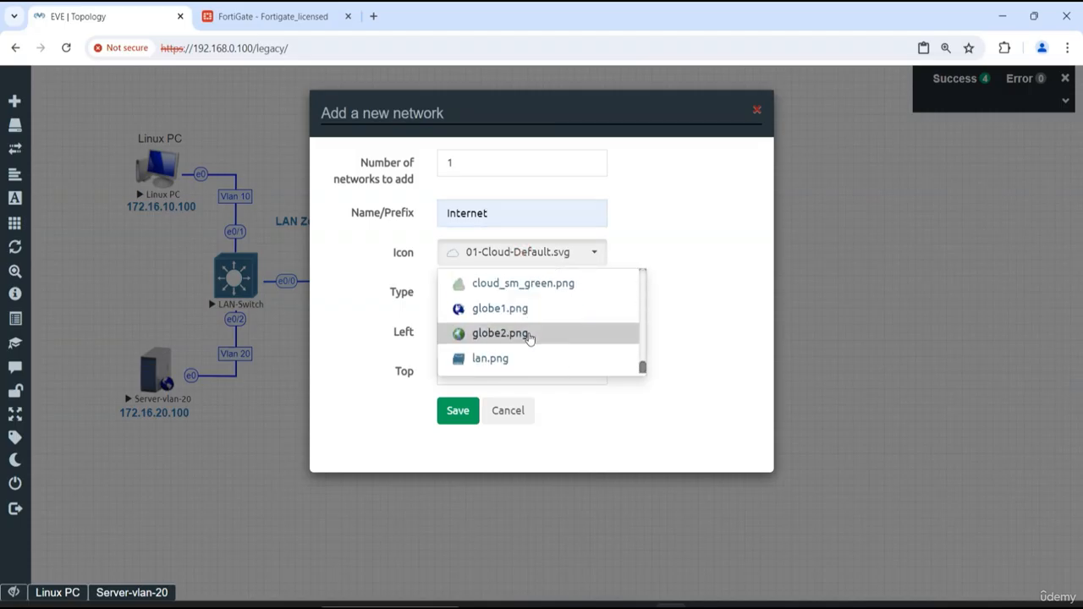
click(486, 335)
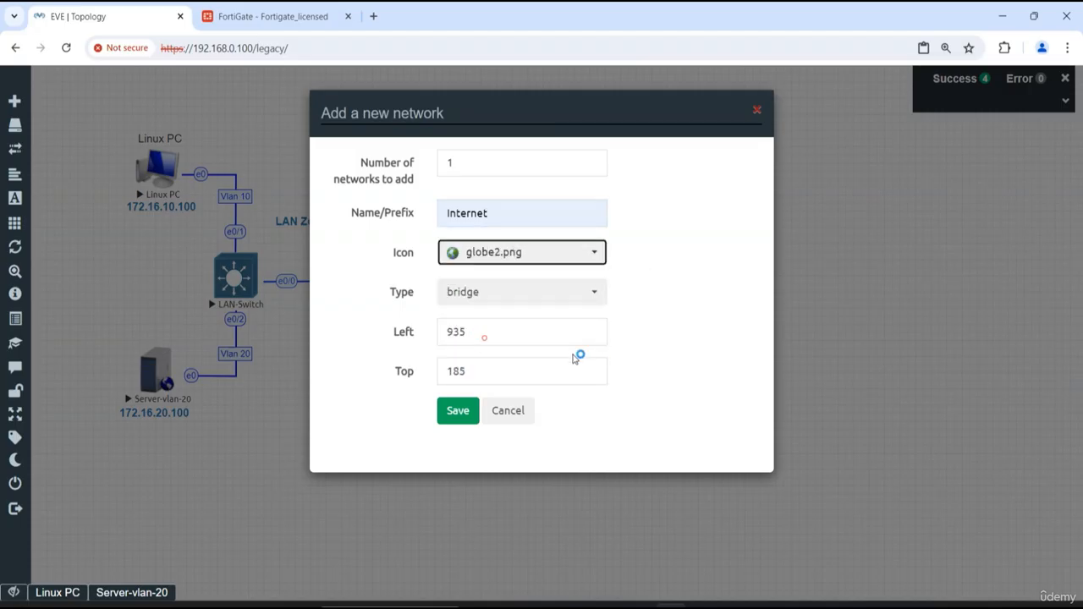
- Look through the network types available for the Internet network, including NAT and the Cloud options
click(526, 293)
scroll(564, 460, down, 2)
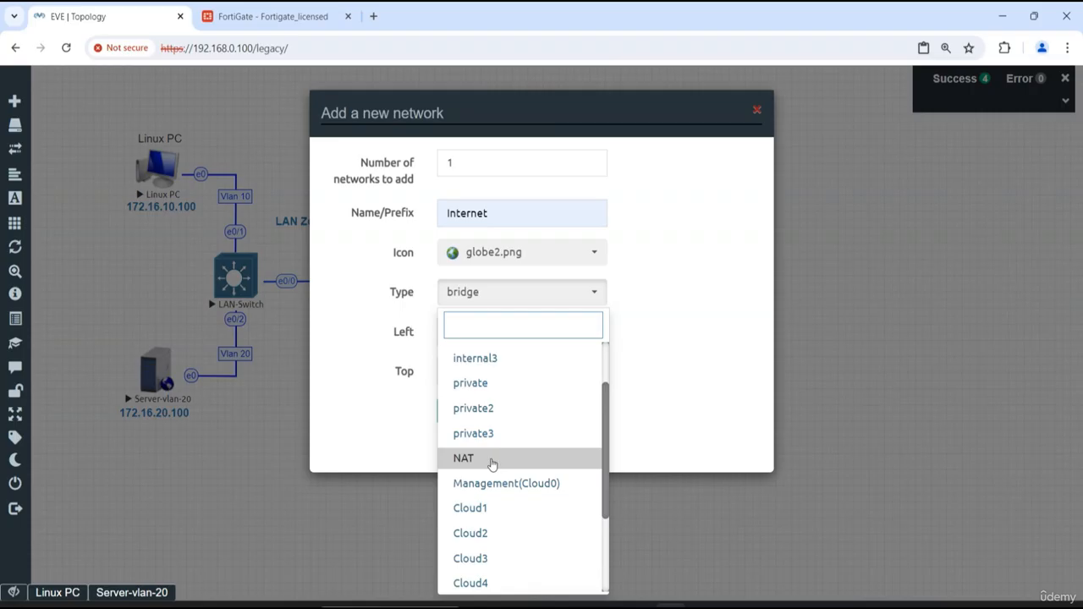
scroll(491, 464, down, 3)
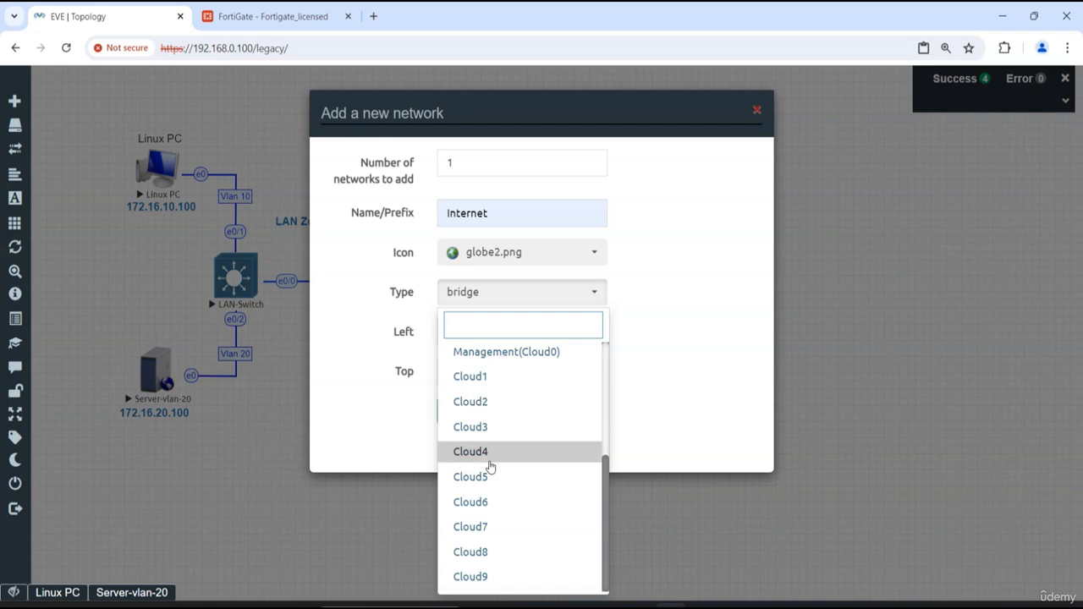
scroll(489, 465, up, 2)
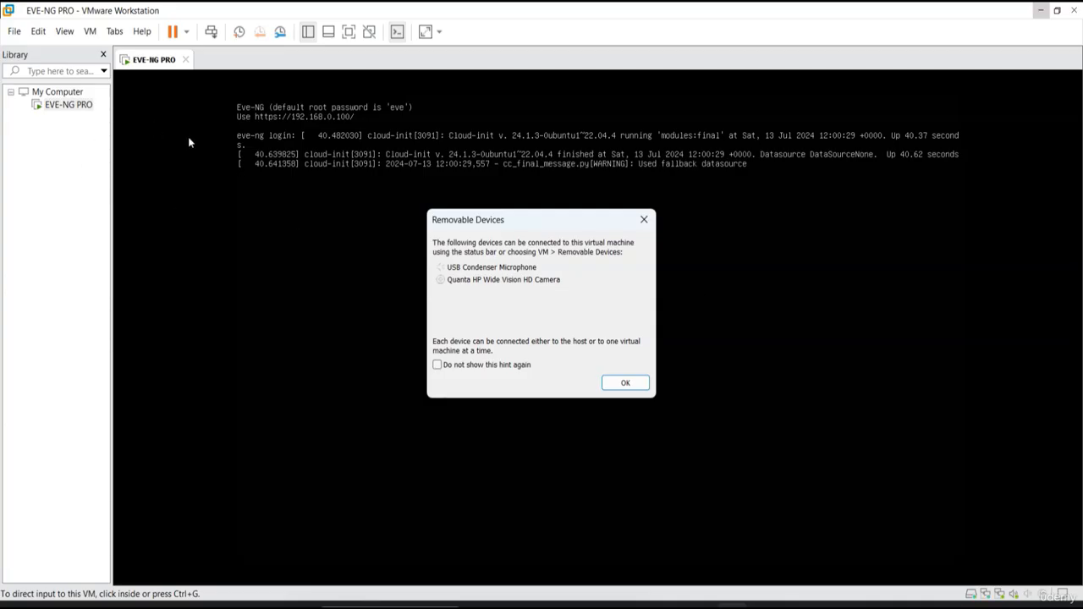
- Switch to VMware Workstation, dismiss the Removable Devices hint, and open the Virtual Network Editor
click(644, 219)
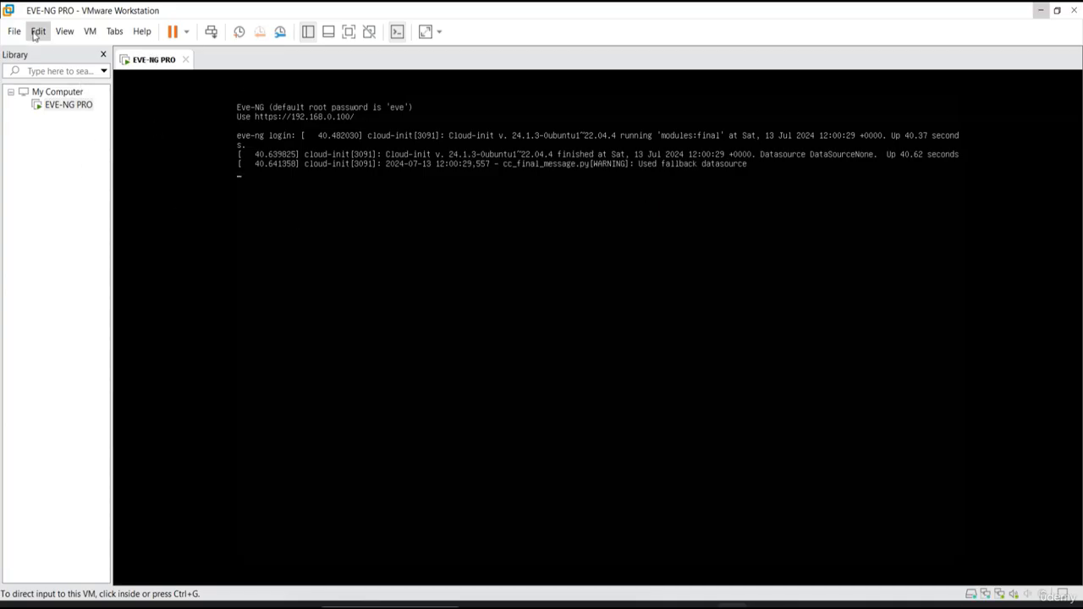
click(65, 31)
click(38, 30)
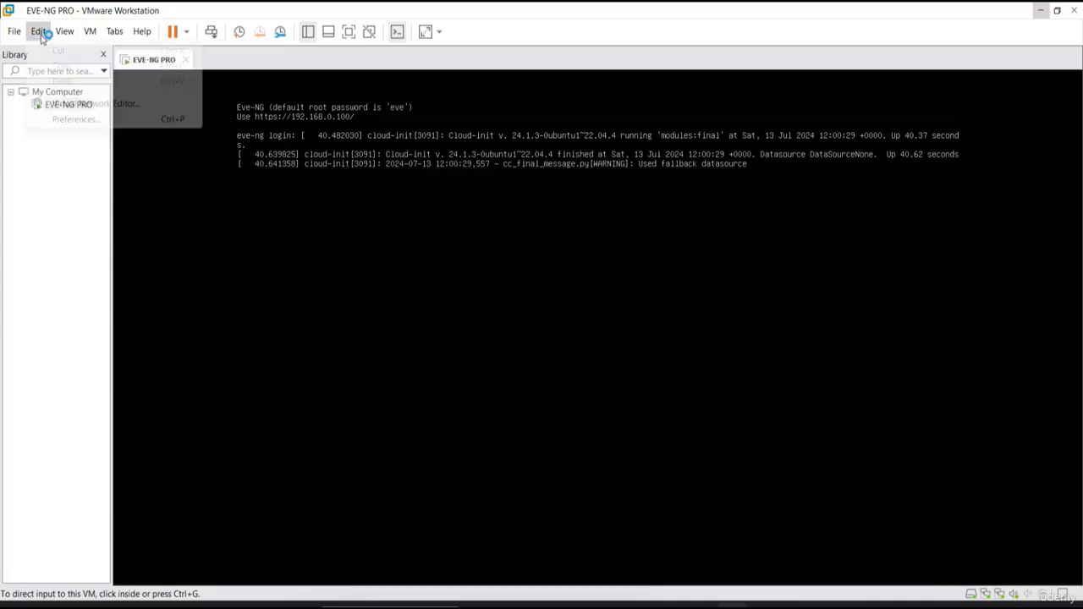
click(59, 105)
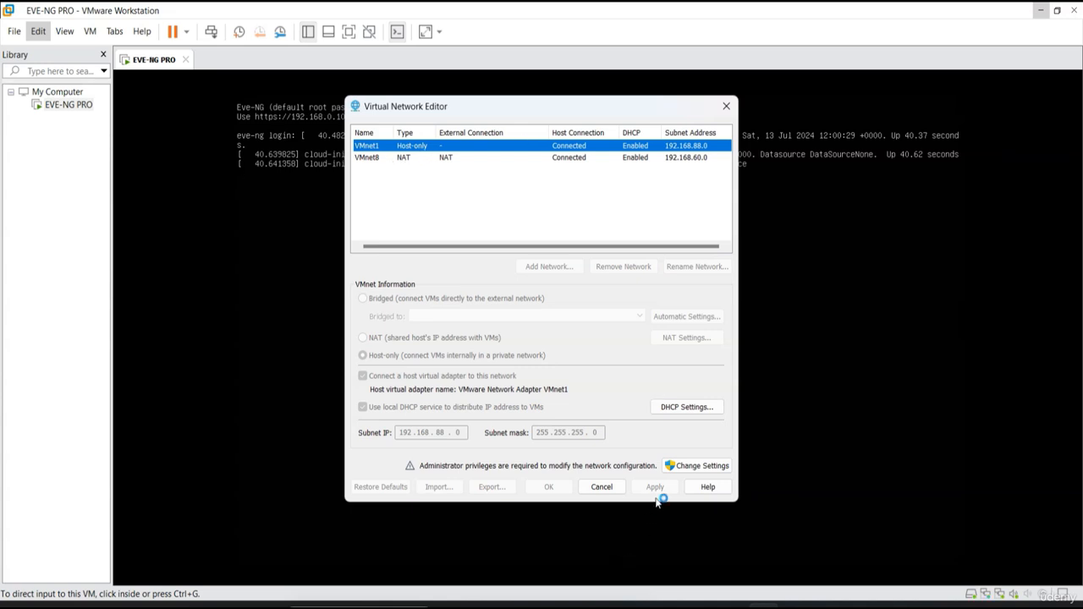
- Unlock the Virtual Network Editor's configuration with administrator privileges
click(471, 159)
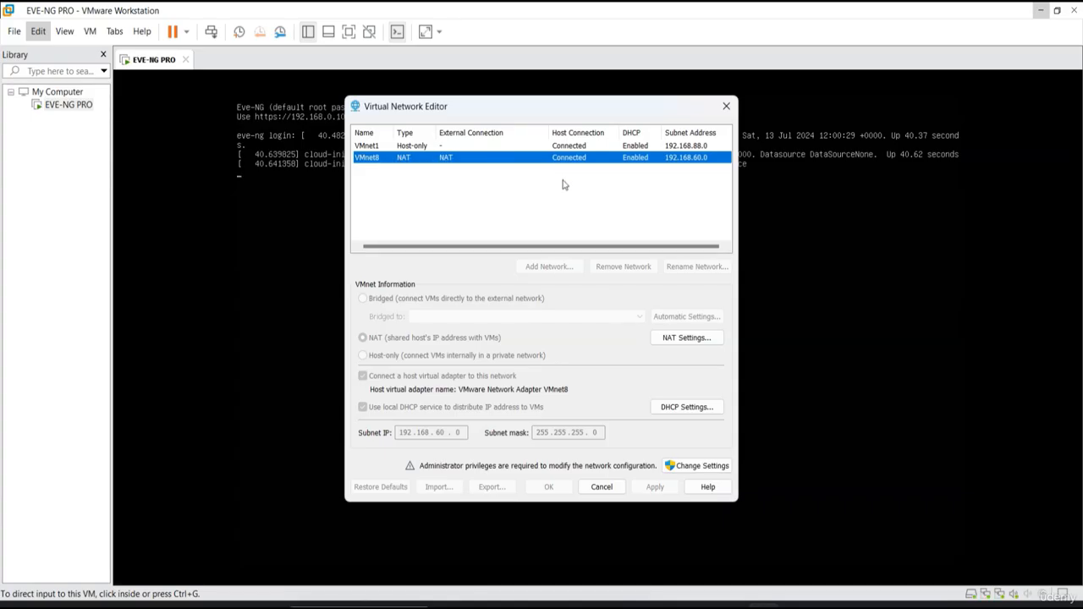
click(689, 466)
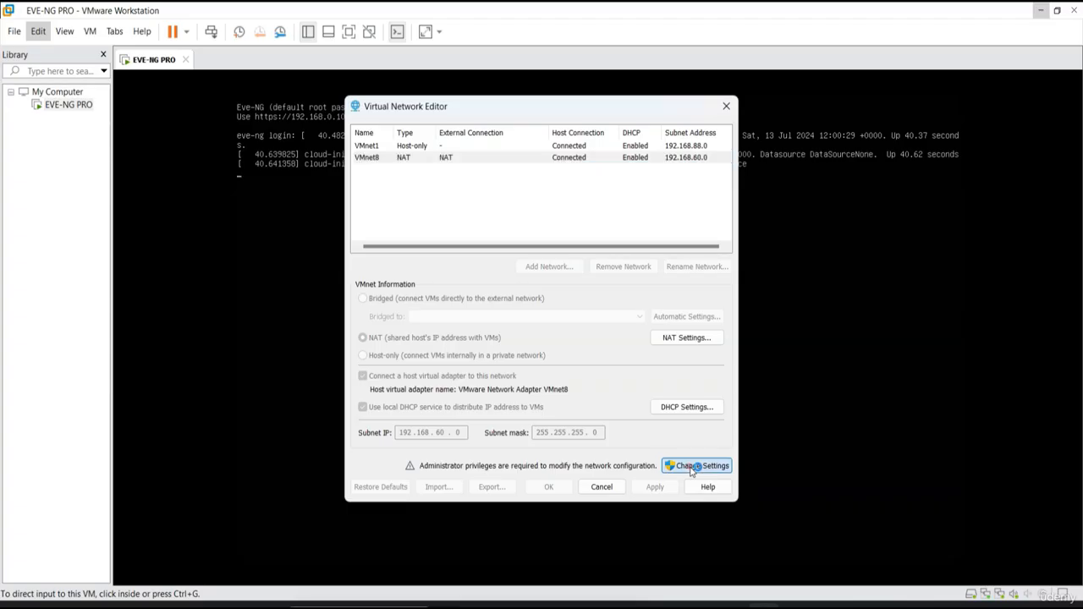
click(510, 438)
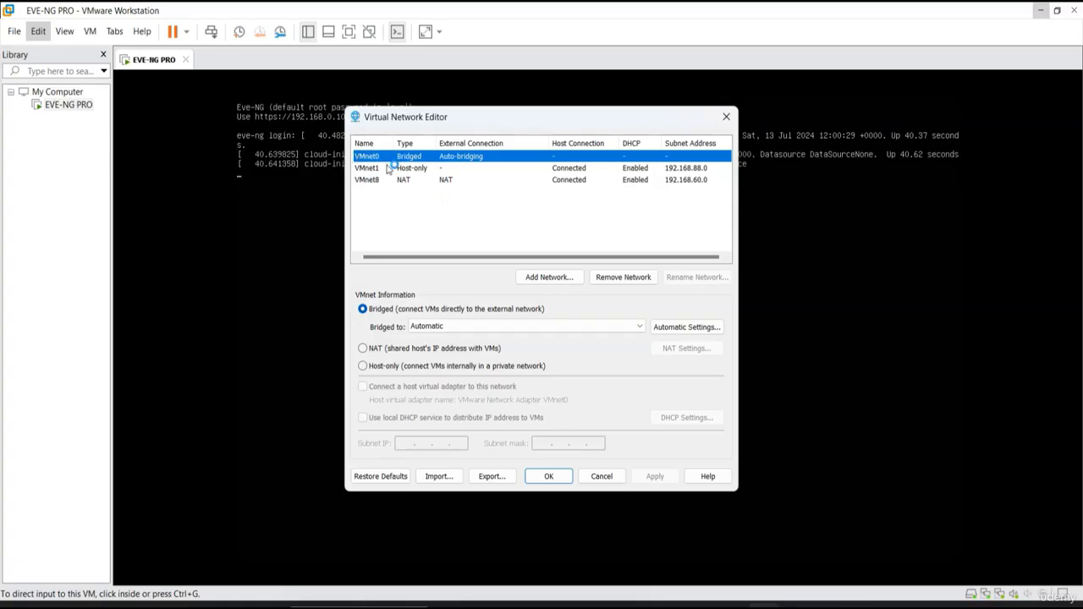
- Review the DHCP settings and NAT settings of the VMnet8 network, leave them unchanged, and close the Virtual Network Editor
click(429, 179)
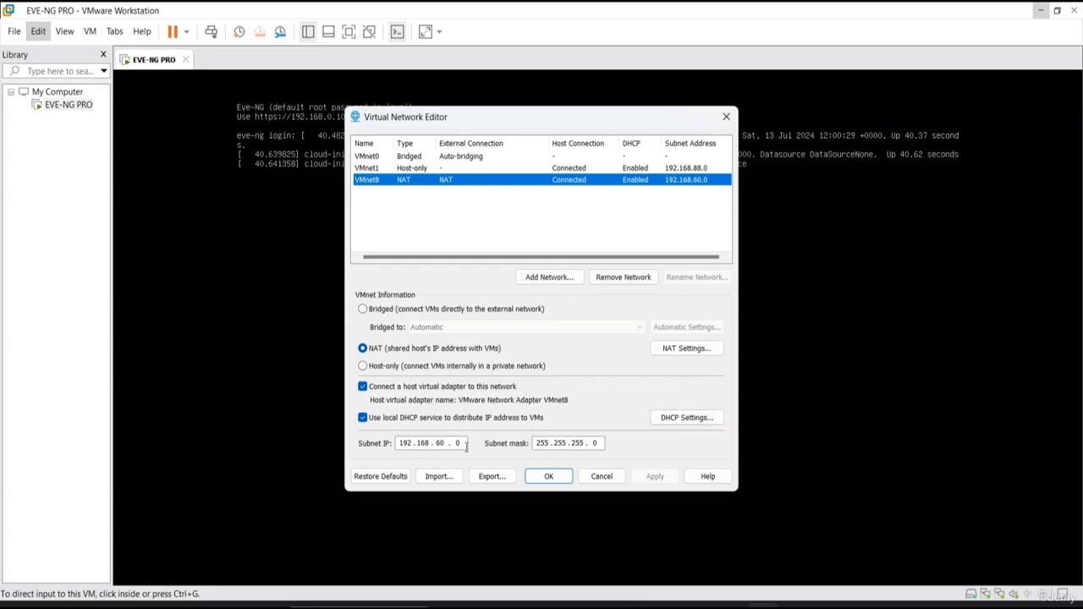
click(699, 420)
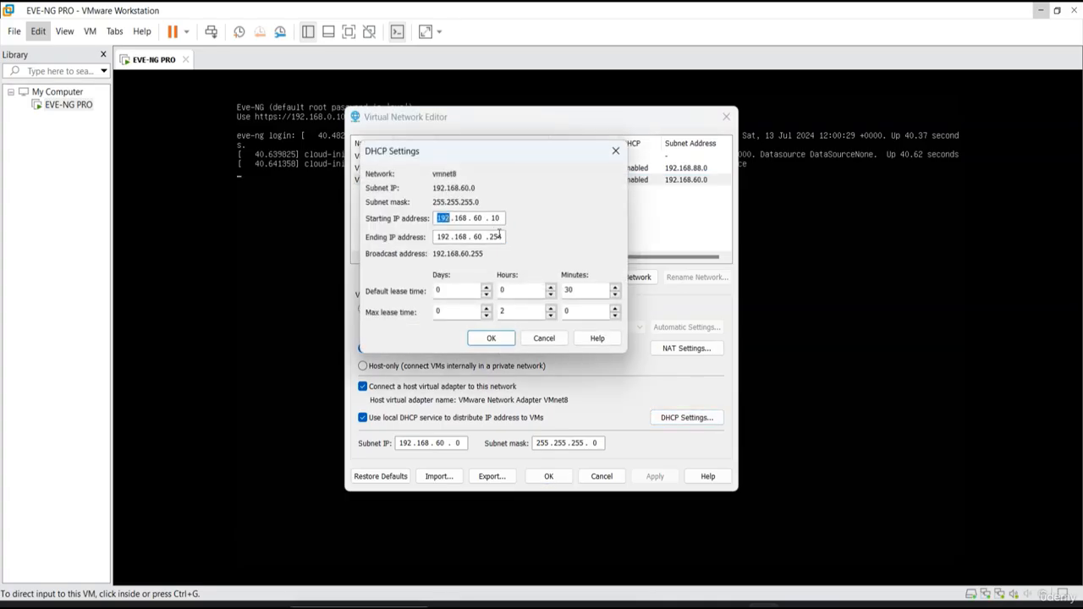
click(615, 151)
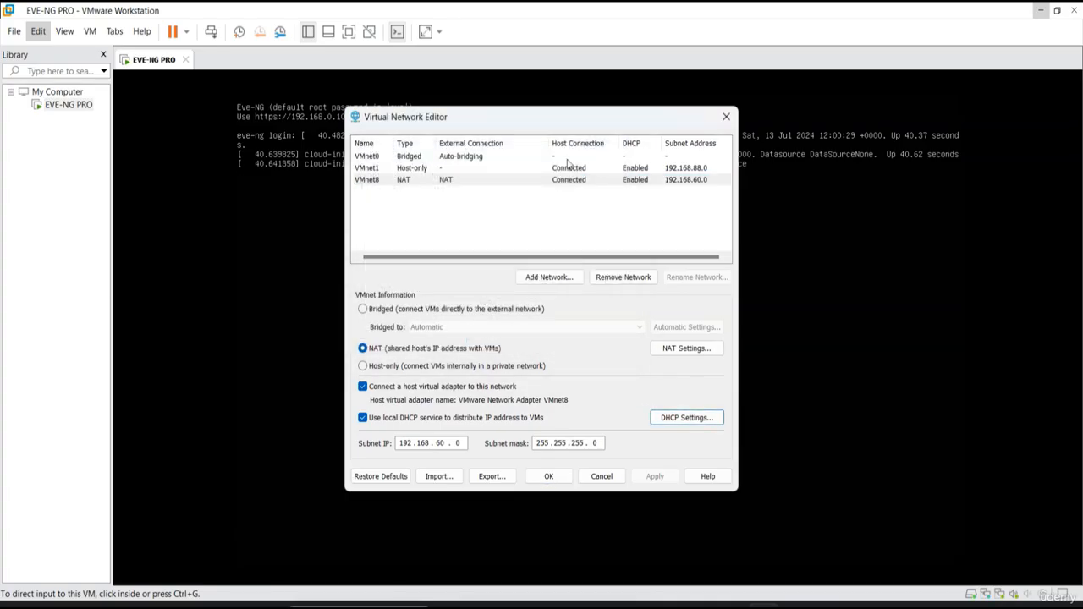
click(676, 354)
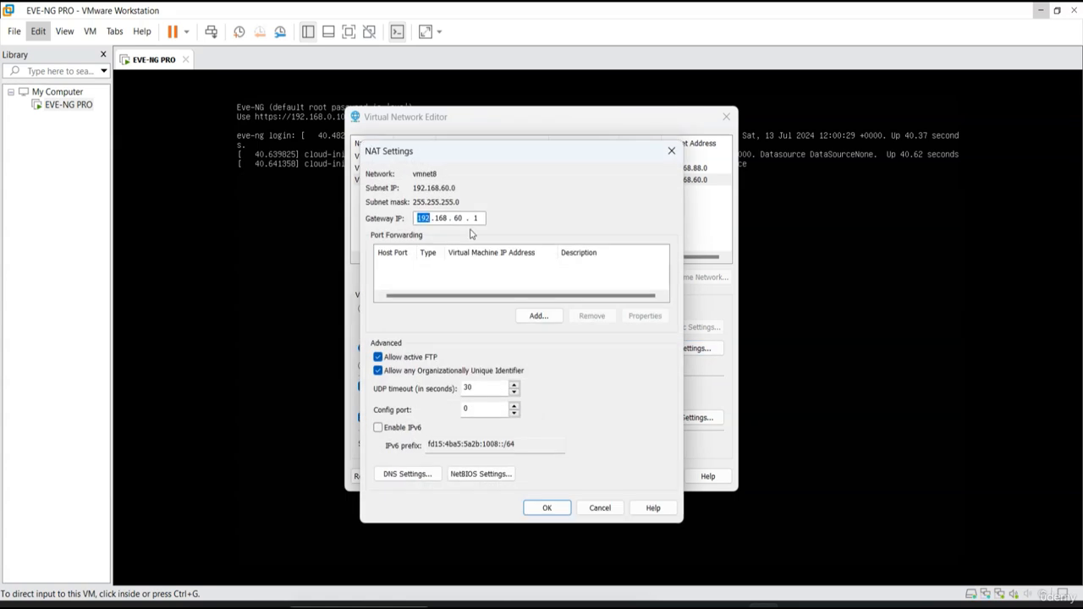
click(673, 153)
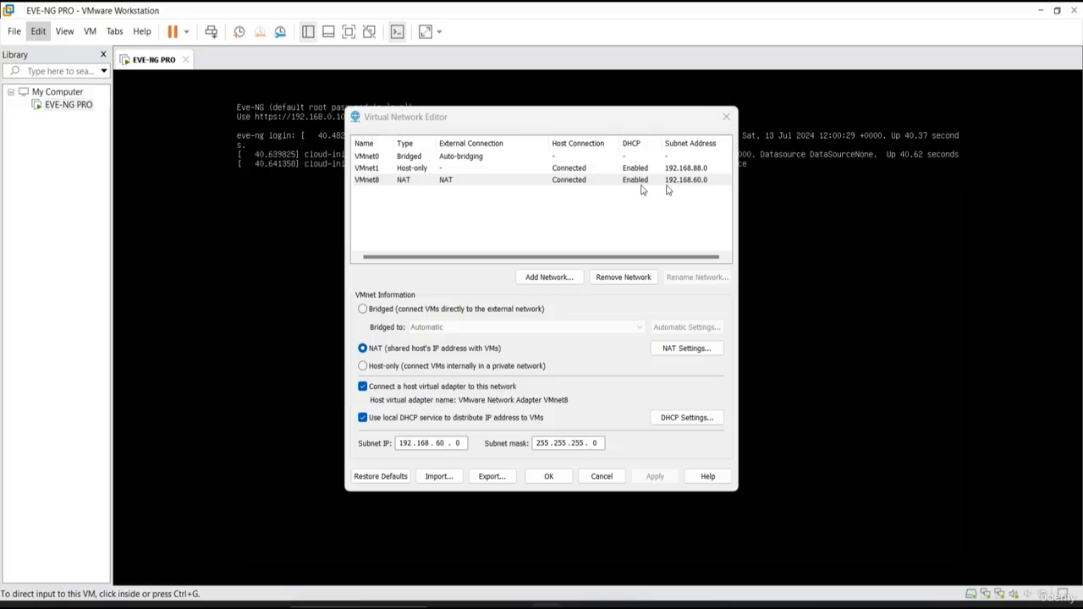
click(726, 116)
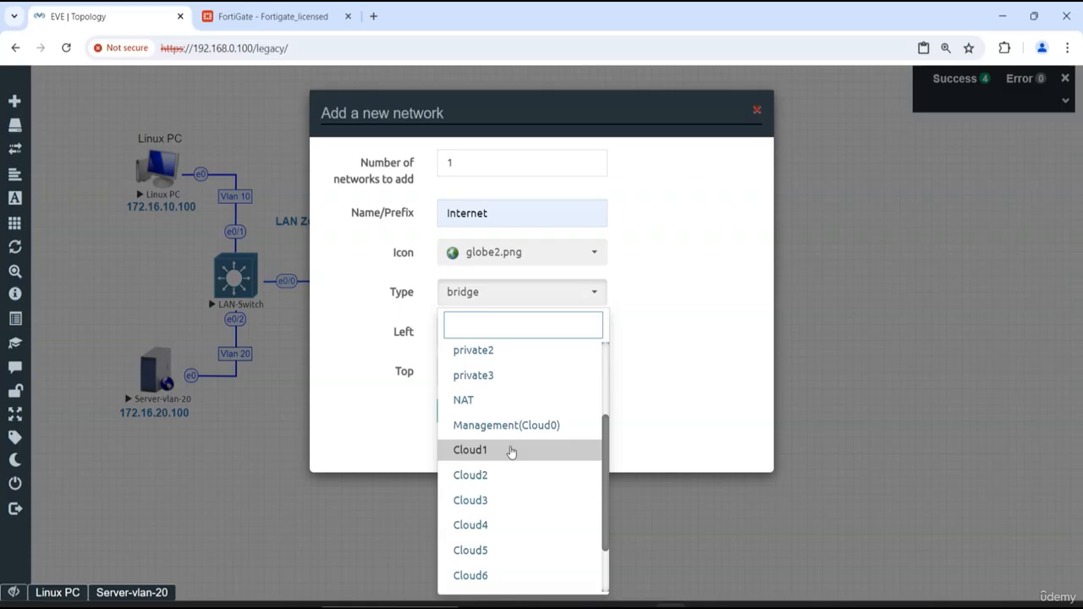
- Back in the EVE-NG topology, set the new Internet network's type to NAT and save it
scroll(513, 457, up, 3)
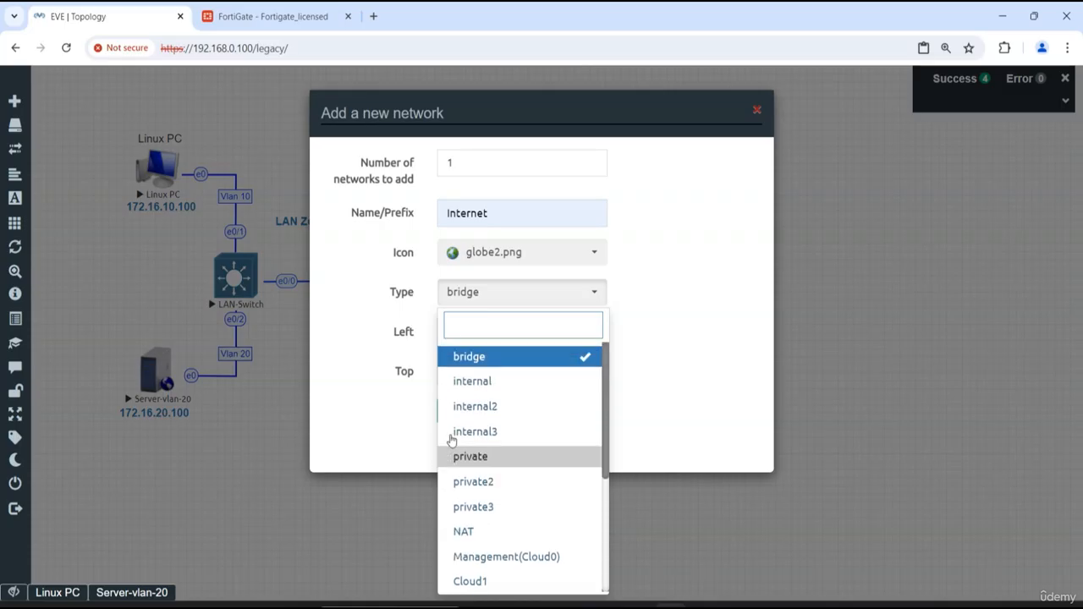
scroll(487, 522, down, 1)
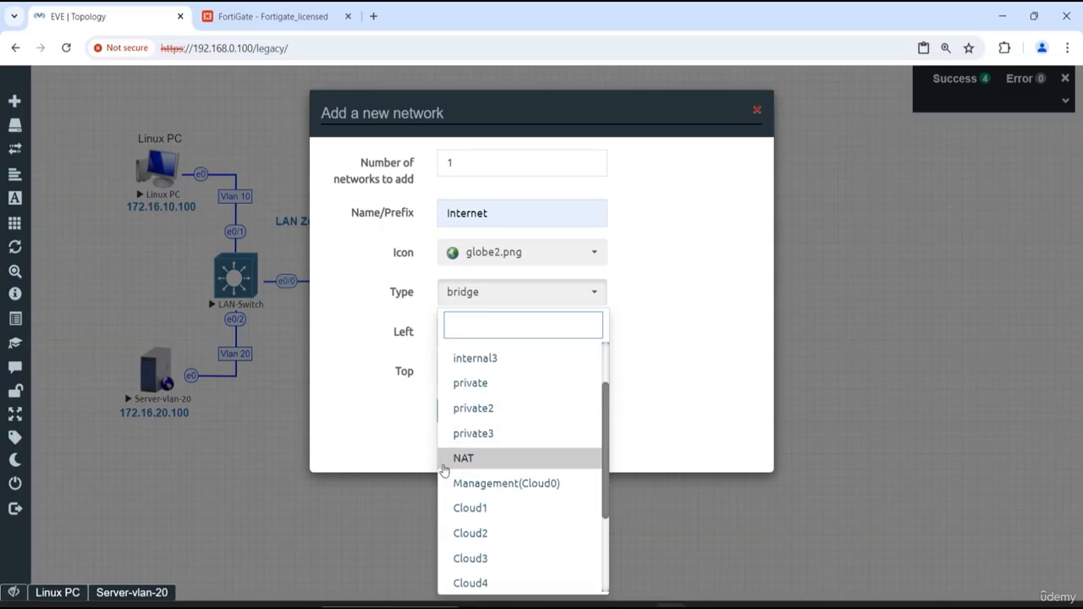
click(491, 462)
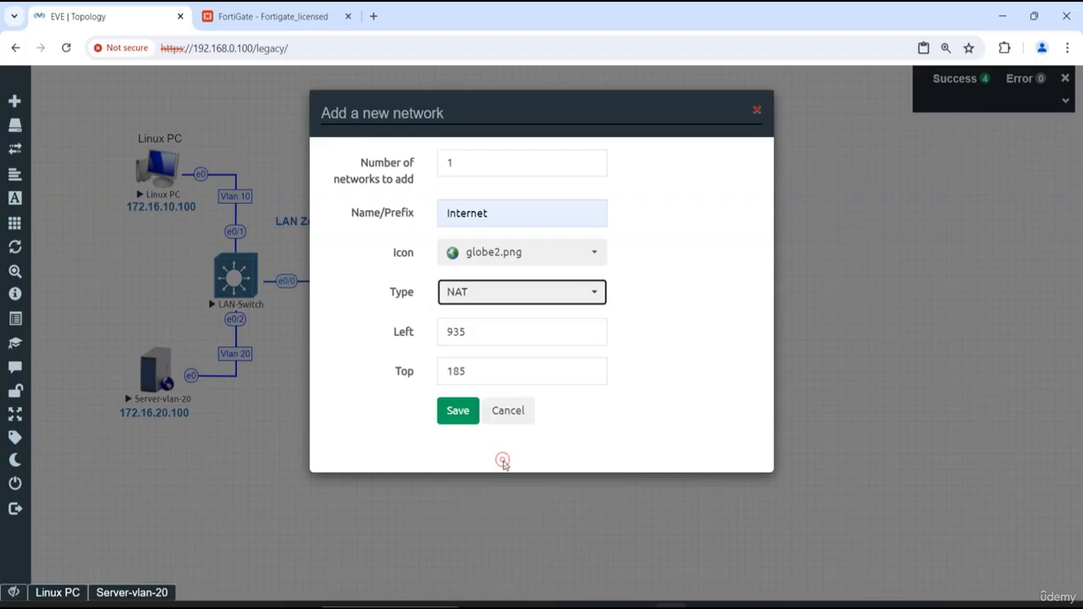
click(458, 414)
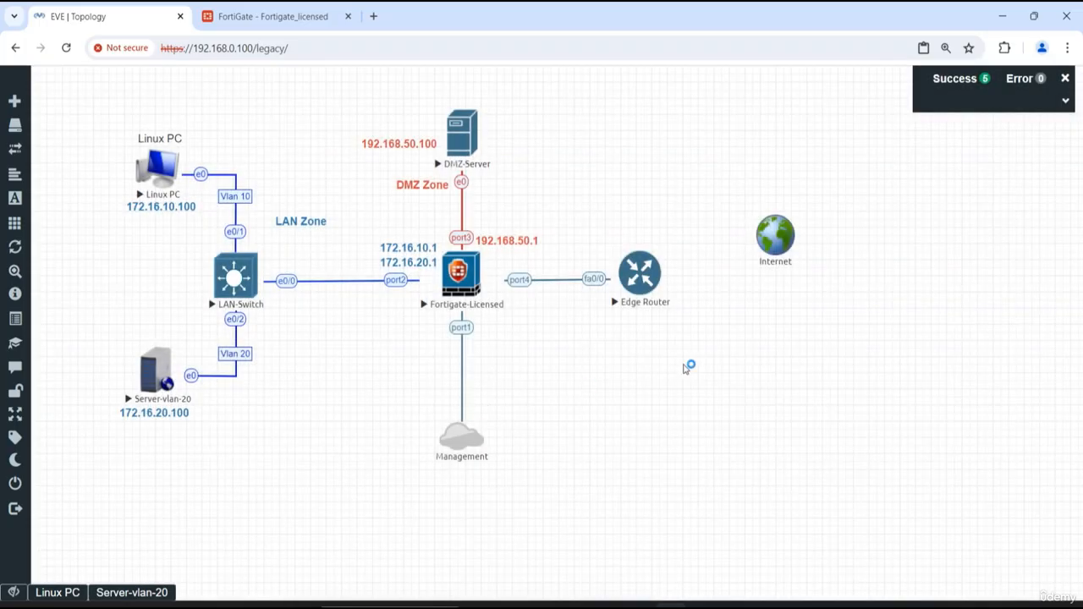
- Move the Internet network slightly higher and connect it to the Edge Router's fa0/1 interface
drag(783, 201, 785, 199)
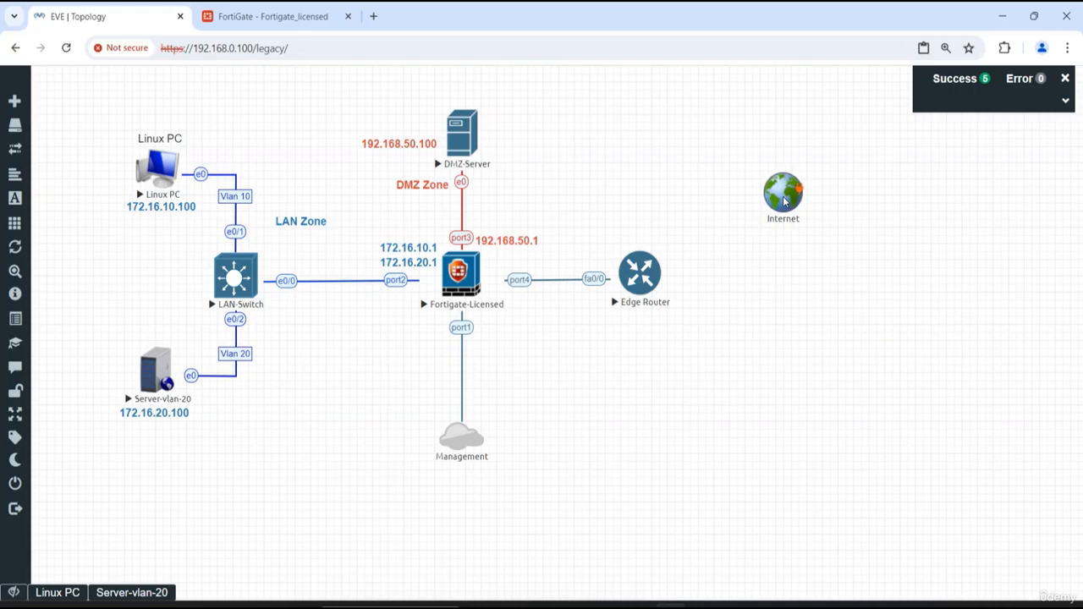
click(790, 358)
mouse_move(800, 189)
drag(800, 189, 653, 269)
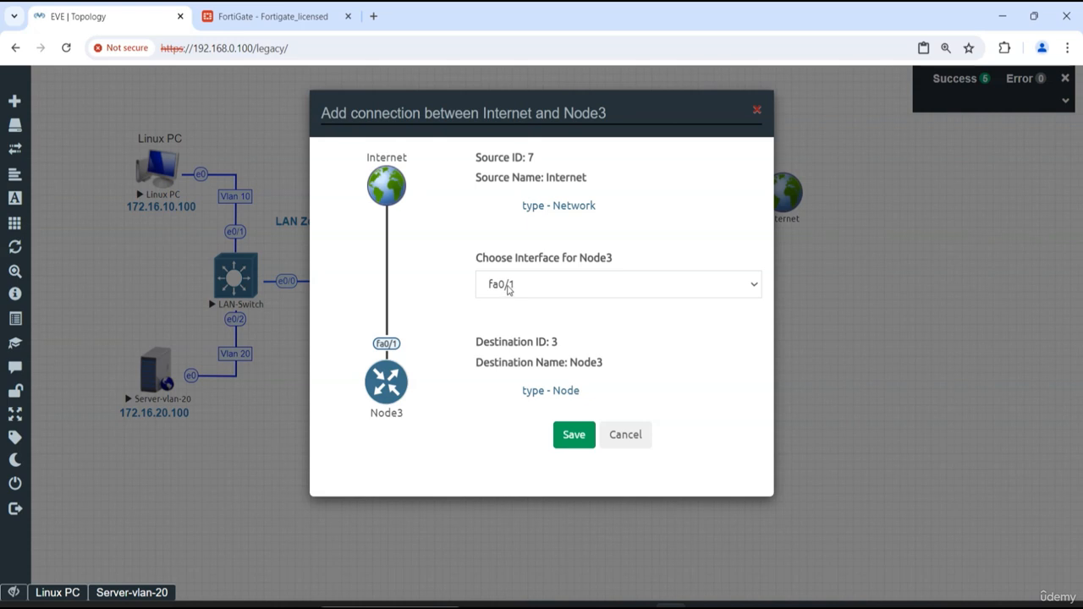
click(506, 287)
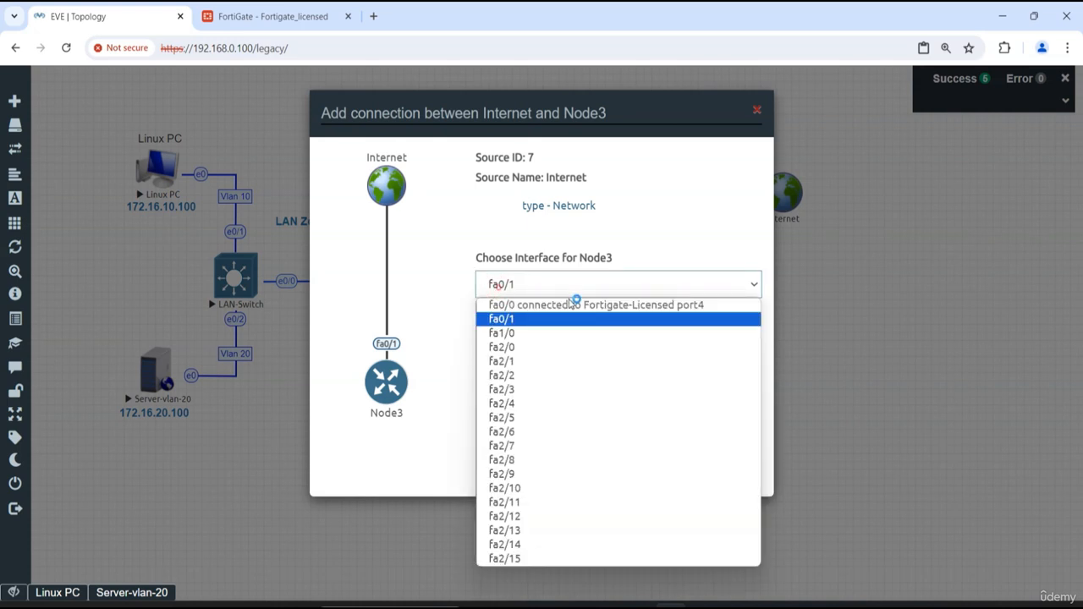
click(516, 324)
click(574, 435)
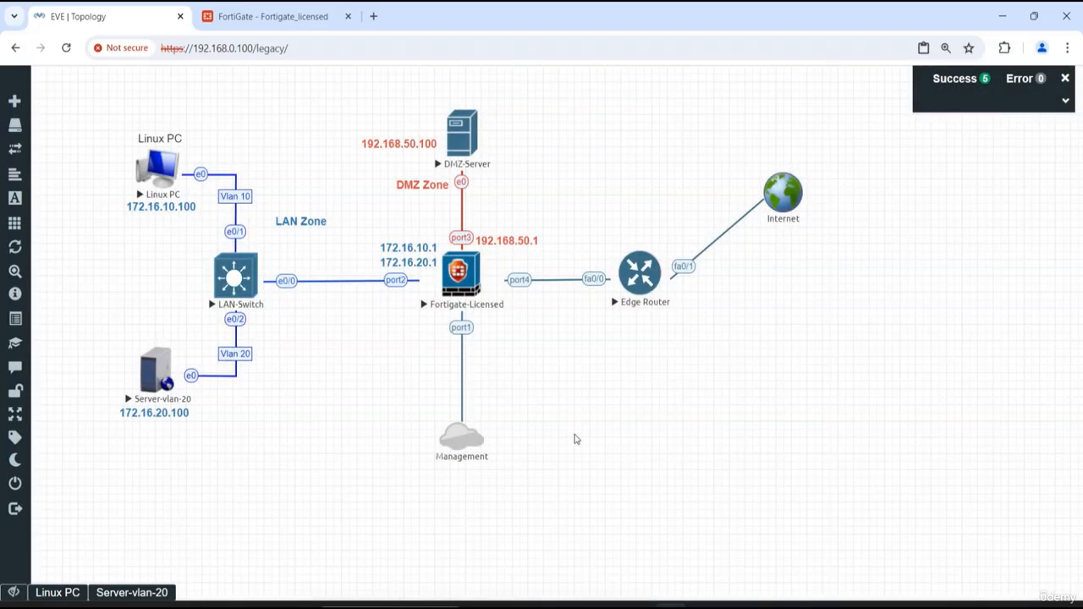
- Start the Edge Router and open its console
right_click(643, 272)
click(610, 338)
click(636, 273)
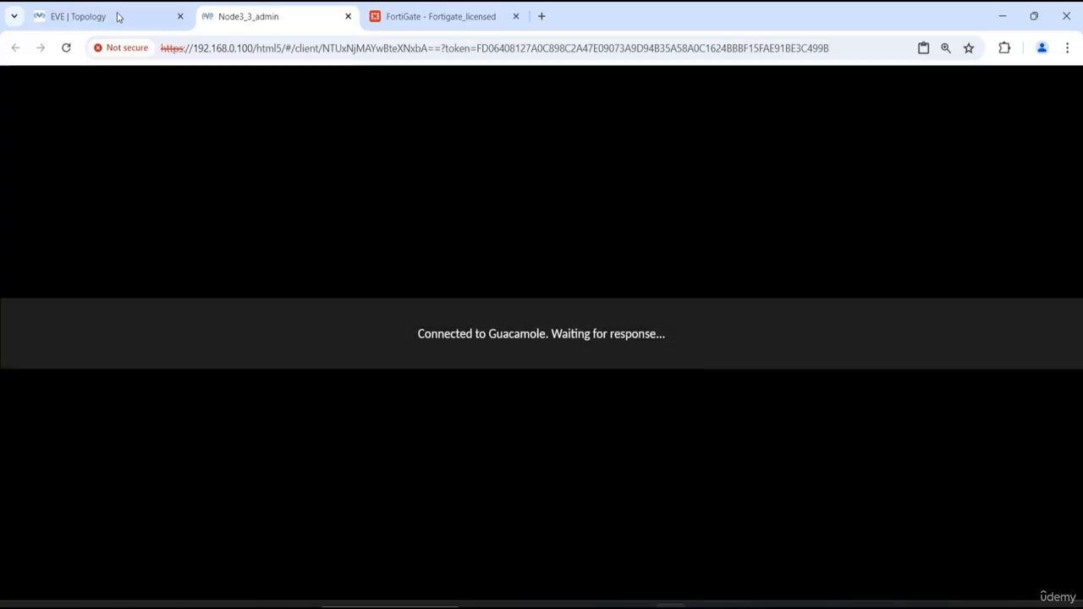
- Return to the topology, close the Linux console window and dismiss the notification box
click(118, 19)
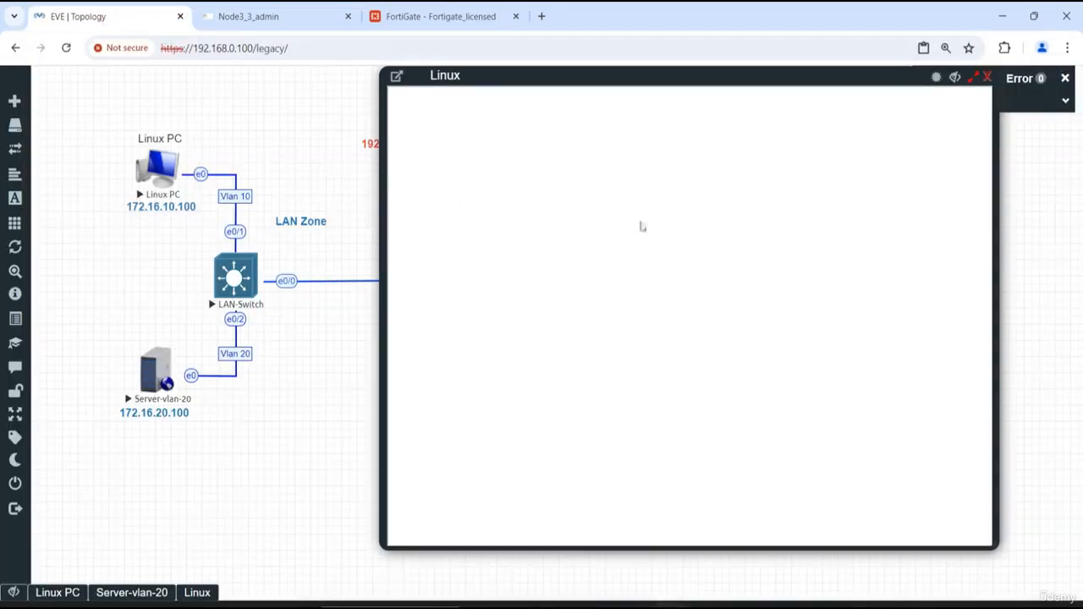
click(988, 78)
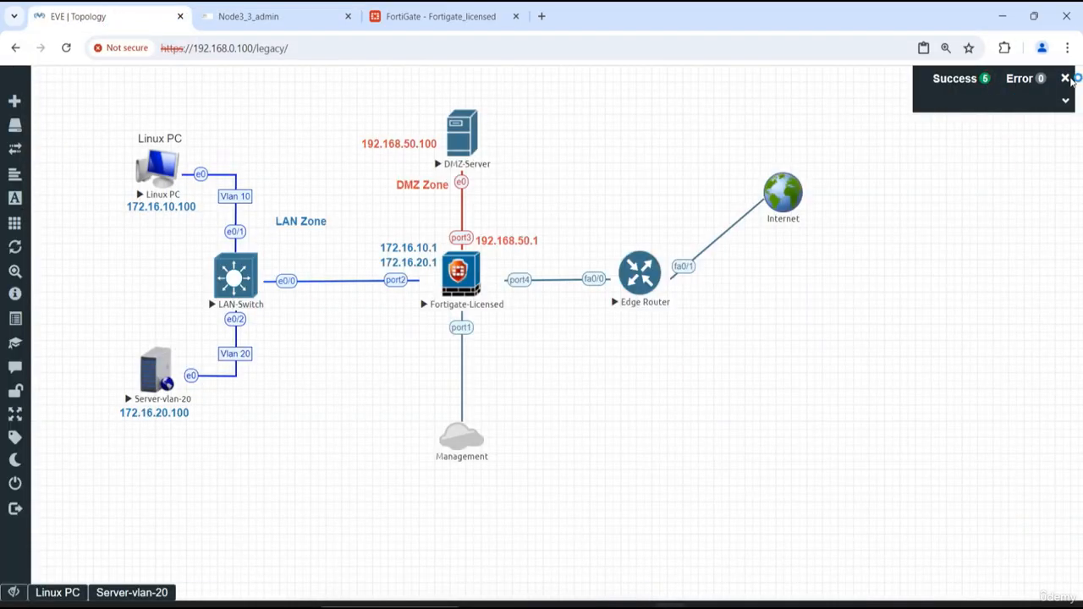
click(1068, 78)
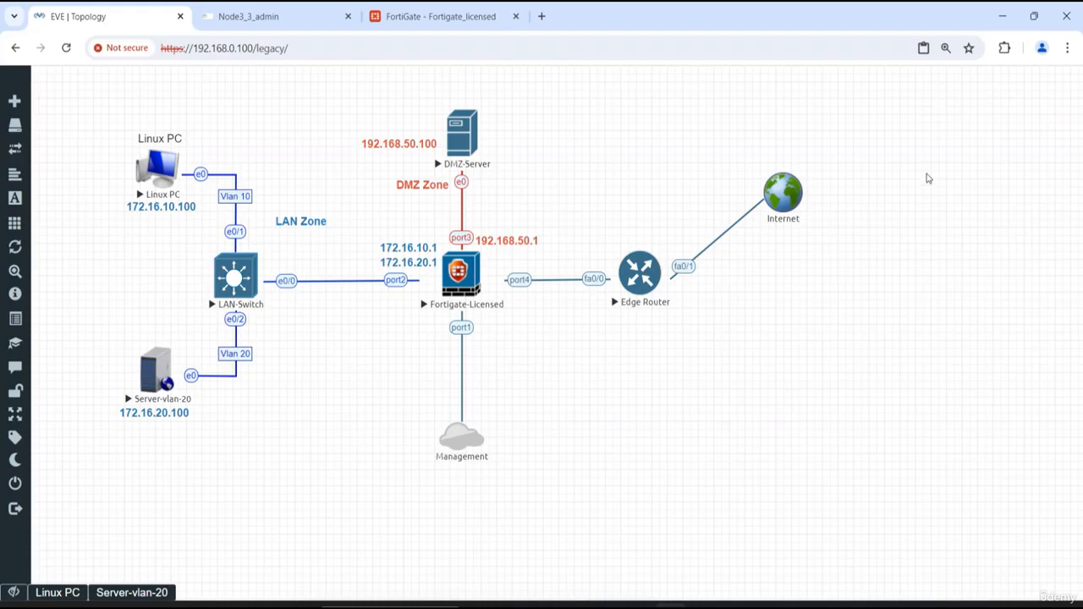
- Add a network named Cloud1 of type Cloud1 below the Internet network, keeping the default cloud icon
right_click(782, 358)
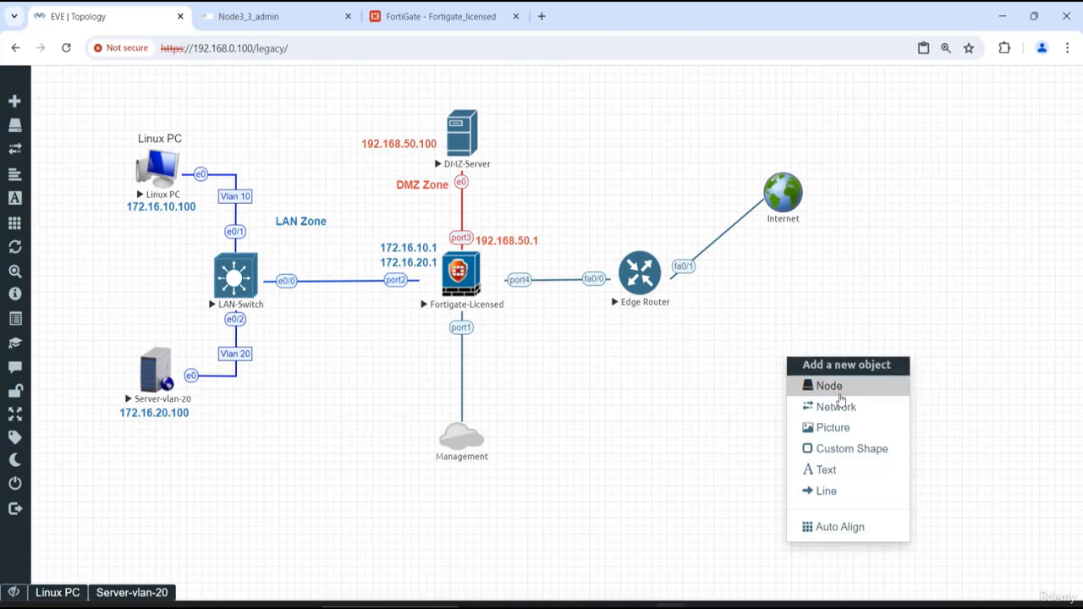
click(836, 407)
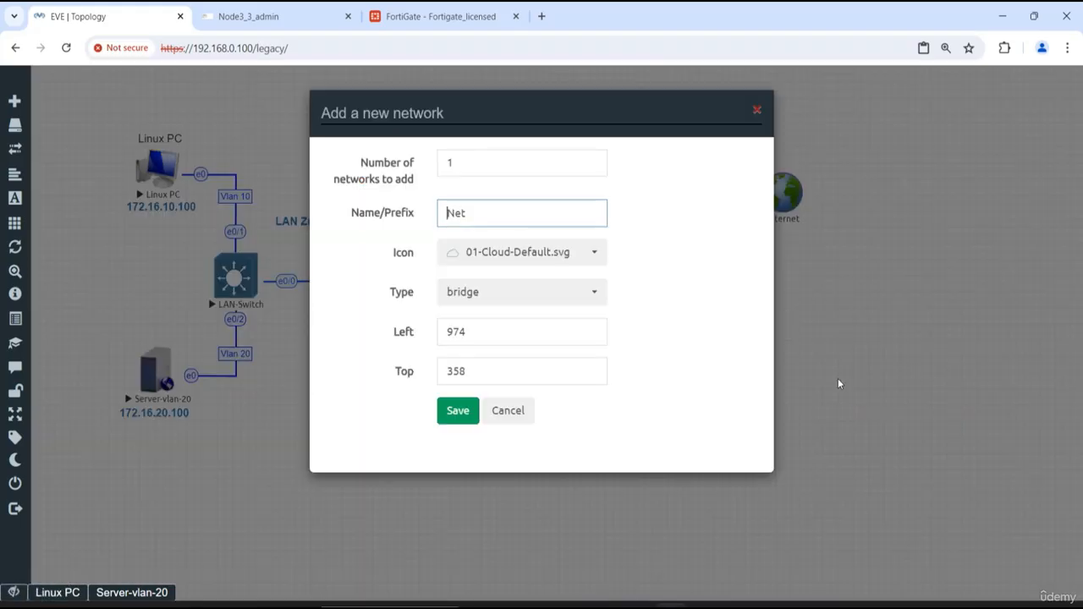
double_click(524, 215)
text(Clou)
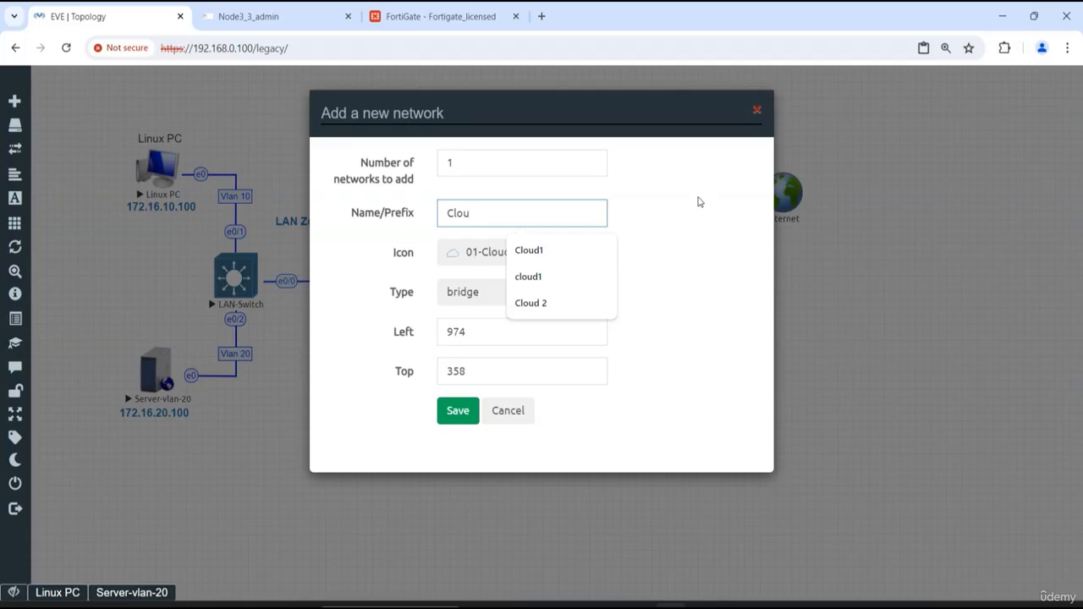
text(d1)
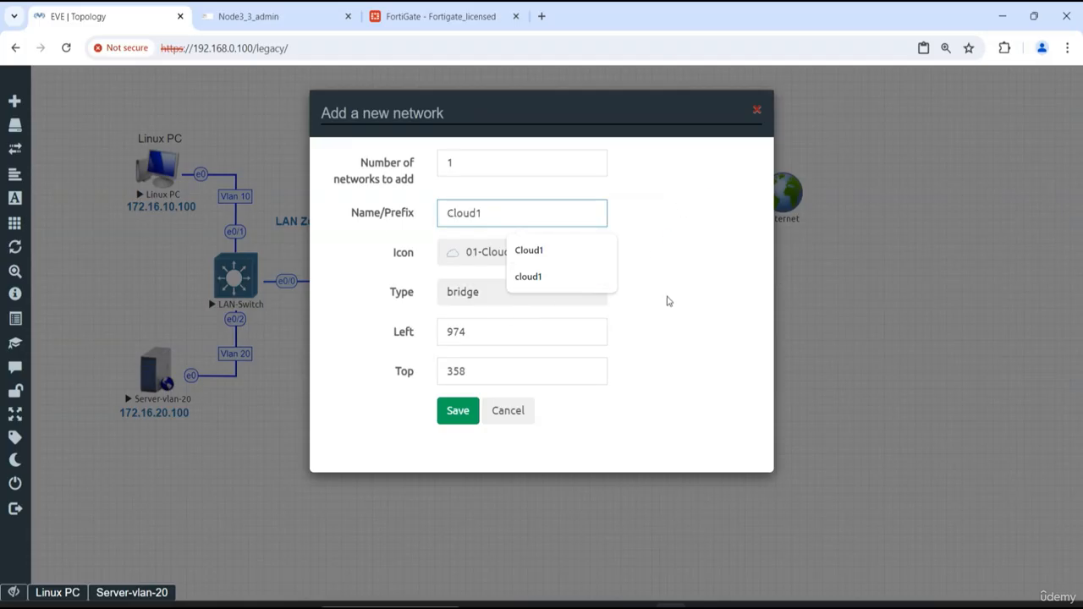
click(691, 293)
click(520, 293)
scroll(508, 449, down, 3)
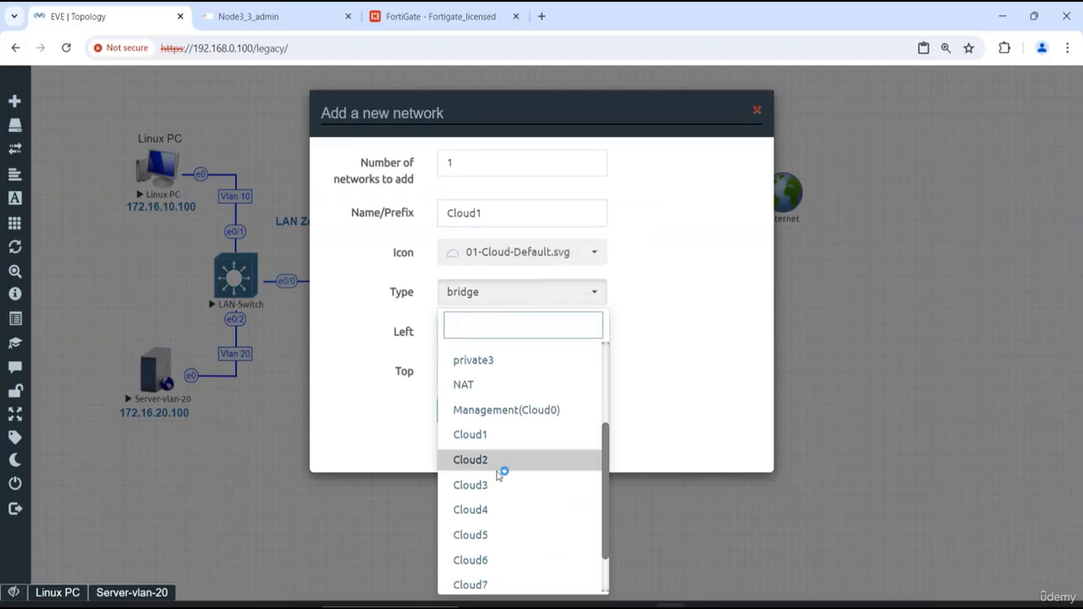
click(478, 438)
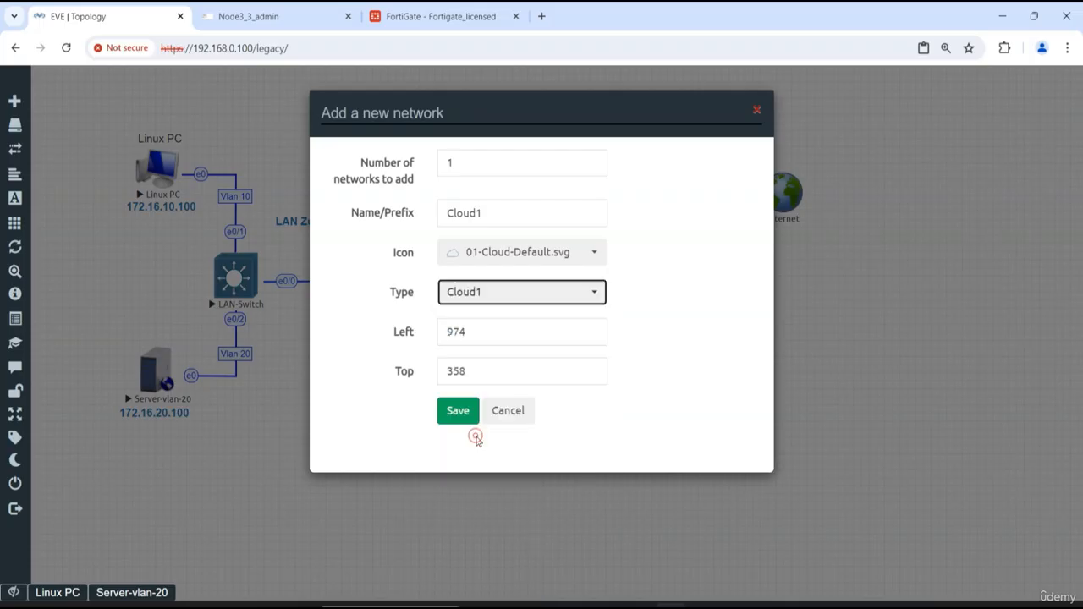
click(456, 412)
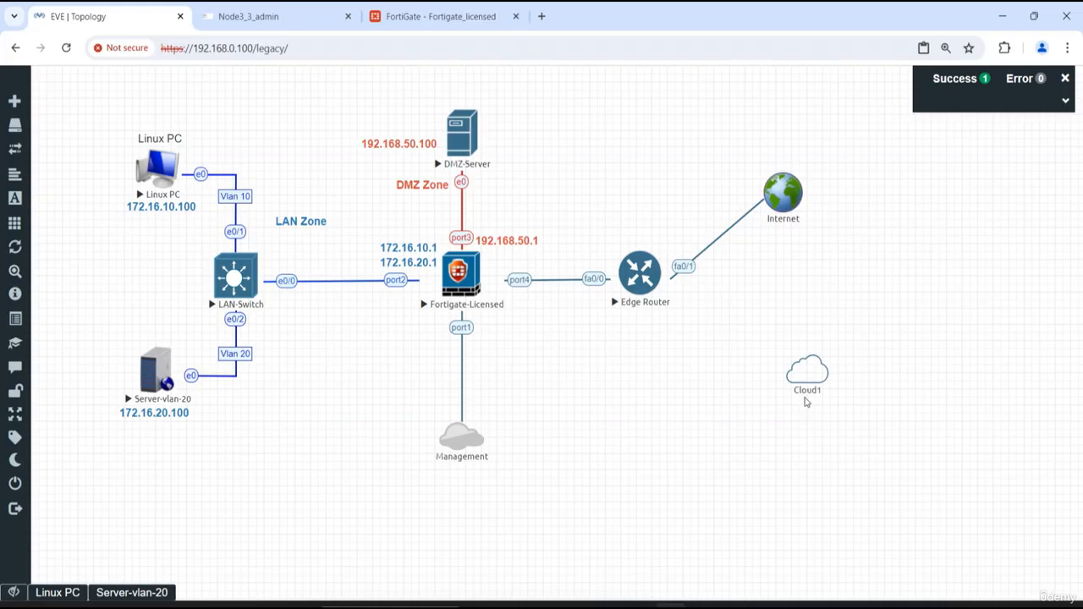
- Connect the Cloud1 network to the Edge Router's fa2/0 interface
mouse_move(805, 403)
drag(825, 370, 658, 293)
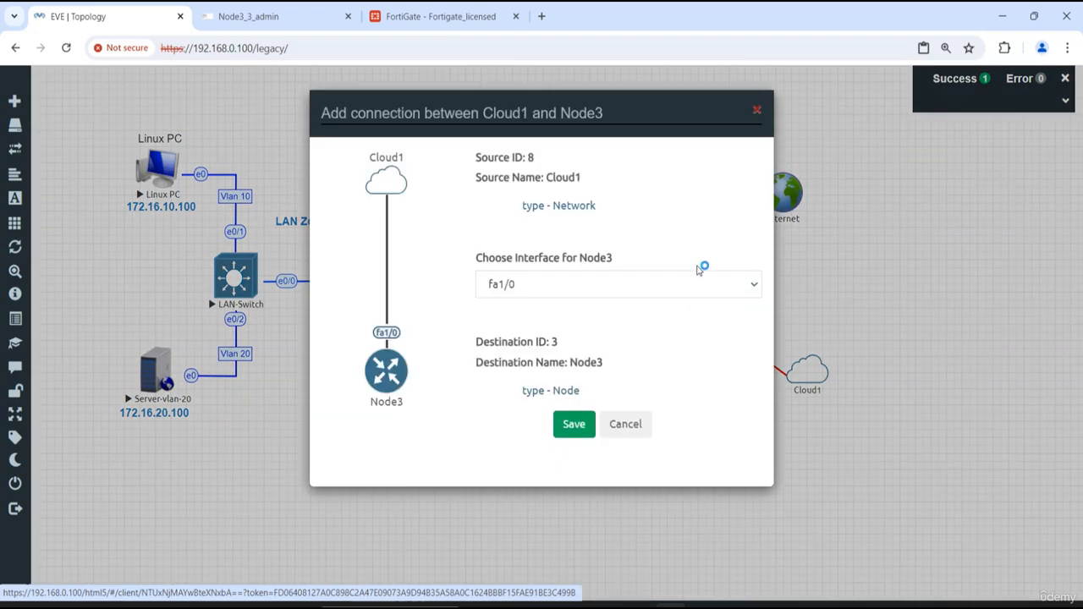
click(565, 283)
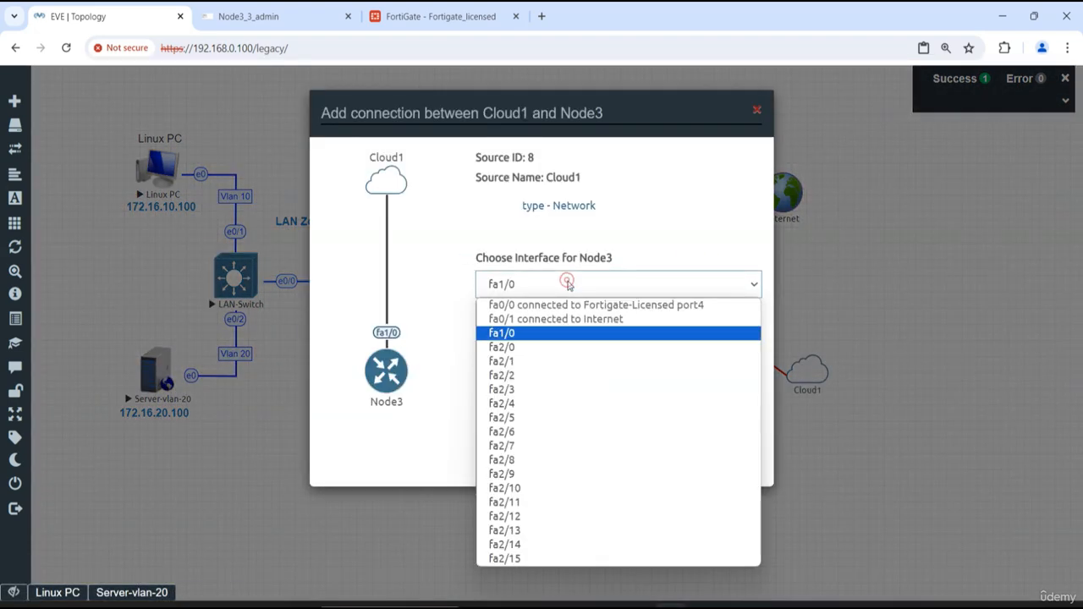
click(533, 348)
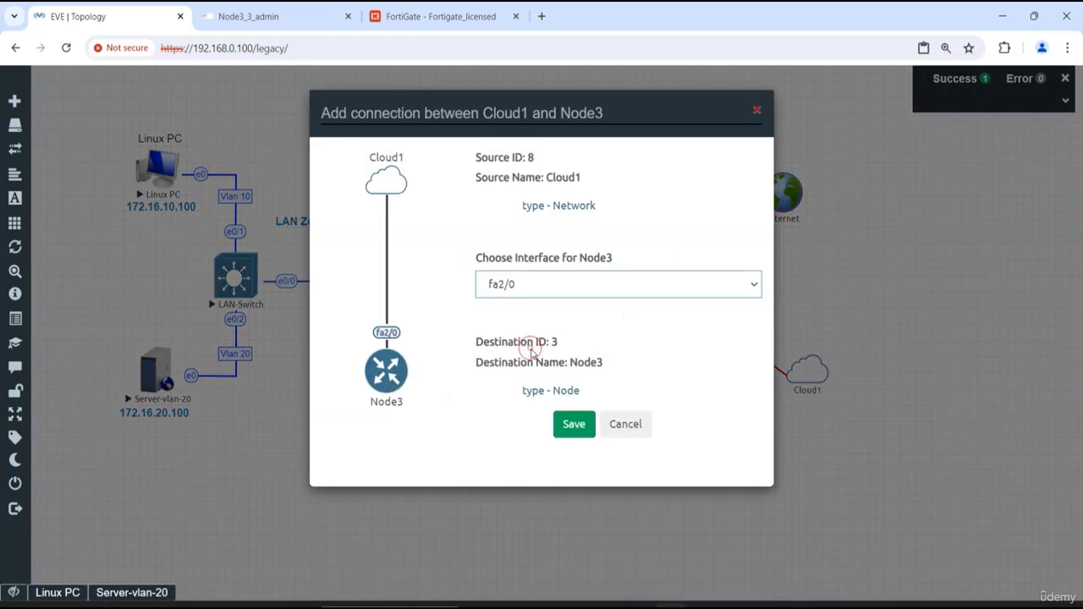
click(574, 423)
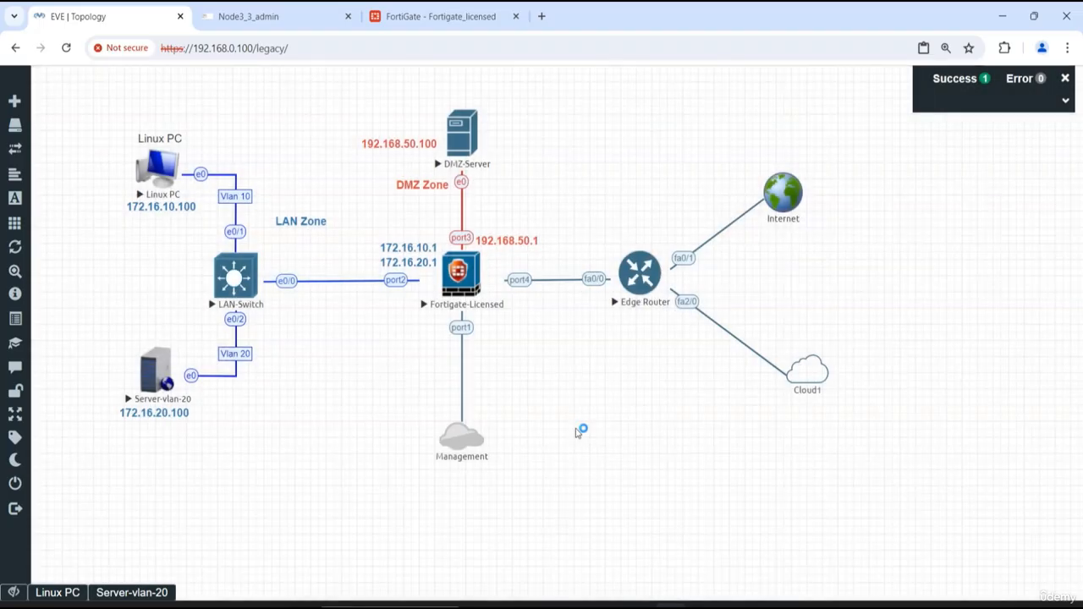
- Open the Edge Router's console and answer no to the initial configuration dialog
click(640, 272)
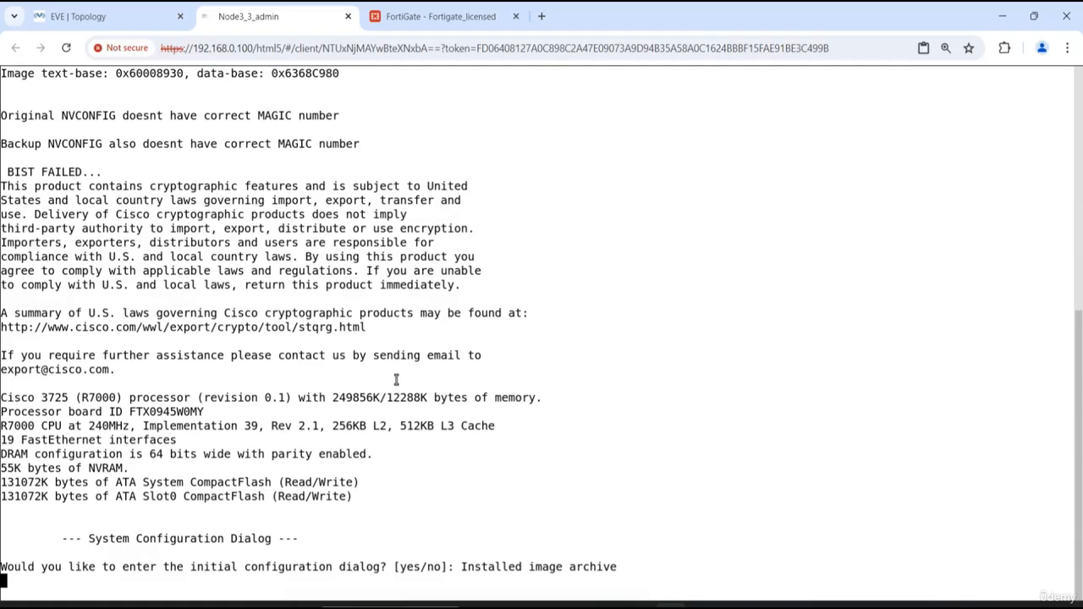
key(Return)
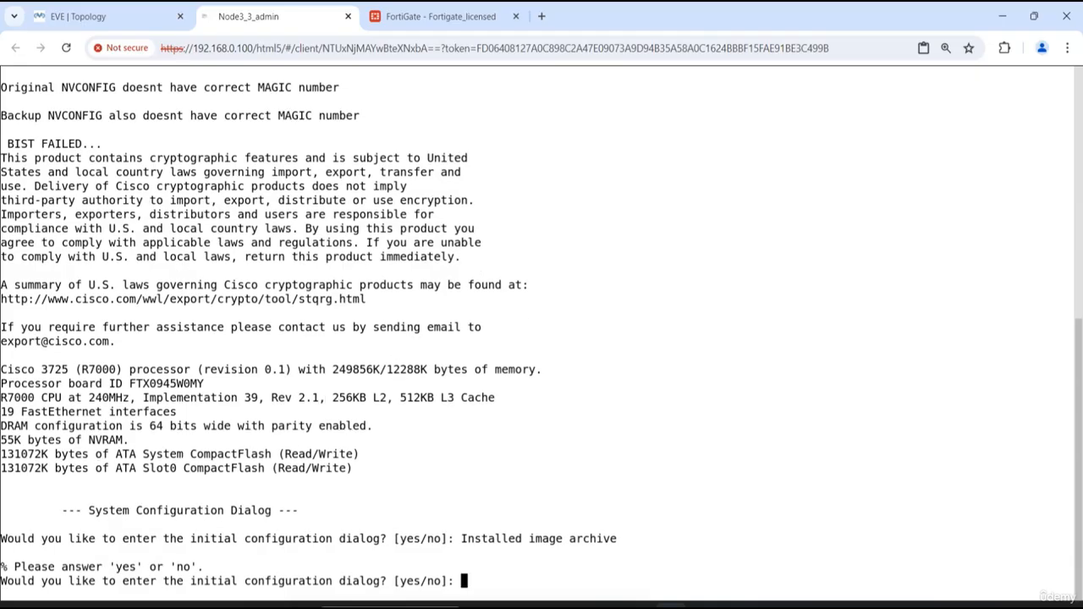
text(no)
key(Return)
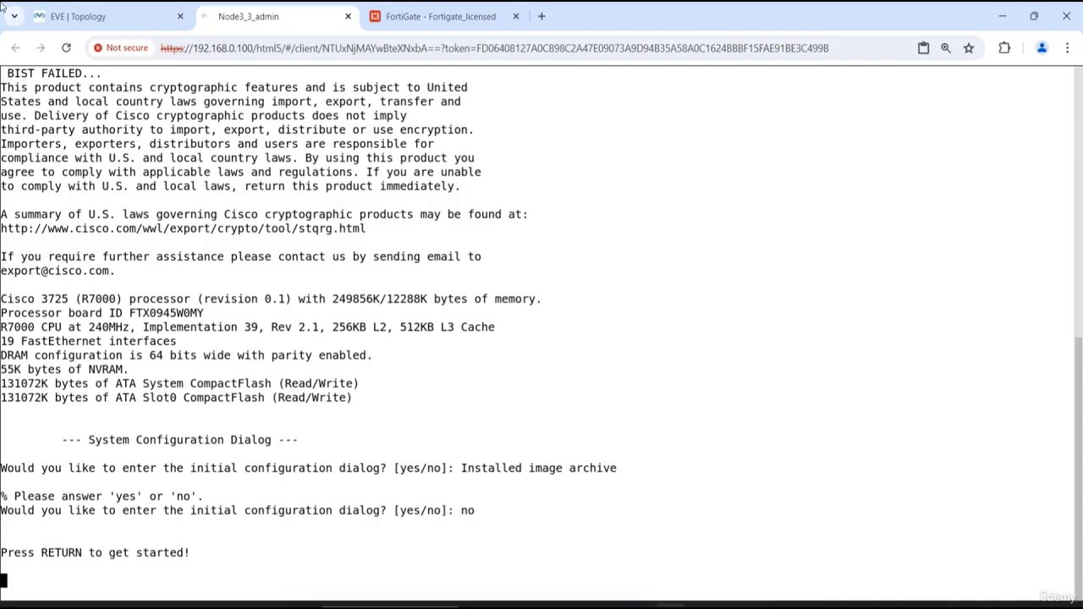
- Close the Linux console window on the topology and return to the Edge Router's console
click(93, 16)
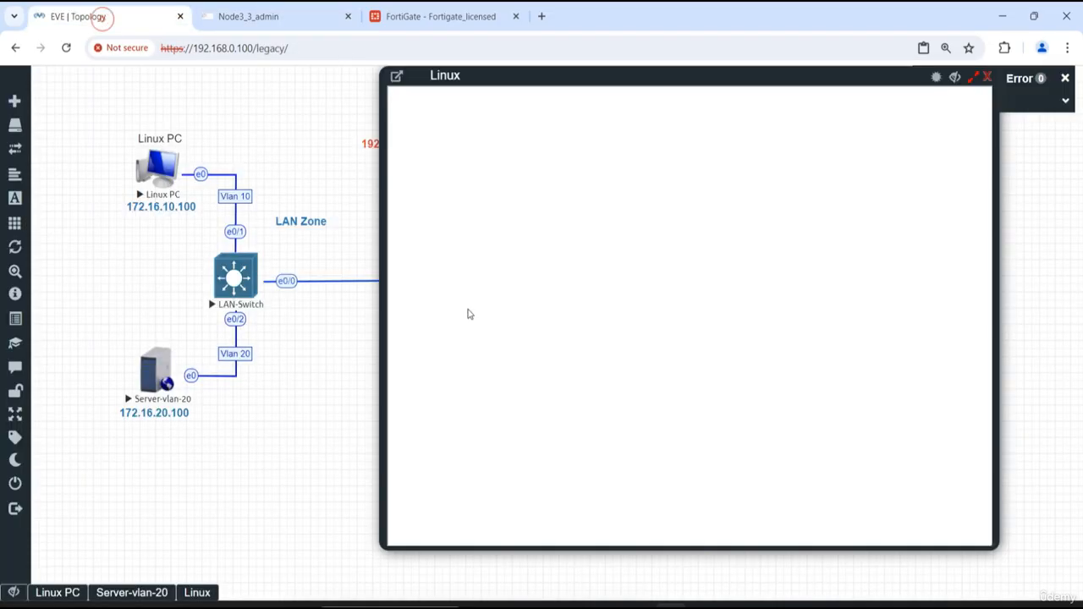
click(986, 79)
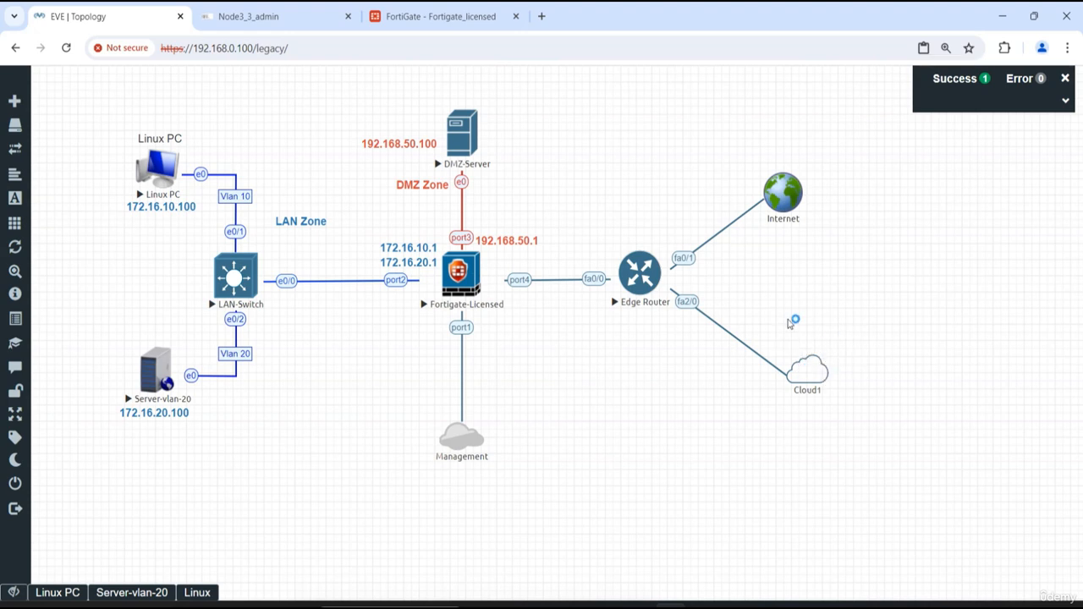
click(254, 24)
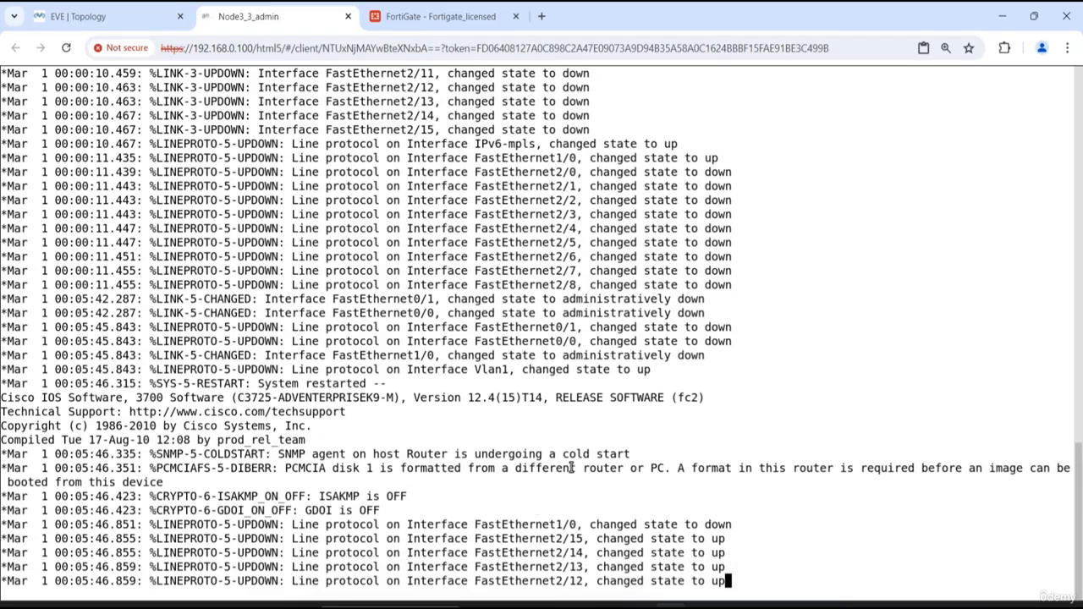
- Bring up the router's command prompt and enter privileged mode with en
key(Return)
key(Return)
key(Return)
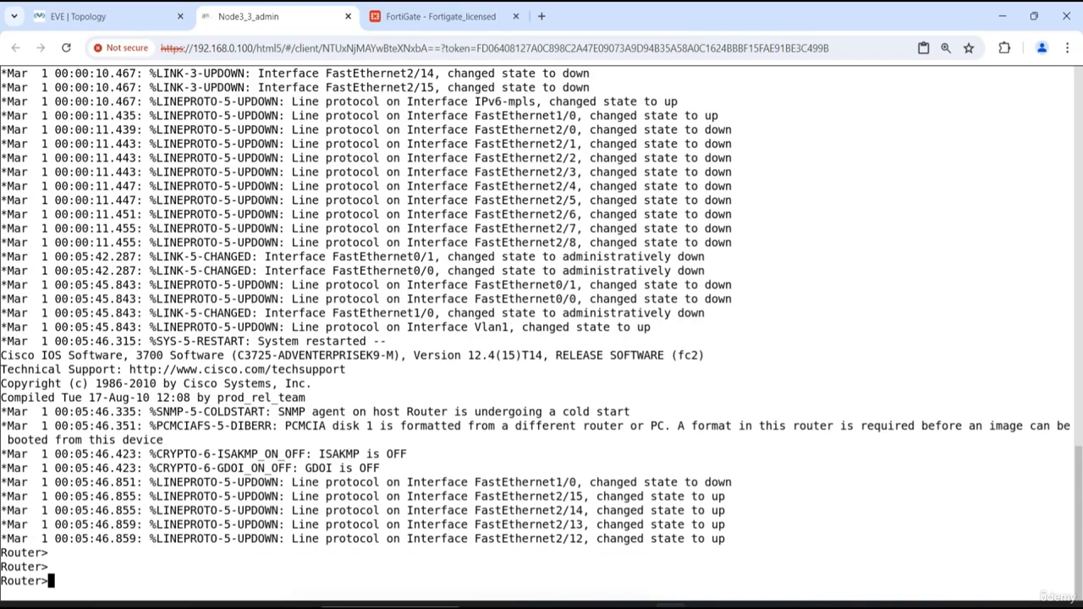
text(en)
key(Return)
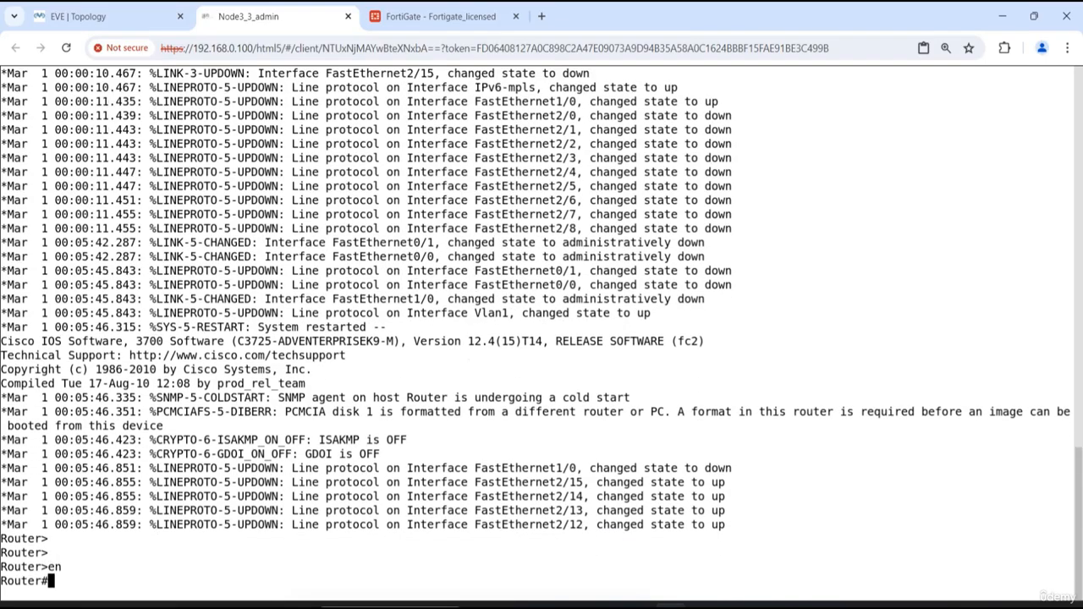
key(Return)
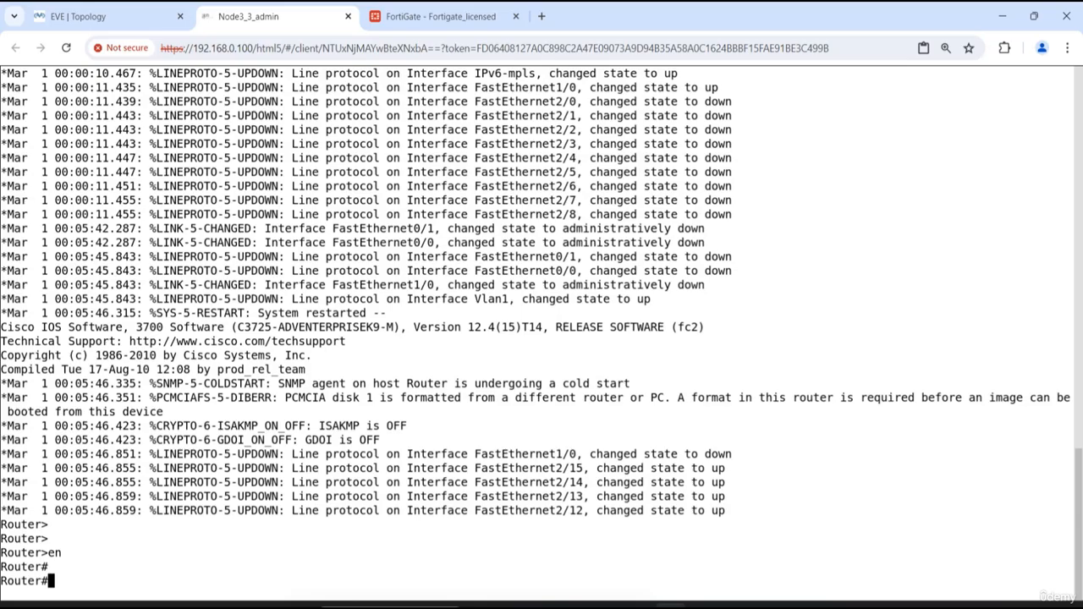
key(Return)
key(Return)
key(Return)
- Enter global configuration mode with config, accepting the default terminal source
text(config)
key(Return)
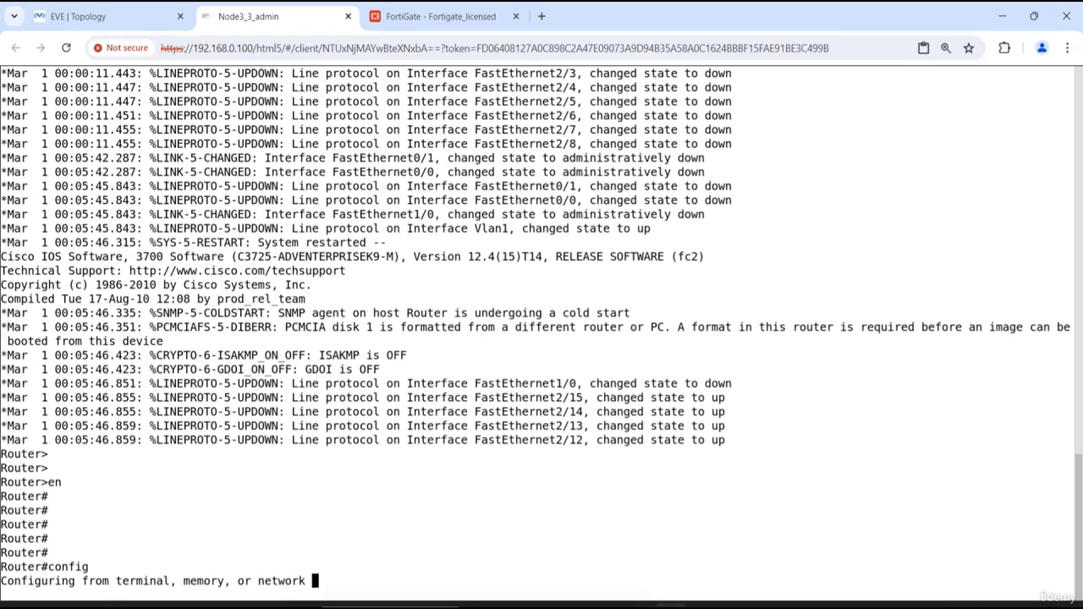
key(Return)
key(Return)
key(Return)
key(Return)
key(Return)
key(Return)
- Check the topology for the port linked to Cloud1 and enable interface fastEthernet 2/0 with no shutdown
text(int )
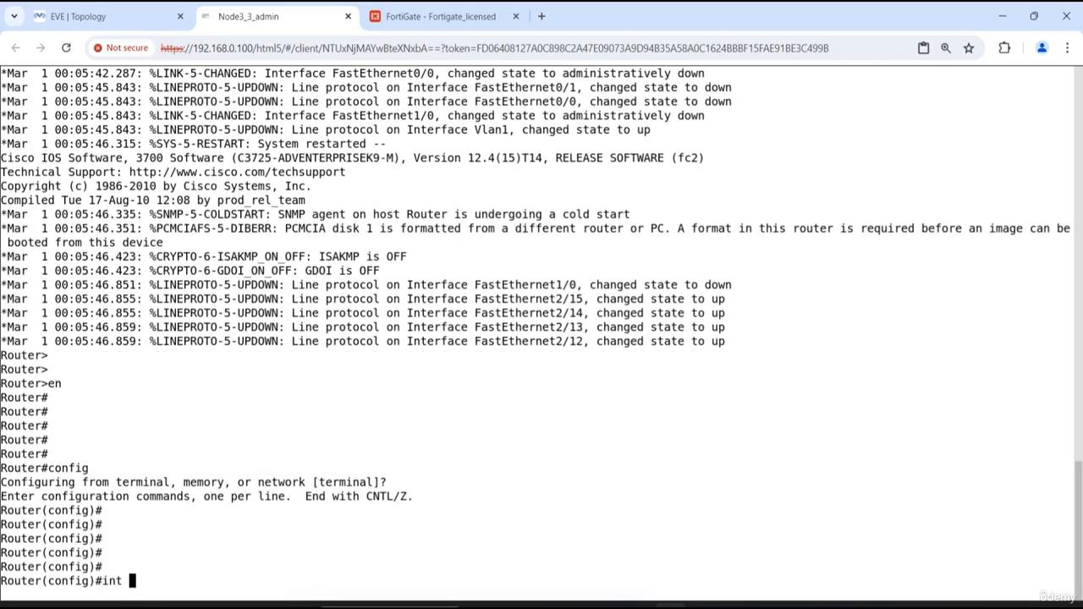
text(fa)
key(Tab)
text(0/)
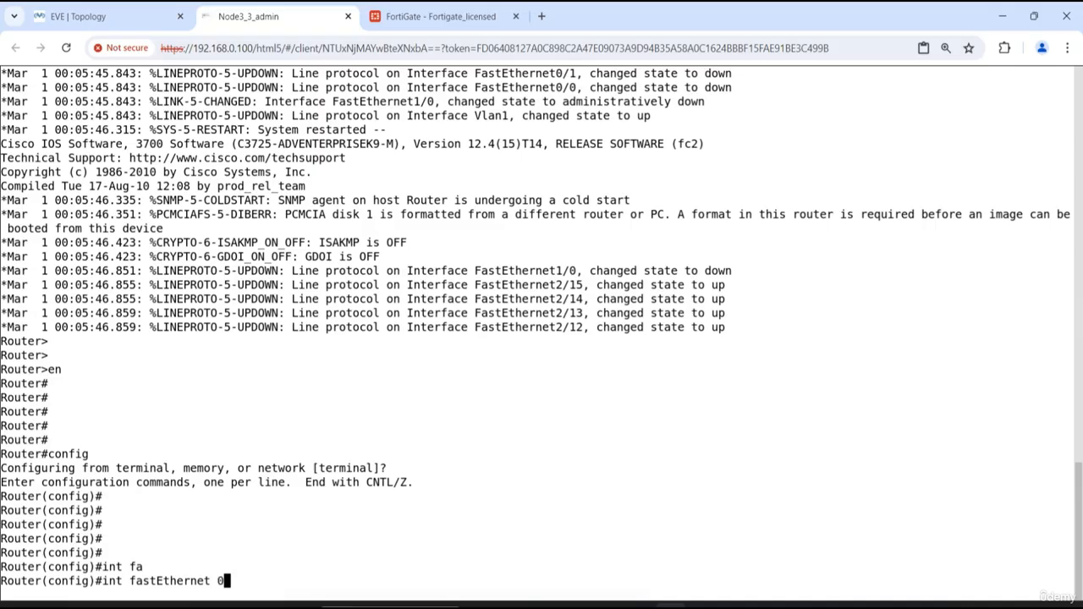
click(106, 17)
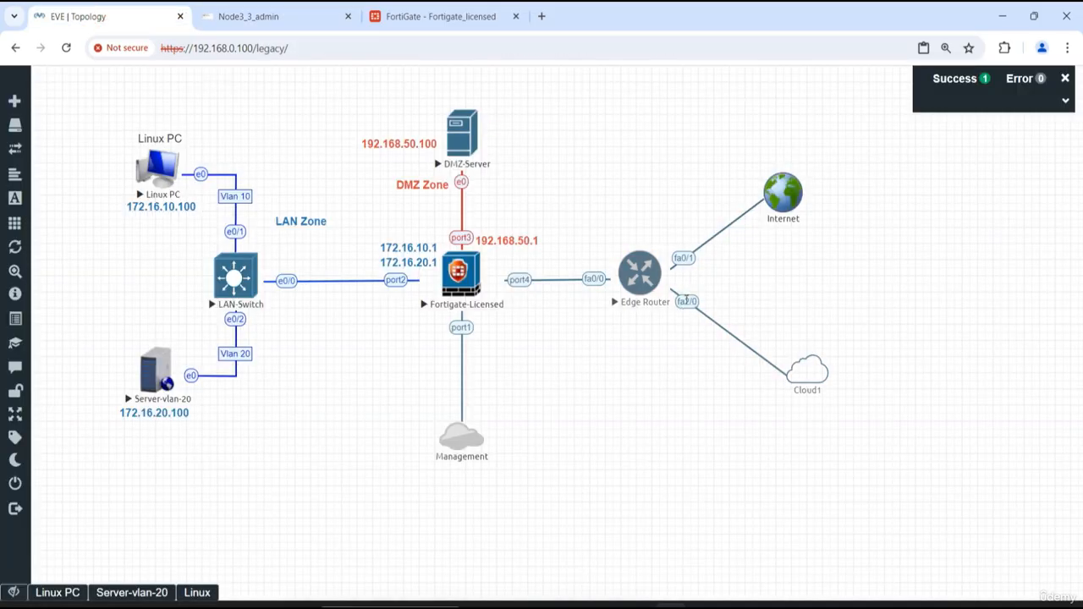
click(285, 20)
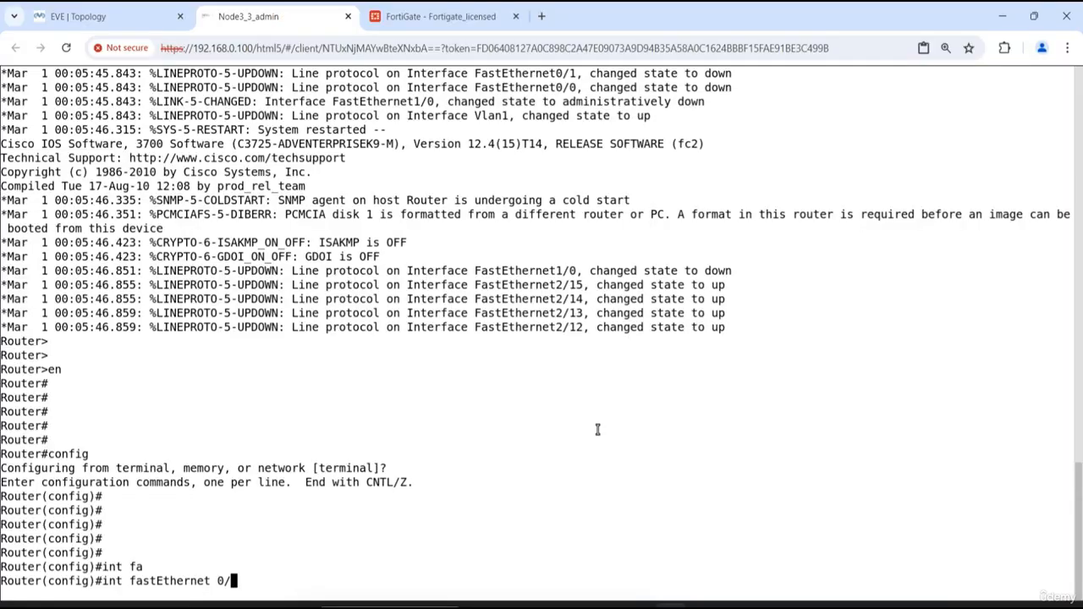
key(BackSpace)
key(BackSpace)
text(2/0)
key(Return)
text(no shut)
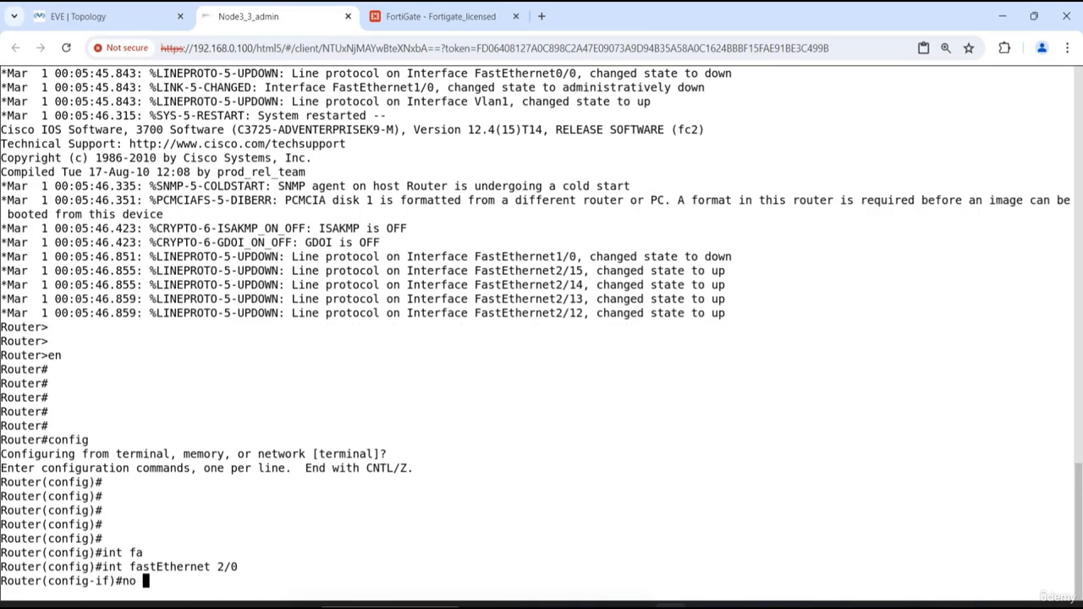
key(Tab)
key(Return)
key(Return)
key(Return)
key(Return)
key(Return)
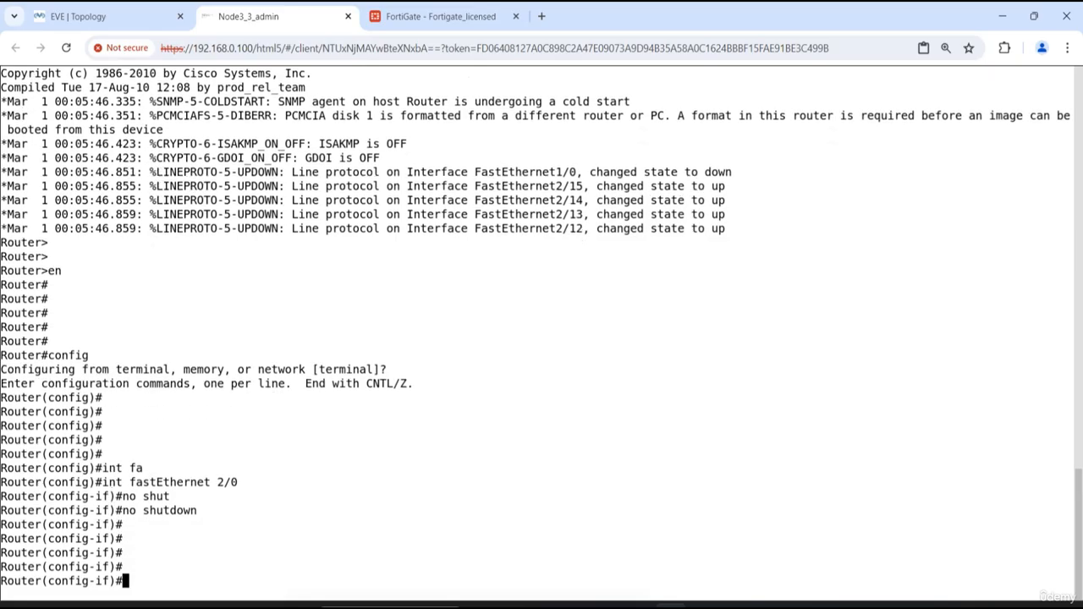
- Try to assign fastEthernet 2/0 its address by DHCP with ip address dhcp
text(ip ad)
key(Tab)
text(d)
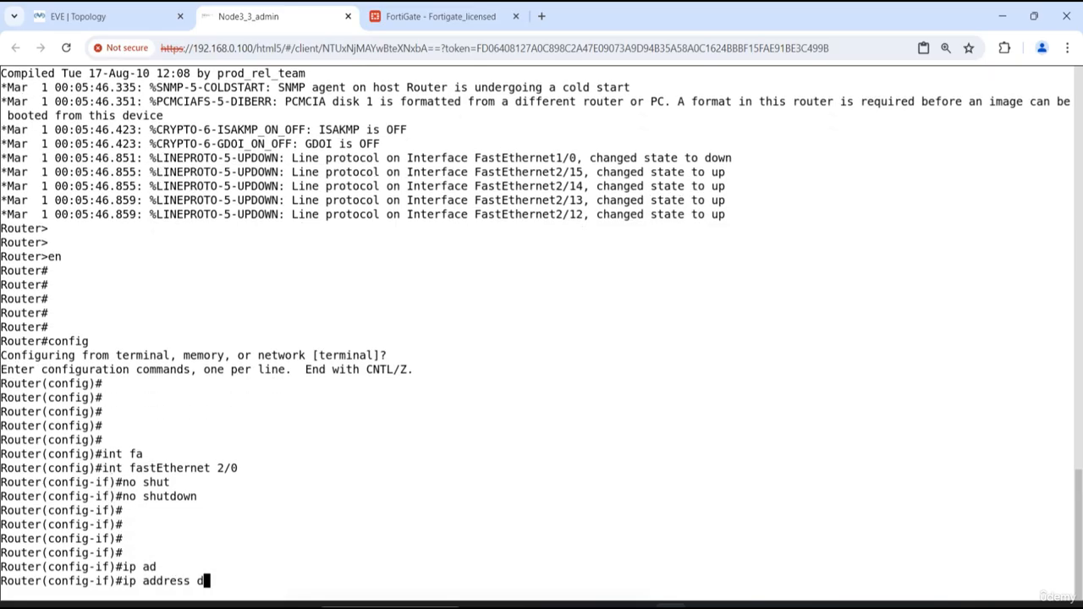
text(hch)
key(Return)
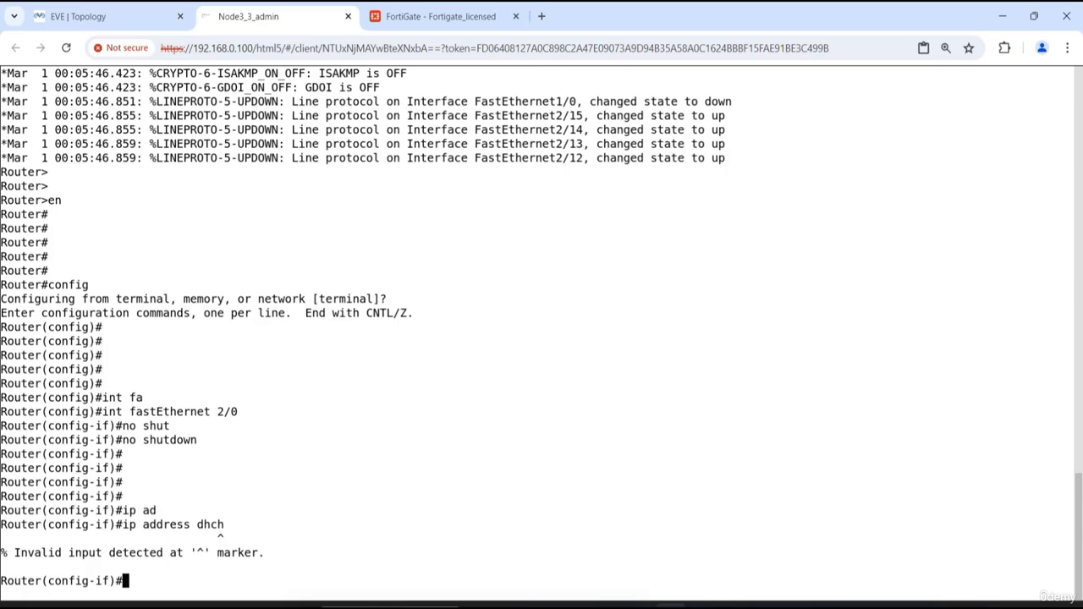
key(Up)
key(BackSpace)
text(p address dhcp)
key(Return)
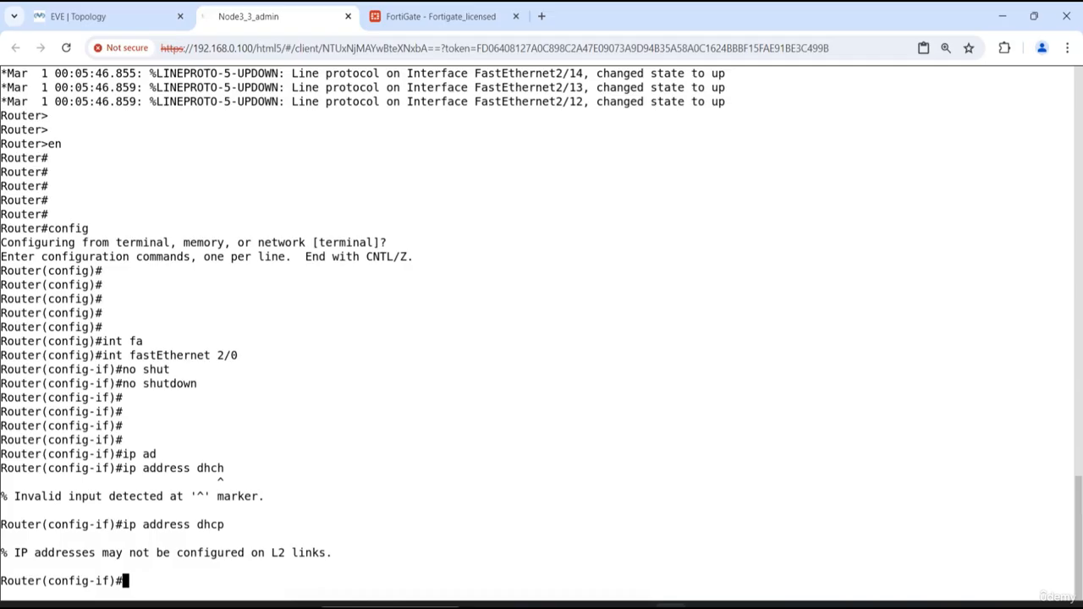
key(Return)
key(Return)
key(Return)
key(Return)
key(Return)
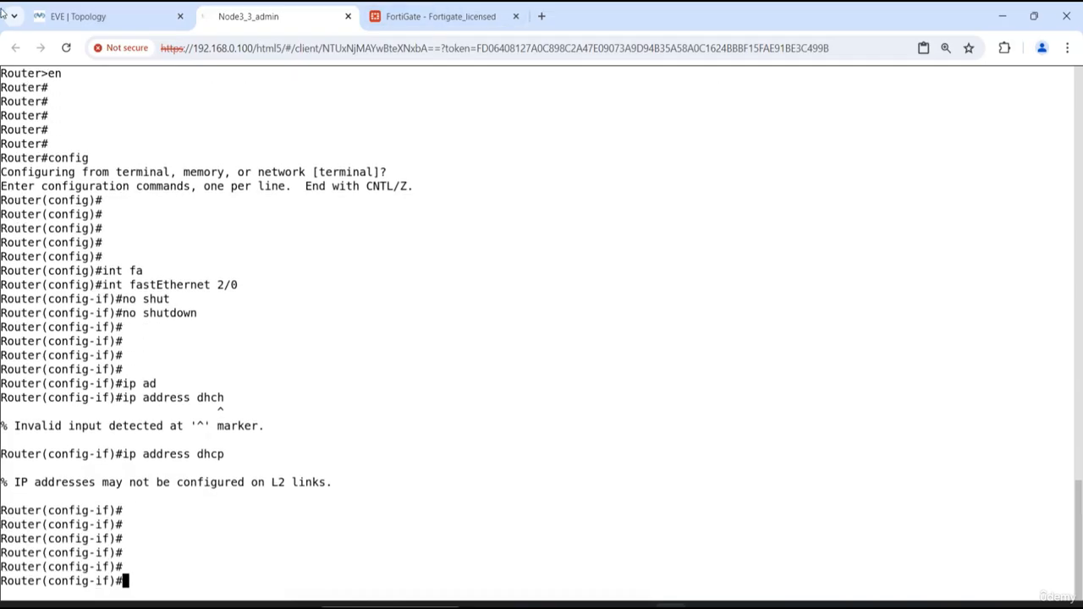
- Check the Edge Router's links in the topology and list its interfaces with do show ip int b
click(76, 16)
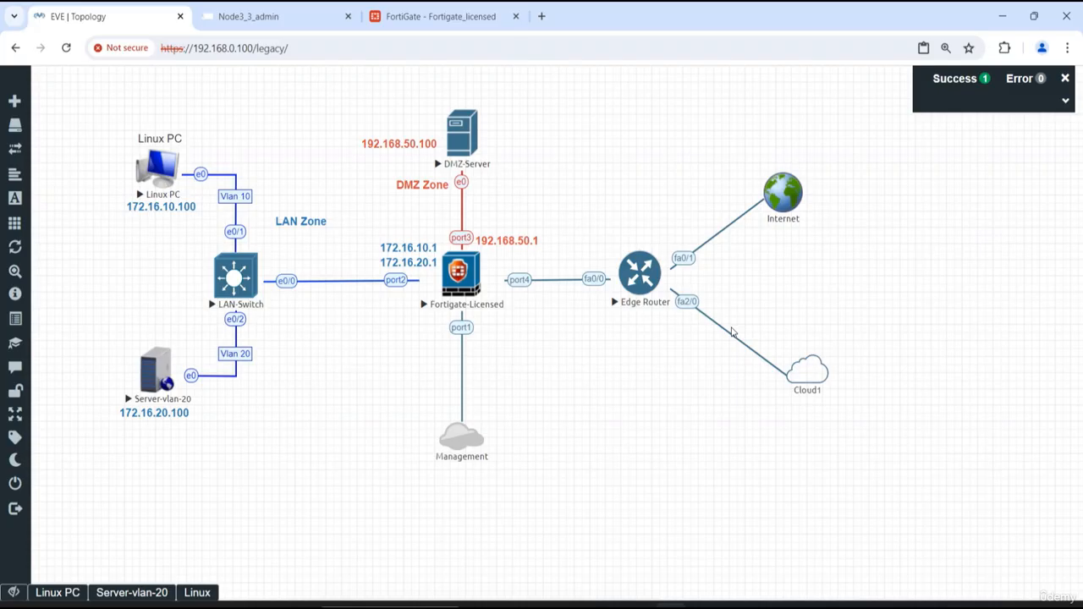
click(640, 272)
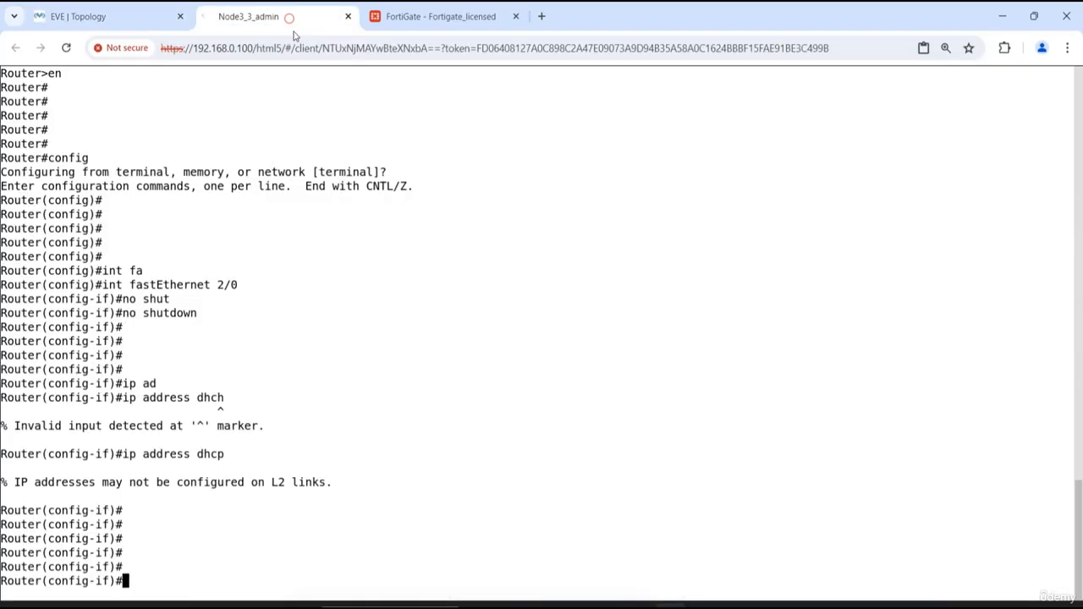
text(show)
key(BackSpace)
key(BackSpace)
key(BackSpace)
key(BackSpace)
key(BackSpace)
text(dp)
key(BackSpace)
key(BackSpace)
key(BackSpace)
text(do show ip int b)
key(Return)
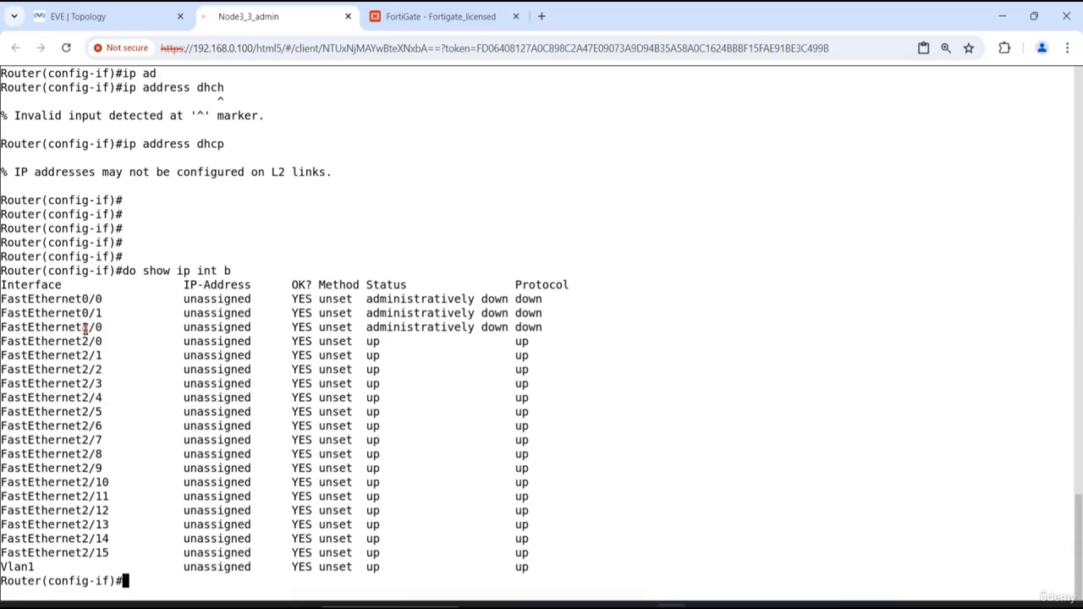
- Recheck the router in the topology, then clear fastEthernet 2/0's DHCP addressing with no ip address dhcp and exit the interface
click(146, 17)
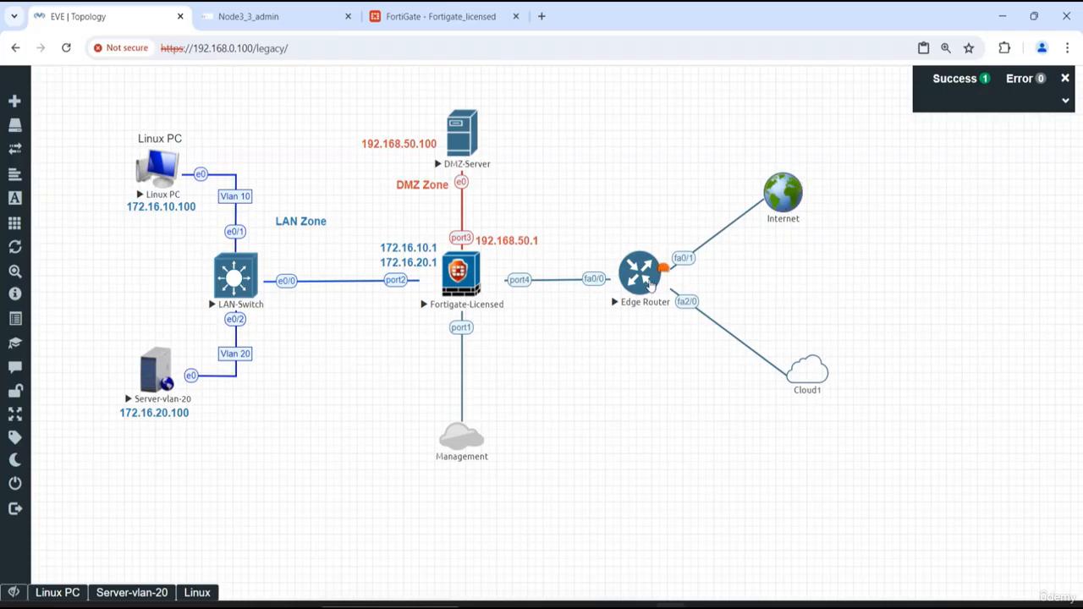
click(643, 274)
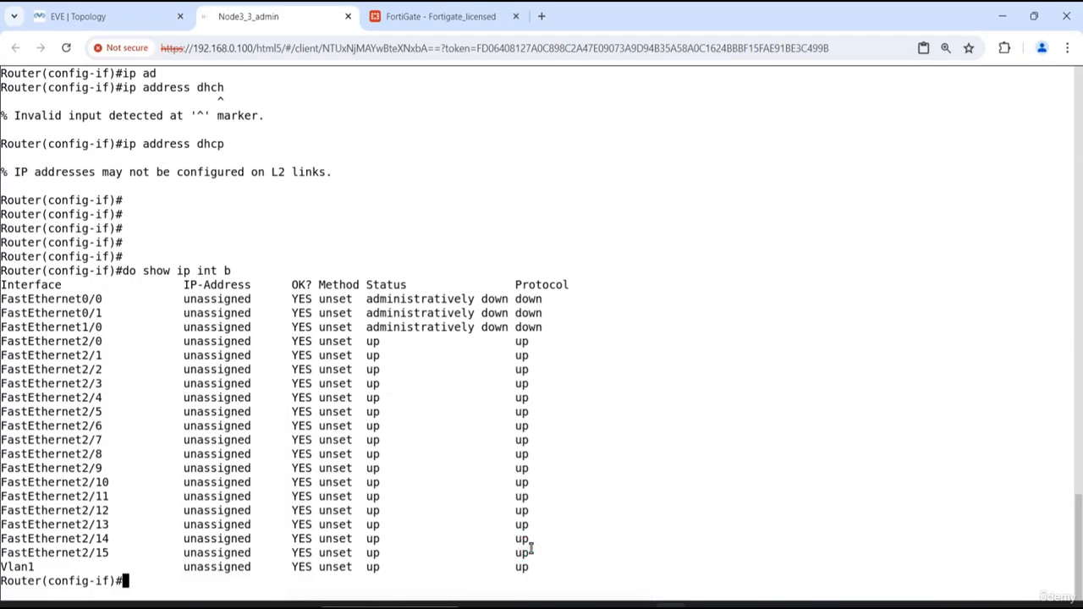
text(no ip add)
key(Tab)
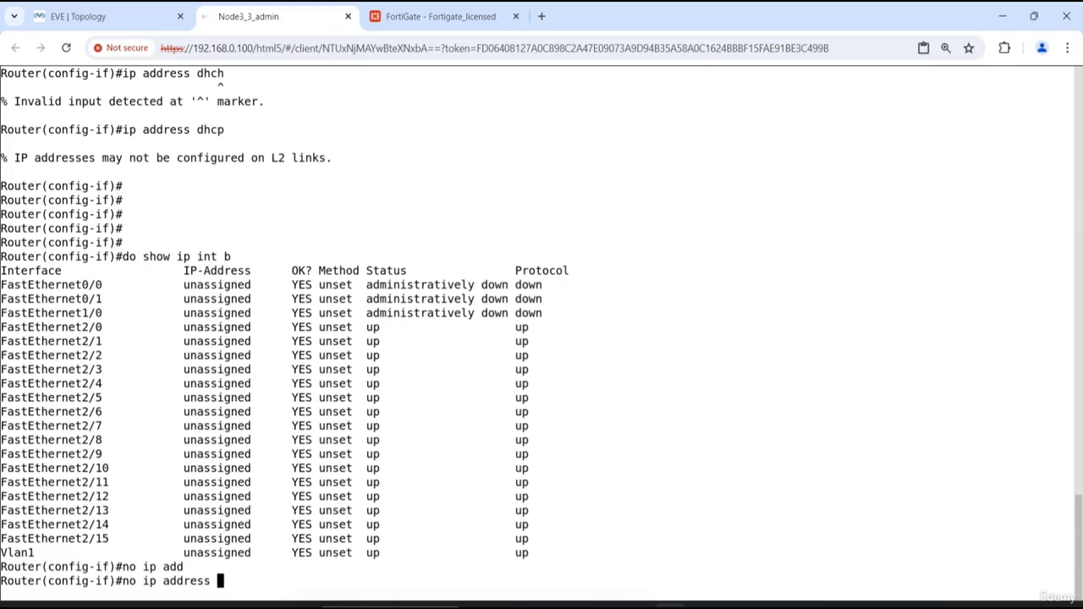
text(dhcp)
key(Return)
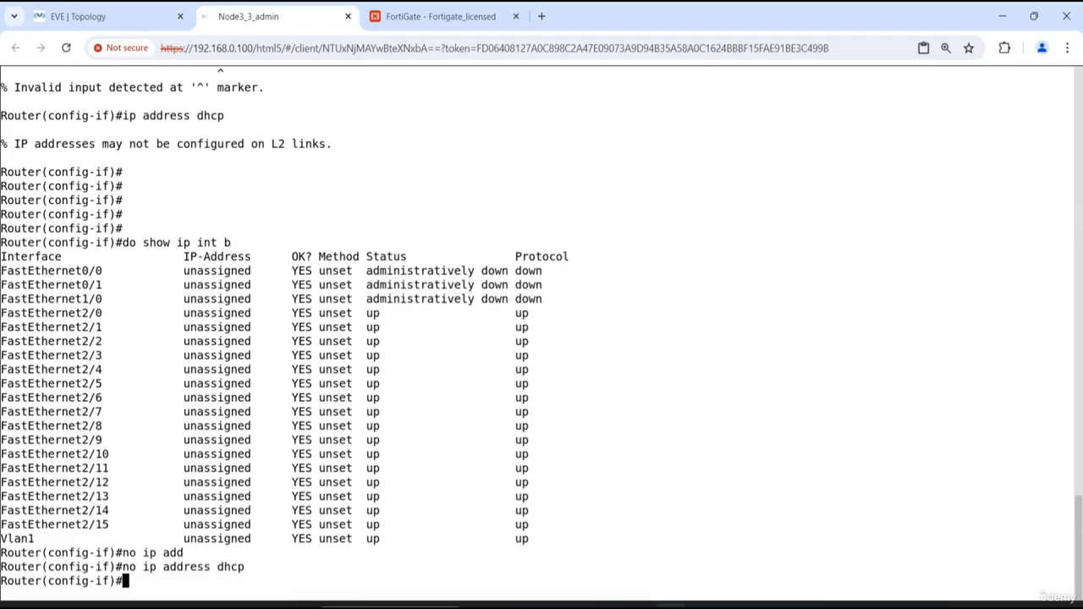
text(exit)
key(Return)
key(Return)
key(Return)
key(Return)
key(Return)
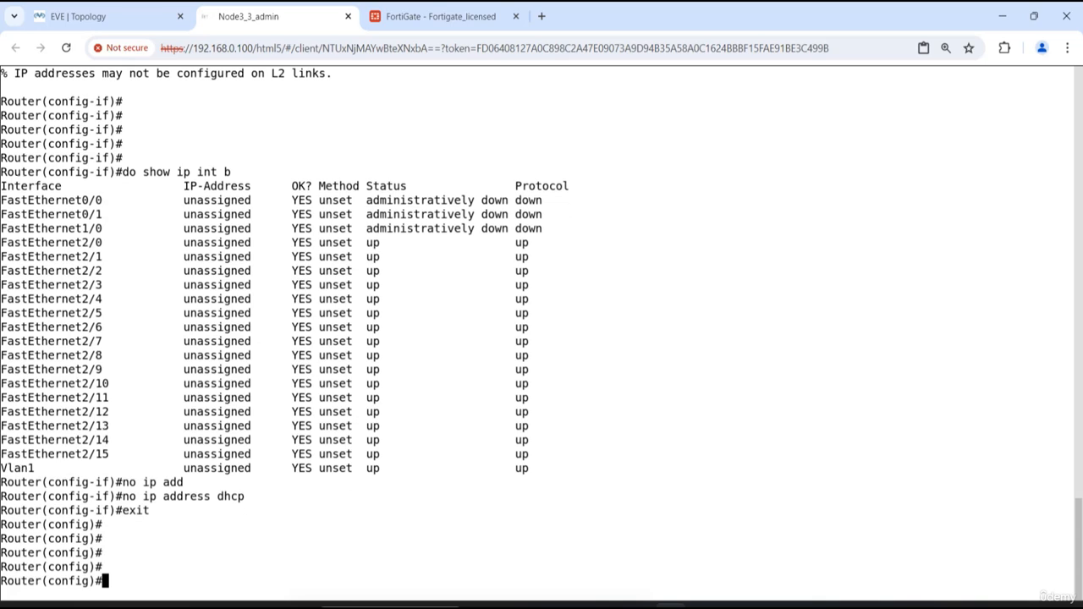
- Set interface fa1/0 to obtain its address with ip address dhcp, and exit to global configuration mode
text(int fa1/0)
key(Return)
text(ip add)
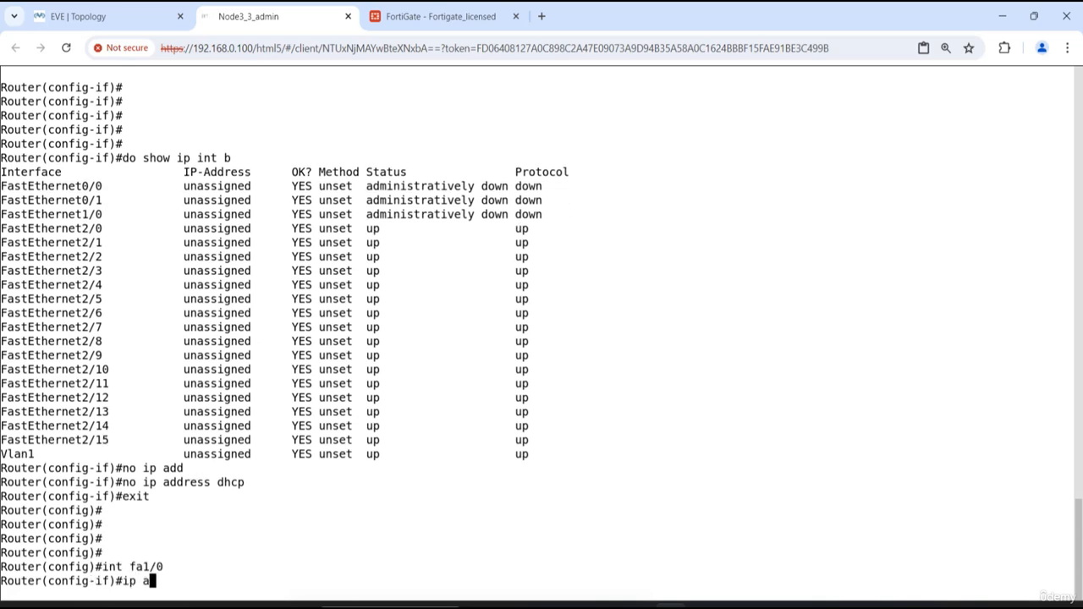
key(Tab)
text(dhcp)
key(Return)
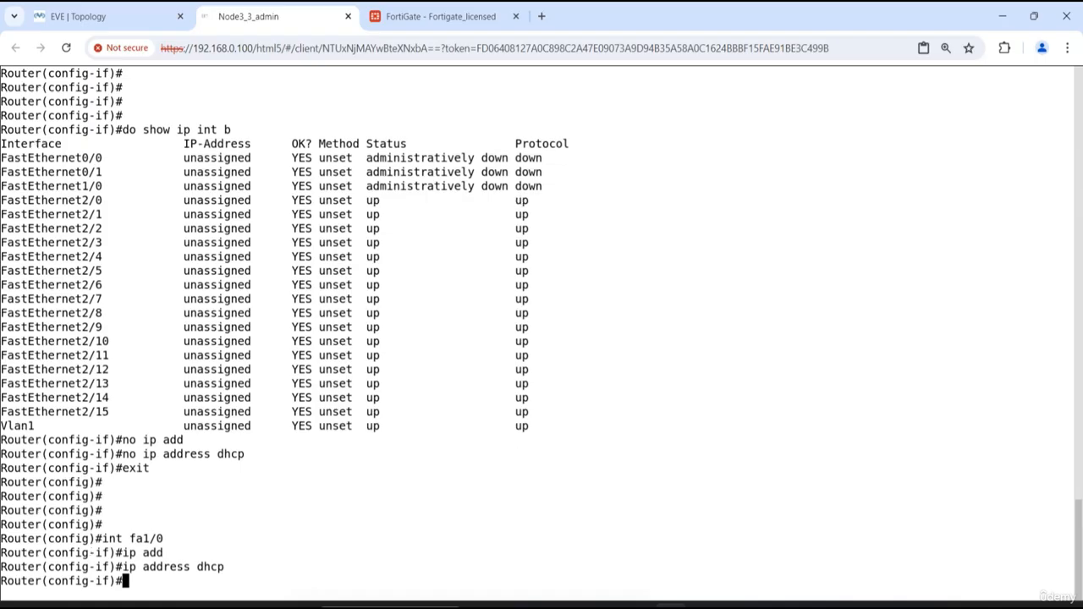
key(Return)
key(Return)
text(exit)
key(Return)
key(Return)
key(Return)
key(Return)
key(Return)
key(Return)
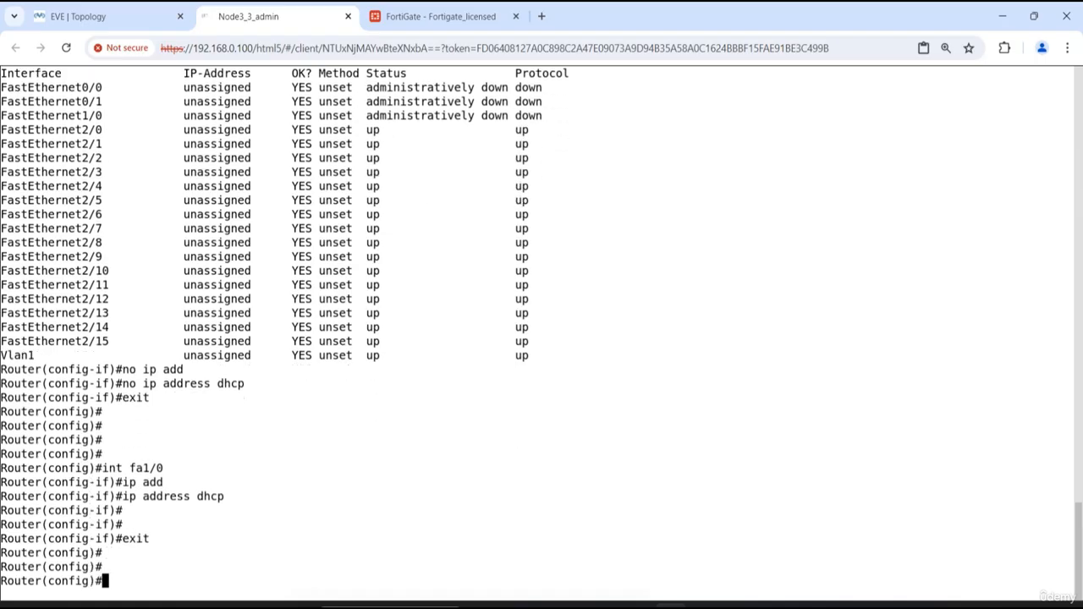
- Review the status of the router's interfaces with do show ip int b and quit the listing
text(do show i[)
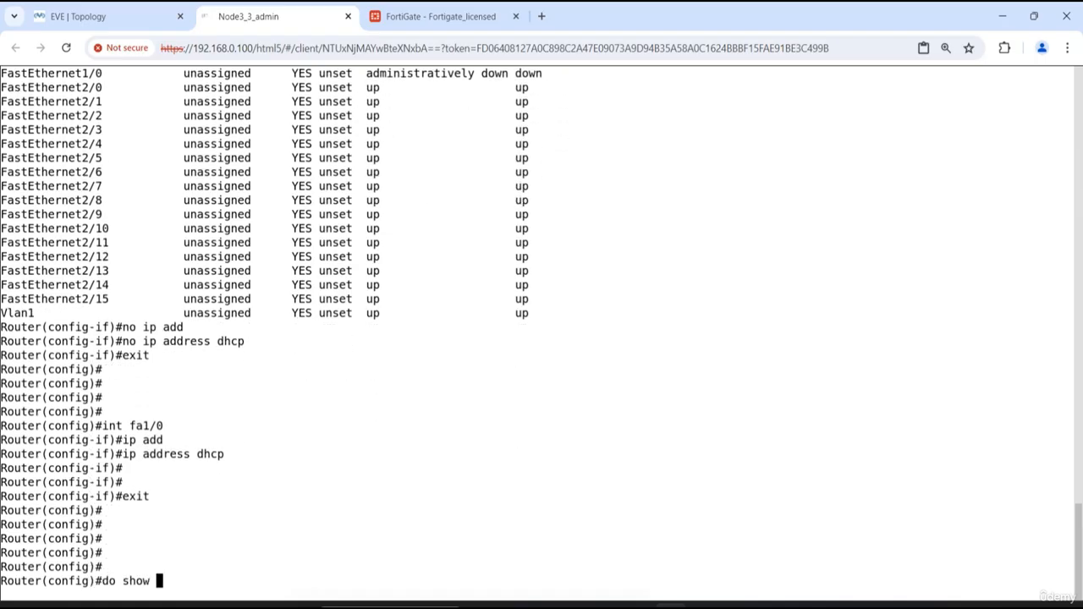
key(BackSpace)
key(BackSpace)
key(BackSpace)
text(ip int b)
key(Return)
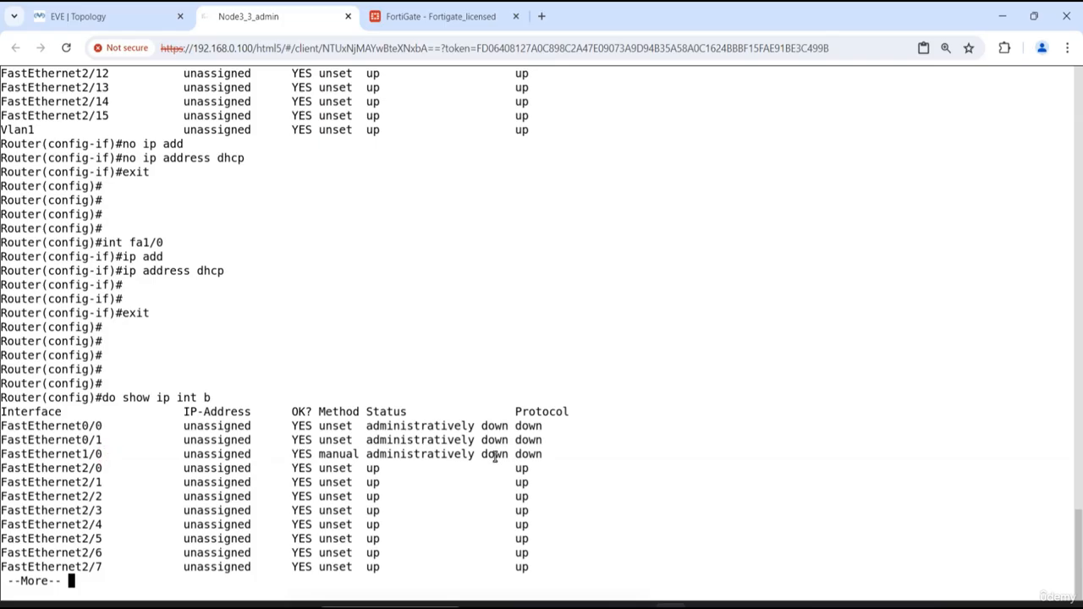
text(q)
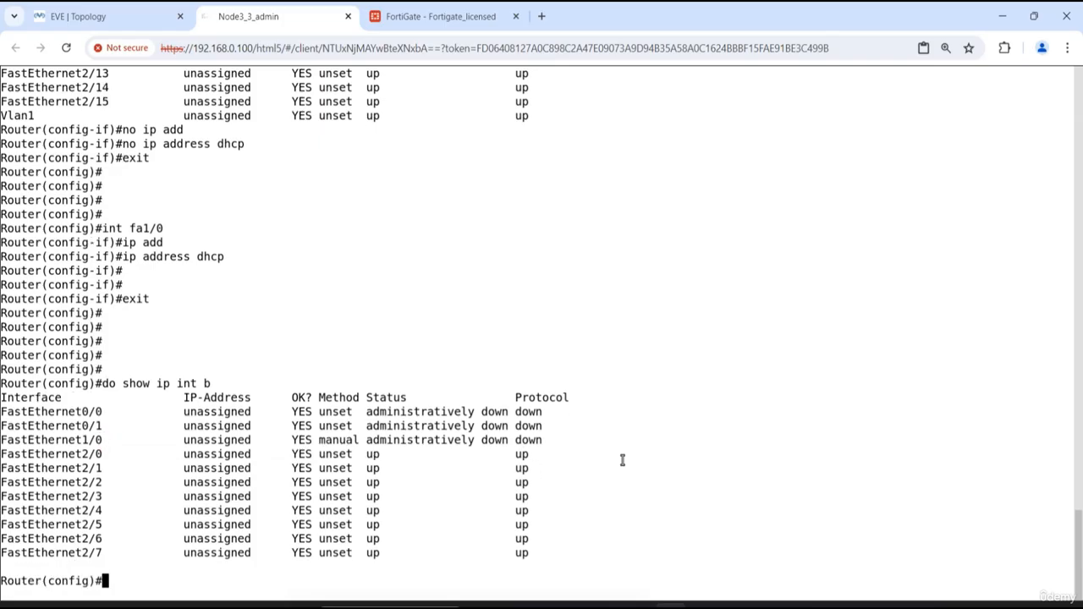
text(int fa)
- Enable interface fastEthernet 1/0 with no shutdown
key(Tab)
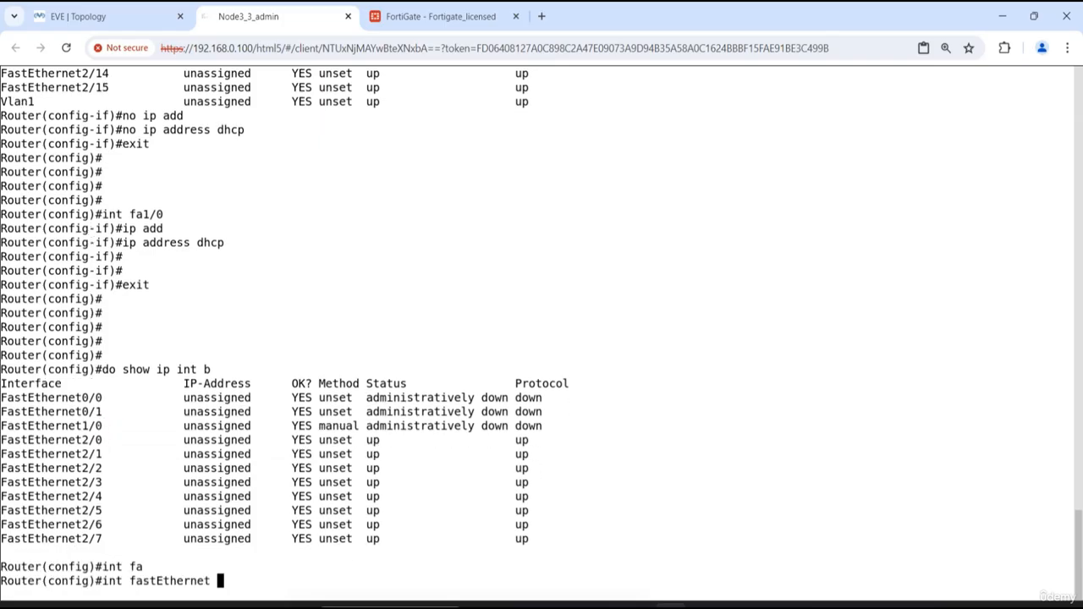
text(0/2)
key(BackSpace)
key(BackSpace)
key(BackSpace)
text(/)
key(BackSpace)
text(1/0)
key(Return)
text(no shut)
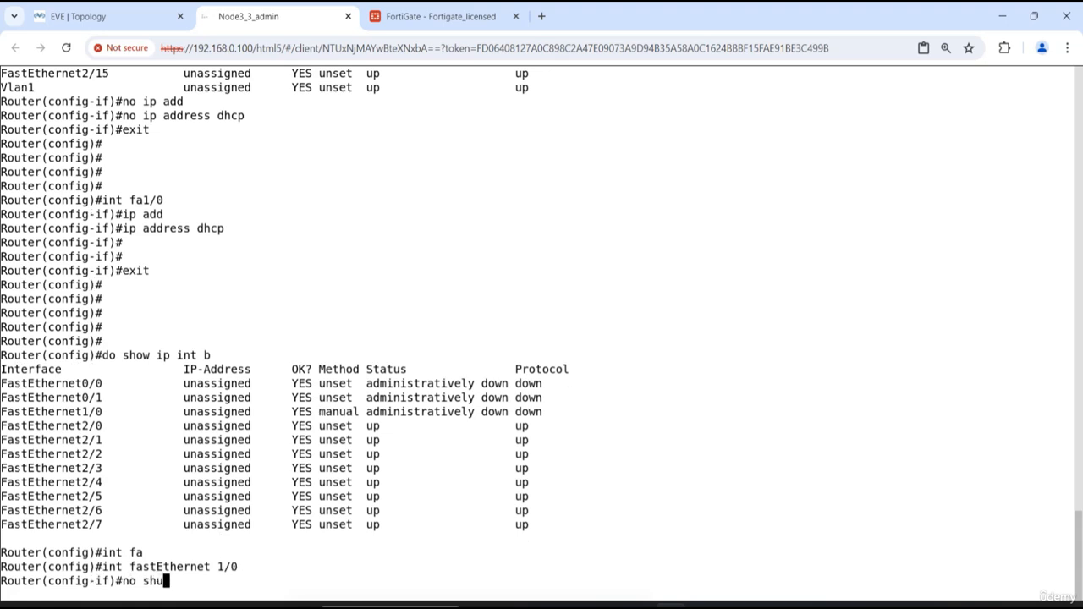
key(Tab)
key(Return)
- Exit the fastEthernet 1/0 interface configuration to global configuration mode
key(Return)
key(Return)
text(exit)
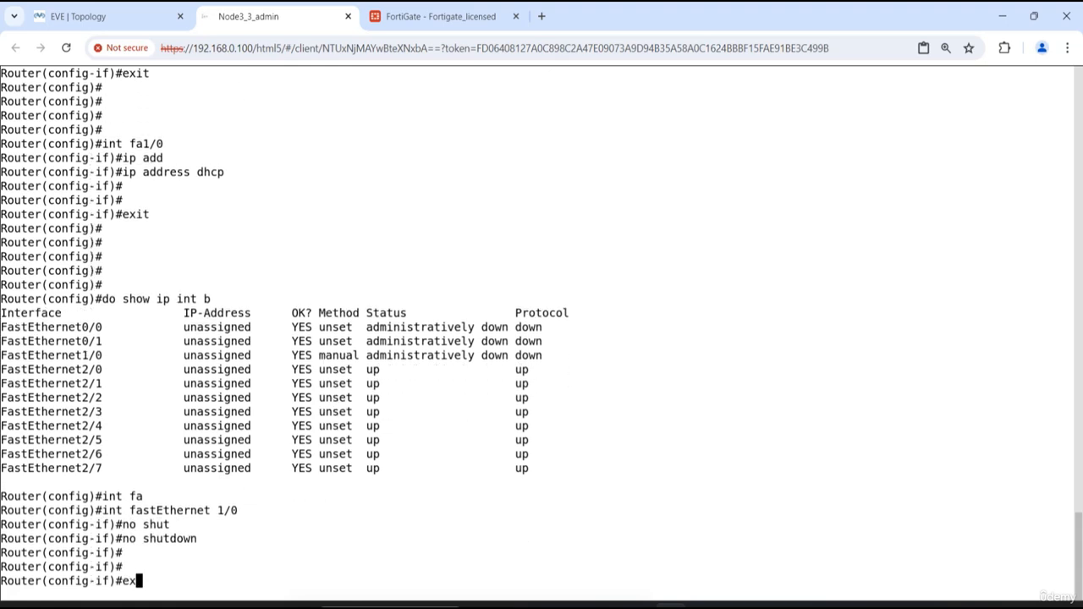
- List the router's interface status with do show ip int b, then quit and run the listing again
key(Return)
key(Return)
key(Return)
key(Return)
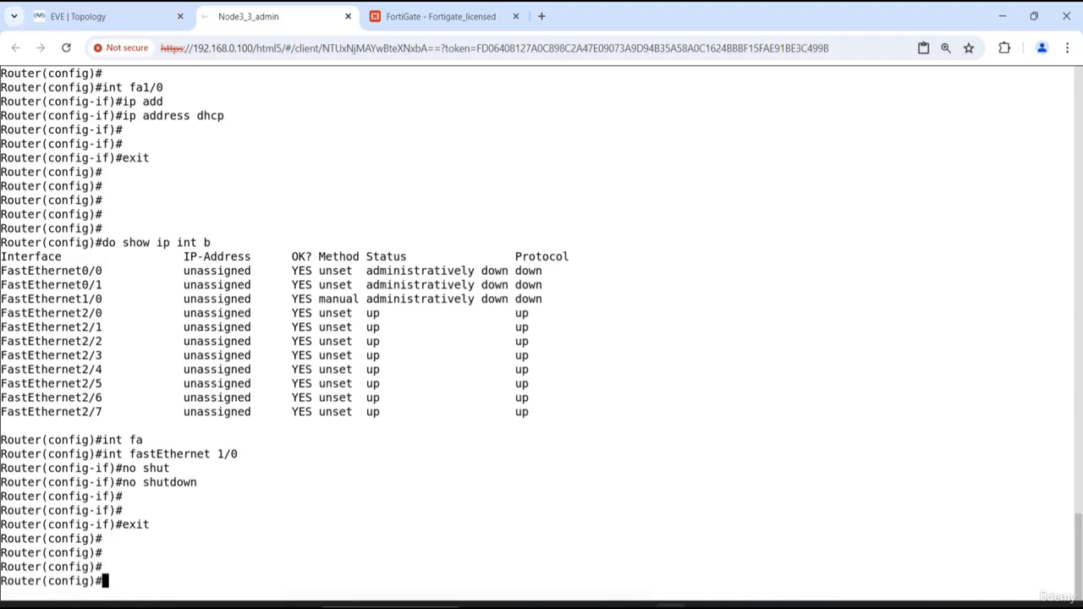
text(show)
key(Return)
key(Return)
key(Return)
key(Return)
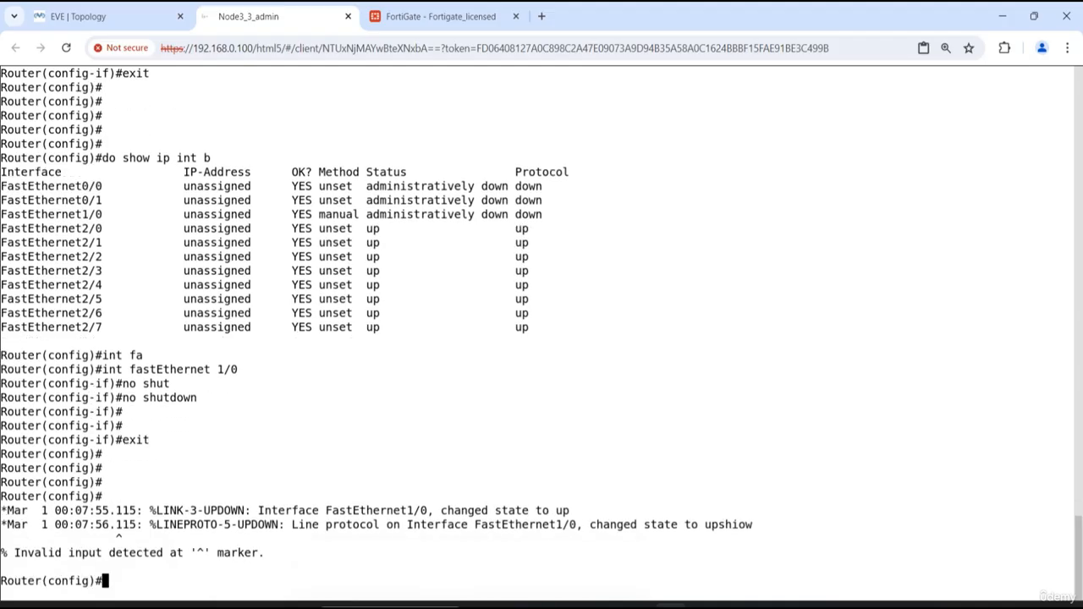
text(do show ip int b)
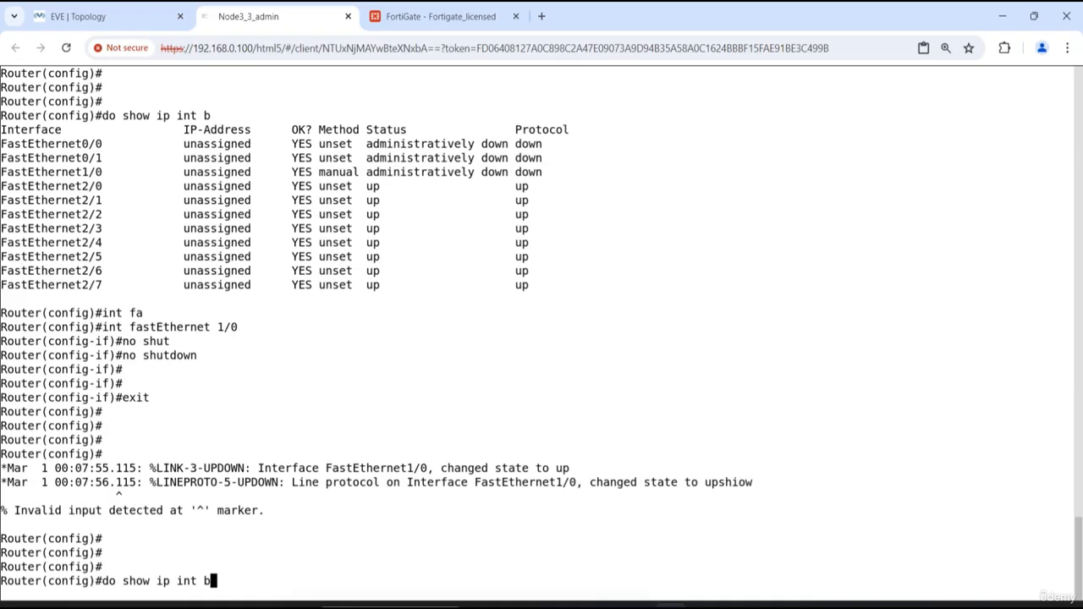
key(Return)
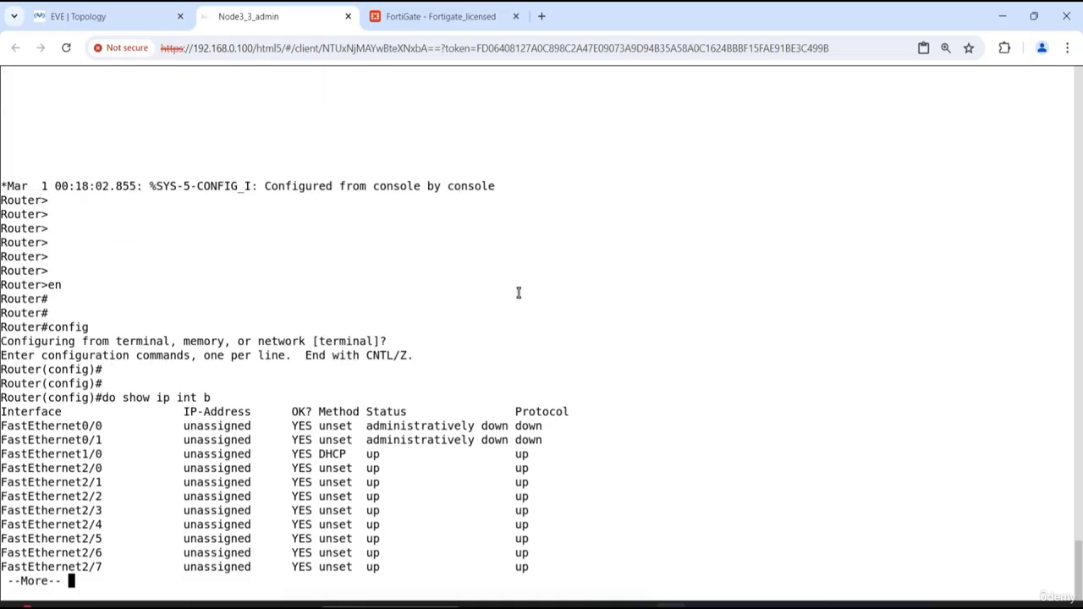
key(q)
key(Up)
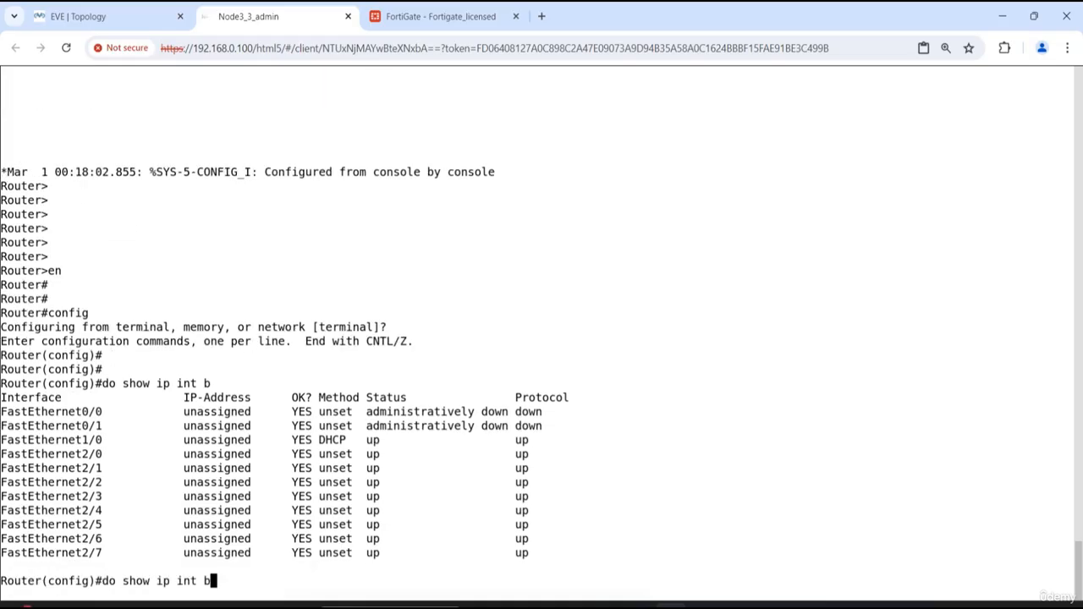
key(Return)
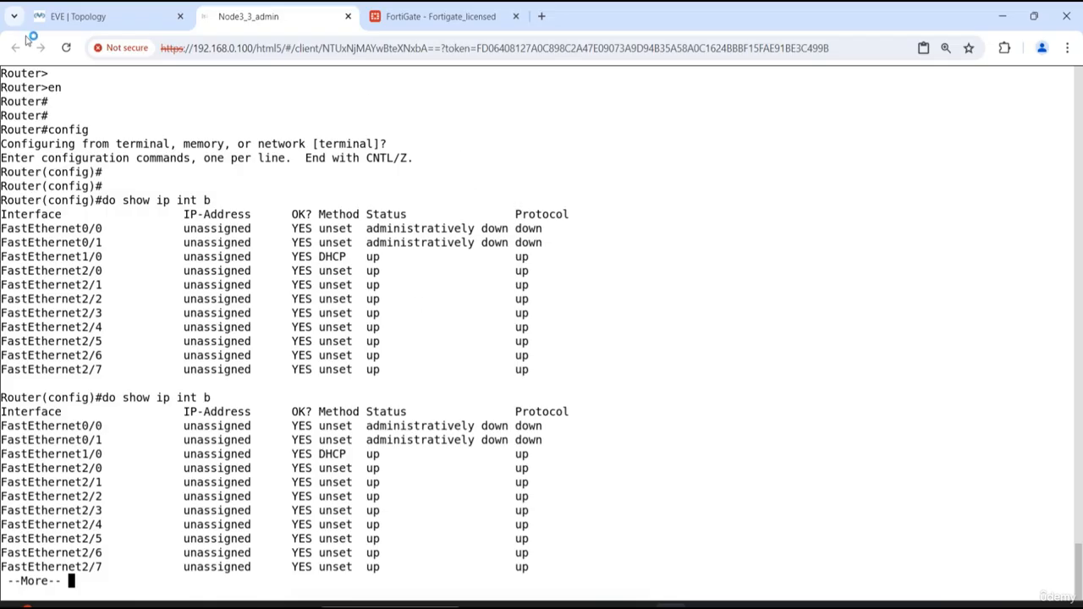
- Switch to the EVE-NG topology and view Cloud1's network settings, closing them without changes
click(108, 17)
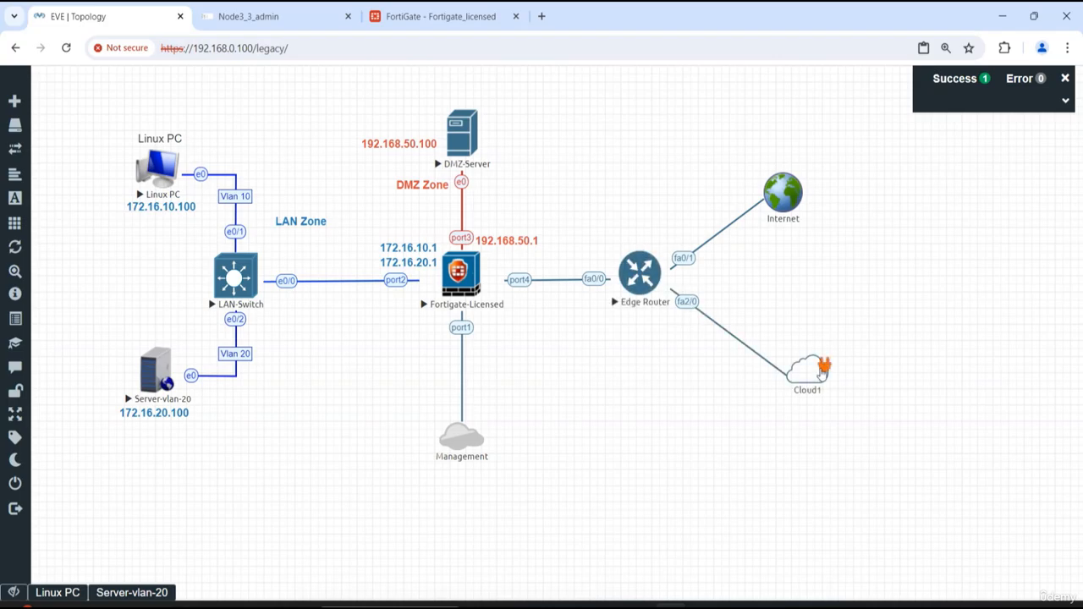
right_click(817, 369)
click(852, 395)
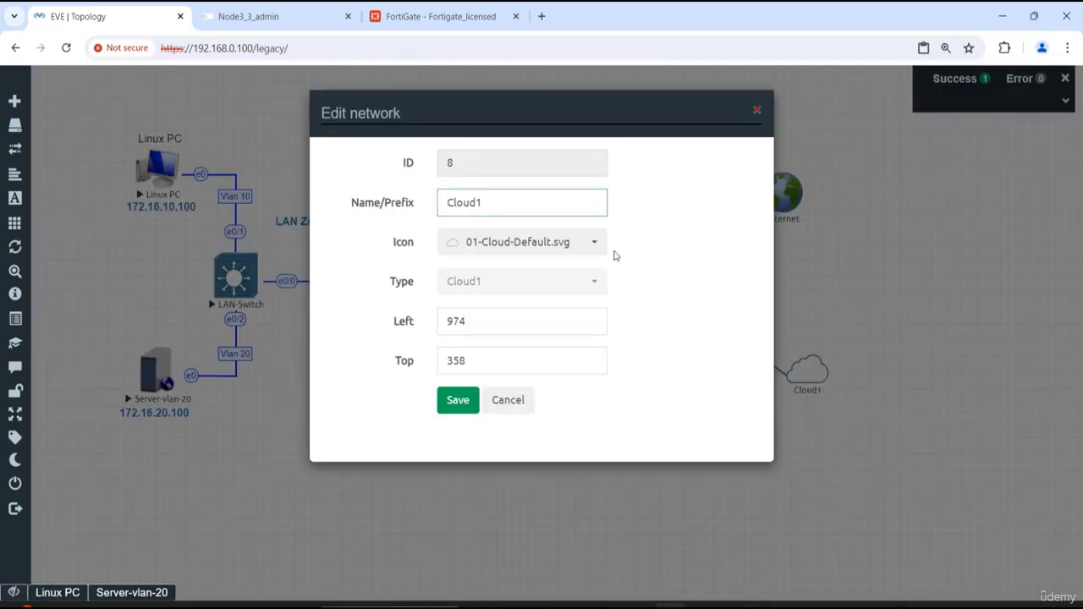
click(757, 110)
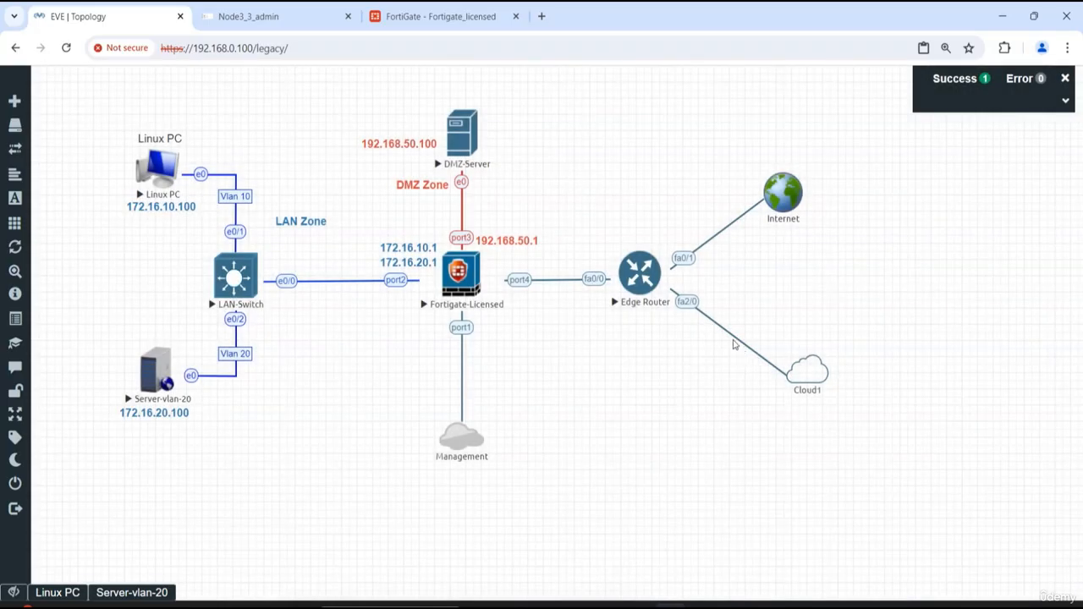
- Replace the fa2/0 link between Edge Router and Cloud1 with a new connection on router interface fa1/0
right_click(734, 342)
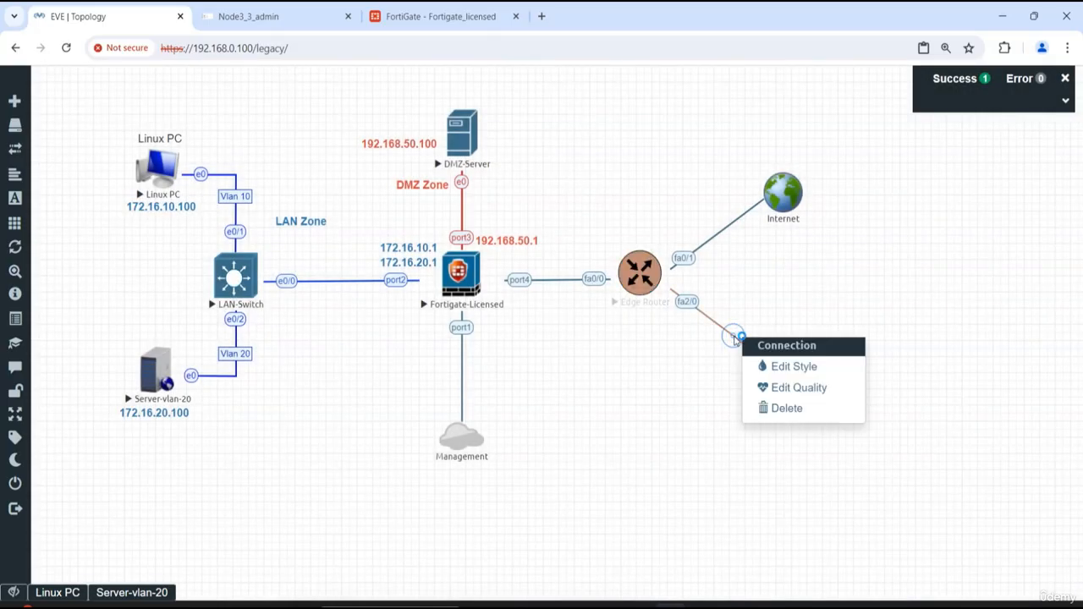
click(801, 410)
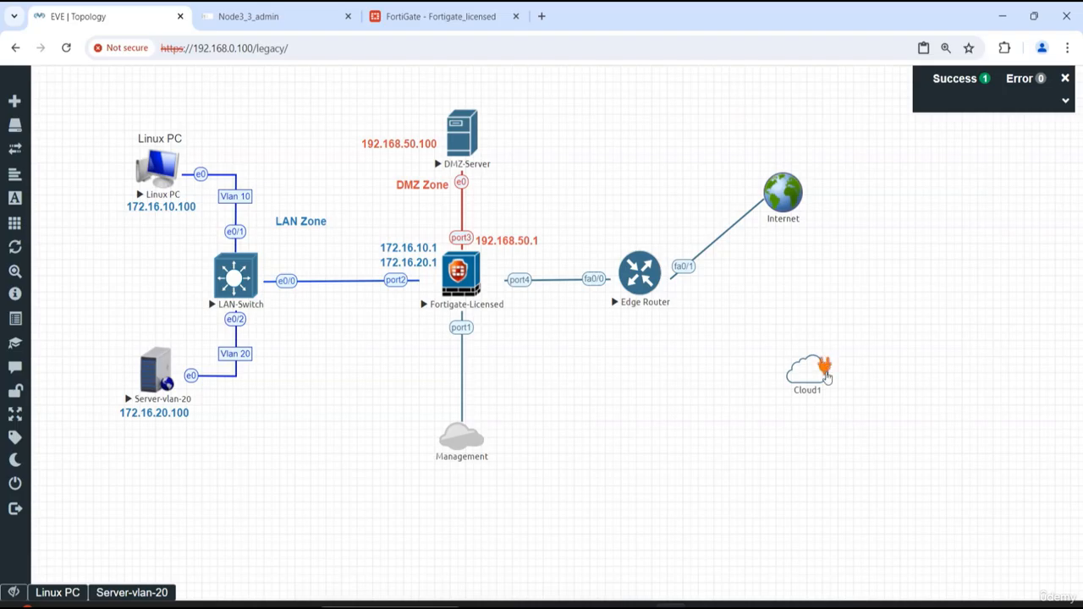
drag(826, 363, 643, 288)
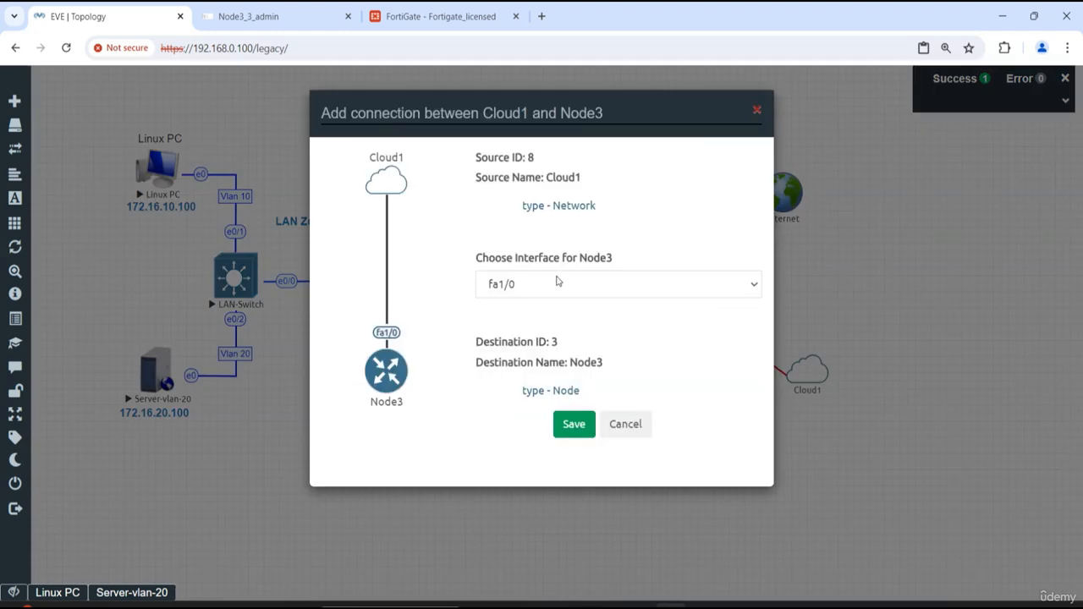
click(575, 425)
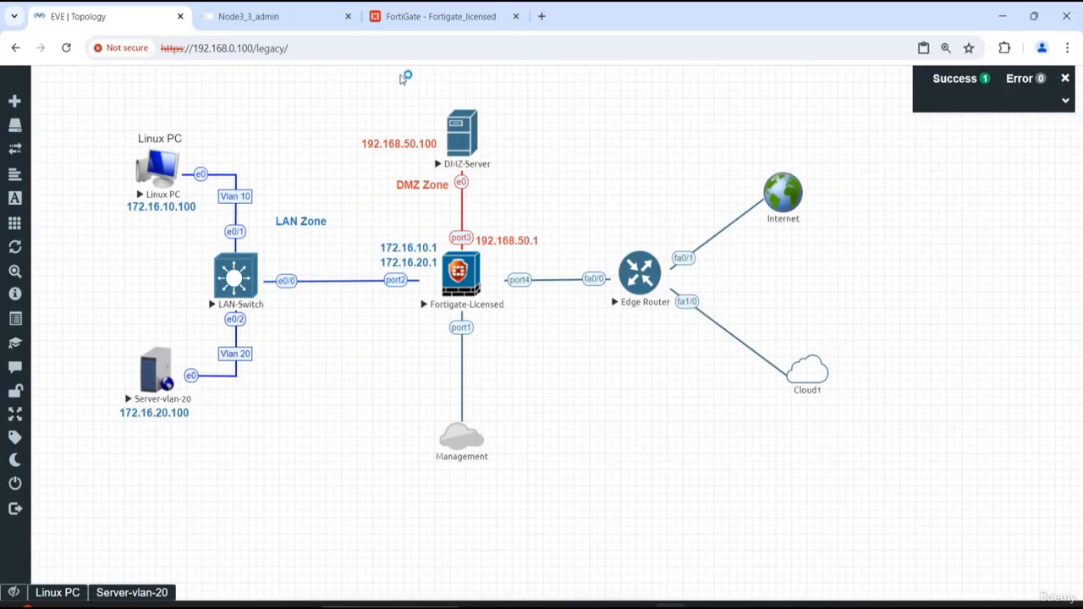
- Return to the router console, rerun do show ip int b, and highlight FastEthernet1/0's IP address
click(269, 19)
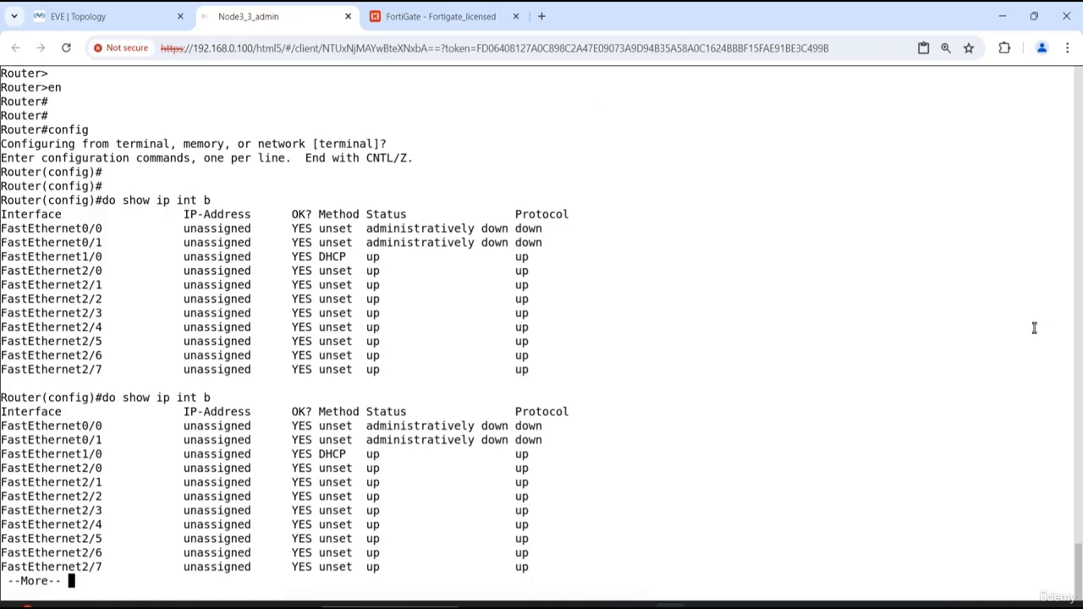
key(q)
key(Up)
key(Return)
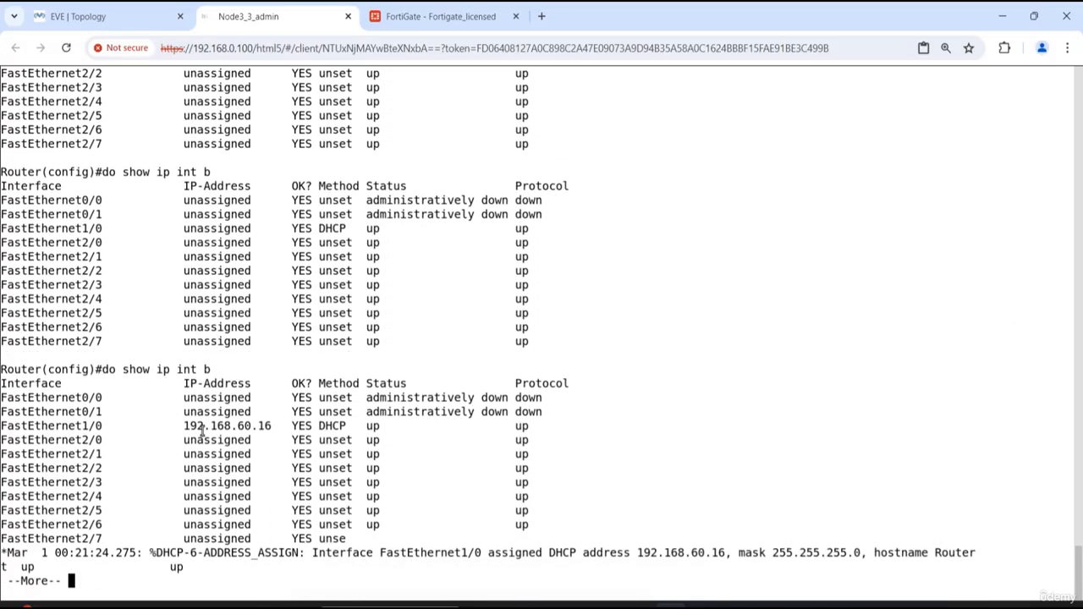
drag(183, 426, 274, 426)
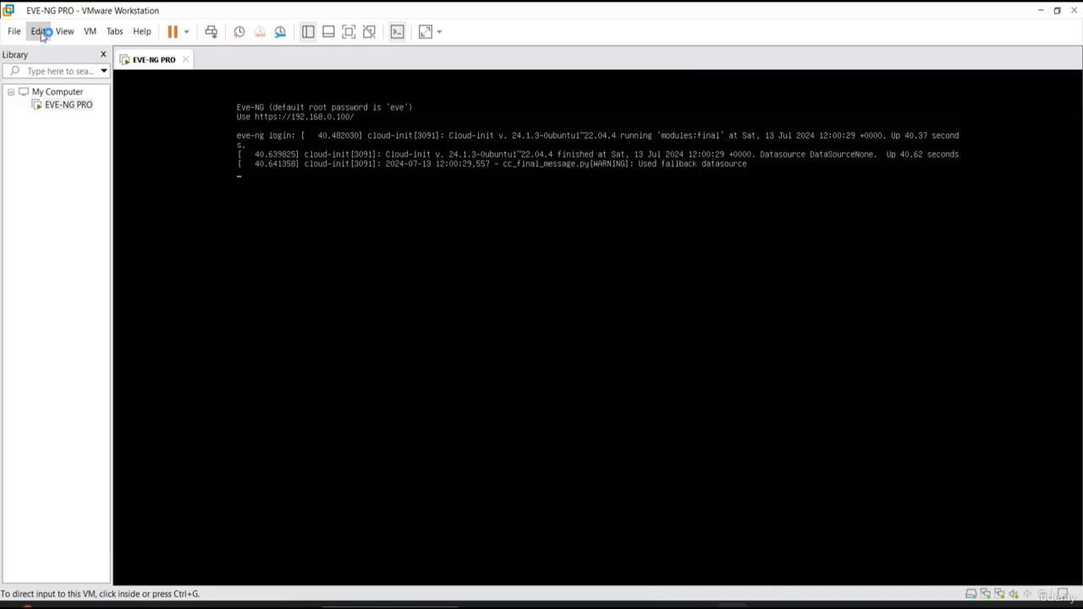
- In VMware Workstation, check the VMnet8 NAT subnet in the Virtual Network Editor, and close the editor
click(40, 32)
click(64, 103)
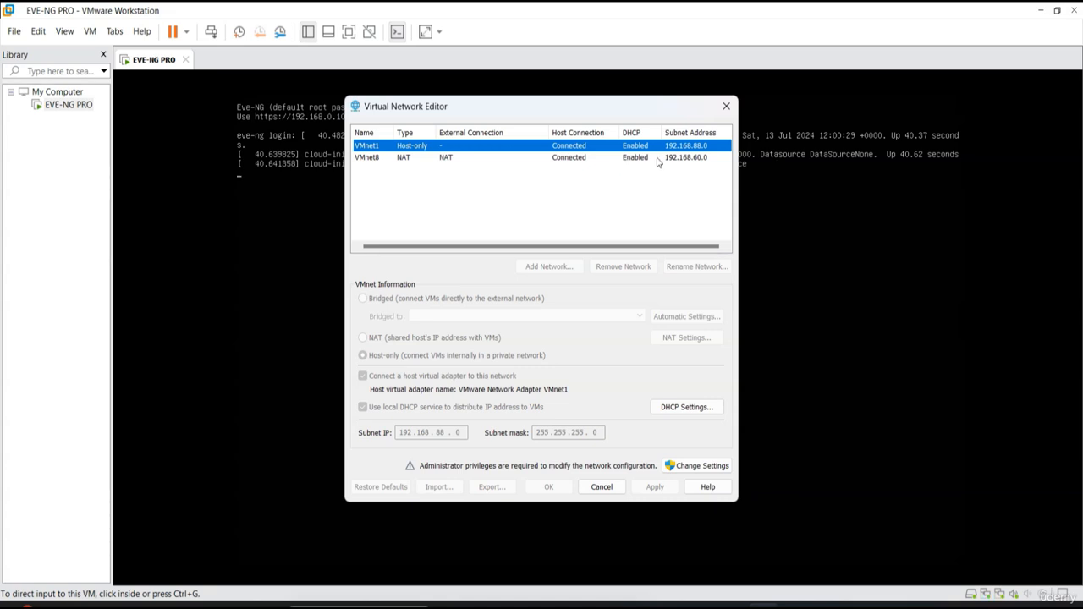
click(666, 159)
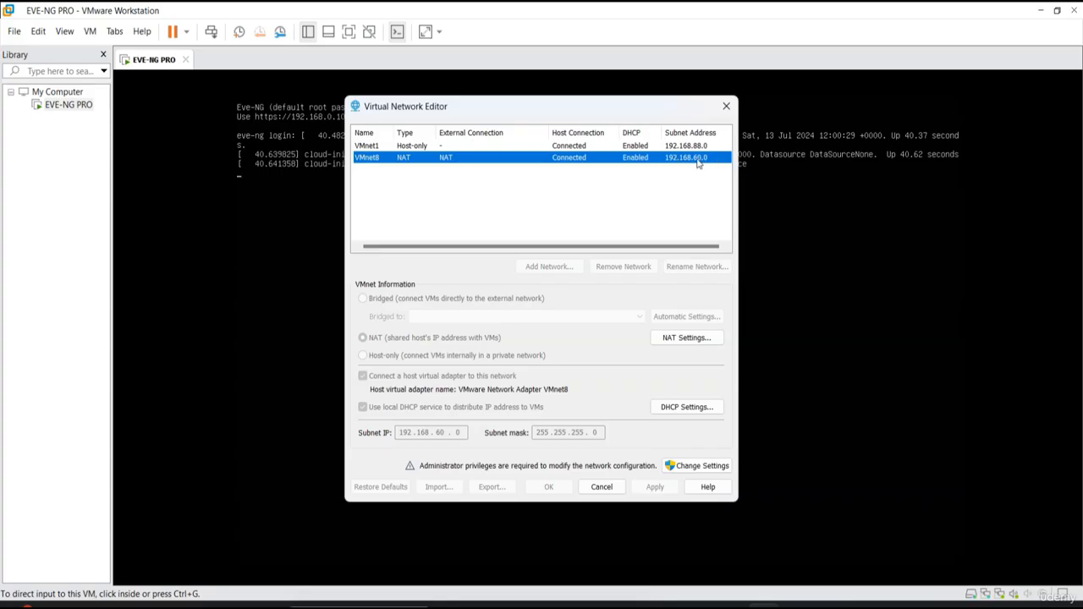
click(726, 106)
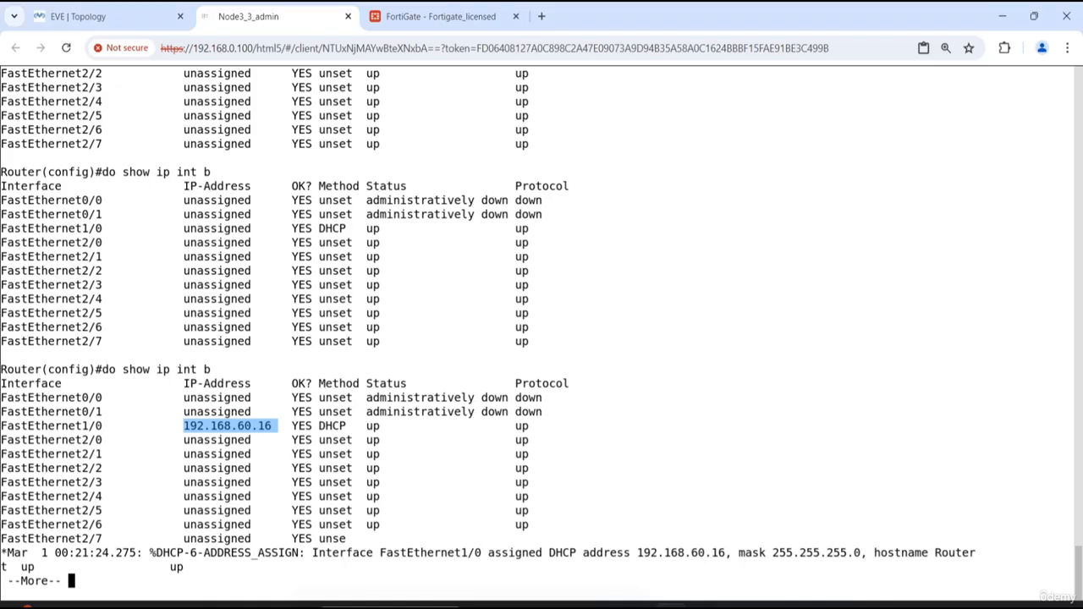
- Back in the EVE-NG topology, check the type of the Cloud1 network in its settings, and close them
click(115, 16)
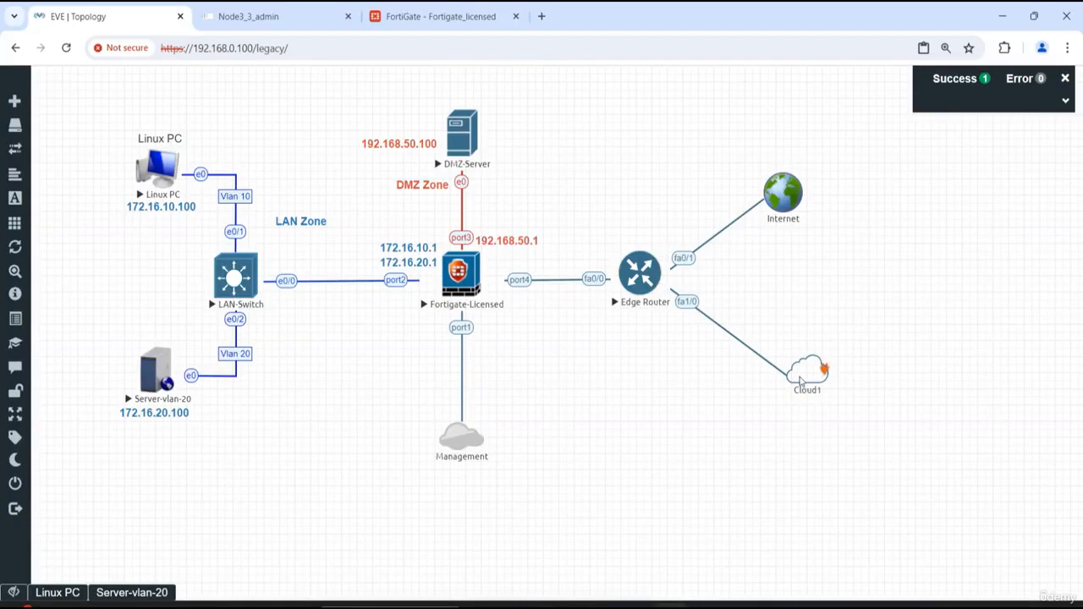
right_click(794, 378)
click(852, 411)
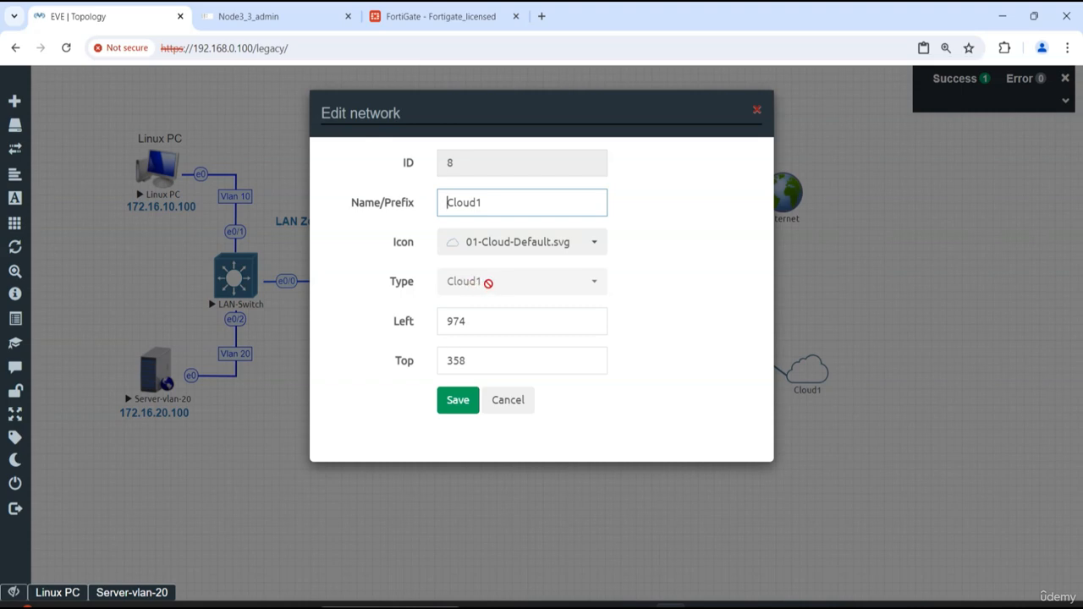
click(757, 112)
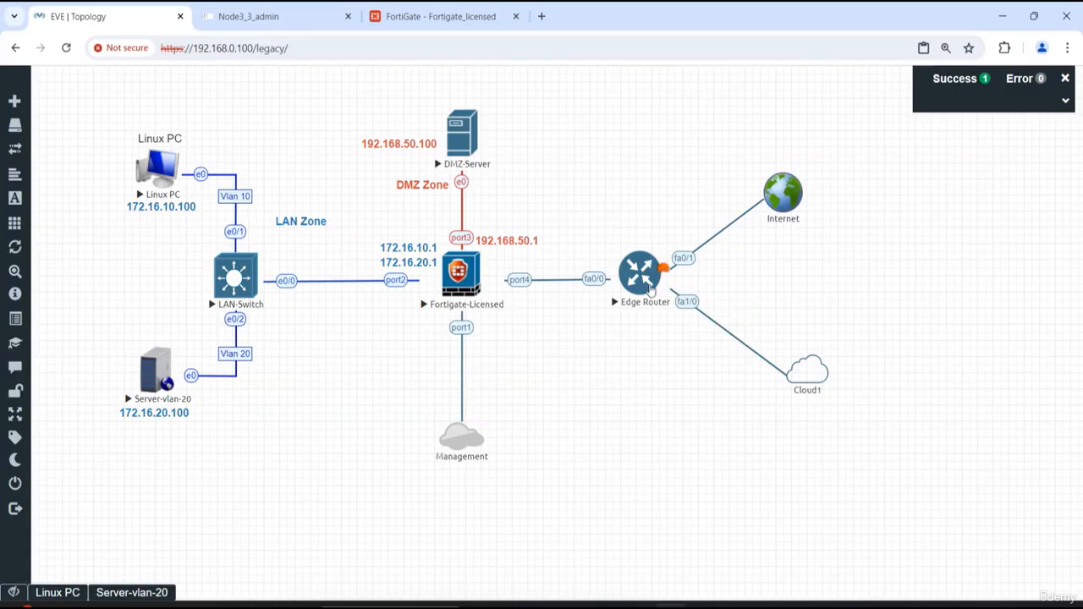
- In the Edge Router console, quit the interface listing and exit global configuration mode to the privileged prompt
click(645, 282)
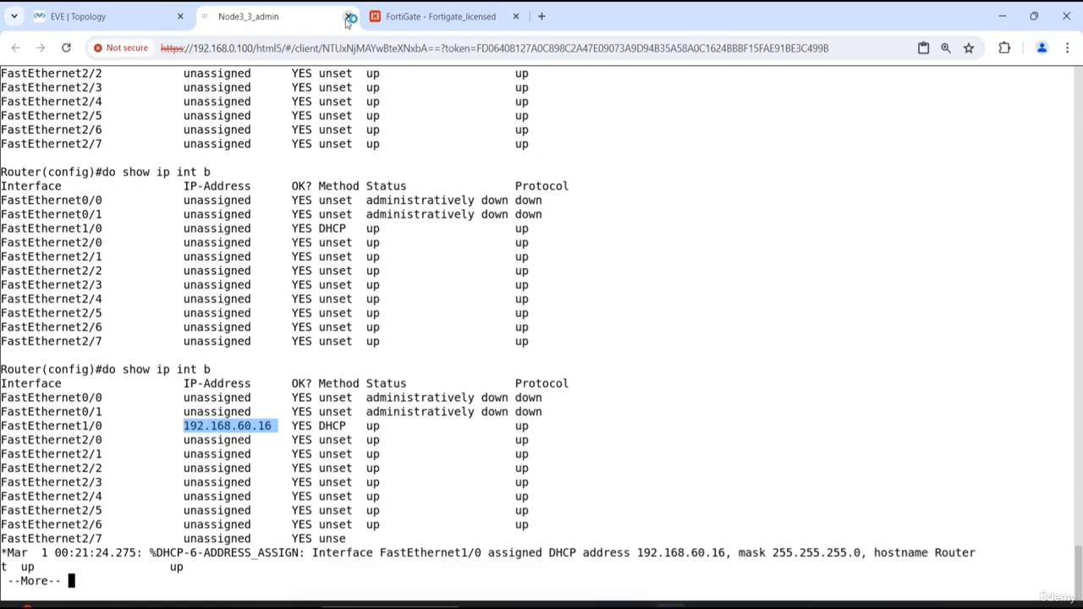
click(510, 352)
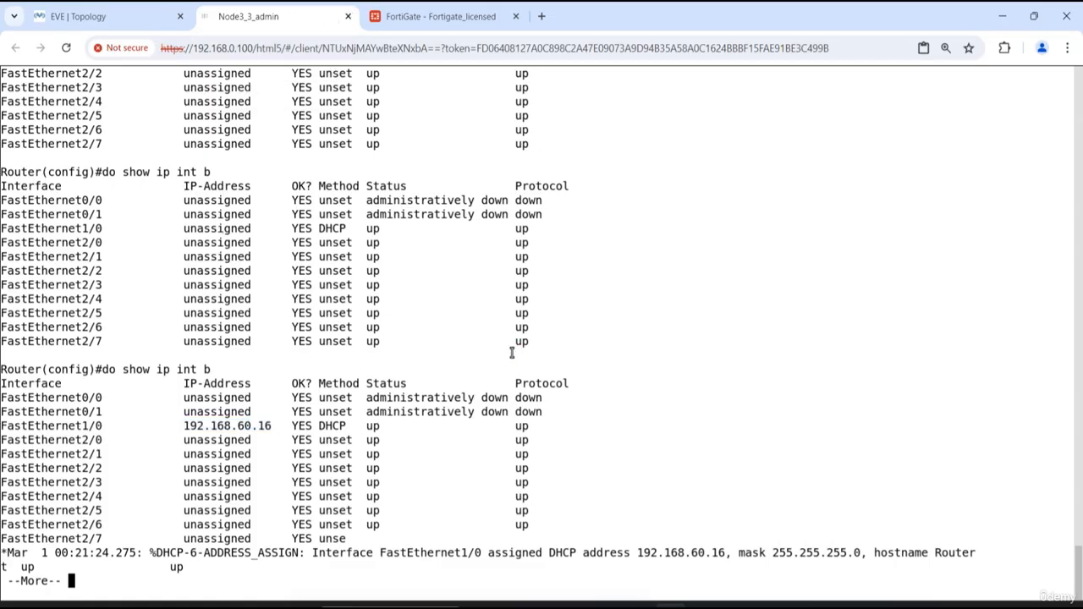
key(ctrl+c)
key(Return)
key(Return)
key(Return)
key(Return)
key(Return)
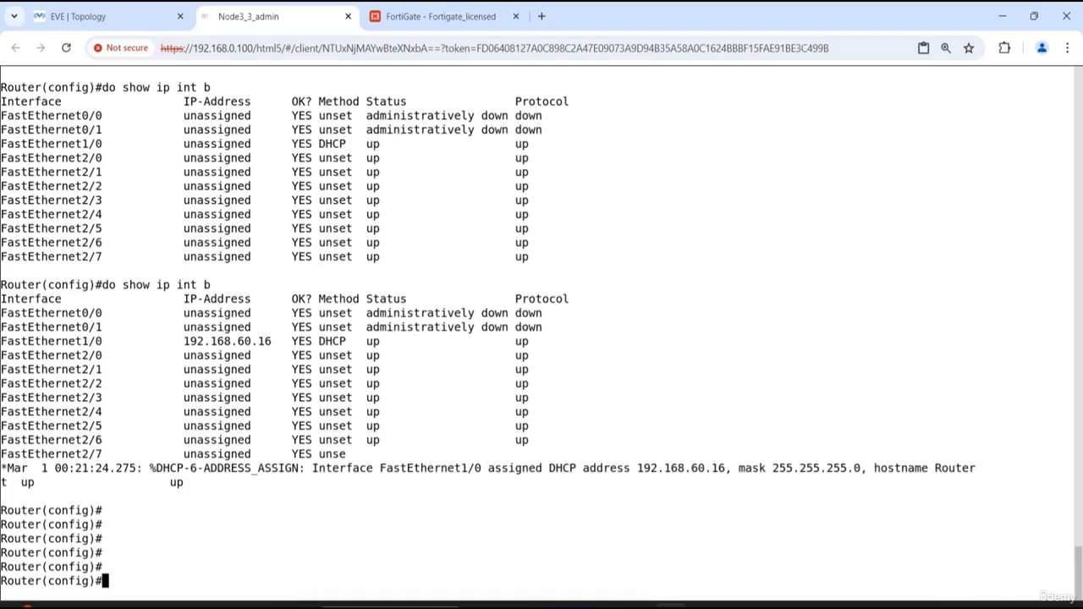
text(exit)
key(Return)
key(Return)
key(Return)
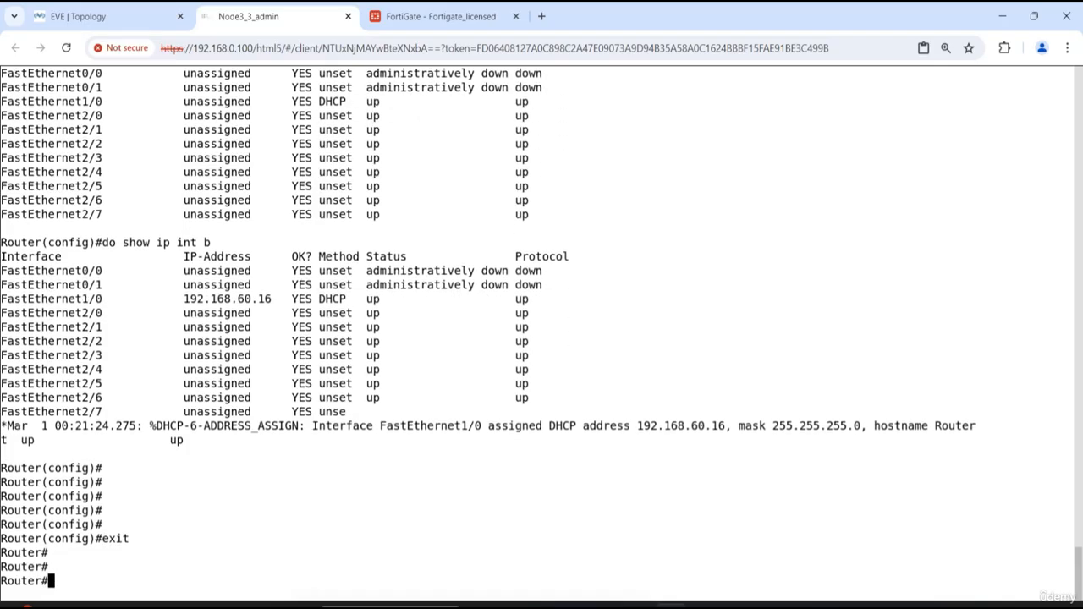
- Test the router's Internet connectivity by pinging 8.8.8.8, and repeat the ping
text(ping)
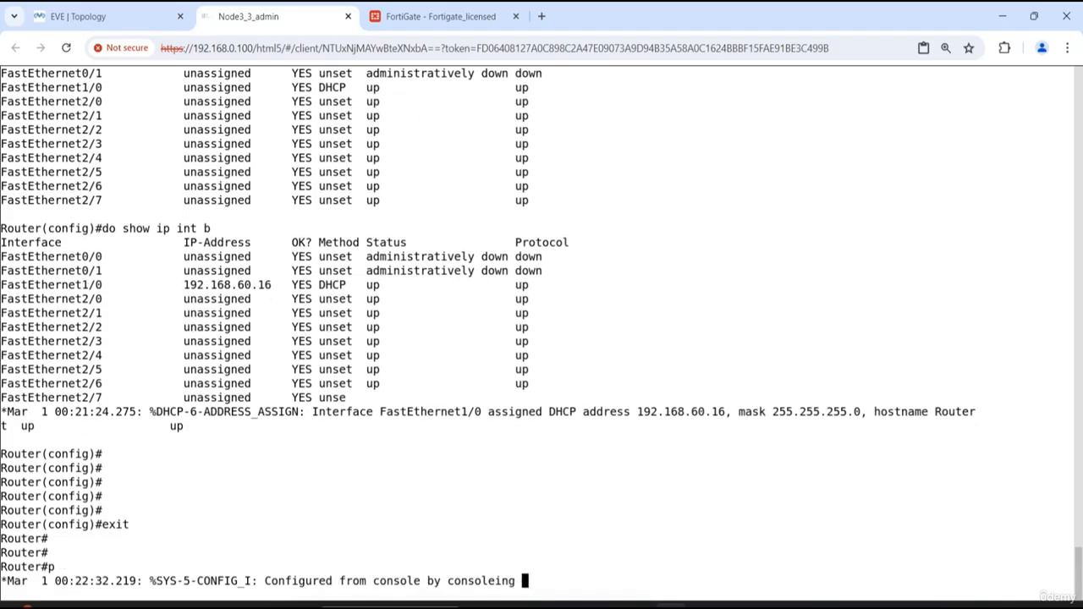
key(Return)
key(Return)
key(Return)
key(Return)
text(p)
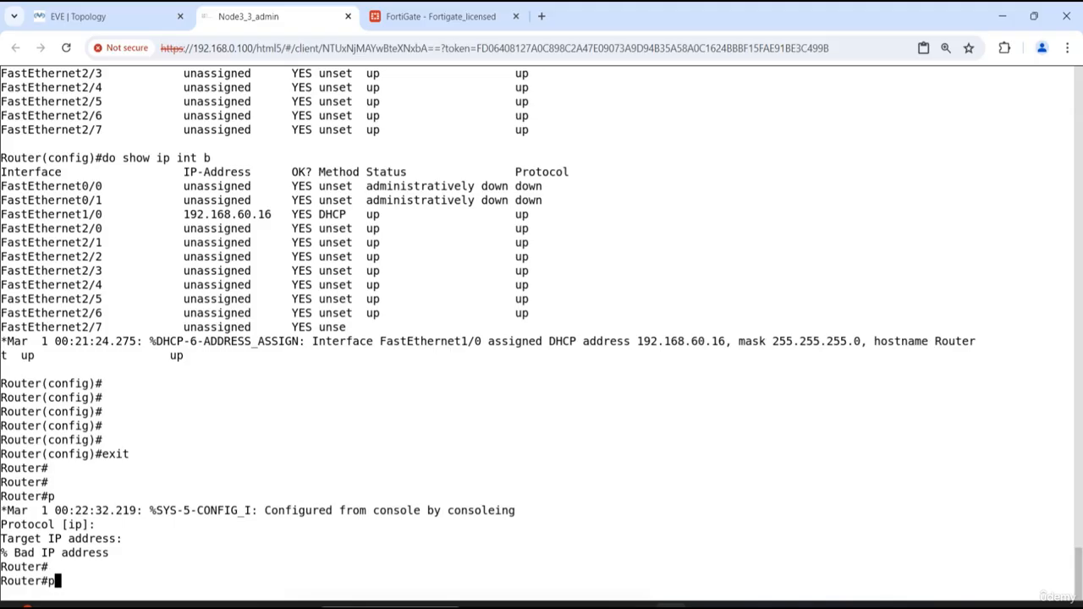
text(ing 8.8.8)
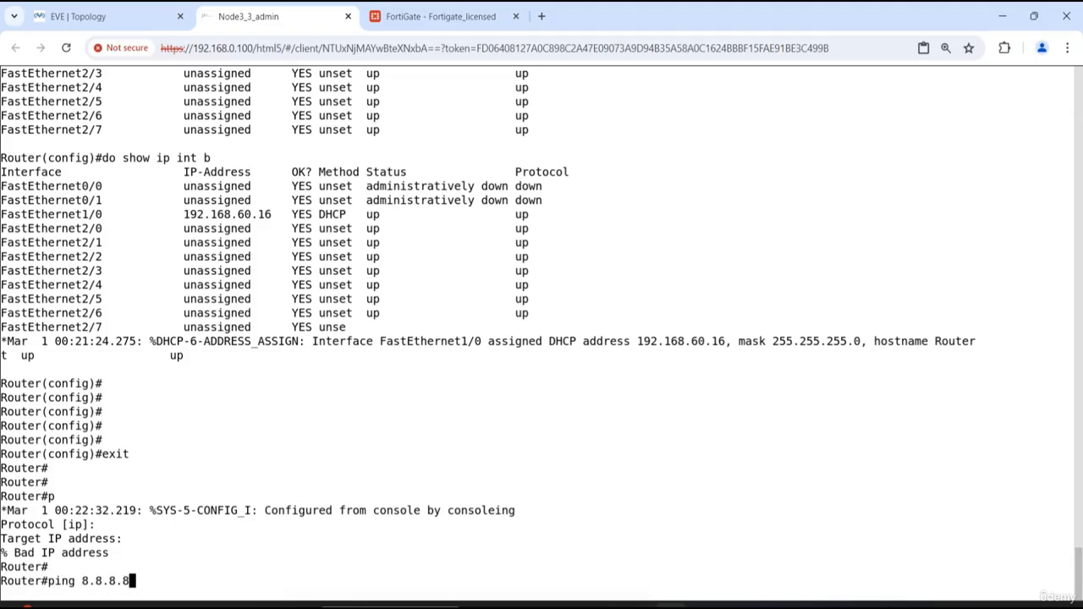
key(Return)
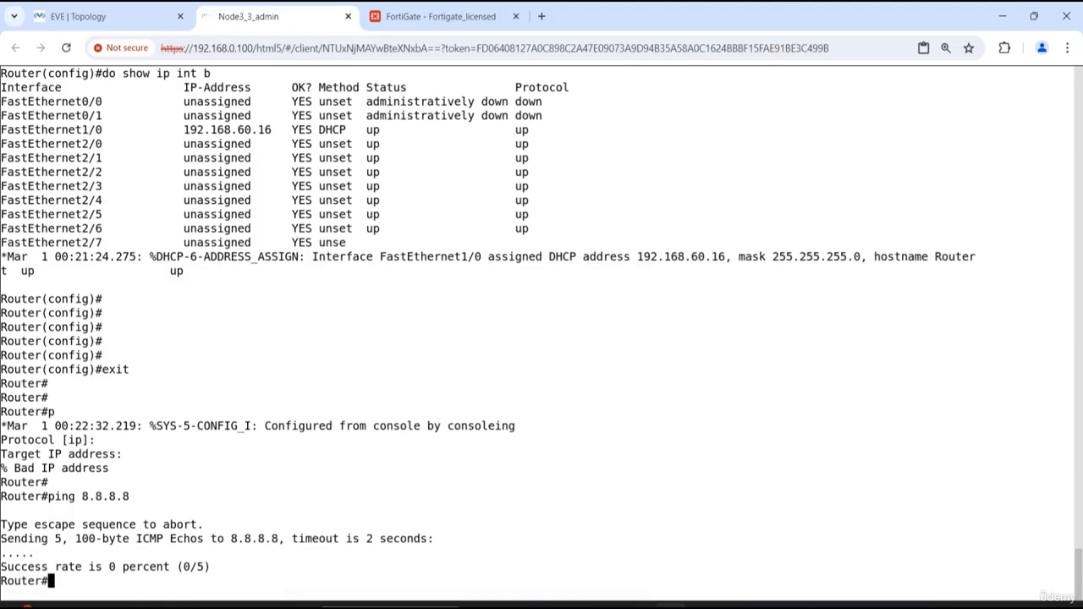
key(Up)
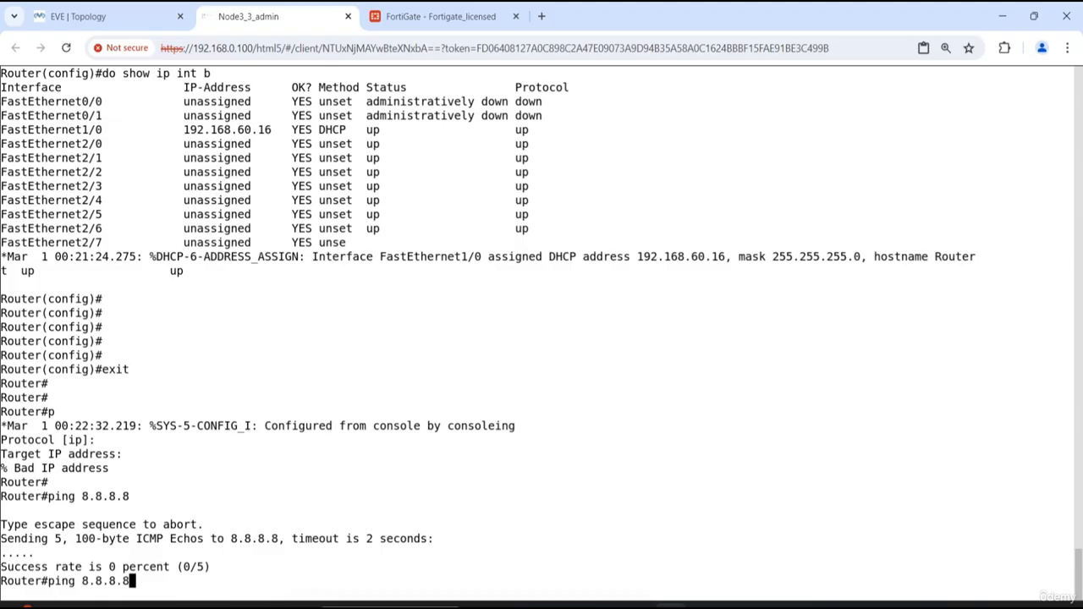
key(Return)
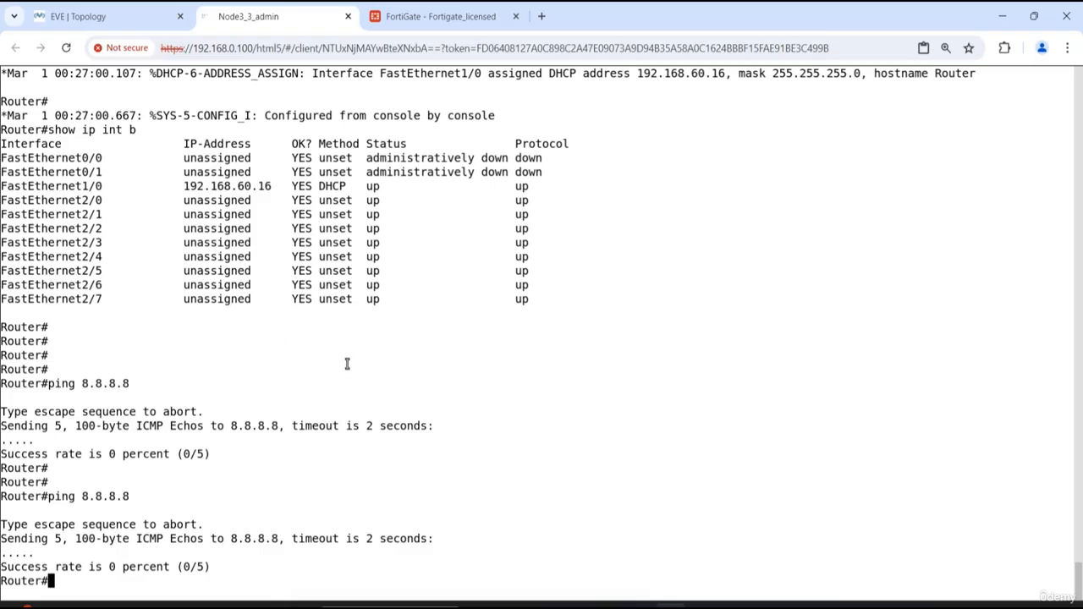
- Display the routing table with show ip route and examine the default route's next-hop address
key(Return)
key(Return)
text(show ip )
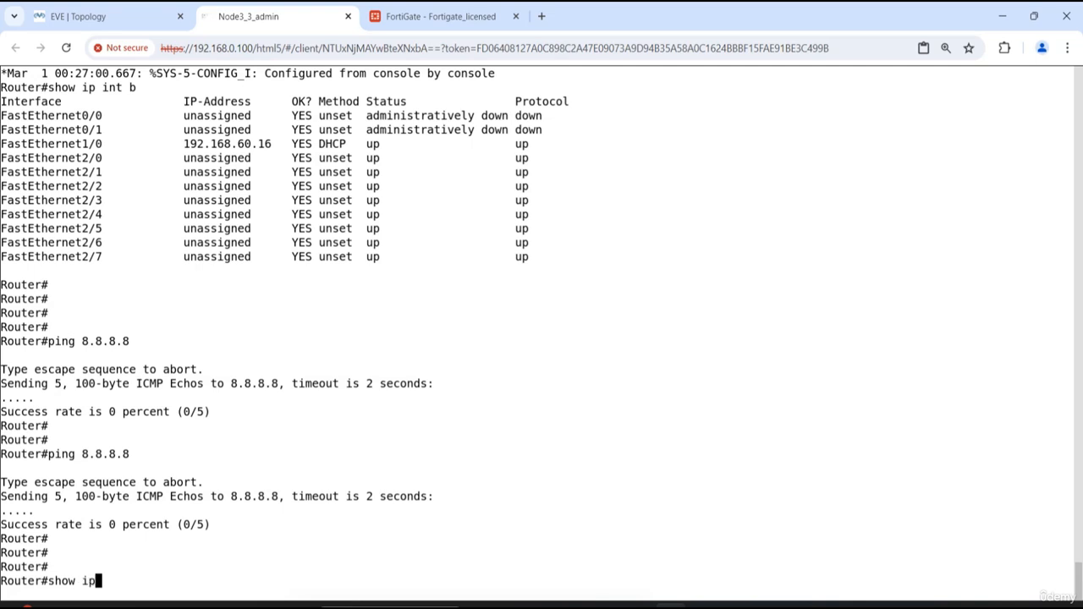
text(rou)
key(Tab)
key(Return)
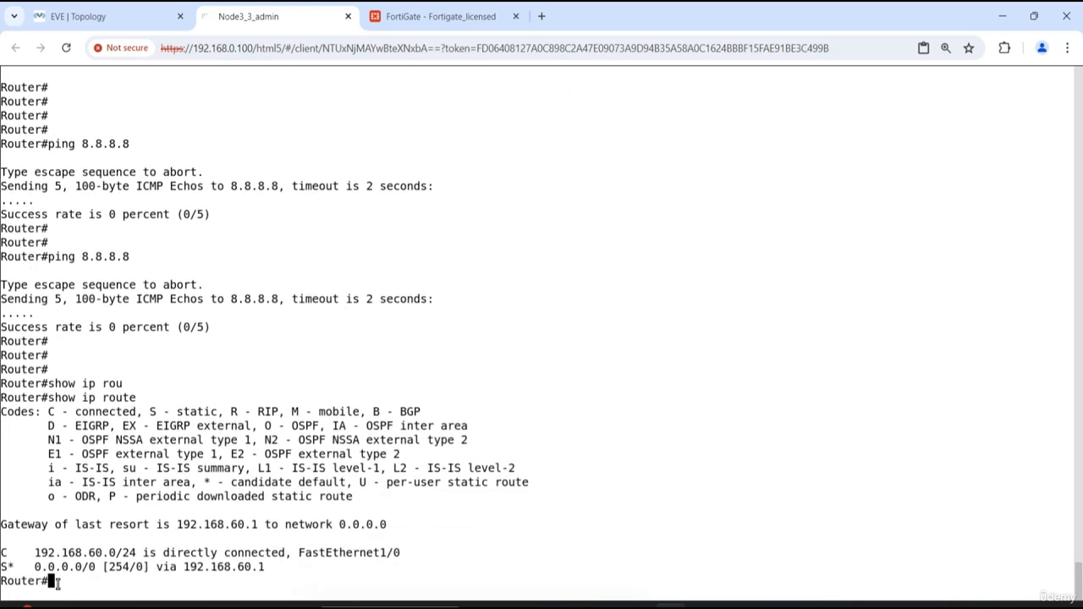
drag(271, 567, 187, 567)
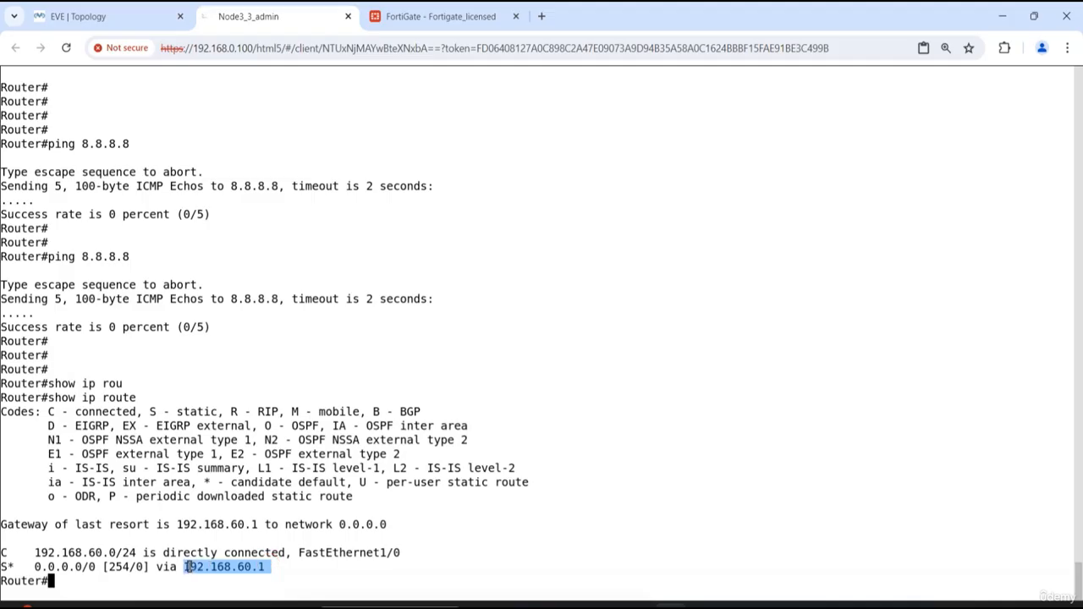
click(558, 453)
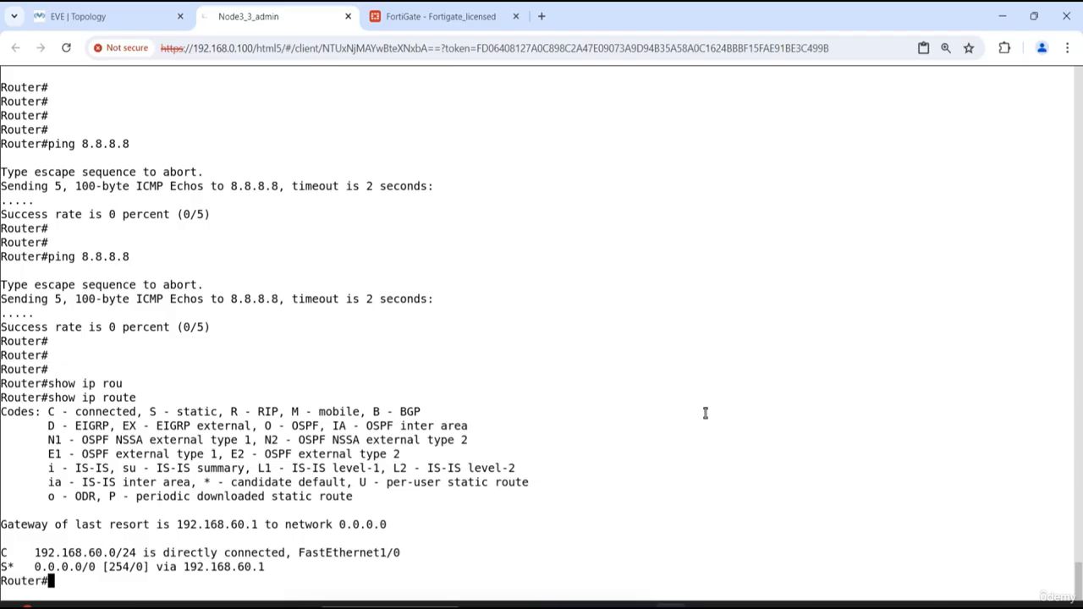
- Switch to VMware Workstation and open the NAT settings of VMnet8 in the Virtual Network Editor with administrator rights
click(733, 606)
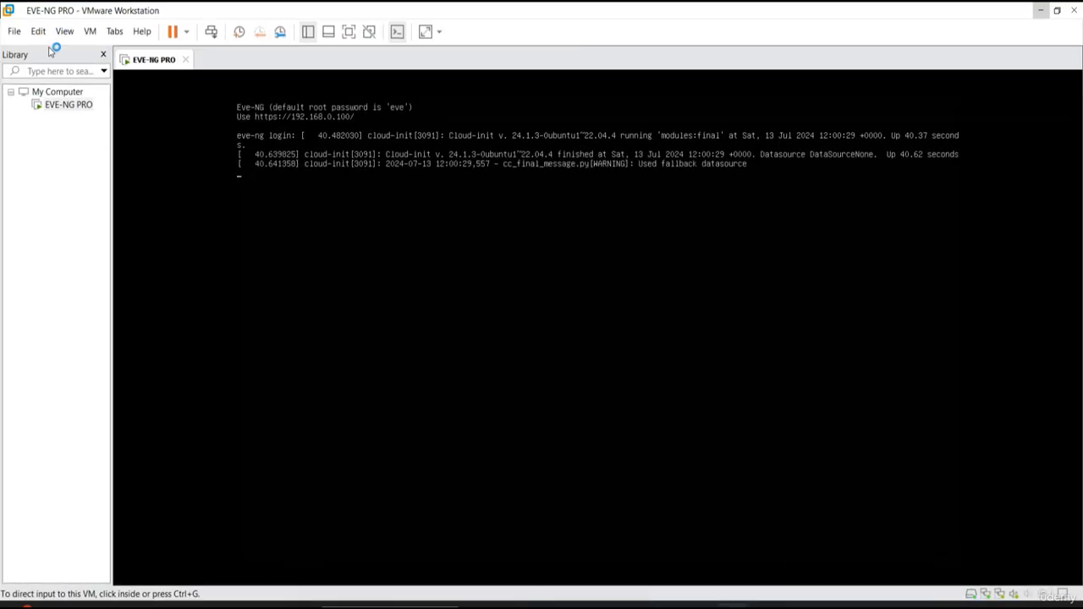
click(38, 31)
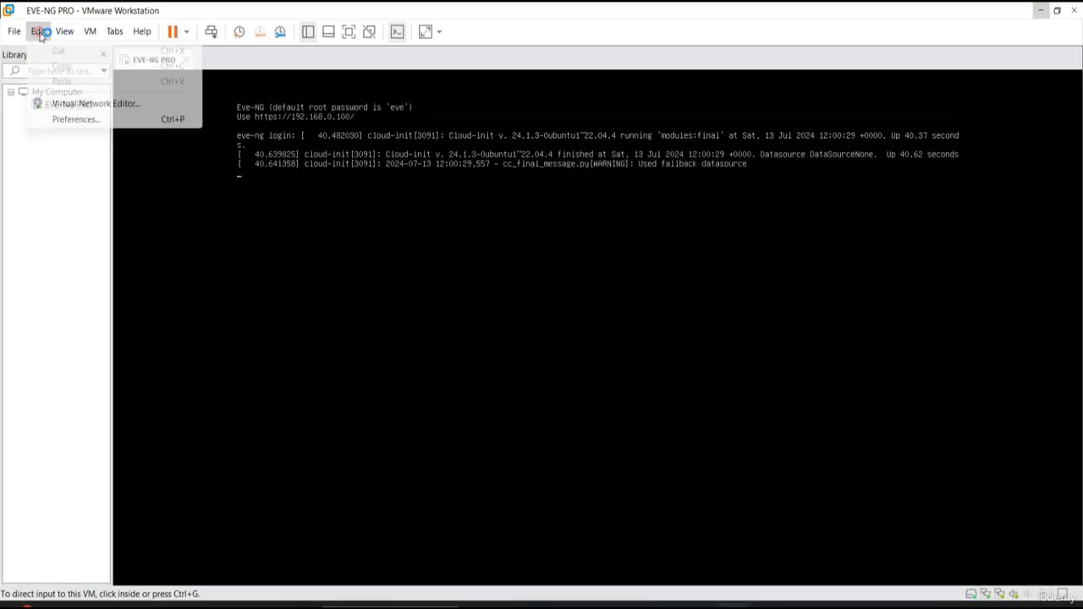
click(57, 105)
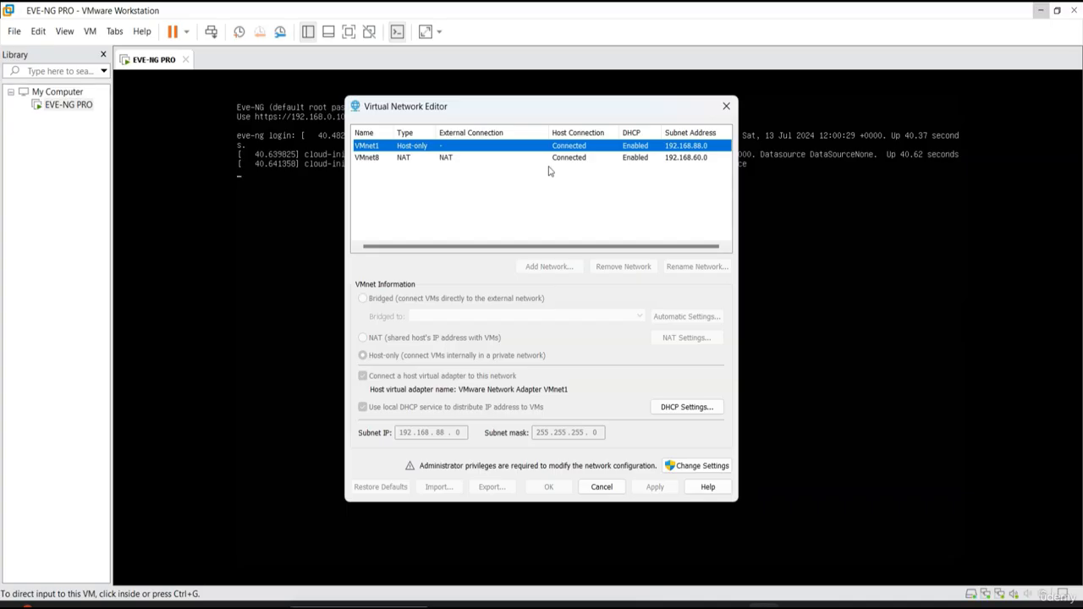
click(472, 161)
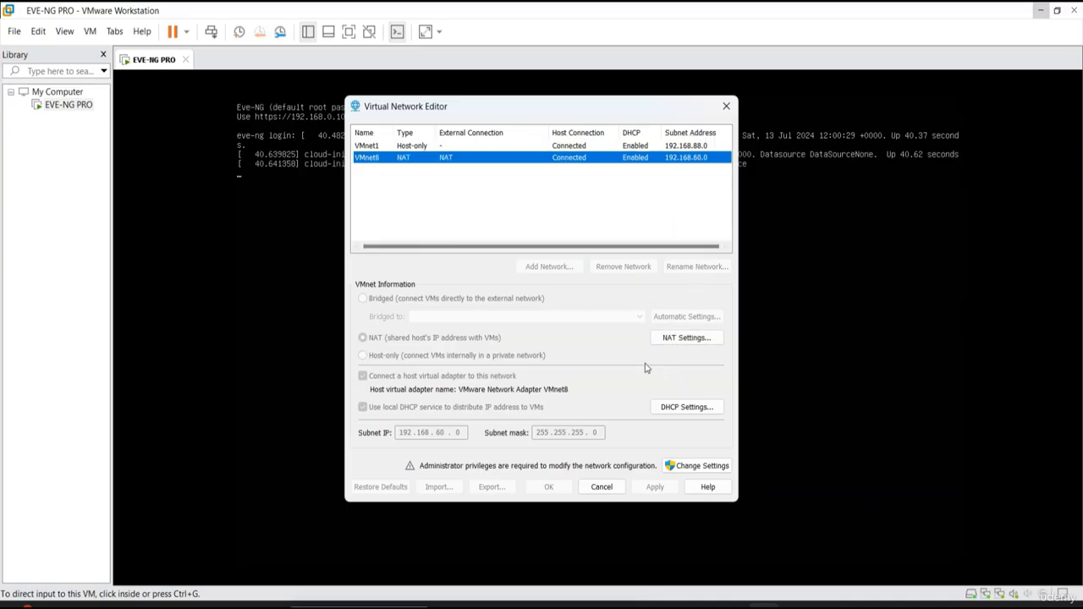
click(687, 466)
click(520, 434)
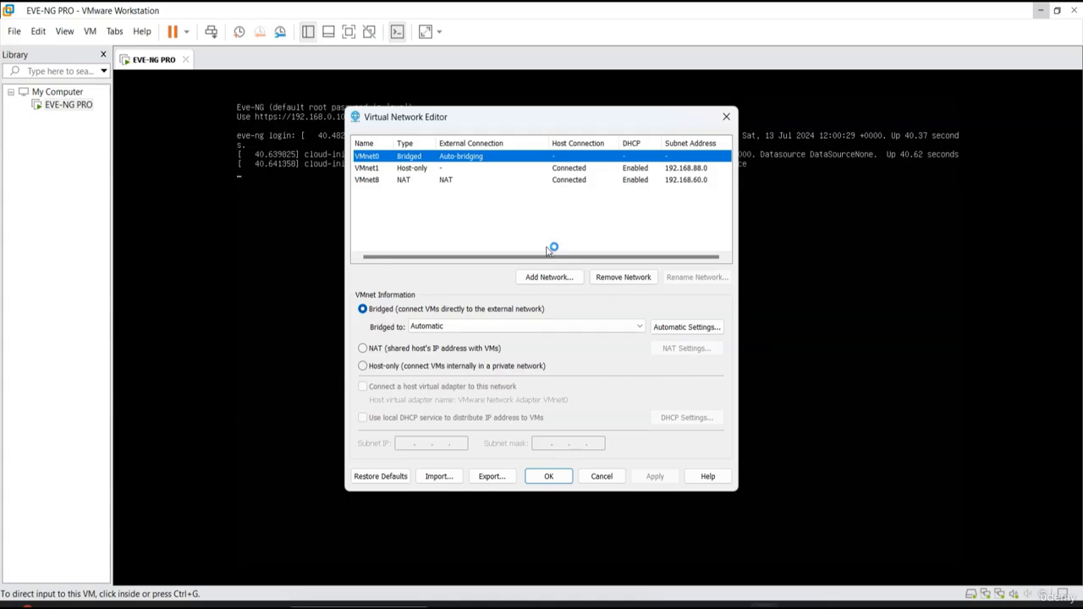
click(489, 182)
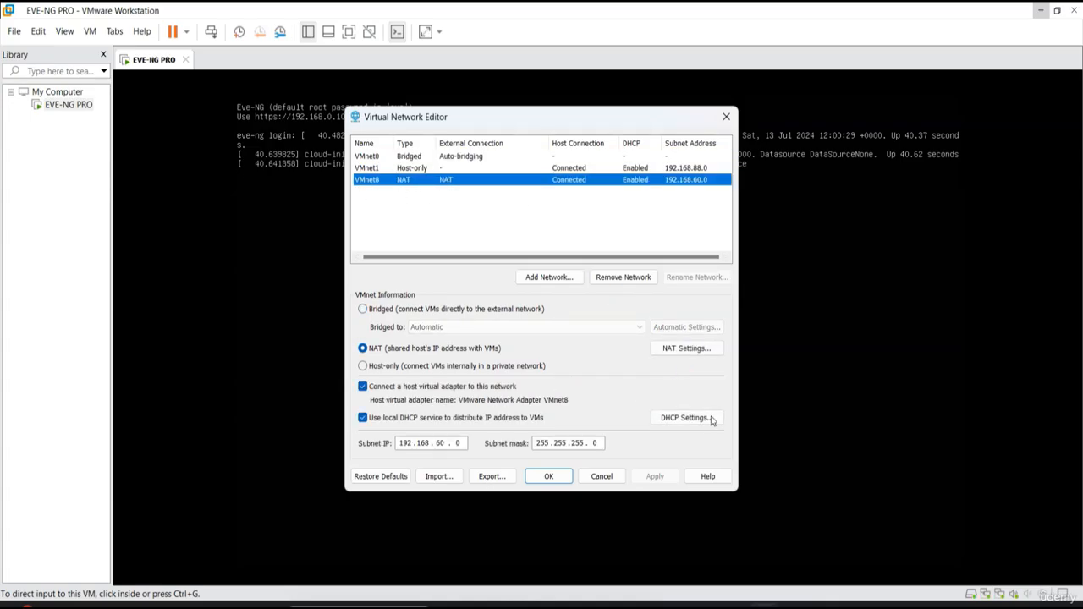
click(678, 352)
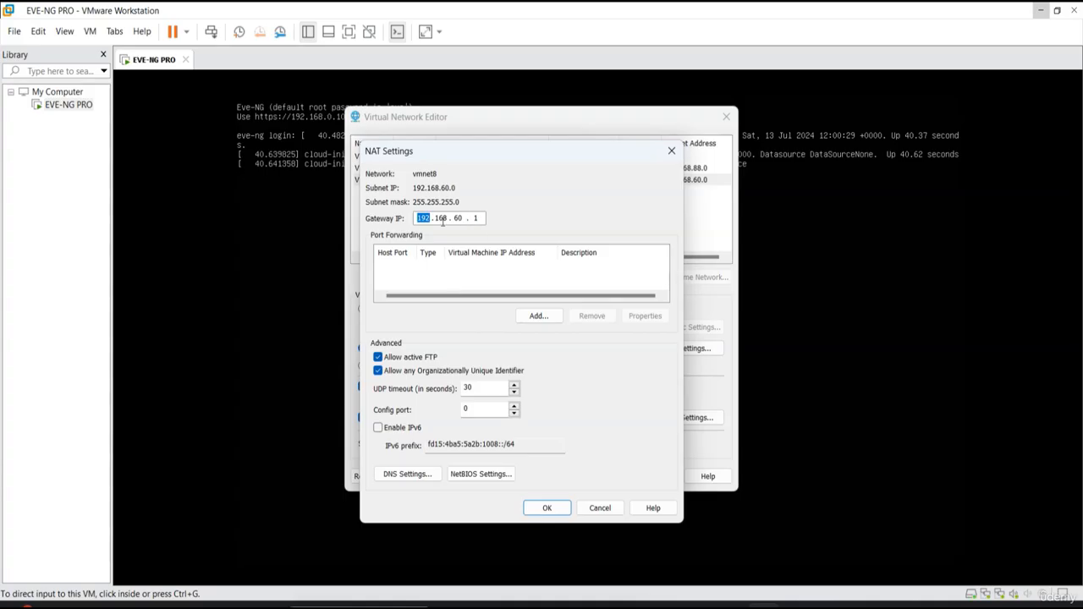
click(483, 217)
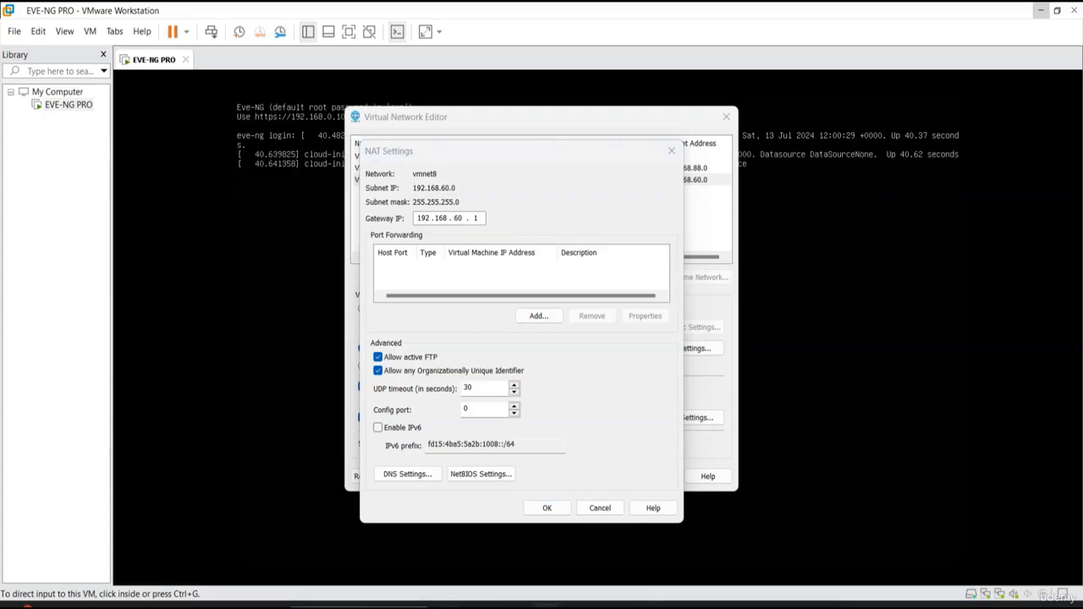
- Run ipconfig in a Windows Command Prompt to check the host's VMnet8 adapter IPv4 address, and minimize the window
key(super)
text(cmd)
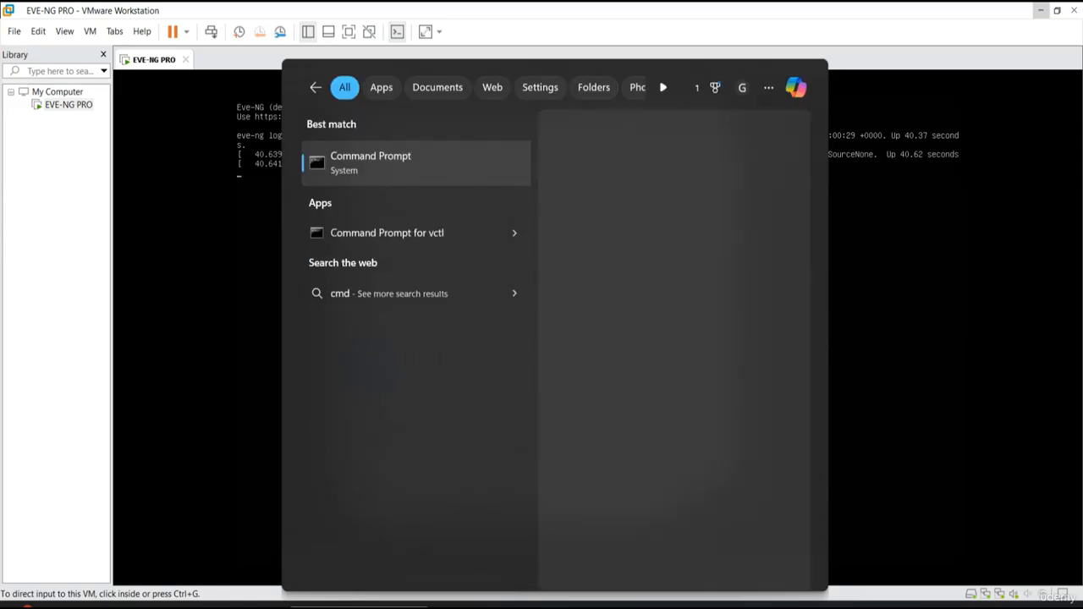
key(Return)
text(ipconfig)
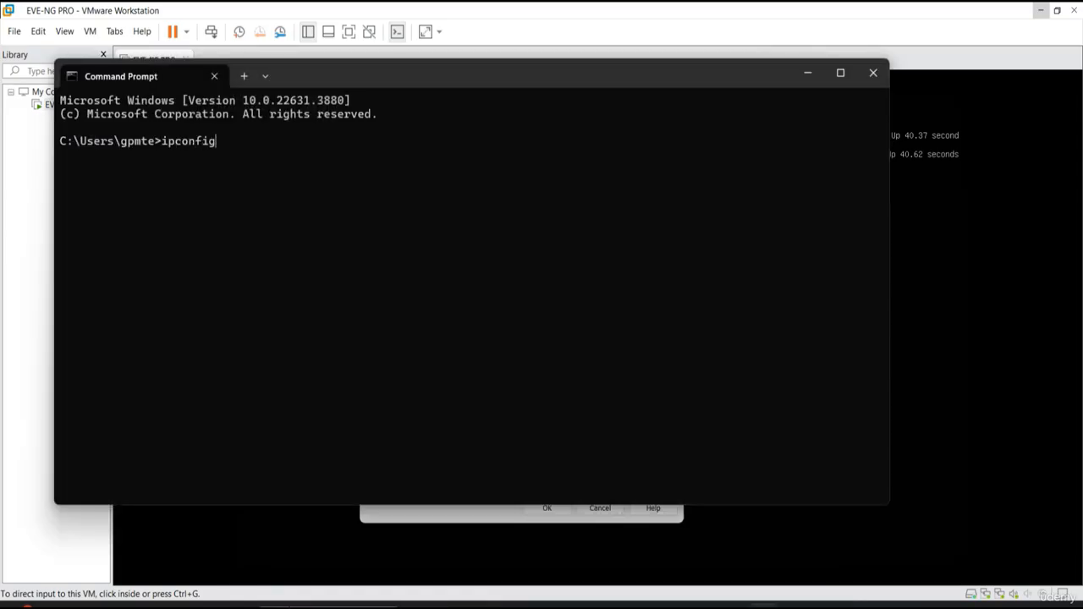
key(Return)
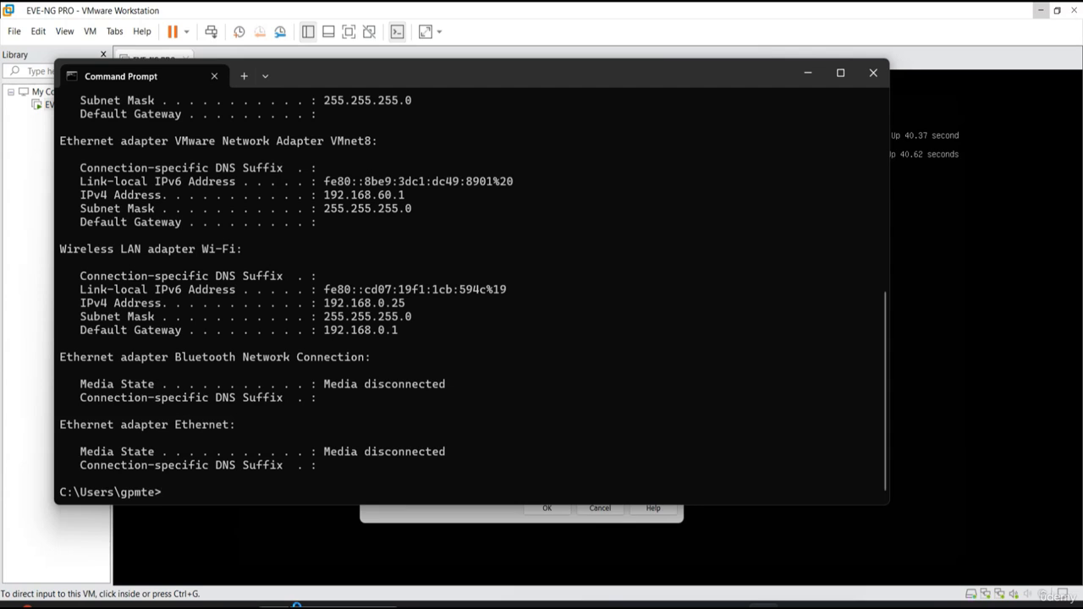
drag(320, 198, 410, 205)
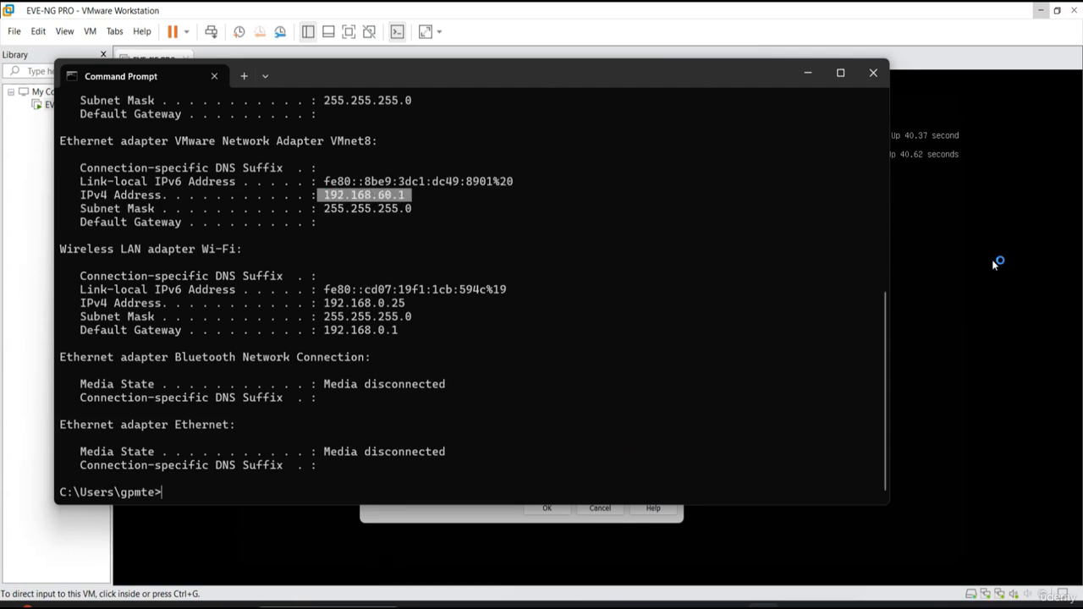
click(807, 73)
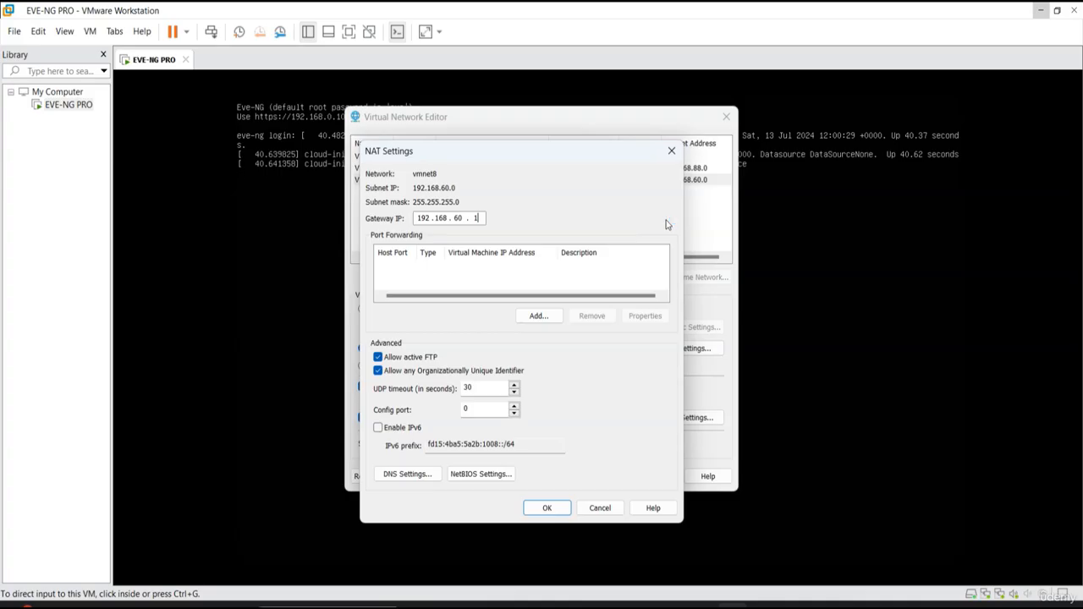
- Set the VMnet8 NAT gateway IP to 192.168.60.2, and apply the virtual network changes
text(2)
click(548, 509)
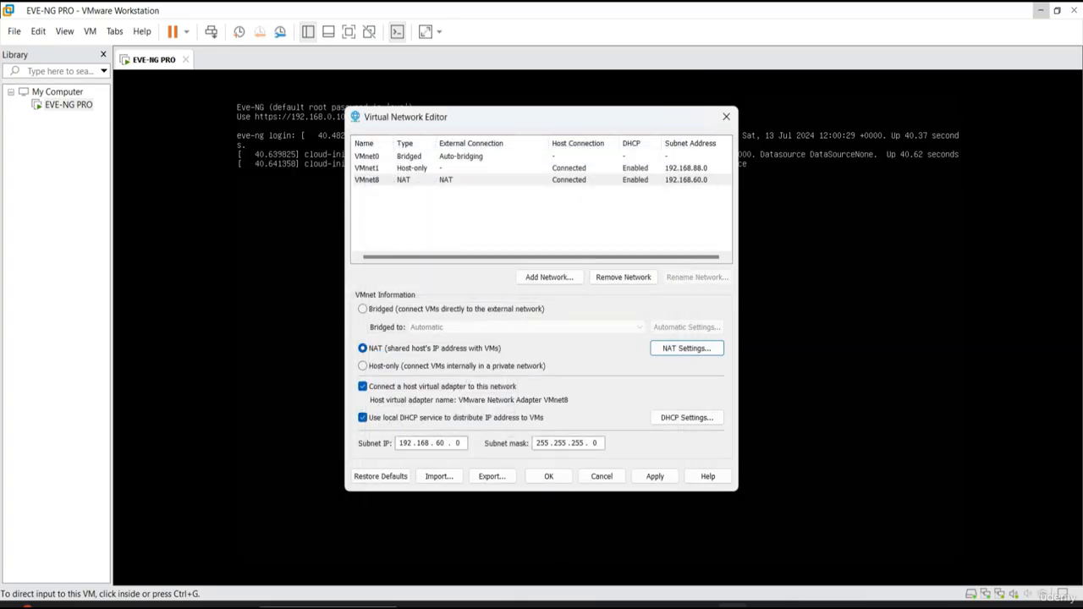
click(660, 479)
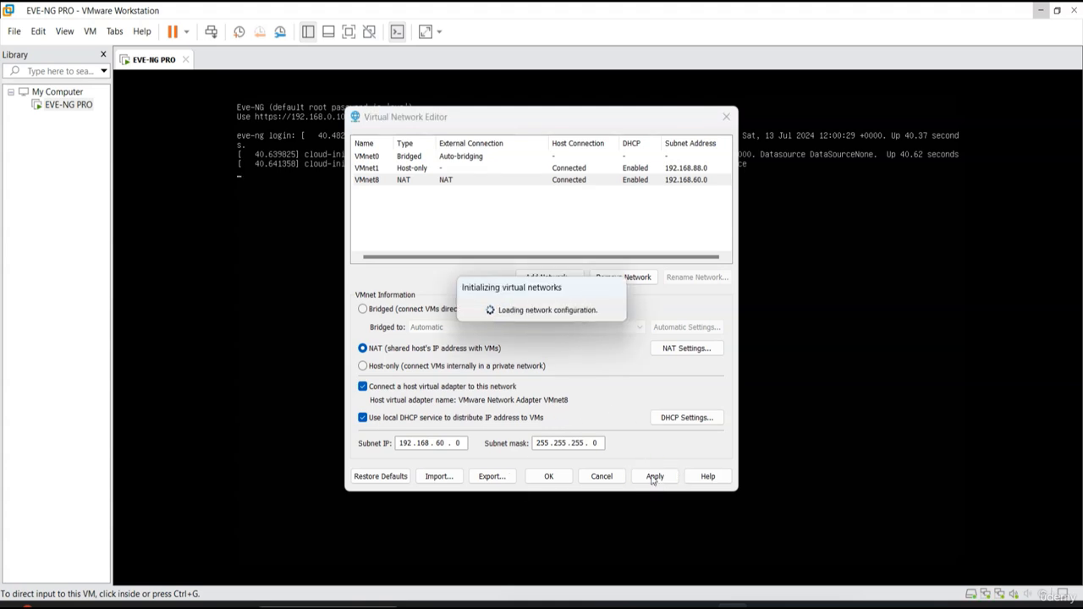
click(548, 478)
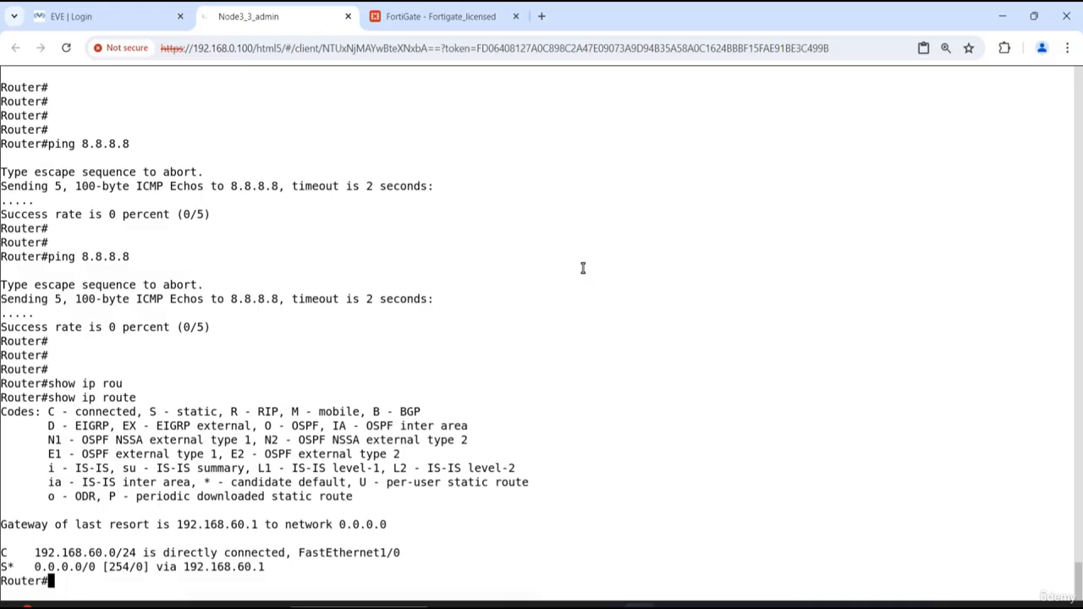
- Back in the Edge Router console, display the routing table with show ip route and check the default route's next hop
key(Return)
key(Return)
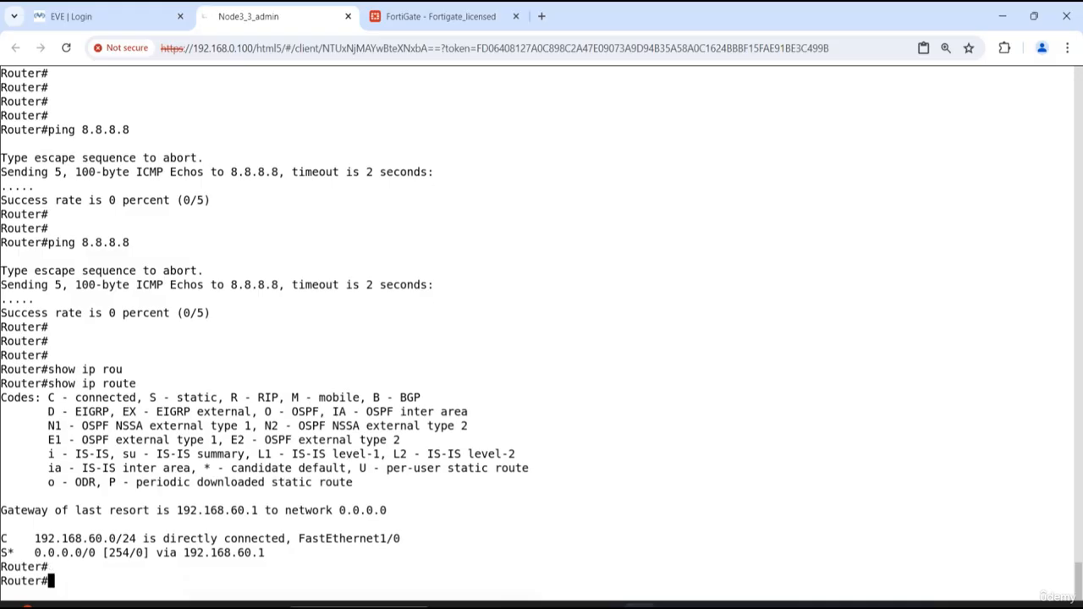
text(show ip )
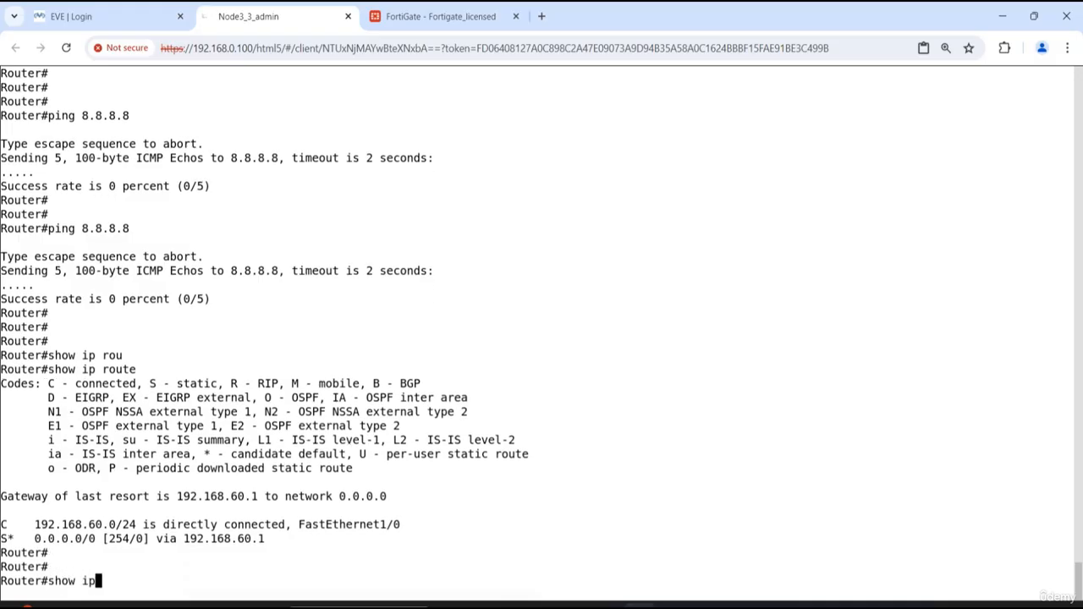
text(ro)
key(Tab)
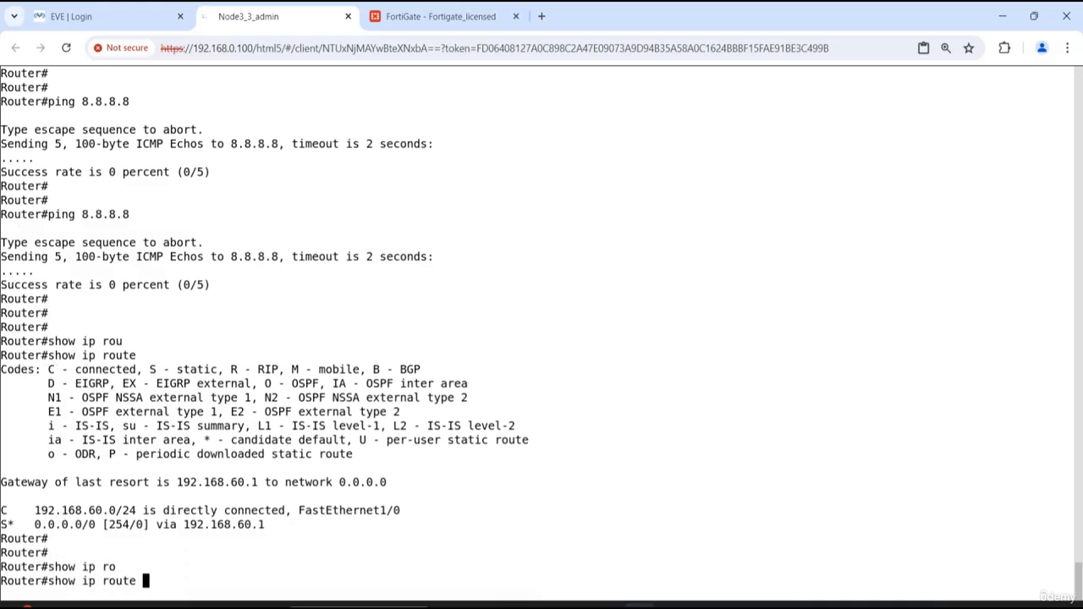
key(Return)
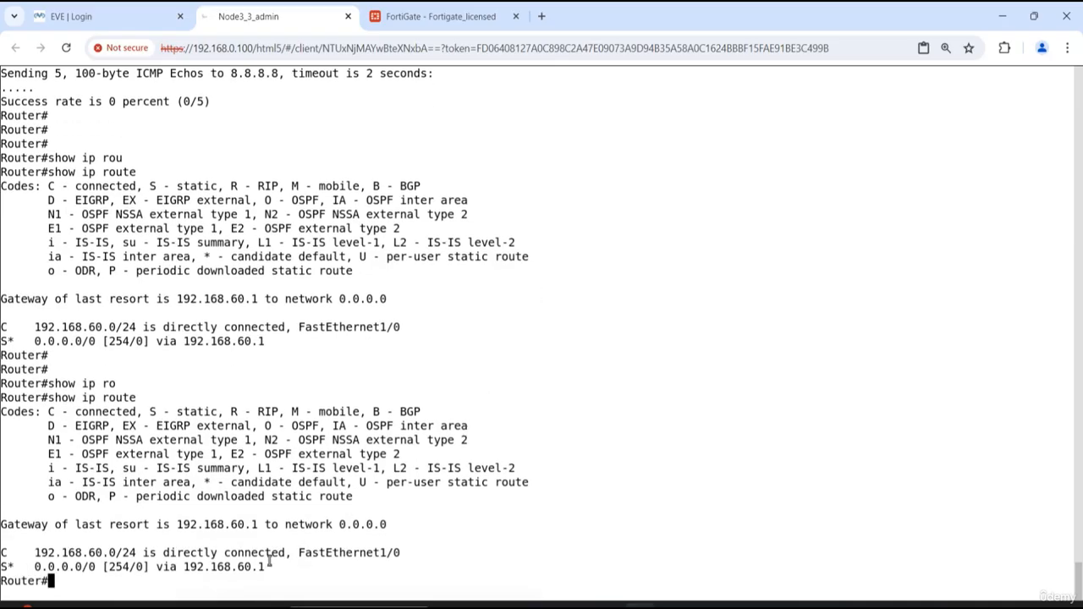
drag(267, 567, 184, 565)
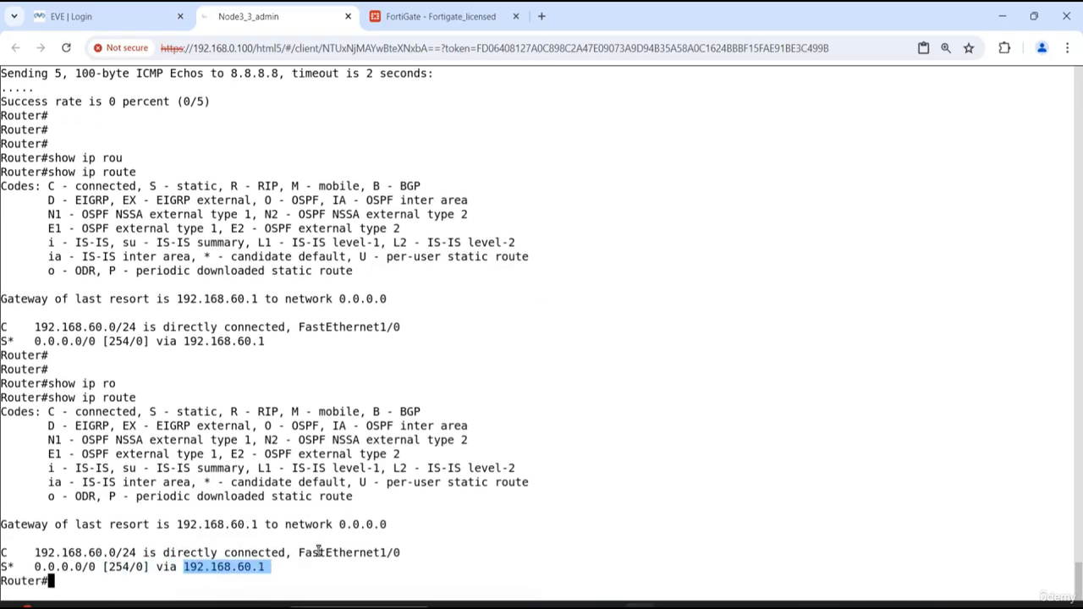
click(358, 527)
- List the router's interfaces and their addresses with show ip int b, through to the end of the listing
key(Return)
key(Return)
key(Return)
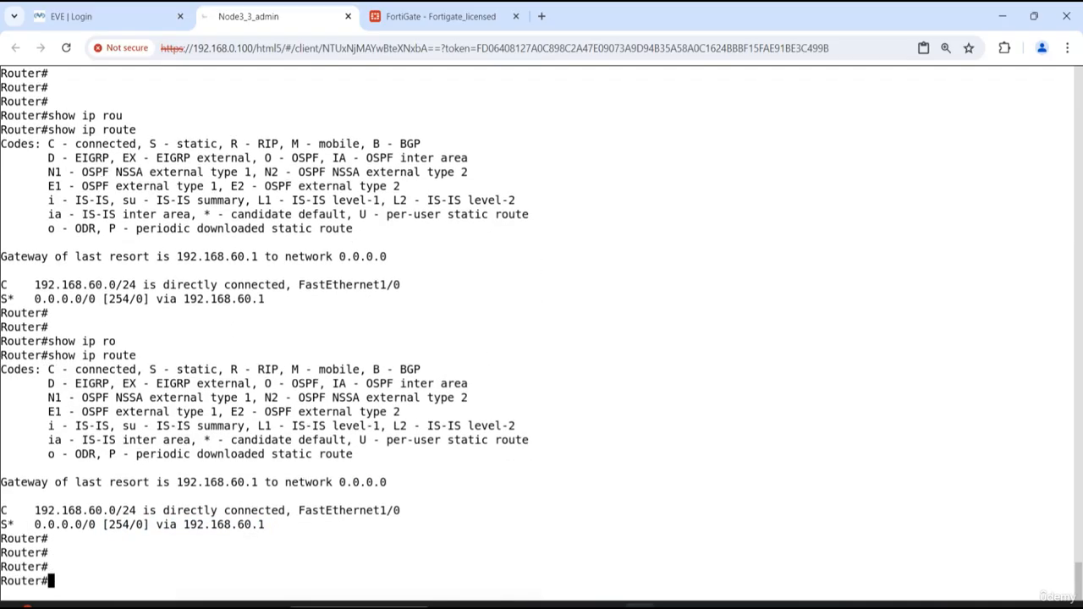
text(show ip int b)
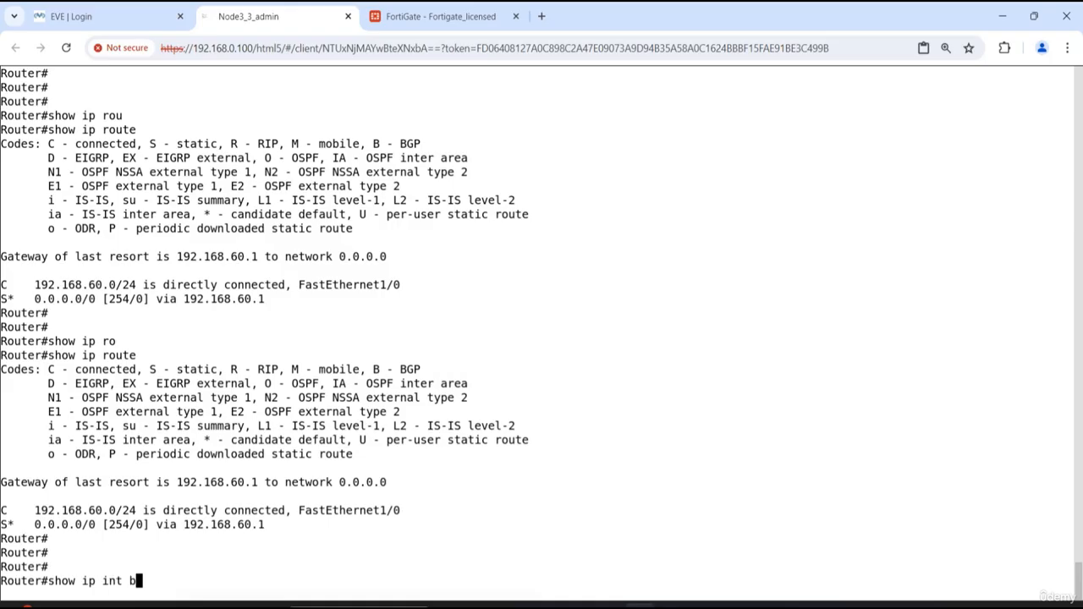
key(Return)
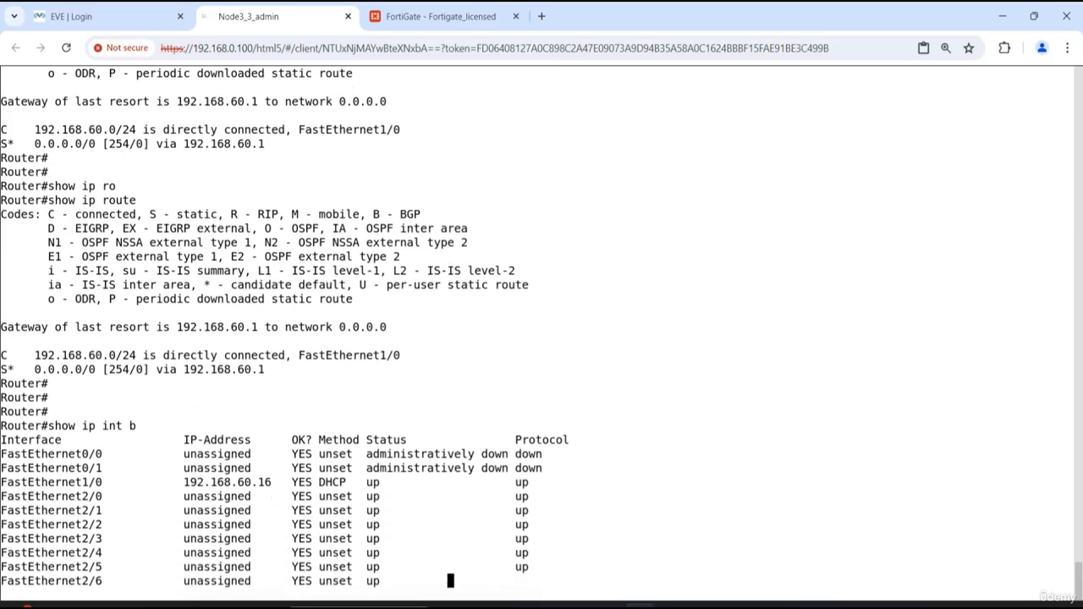
key(space)
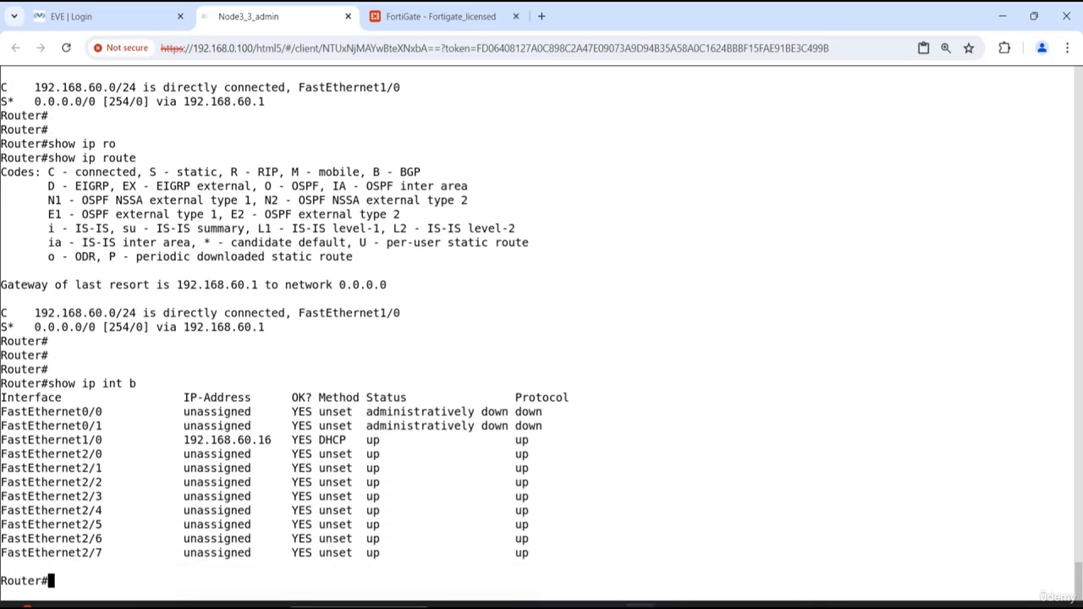
- Enter global configuration mode from the terminal and shut down interface fa1/0
key(Return)
key(Return)
key(Return)
text(config)
key(Return)
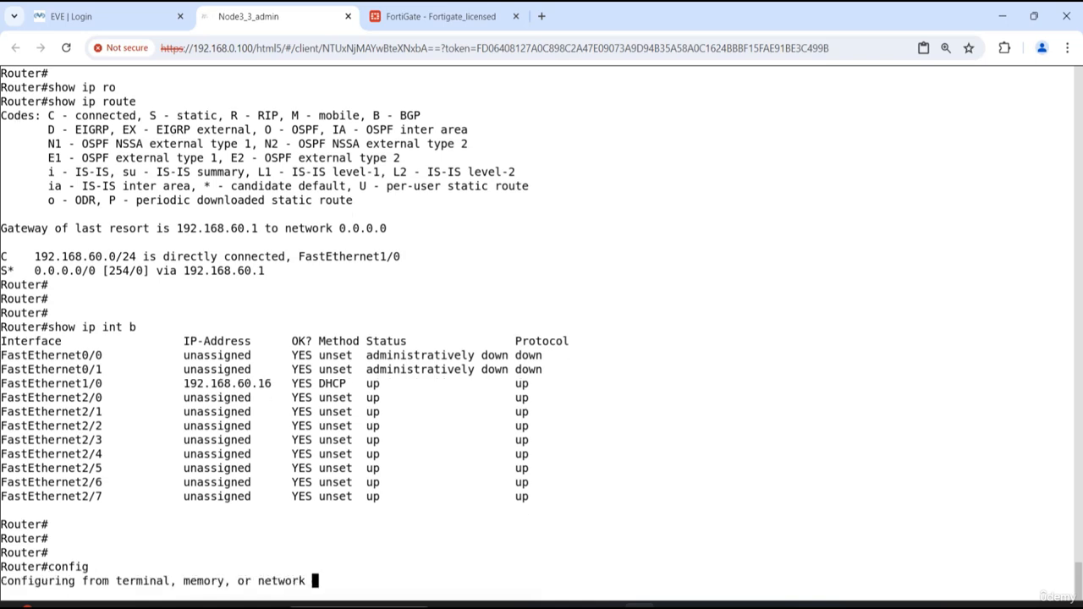
key(Return)
key(Return)
key(Return)
text(int fa)
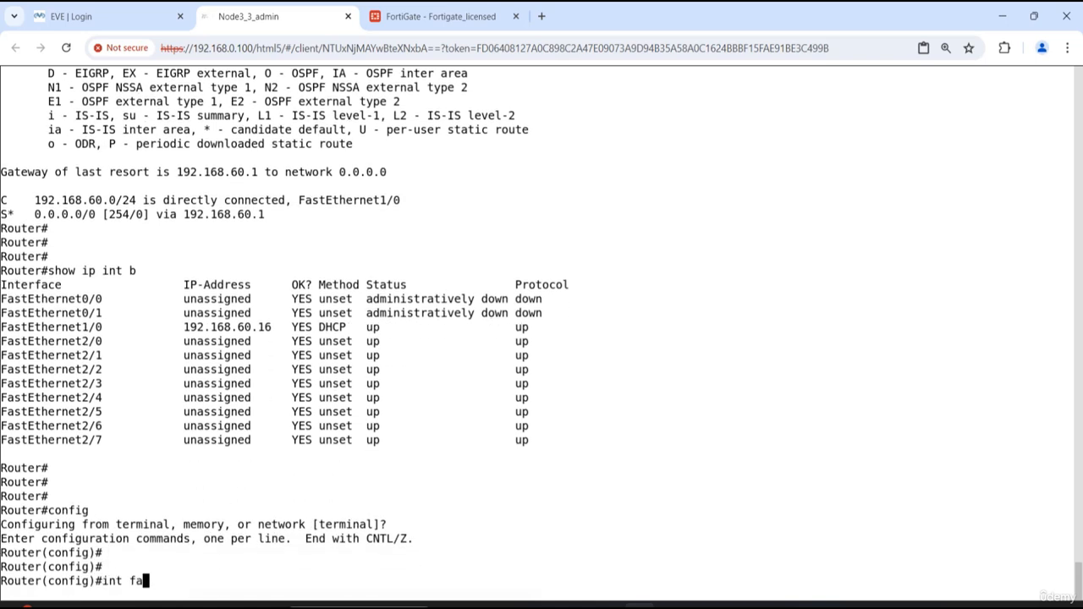
text(1/0)
key(Return)
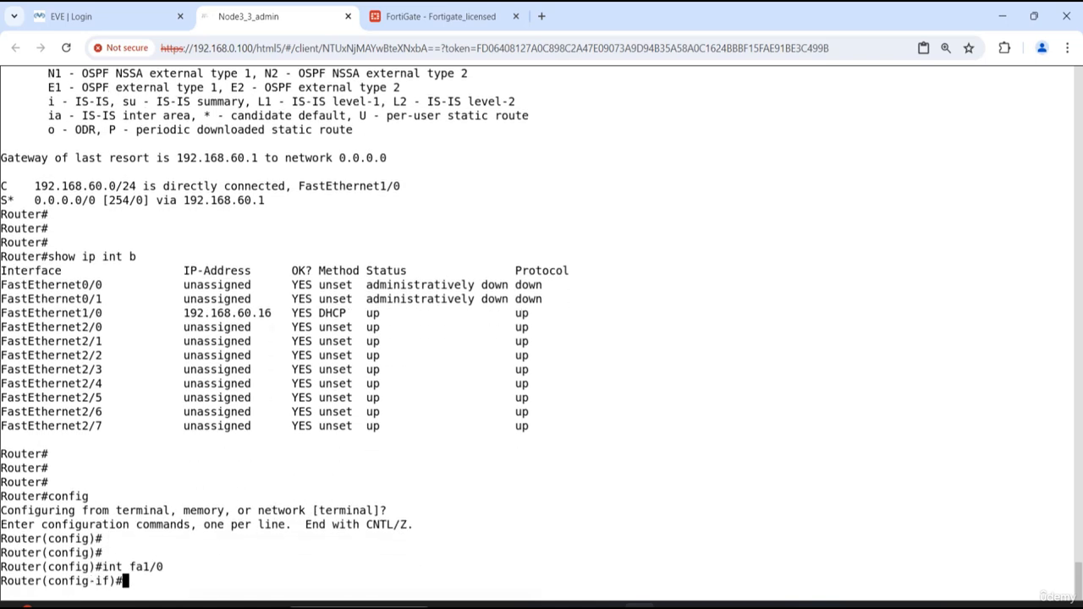
key(Return)
key(Return)
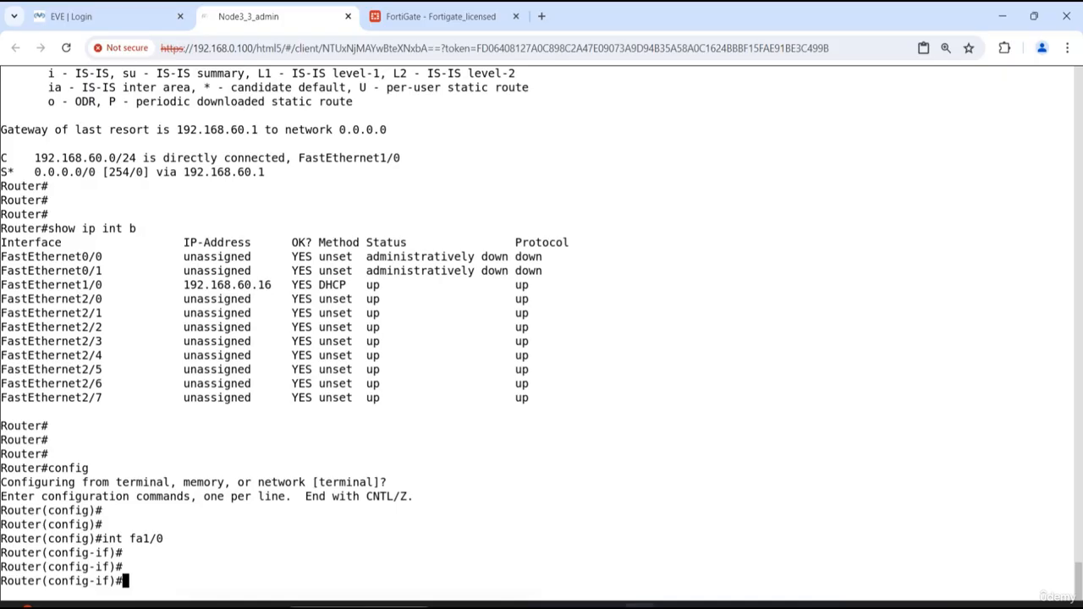
text(shut)
key(Return)
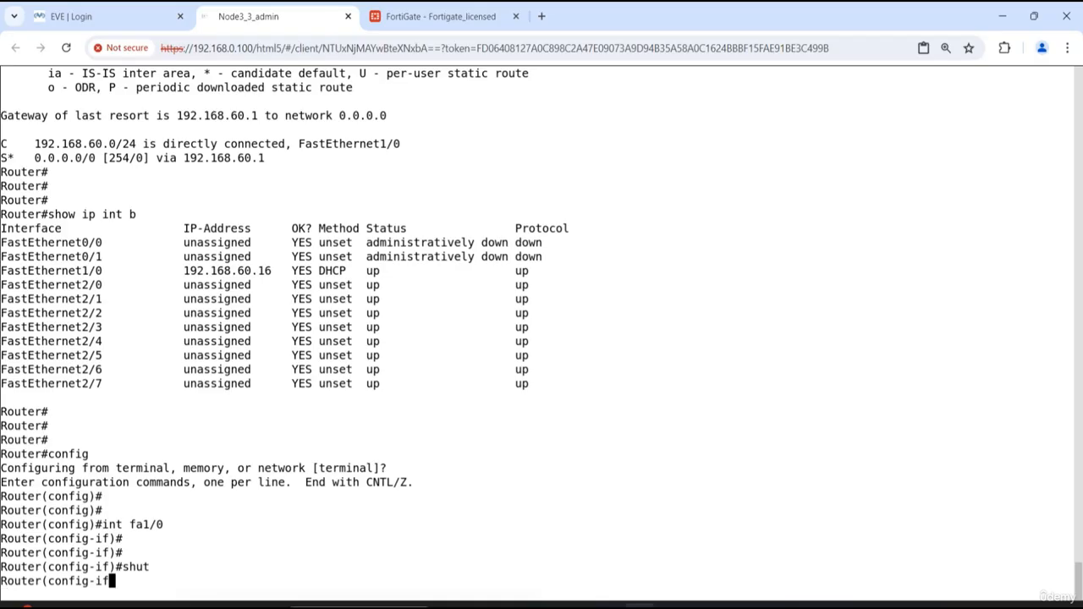
- Re-enable interface fa1/0 with no shut
key(Return)
key(Return)
key(Return)
text(no dhut)
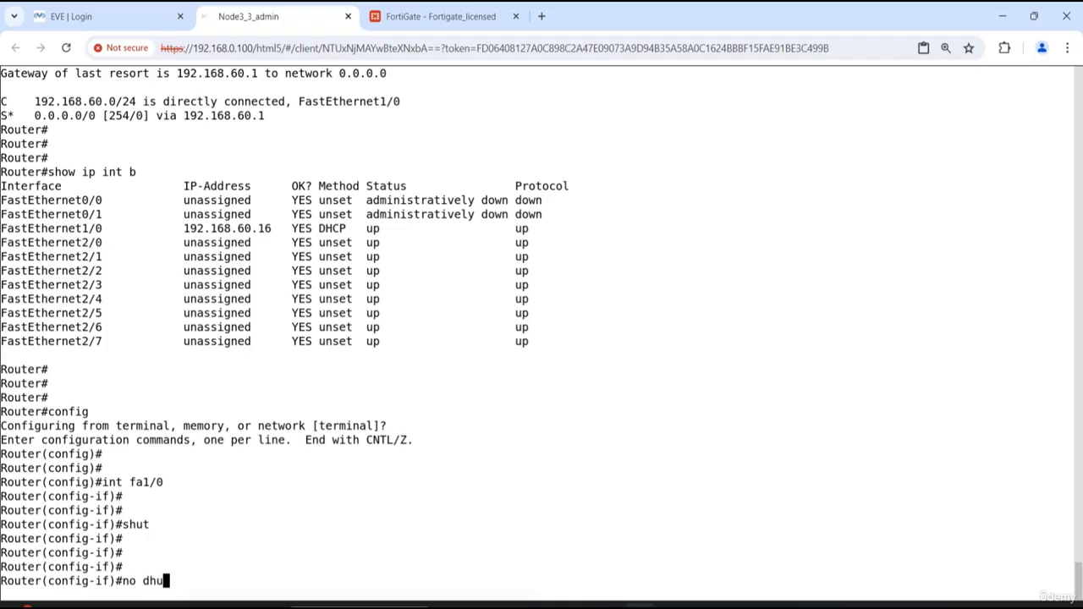
key(Return)
key(BackSpace)
key(BackSpace)
key(BackSpace)
key(BackSpace)
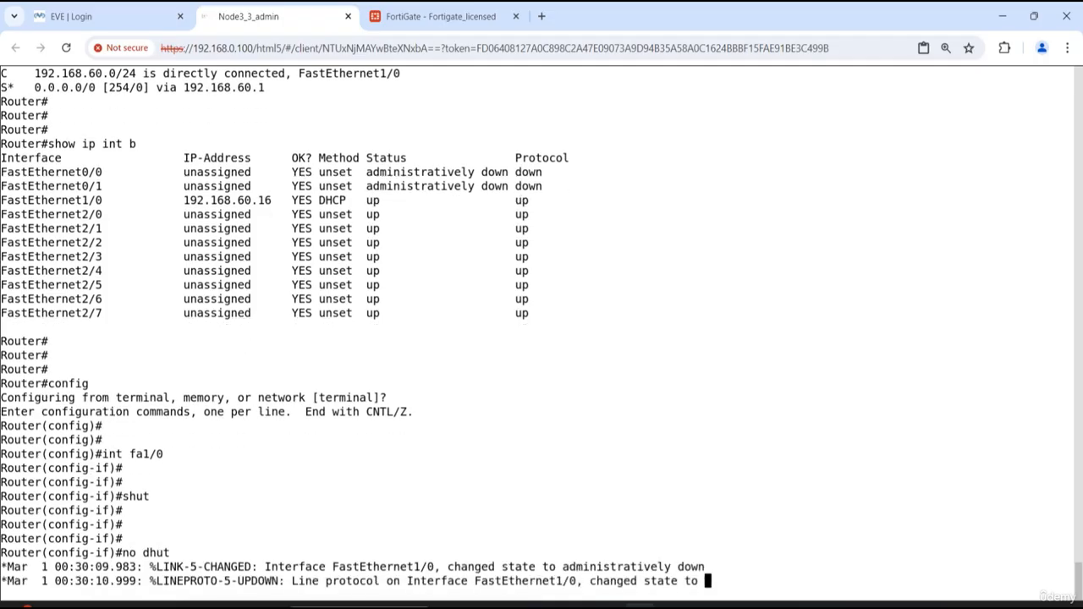
text(no shut)
key(Return)
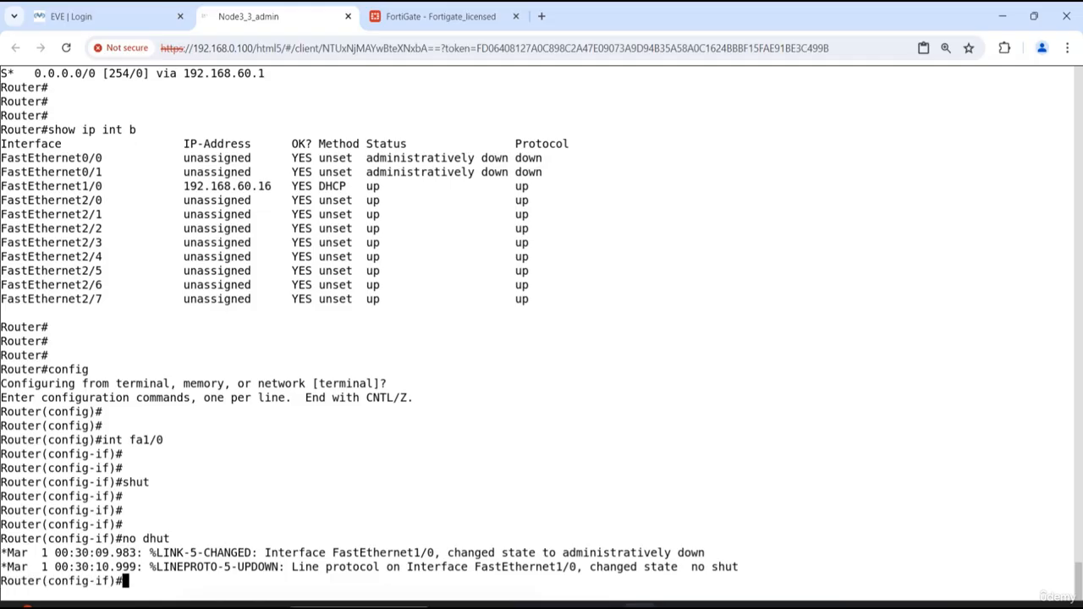
- Exit interface fa1/0 configuration and global configuration mode to get back to the privileged EXEC prompt
key(Return)
key(Return)
key(Return)
key(Return)
text(exit)
key(Return)
key(Return)
key(Return)
key(Return)
key(Return)
key(Return)
key(Return)
key(Return)
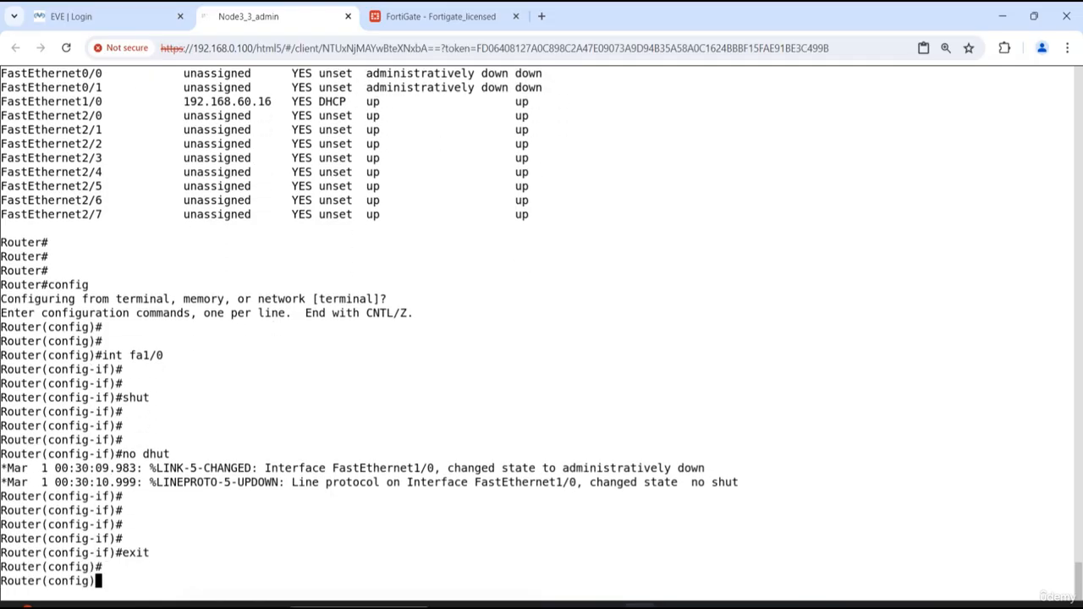
text(exit)
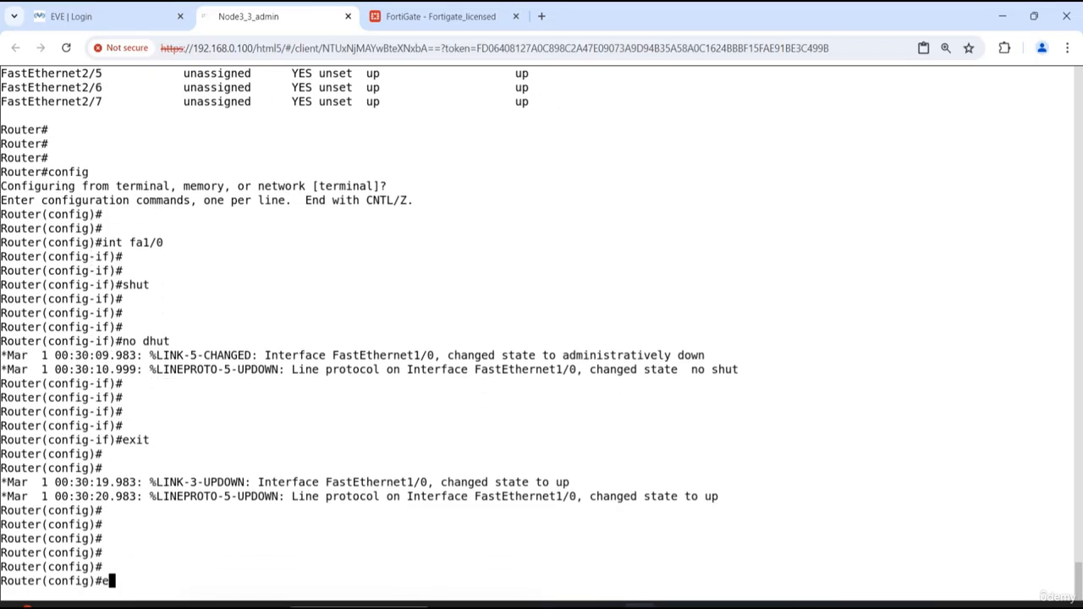
key(Return)
key(Return)
key(Return)
key(Return)
key(Return)
- List the router's interfaces with show ip int b to check the address on FastEthernet1/0, and end the listing
text(show ip int b)
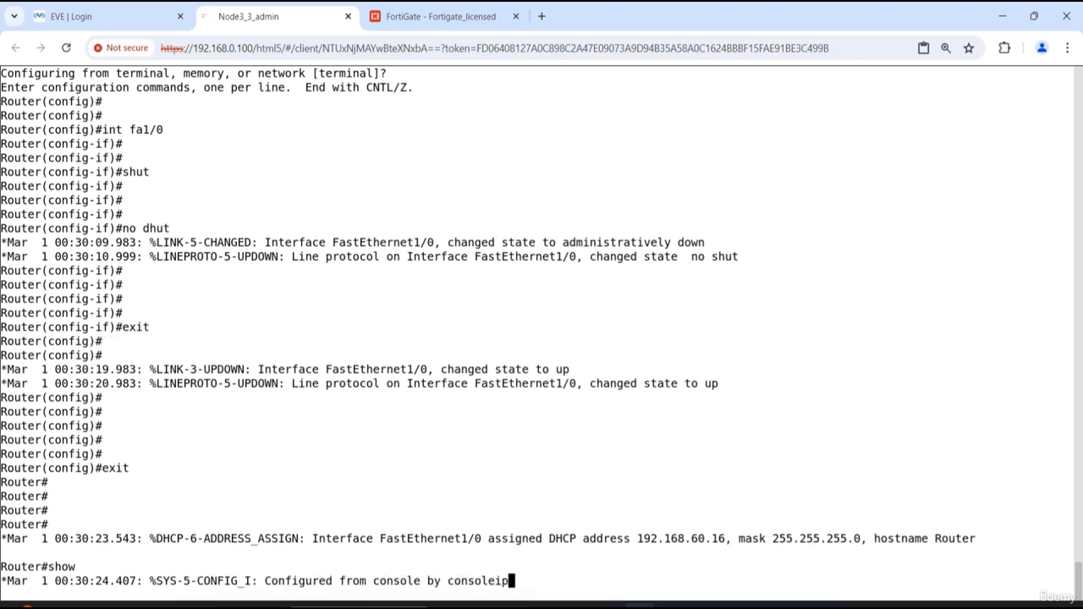
key(Return)
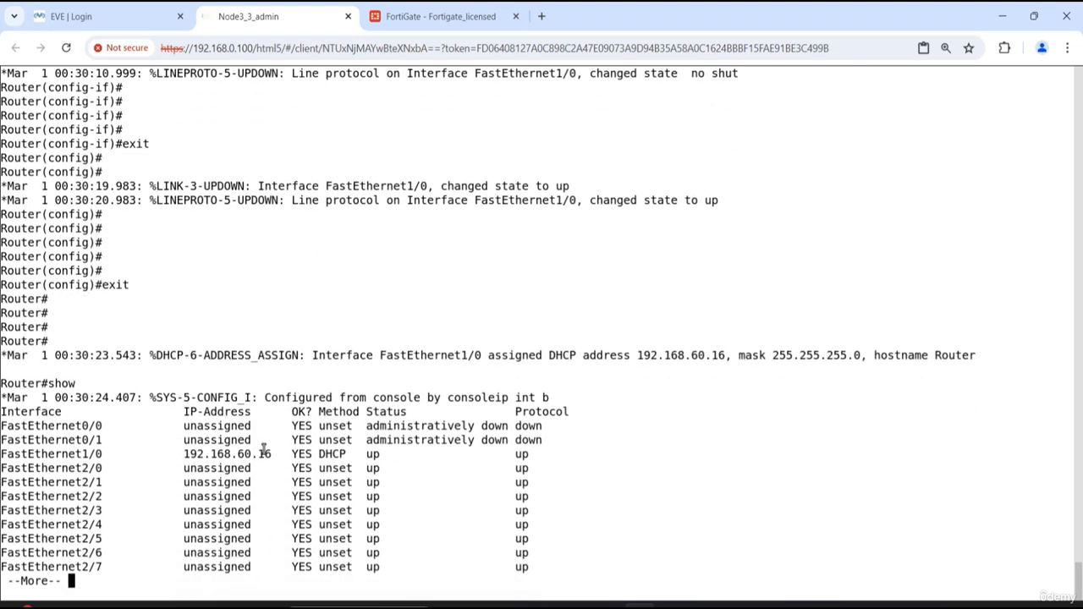
key(q)
key(Return)
key(Return)
key(Return)
key(Return)
key(Return)
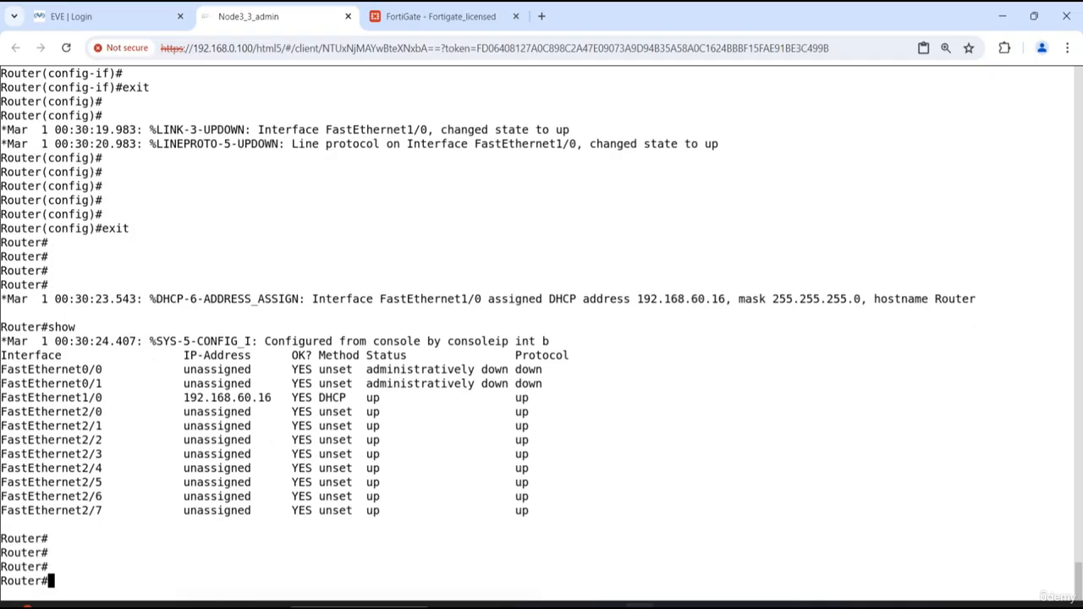
- Display the routing table with show ip route and highlight the default route's next-hop address
text(show ip ro)
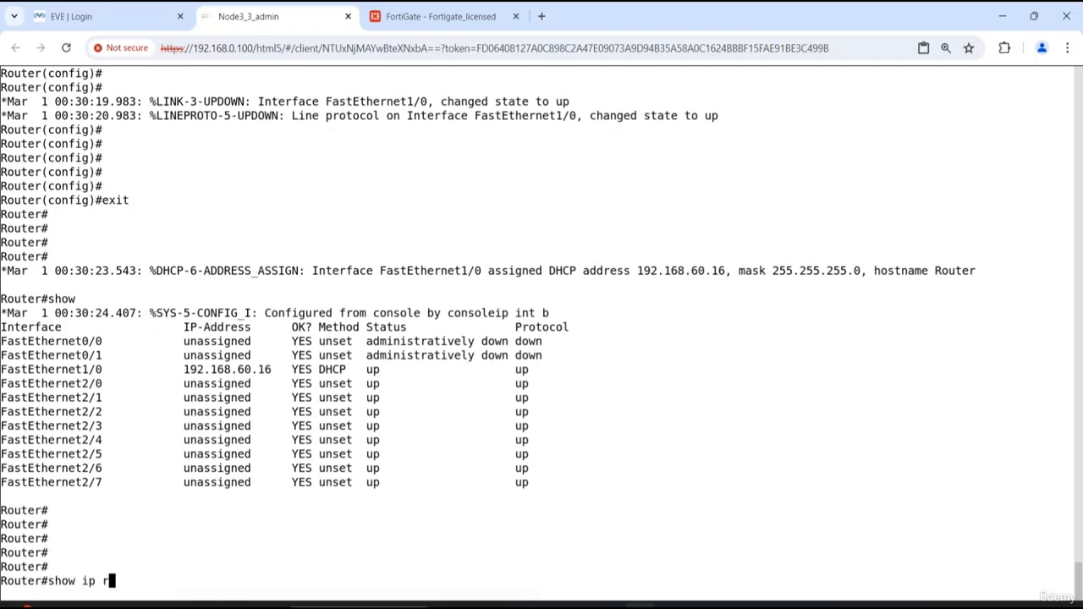
key(Tab)
key(Return)
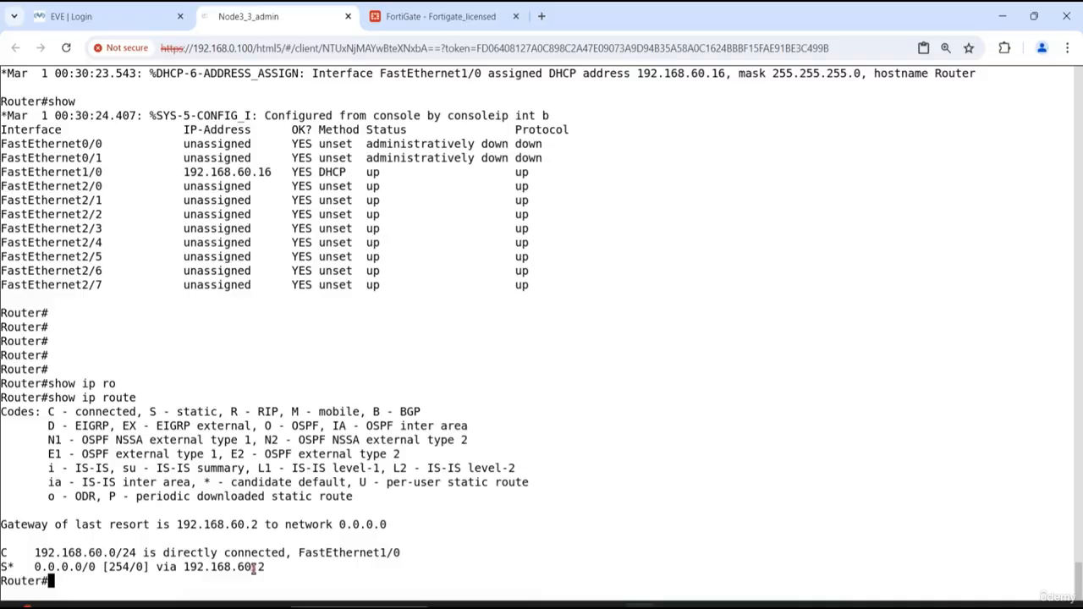
drag(270, 565, 187, 572)
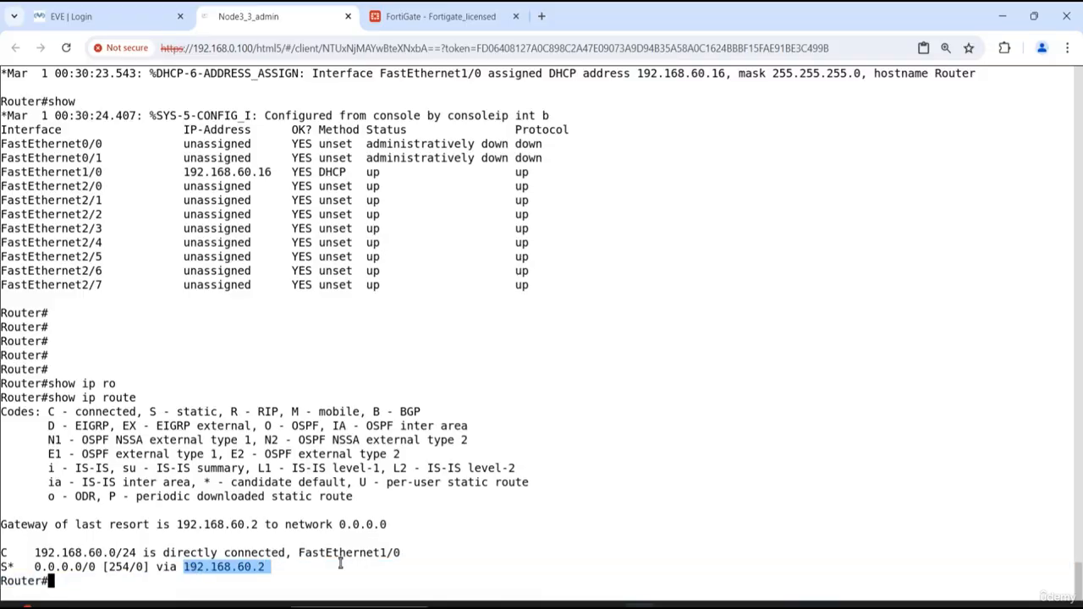
- Ping 8.8.8.8 from the router to test its Internet connectivity
key(Return)
key(Return)
key(Return)
key(Return)
text(ping)
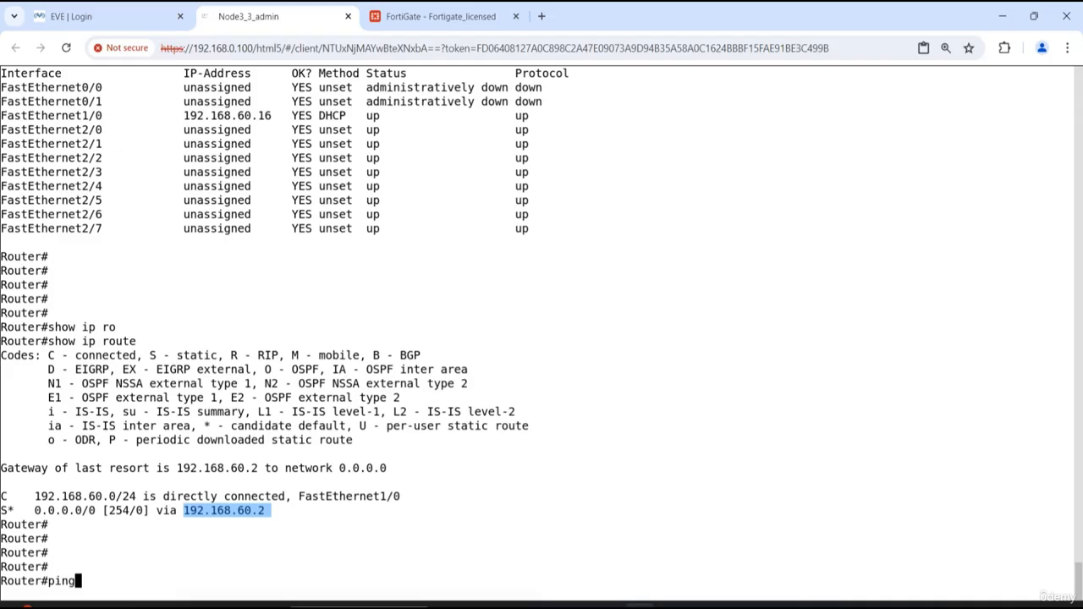
text( 8.8.8.8)
key(Return)
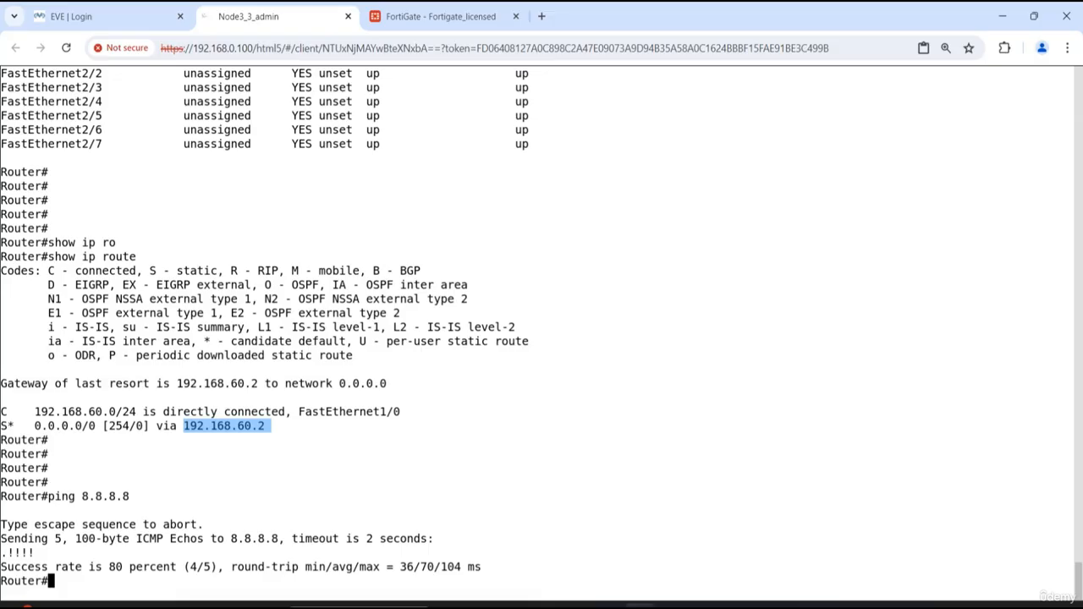
- Repeat the ping to 8.8.8.8 to recheck the router's Internet connection
key(Return)
key(Return)
key(Return)
key(Return)
text(ping )
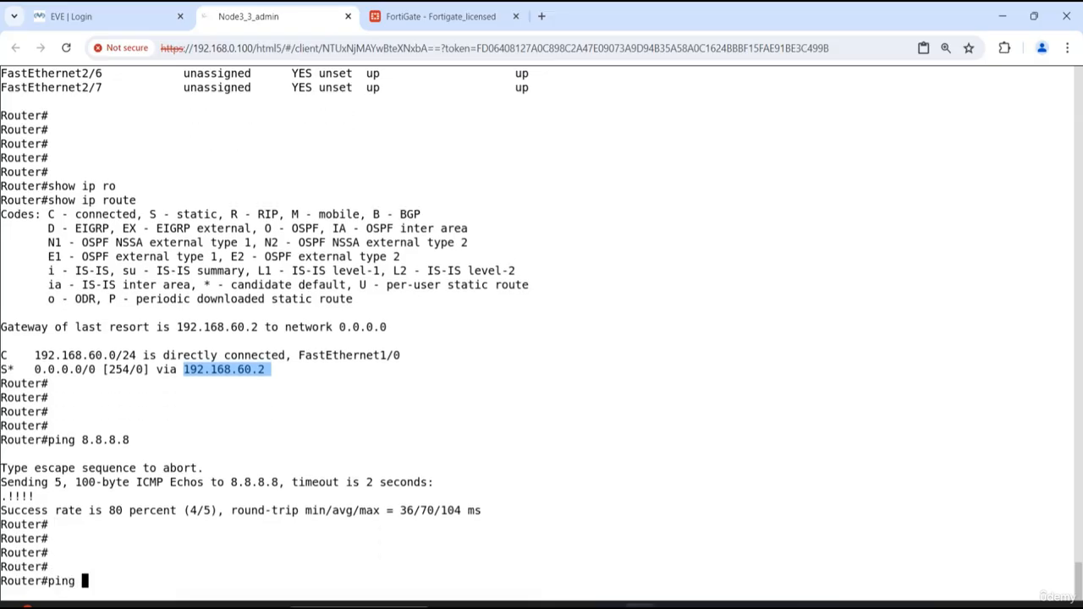
text(8.8.8.8)
key(Return)
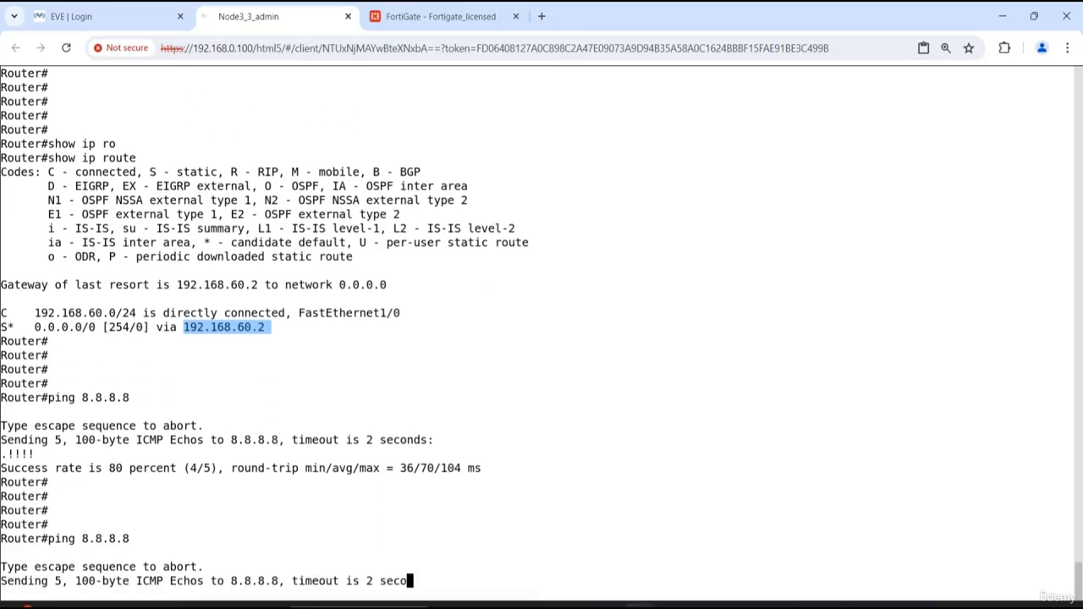
key(Return)
key(Return)
key(Return)
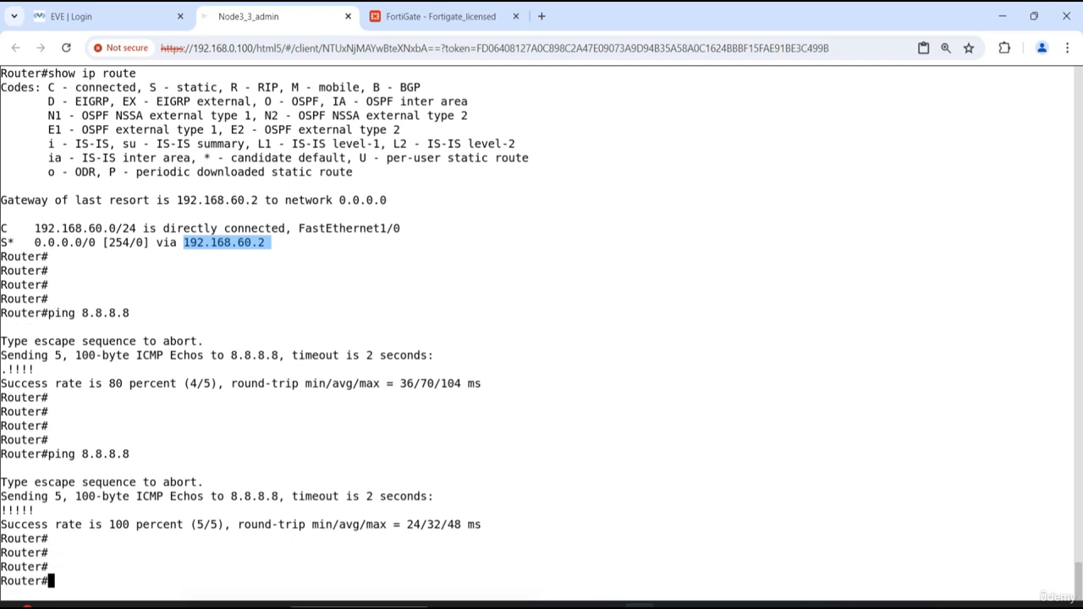
- Ping 1.1.1.1 from the router as a second Internet destination
text(ping 1.1.1.1)
key(Return)
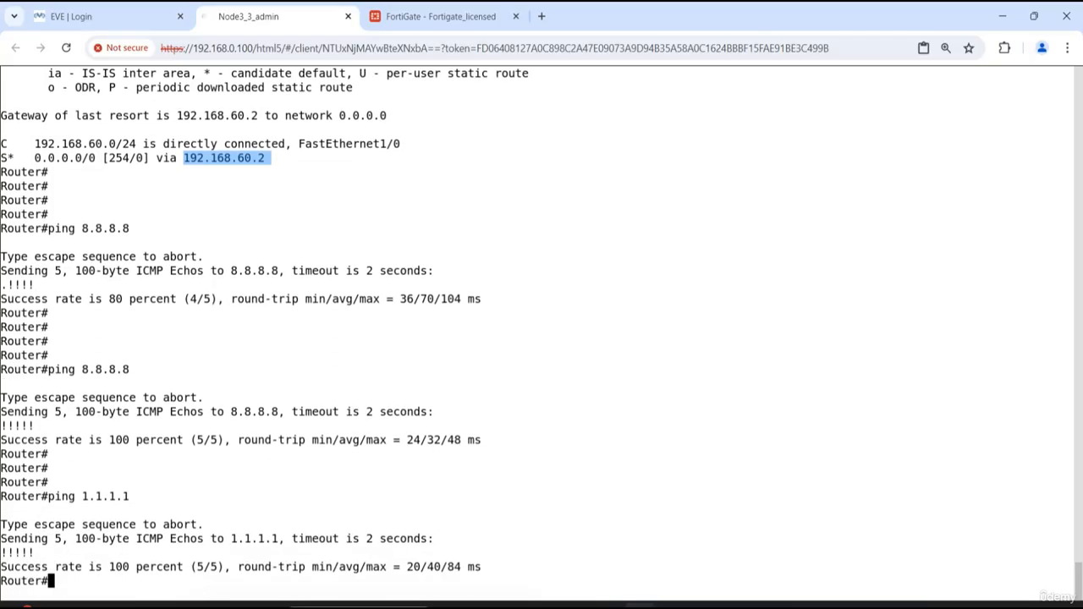
key(Return)
key(Return)
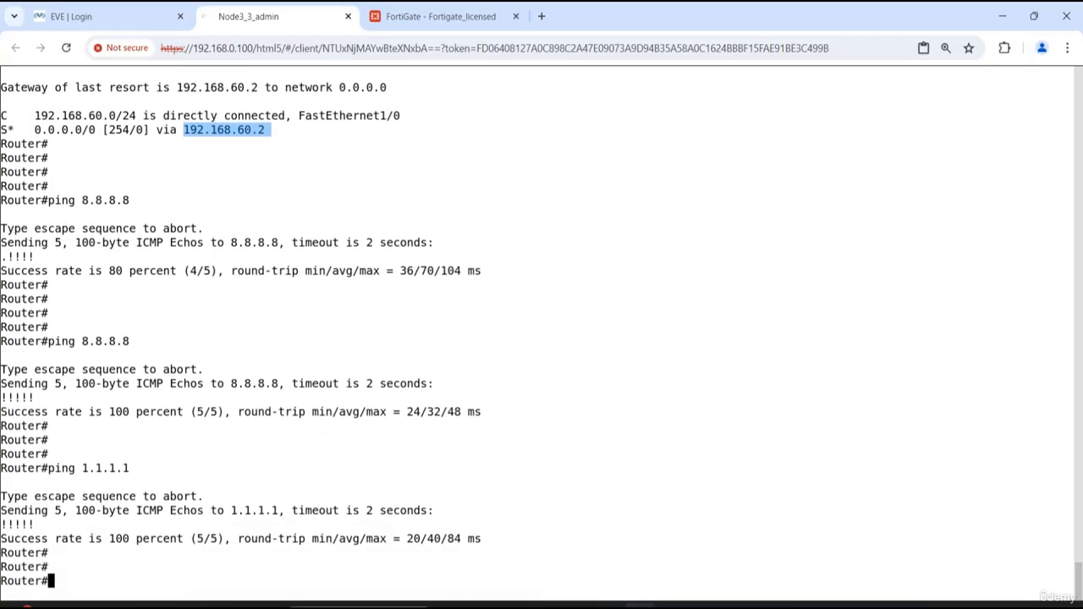
- Go back to the EVE login page and sign in as admin with the account password
click(100, 16)
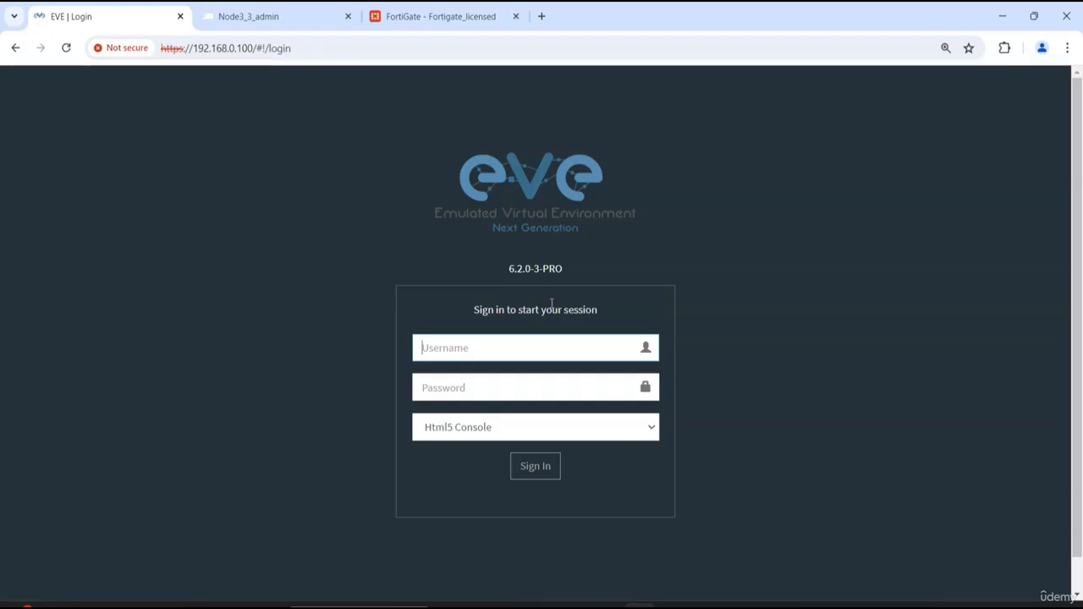
text(admin)
key(Tab)
text(eve)
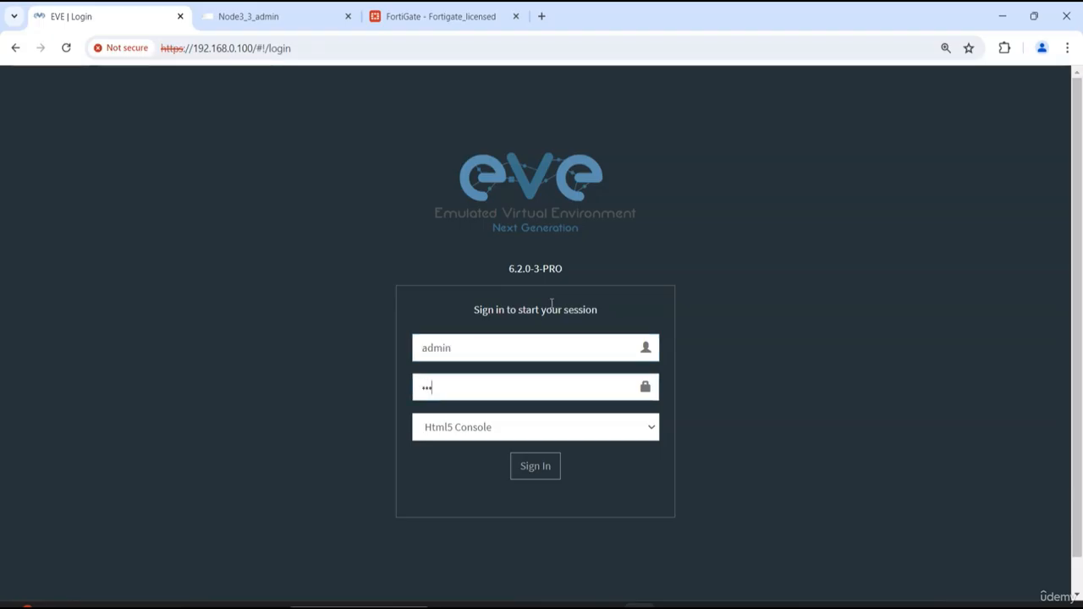
key(Return)
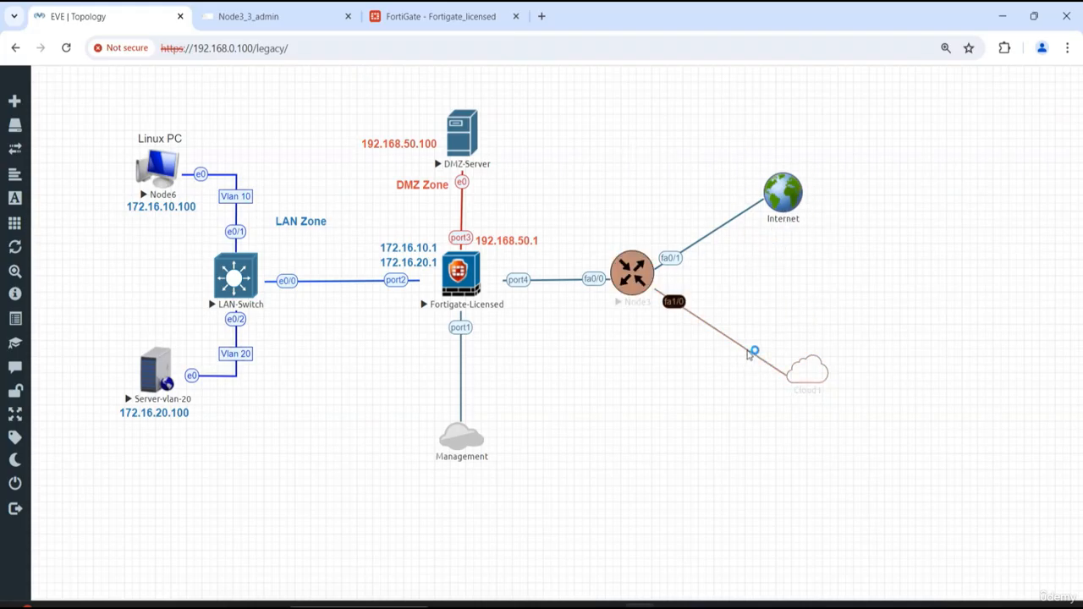
- Delete Node3's fa1/0 link together with the Cloud1 network, and move the Internet network level with Node3
right_click(751, 349)
click(800, 423)
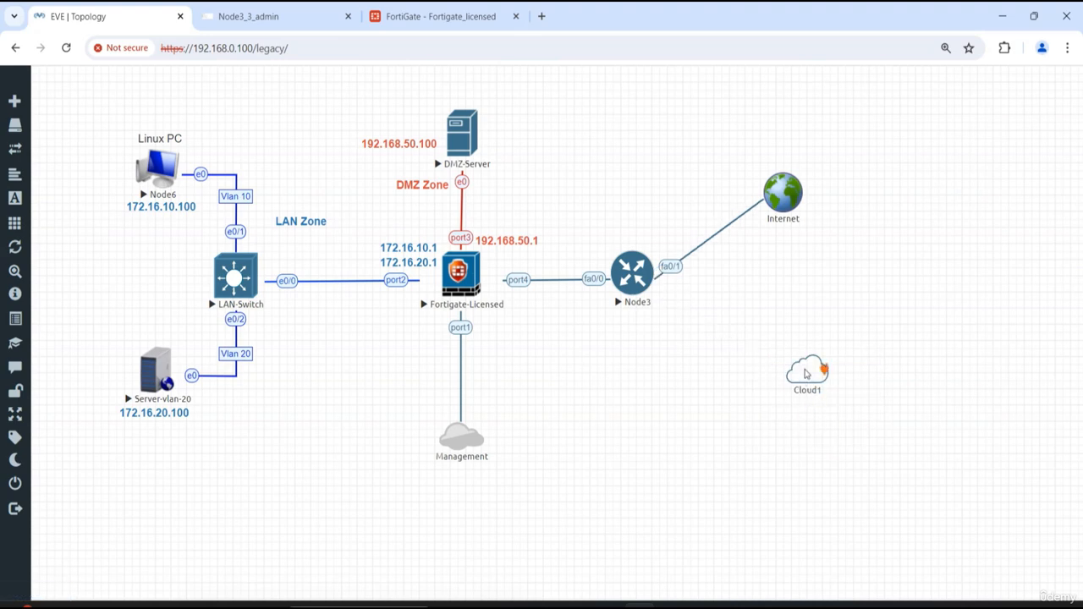
right_click(807, 374)
click(852, 420)
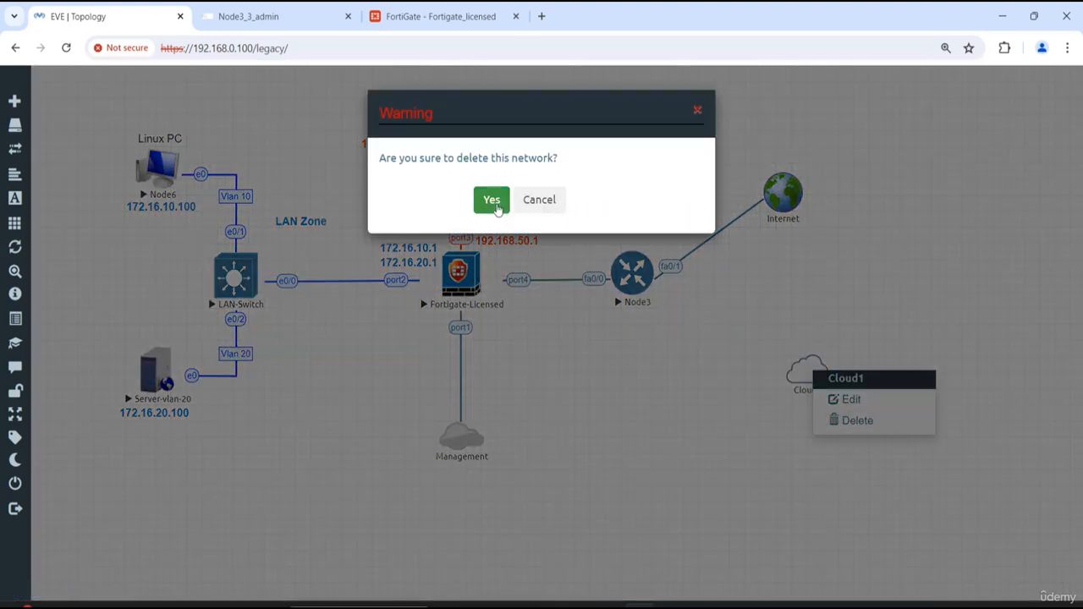
click(492, 203)
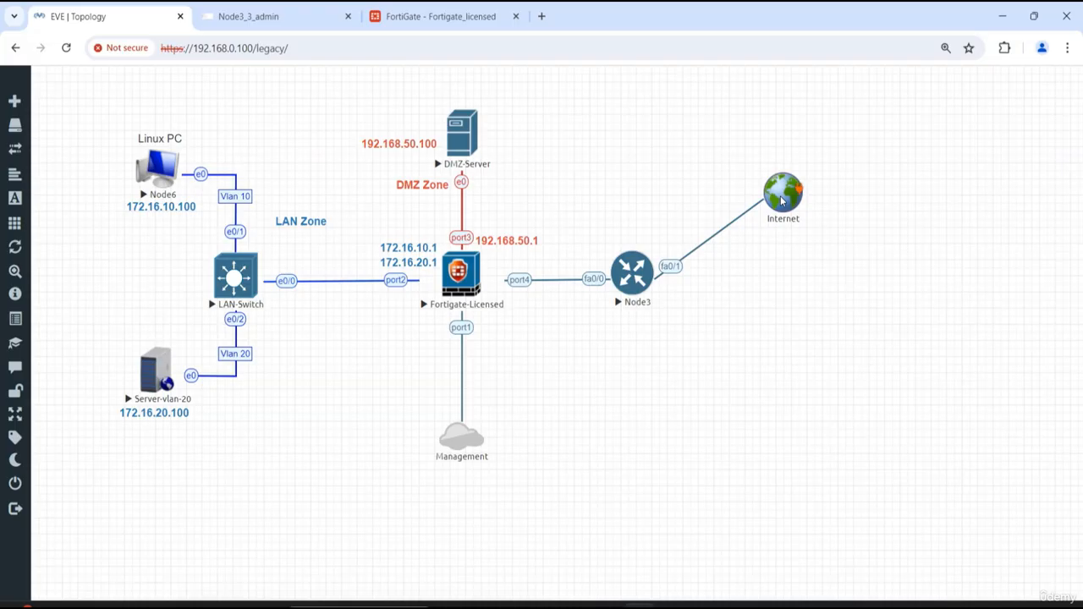
drag(782, 200, 793, 284)
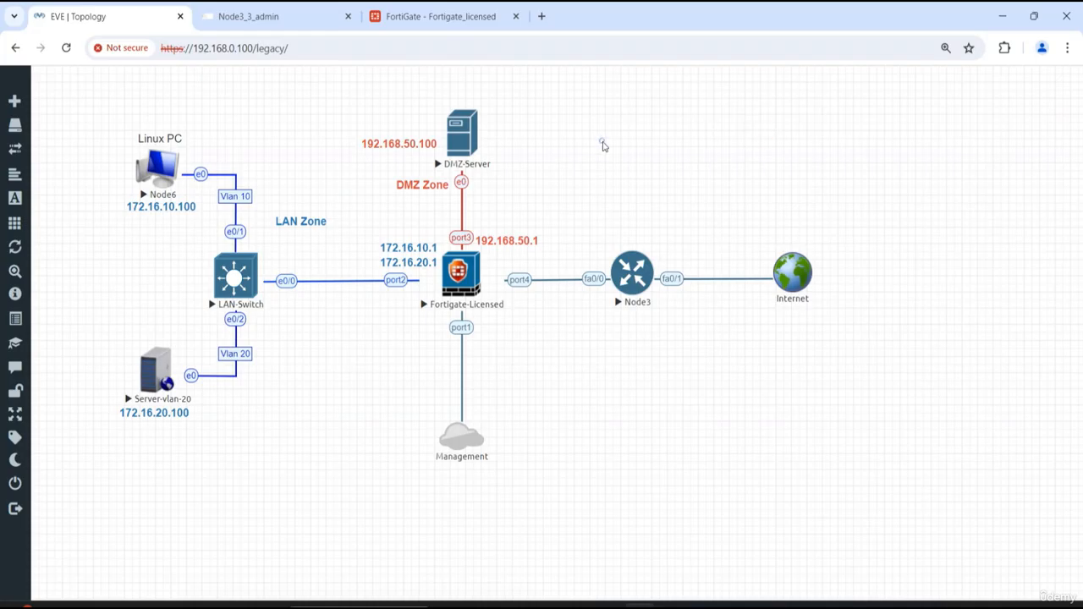
- Add a text object reading "WAN Zone" in the empty area above Node3
right_click(603, 144)
click(664, 257)
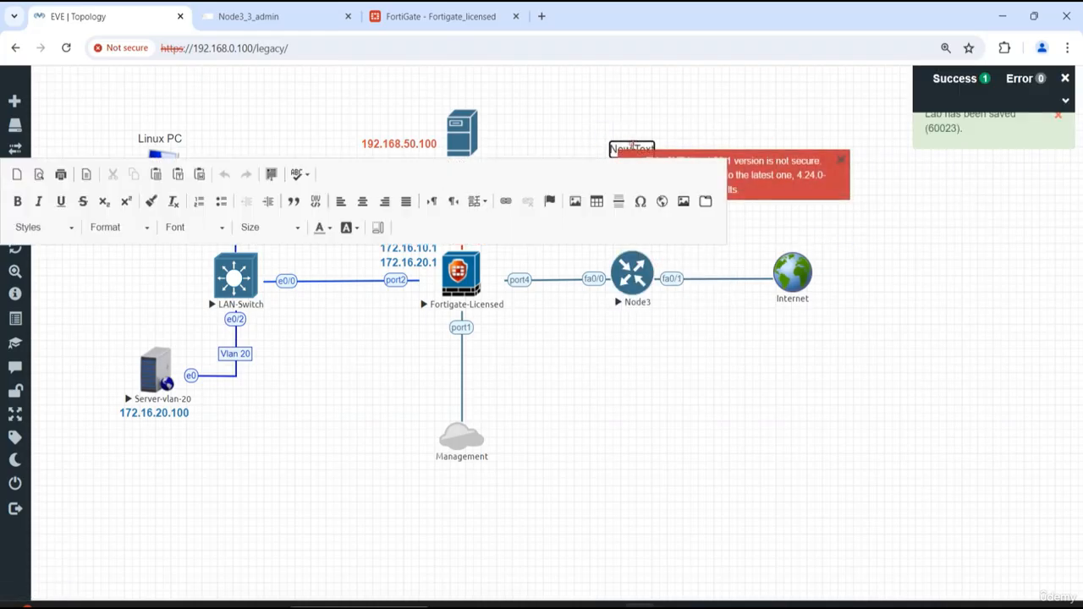
key(ctrl+a)
click(840, 160)
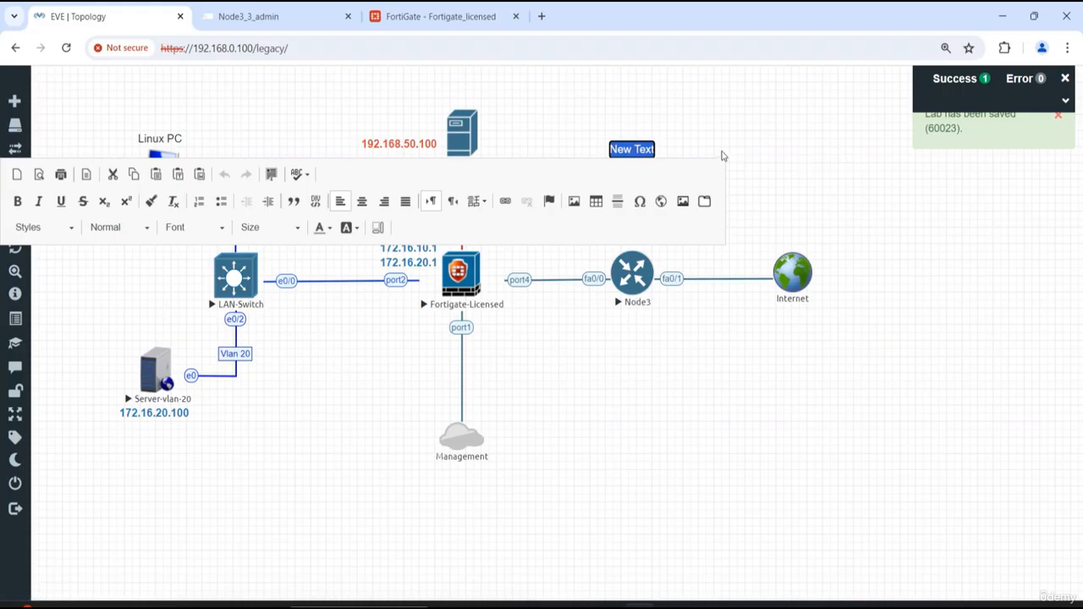
text(WAN Zo)
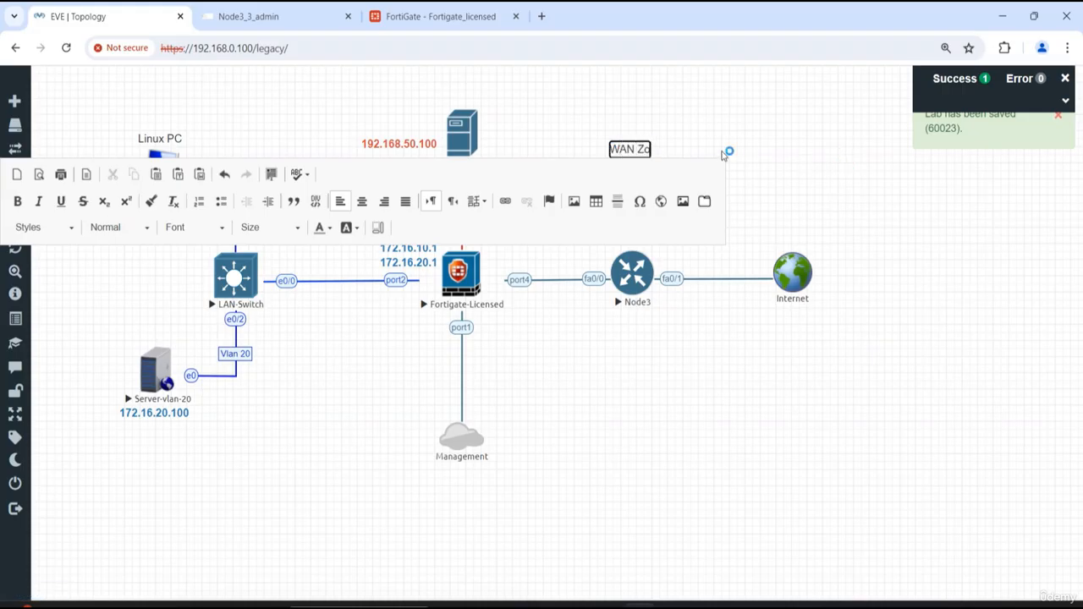
text(ne)
- Format the WAN Zone label in bold with purple text
drag(608, 149, 664, 150)
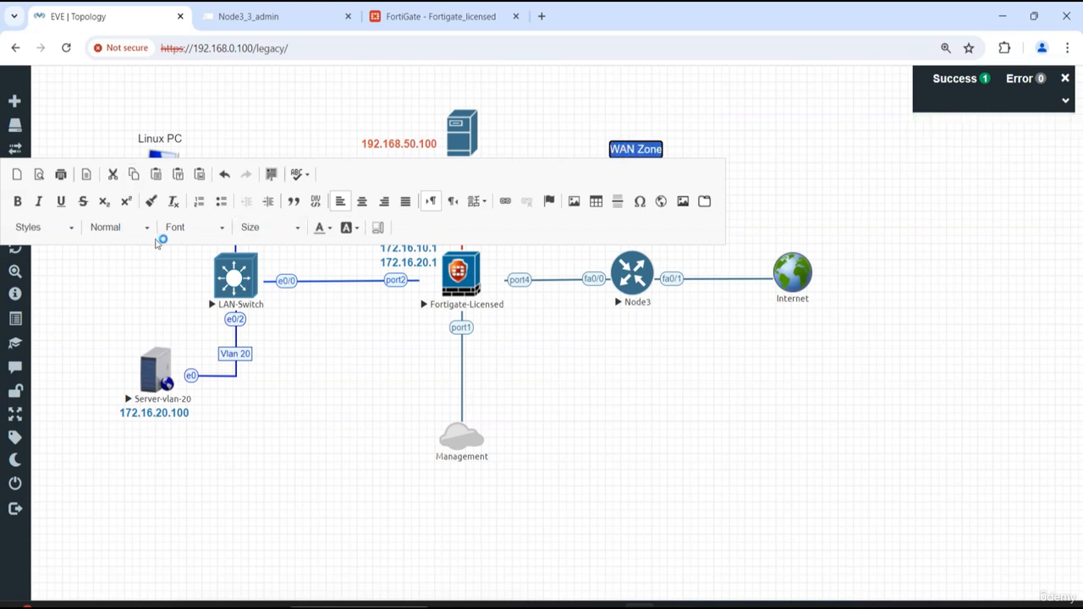
click(17, 200)
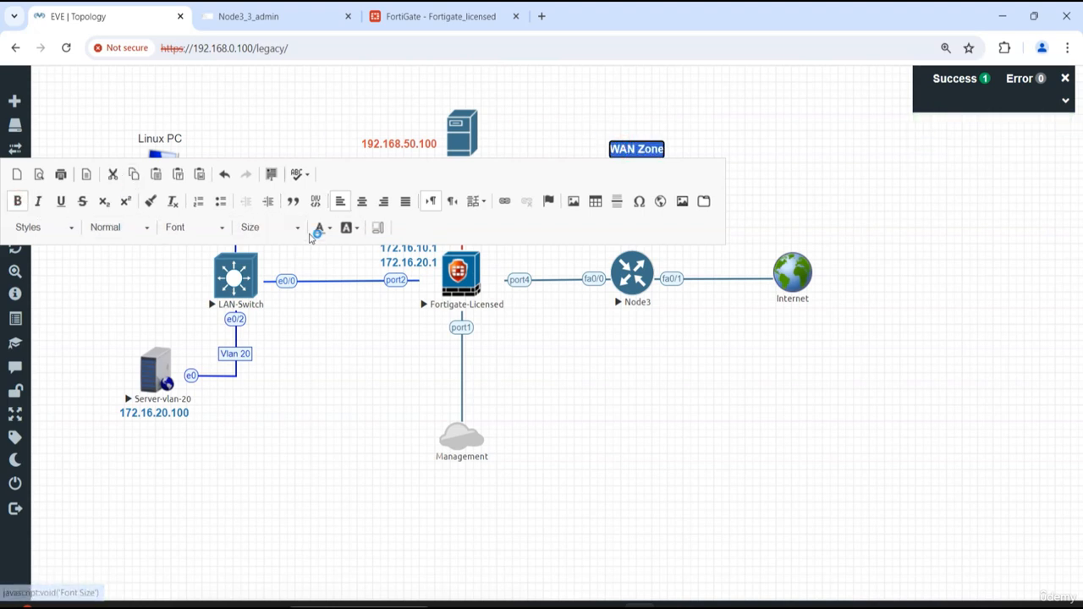
click(318, 230)
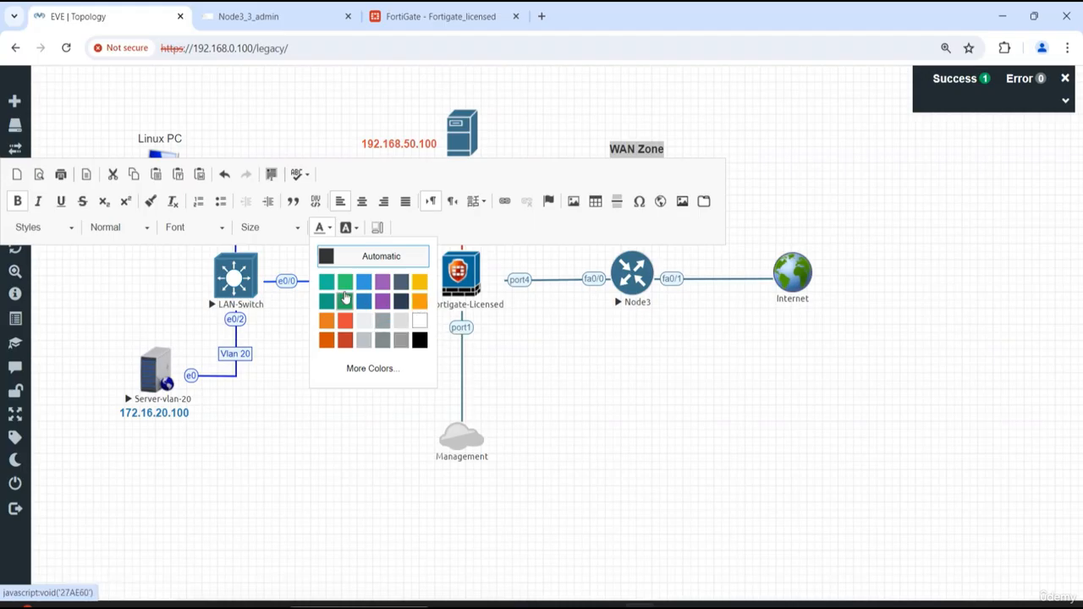
click(382, 301)
click(706, 118)
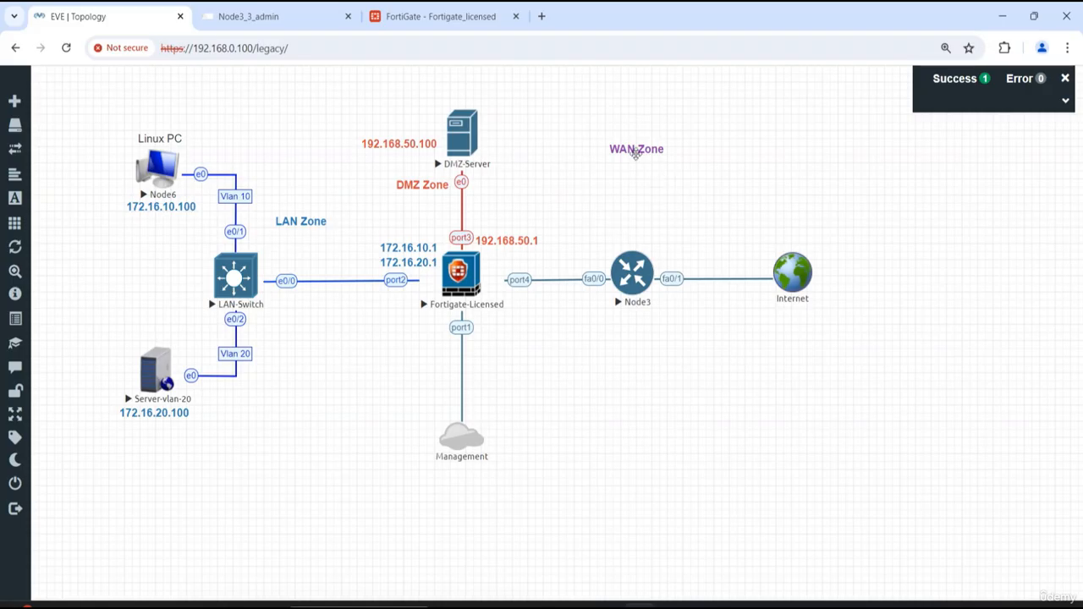
- Reposition the labels: WAN Zone above the port4 link, 192.168.50.1 left of the DMZ link near port3, and the two LAN gateway addresses below port2
drag(636, 154, 576, 230)
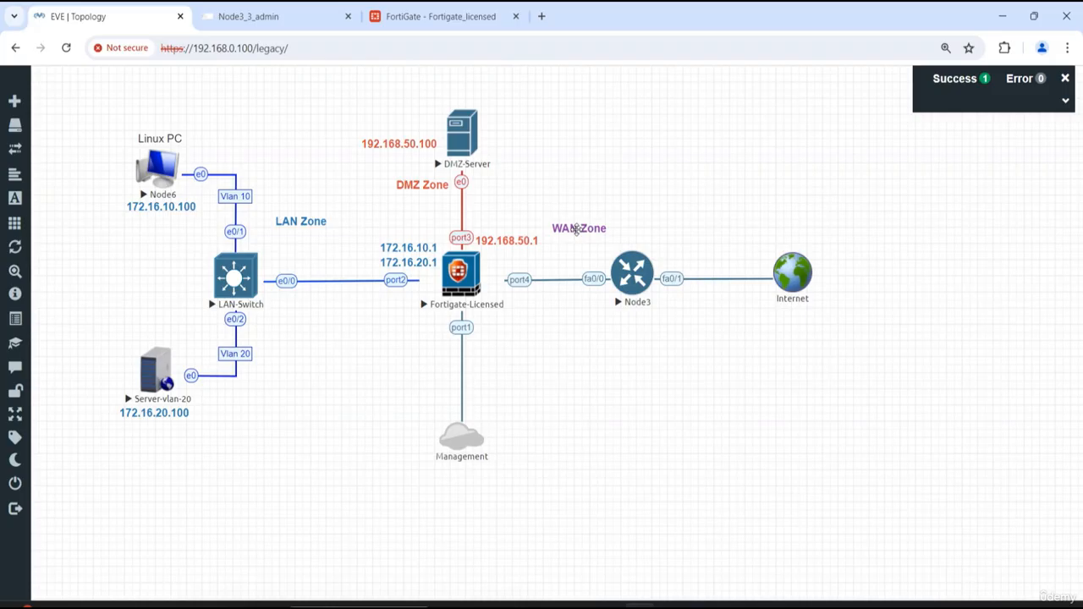
drag(505, 244, 426, 219)
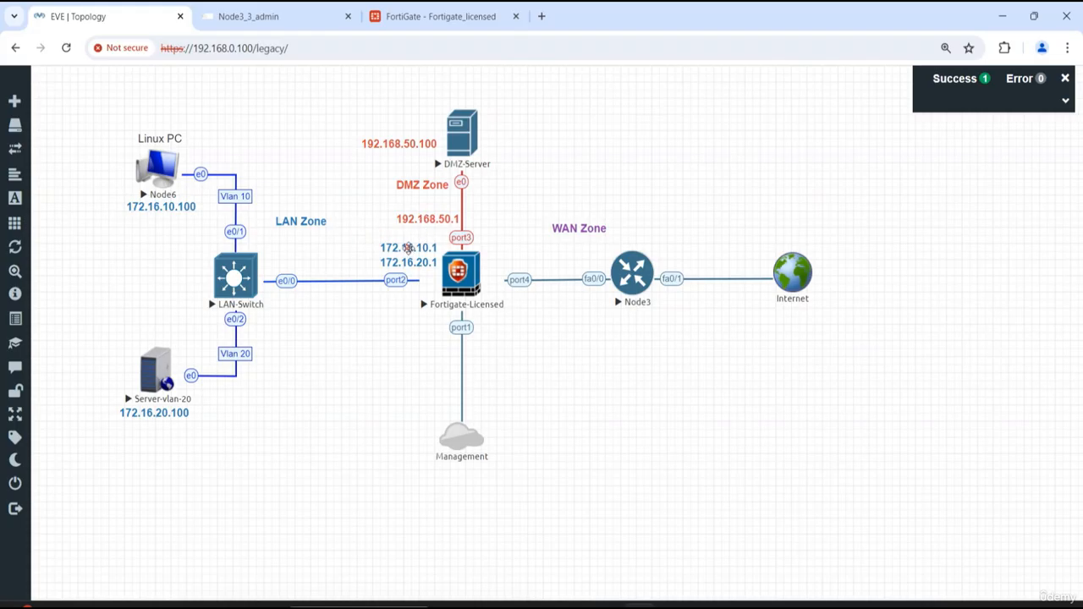
drag(409, 248, 382, 310)
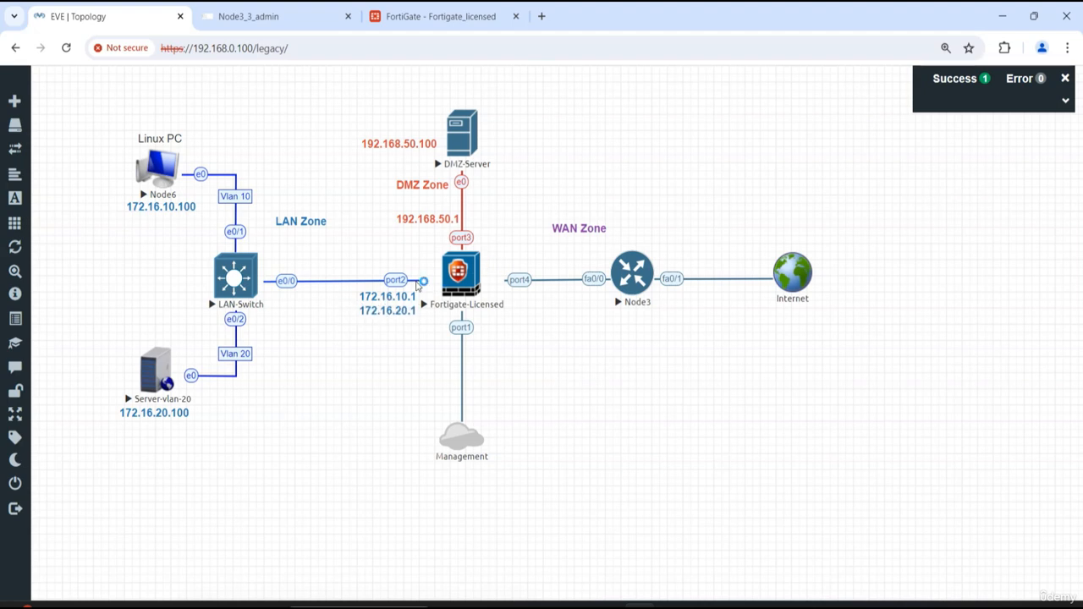
drag(429, 221, 425, 225)
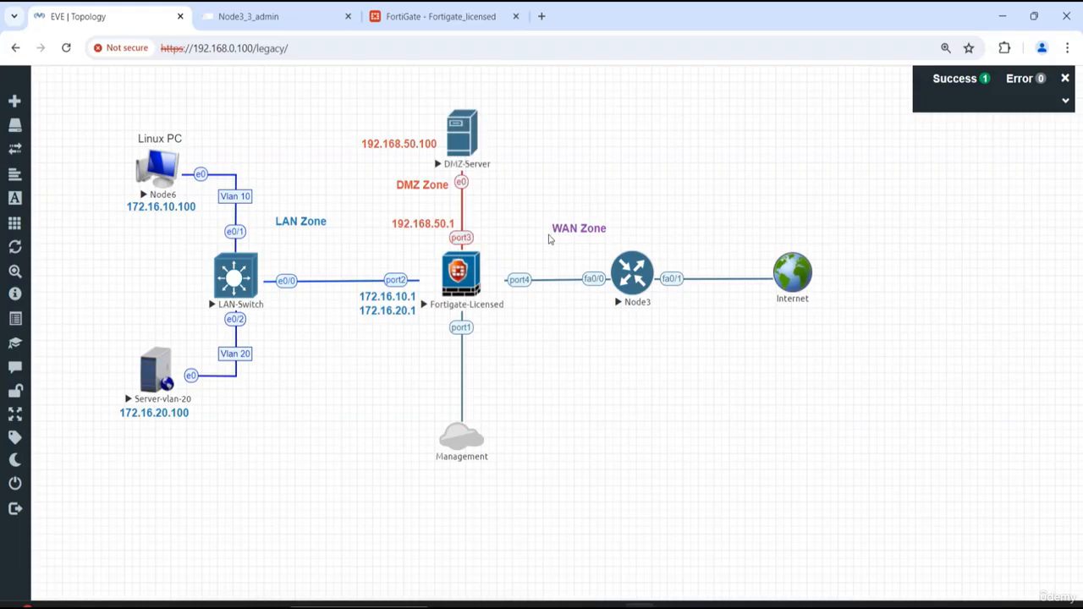
drag(570, 230, 541, 244)
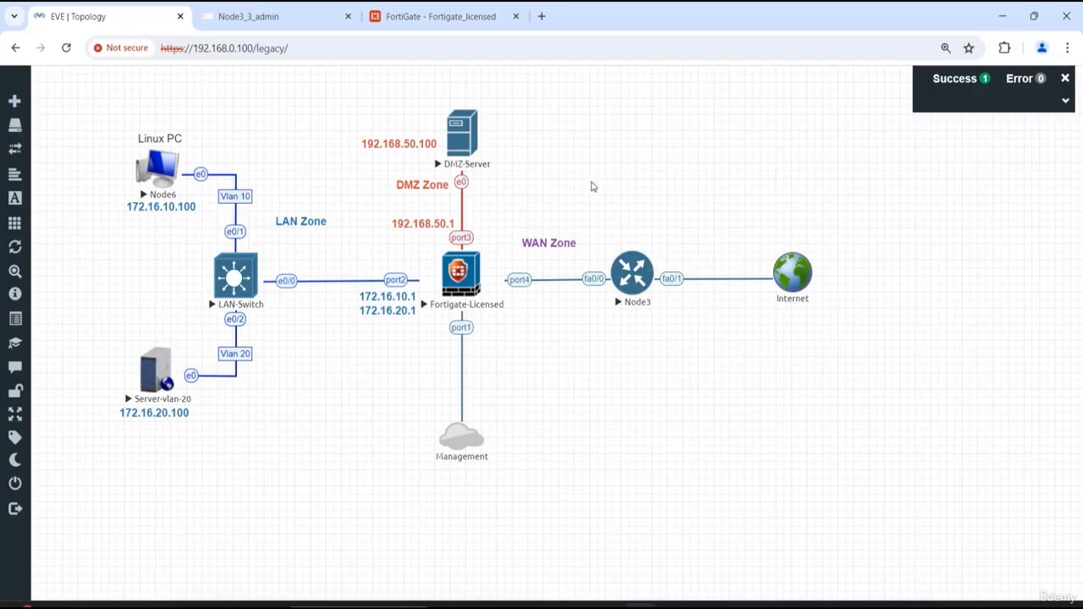
- Add a text object reading "192.168.10.0/24" and place it directly below the WAN Zone label
right_click(594, 183)
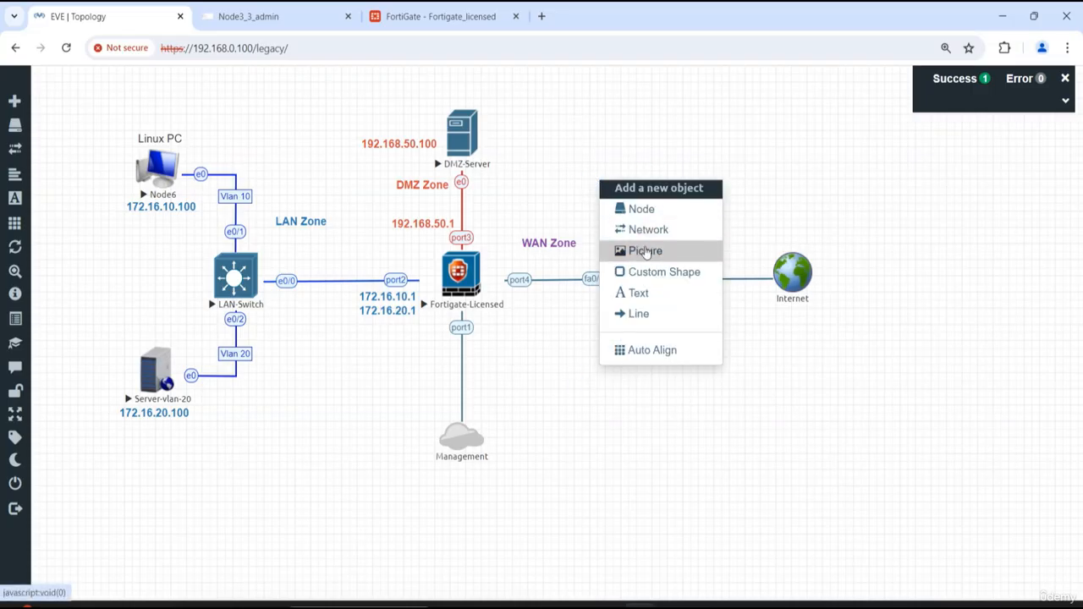
click(645, 298)
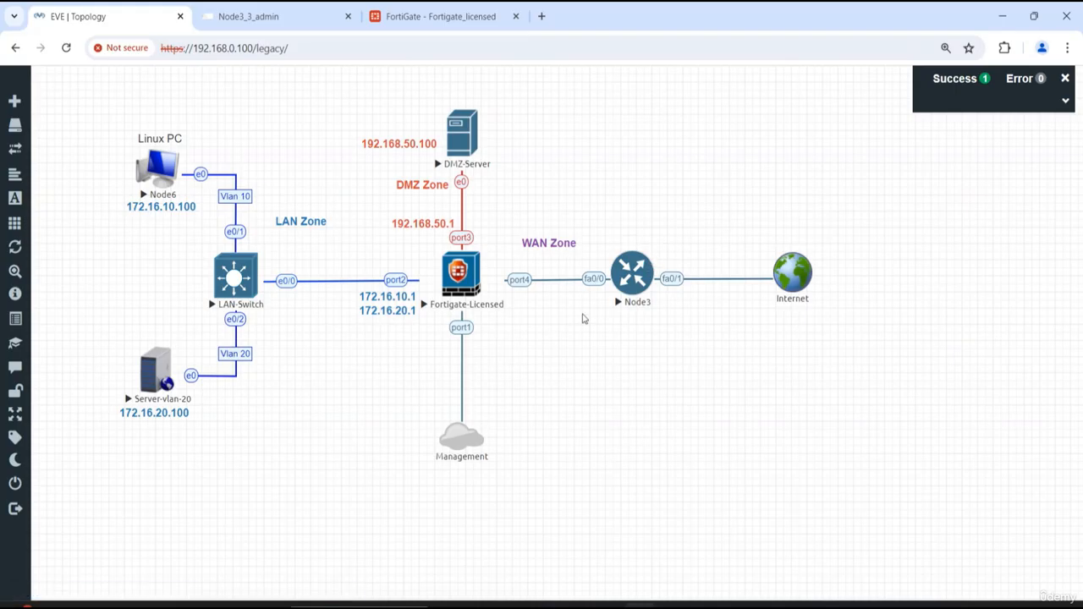
double_click(625, 193)
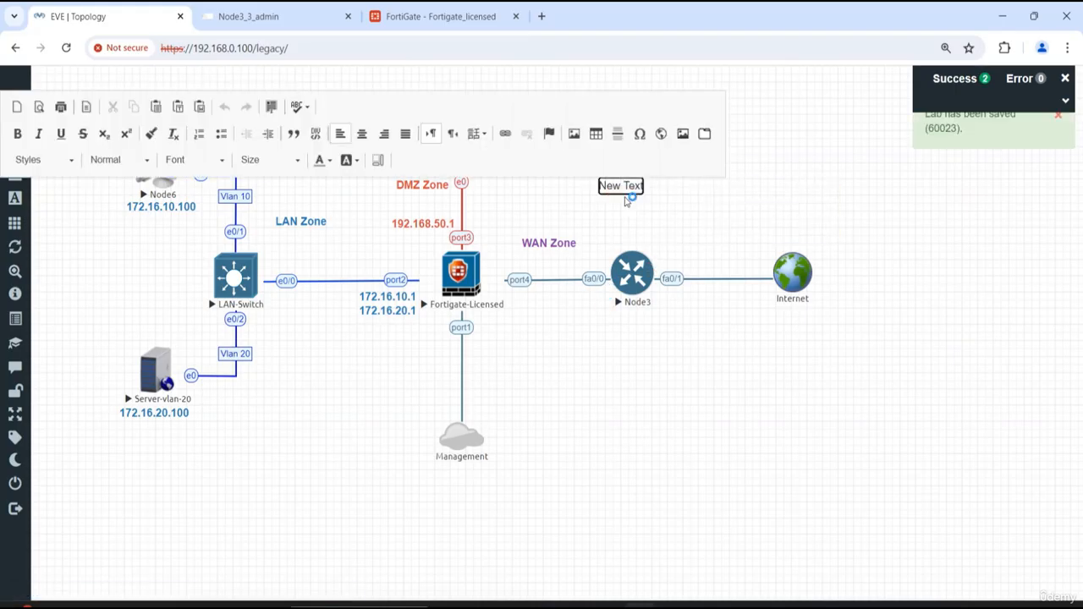
triple_click(625, 189)
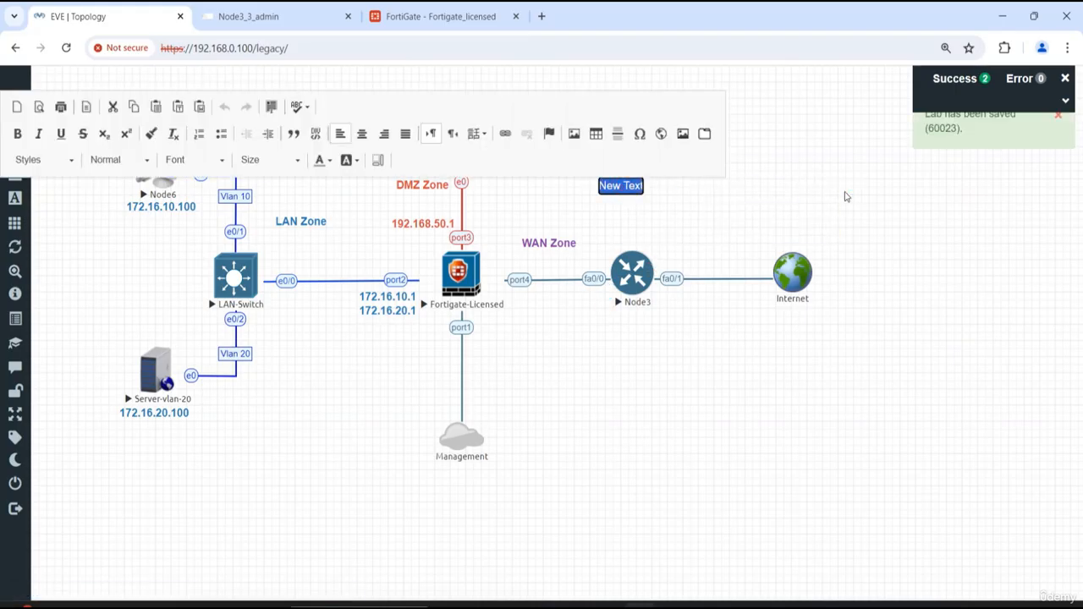
text(192.168)
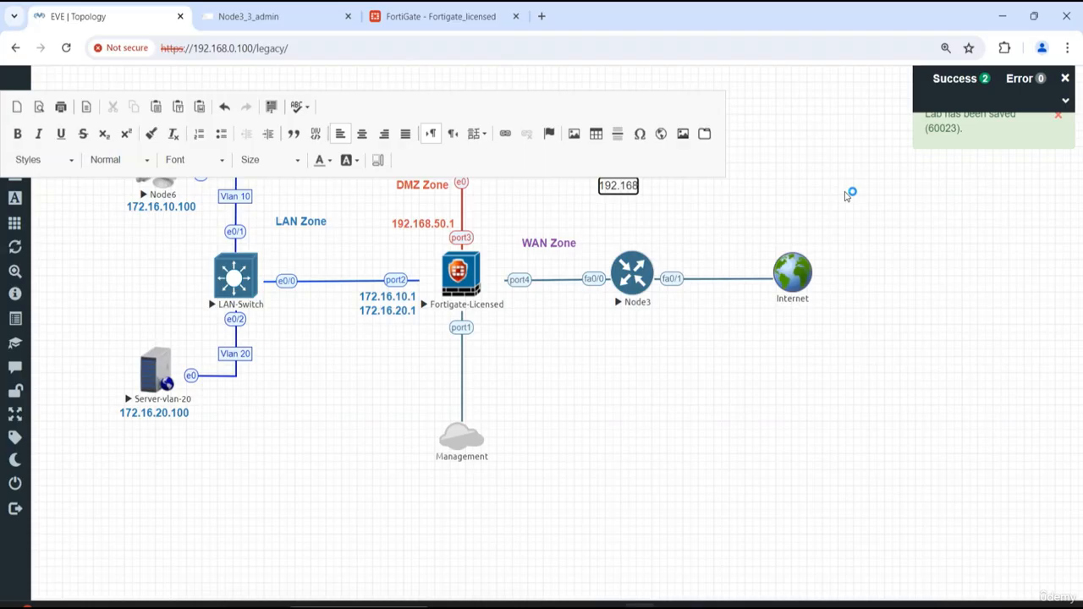
text(.10.0/24)
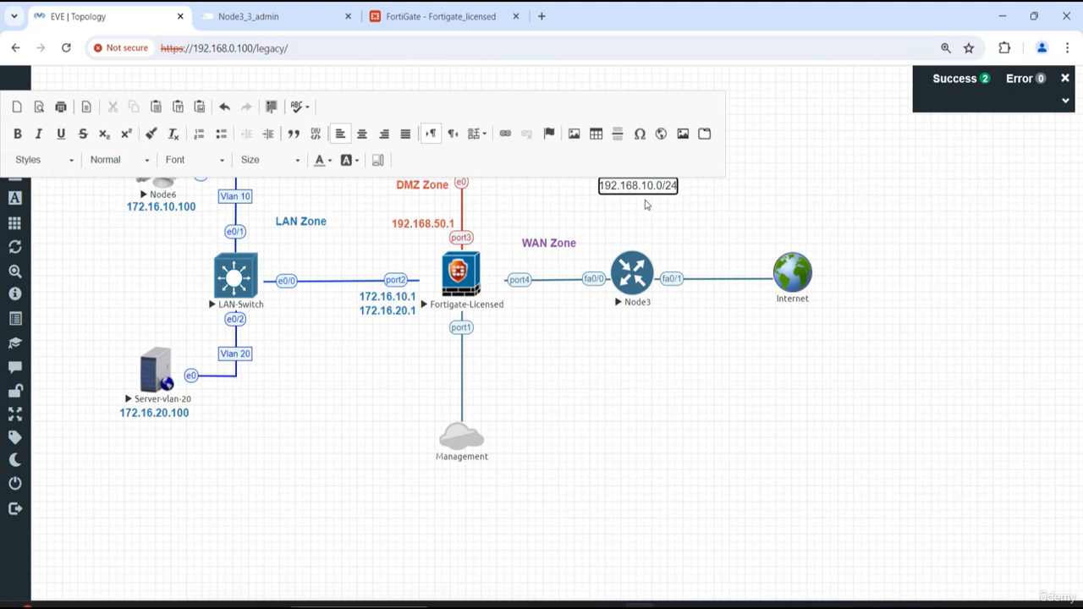
click(646, 205)
click(756, 195)
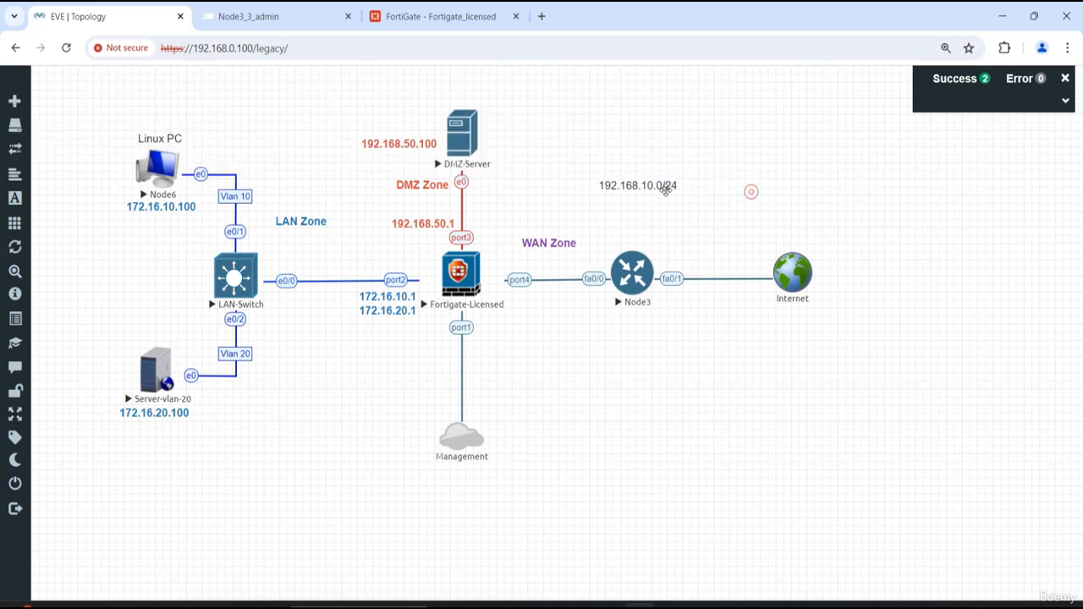
drag(644, 186, 561, 241)
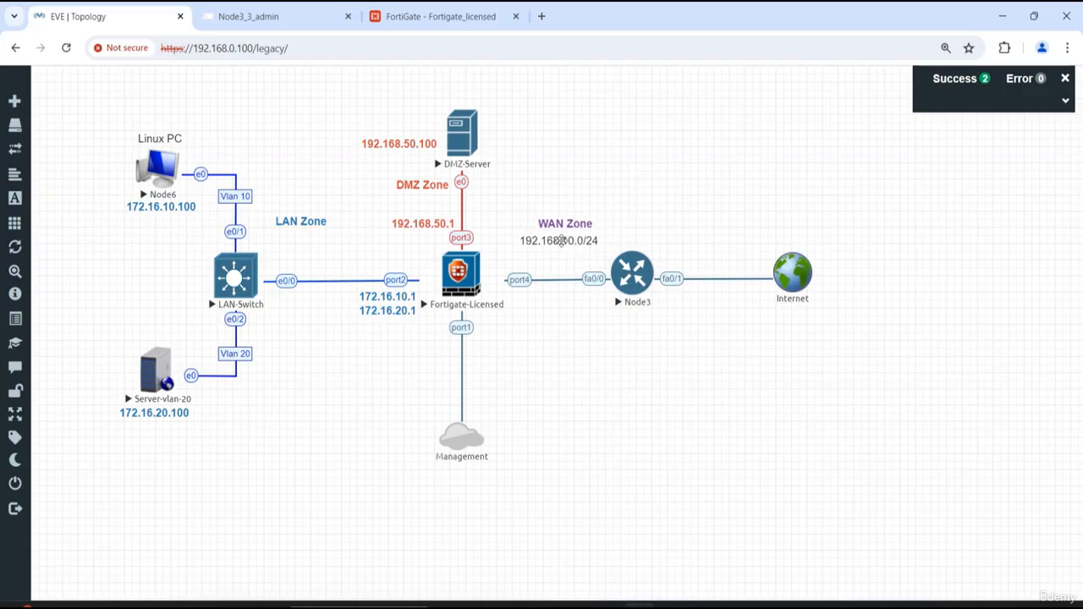
- Duplicate the 192.168.10.0/24 label, place the copy below the FortiGate's port4 side, and change its text to 192.168.10.1
right_click(560, 245)
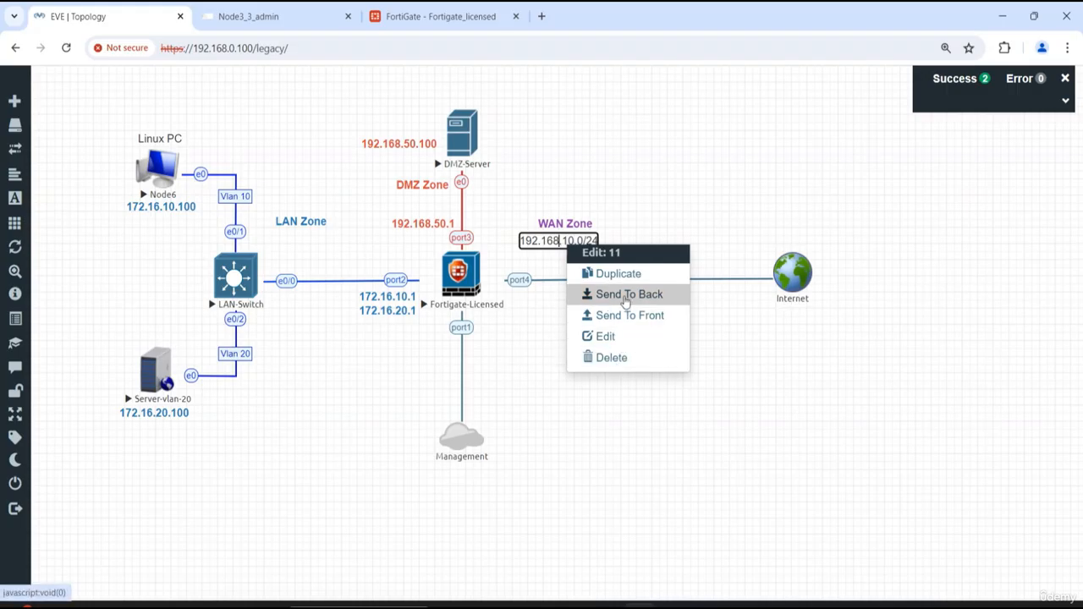
click(626, 295)
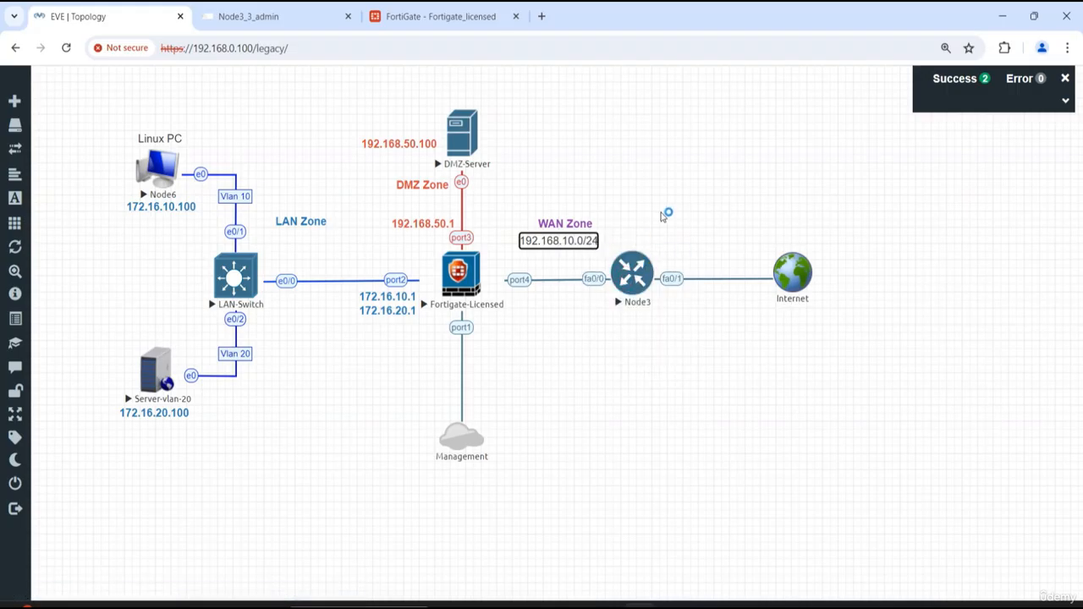
drag(561, 286, 519, 320)
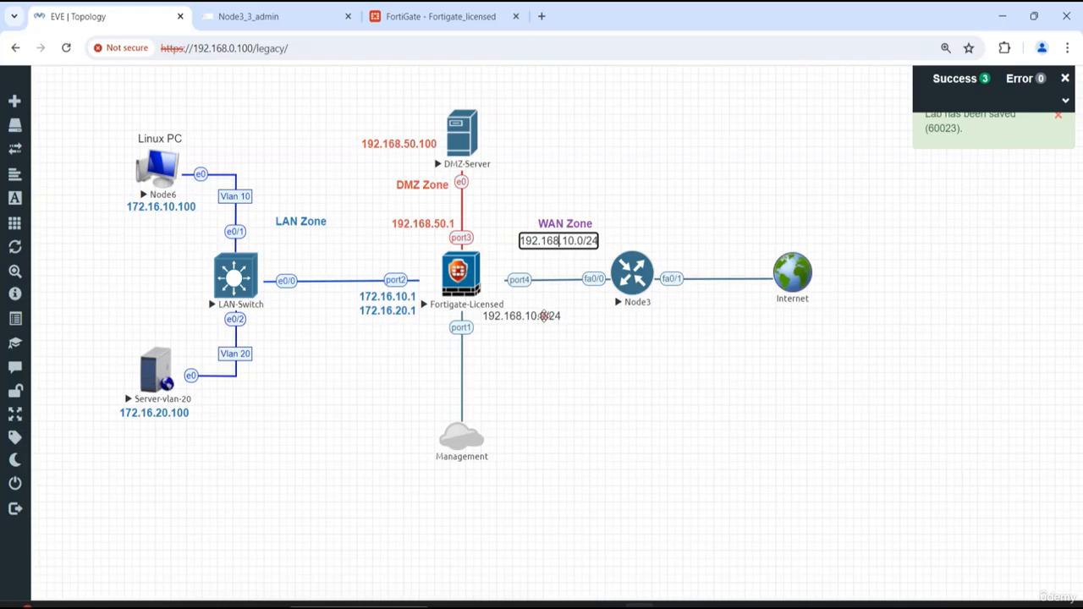
double_click(544, 316)
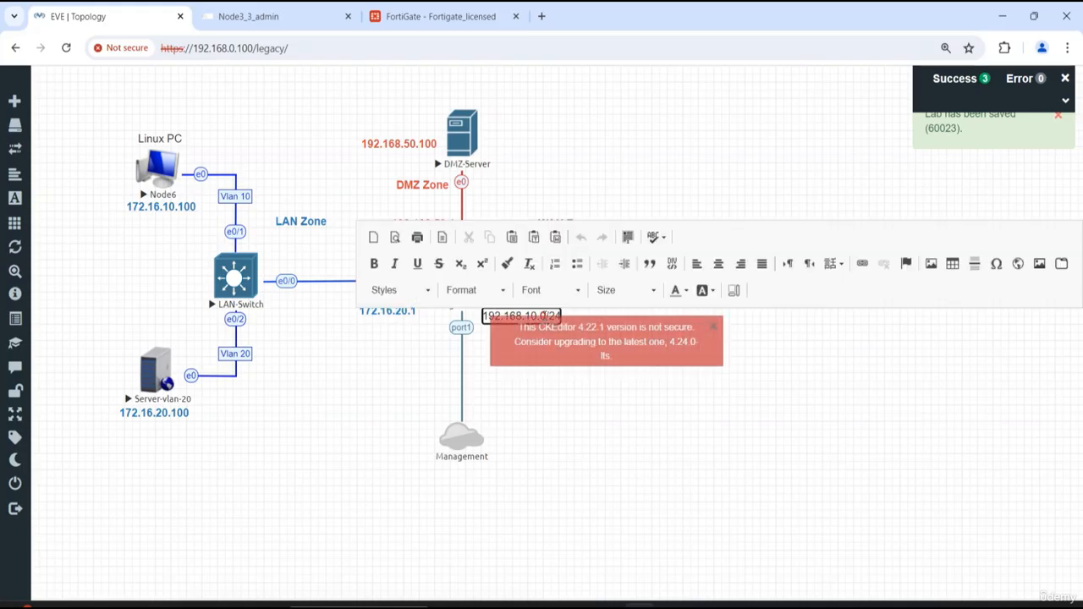
click(714, 327)
key(BackSpace)
text(1)
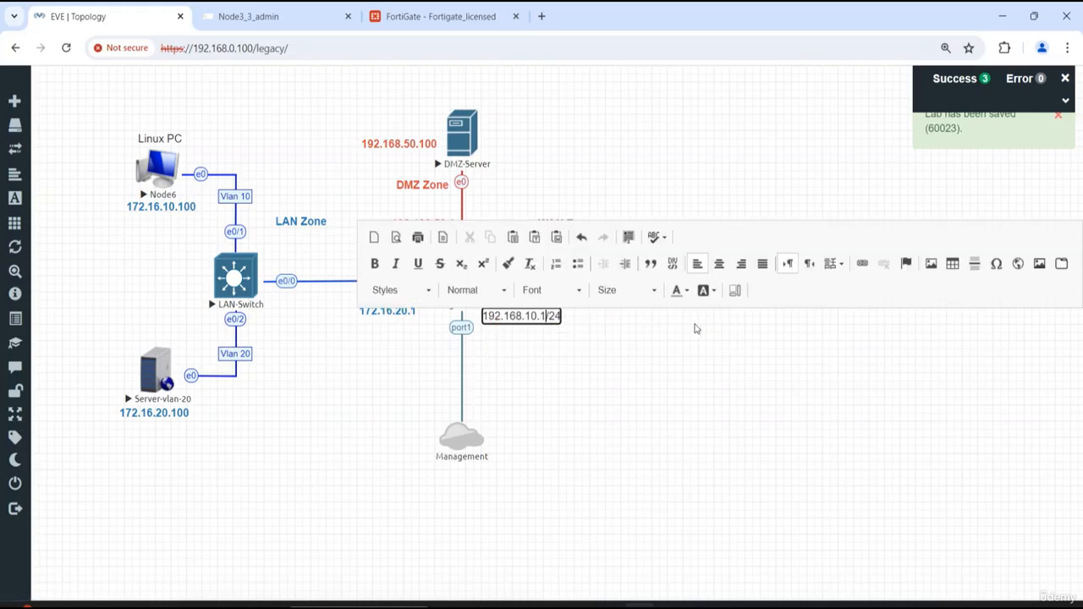
key(Delete)
key(Delete)
key(Delete)
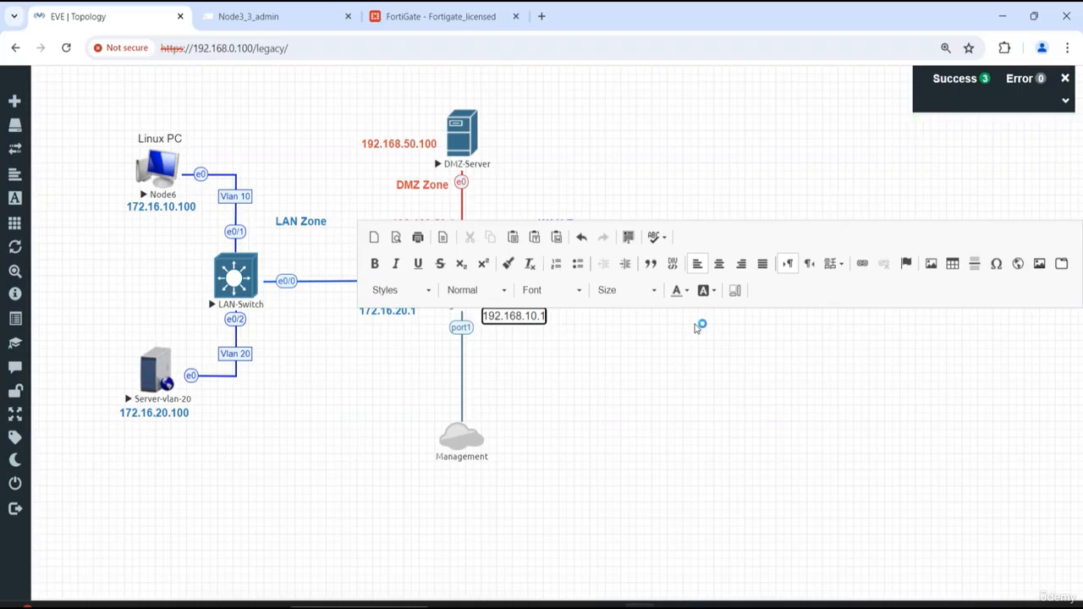
- Format the 192.168.10.1 label in bold with purple text
double_click(529, 315)
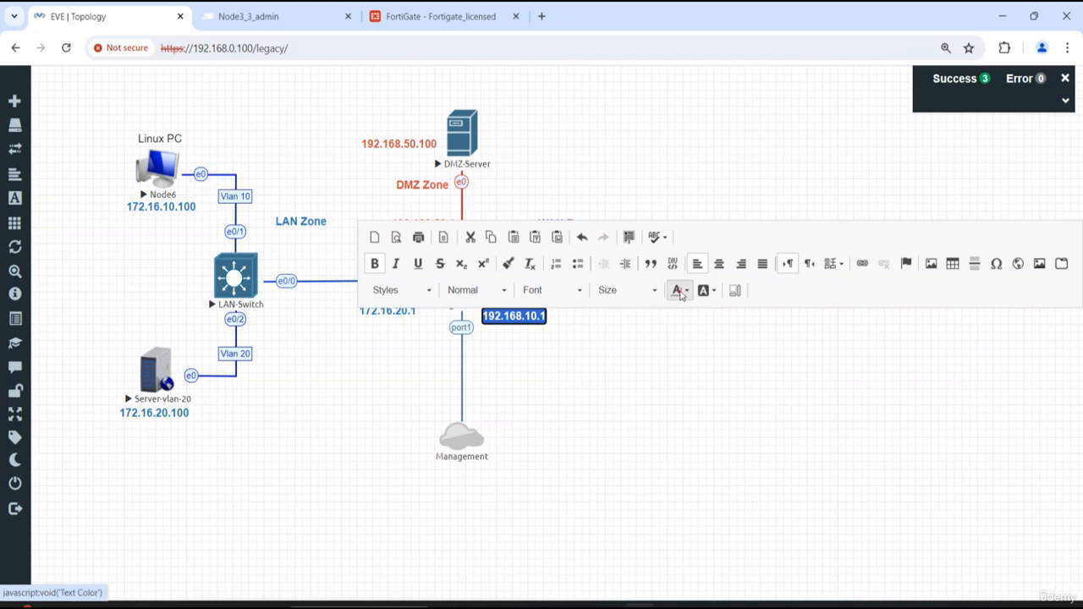
click(679, 291)
click(740, 347)
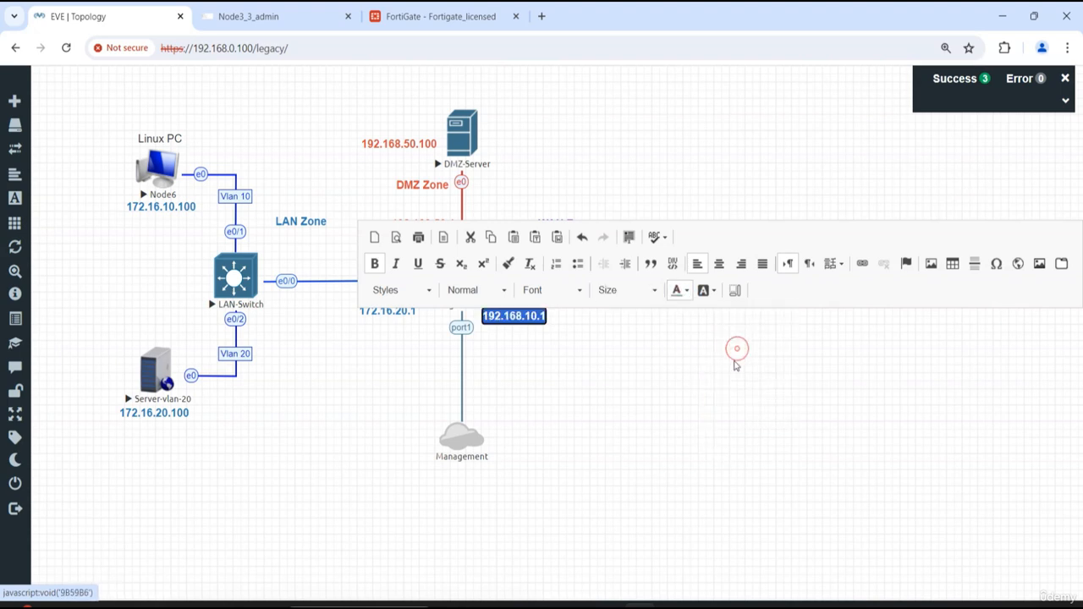
click(737, 348)
- Duplicate the 192.168.10.1 label, place the copy below Node3, and change its text to 192.168.10.100
right_click(543, 320)
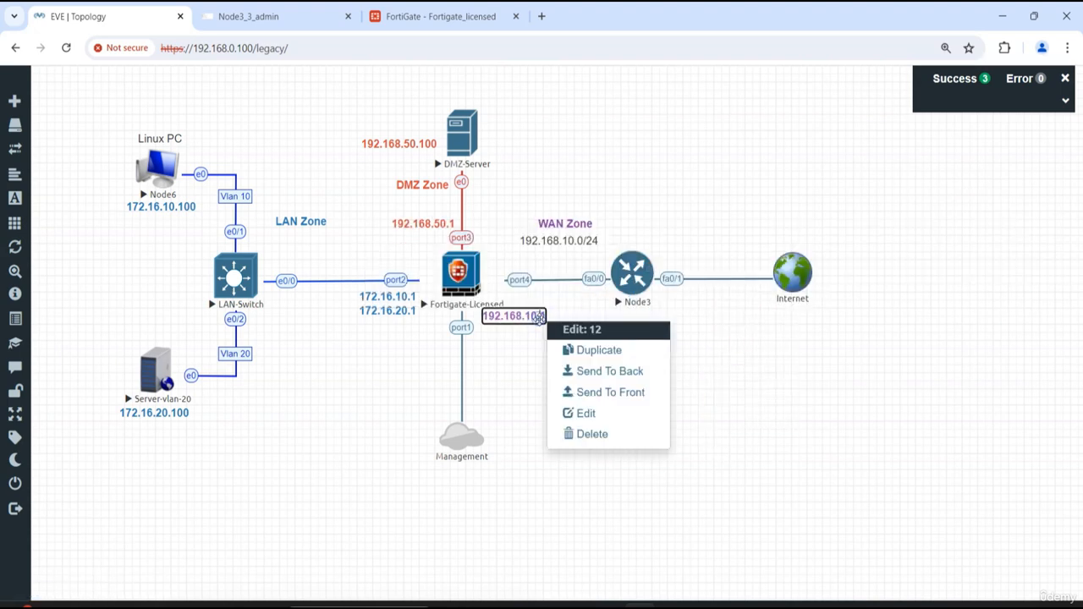
click(585, 363)
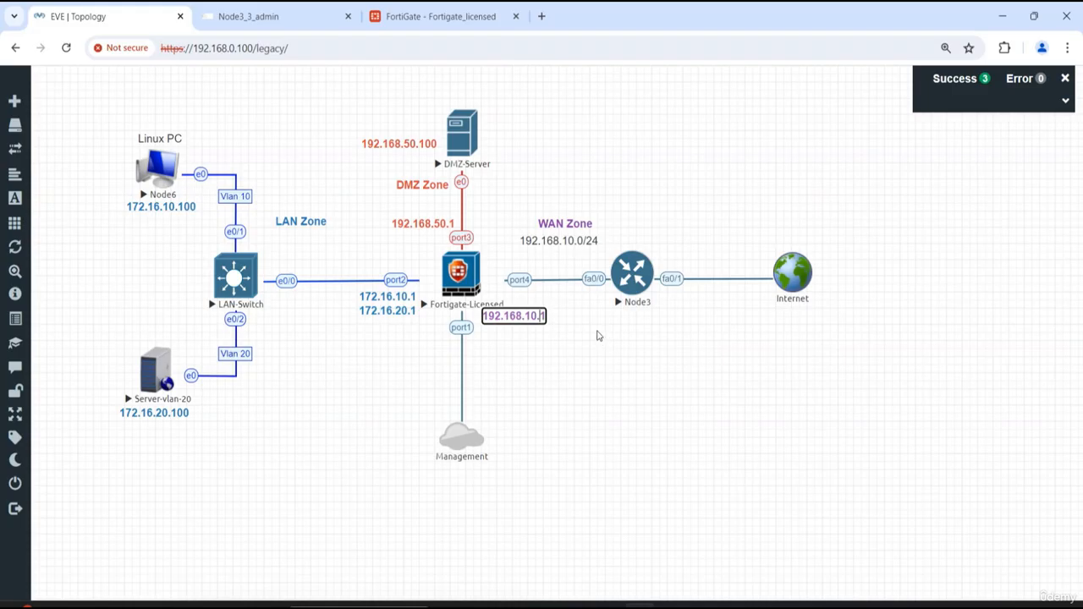
drag(536, 346, 622, 317)
double_click(622, 317)
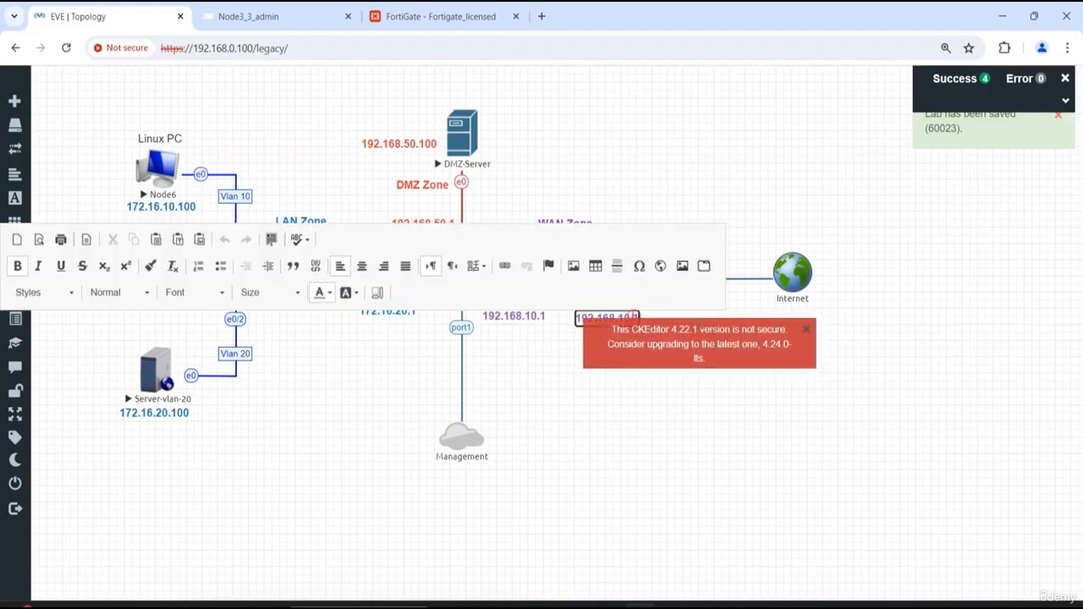
click(806, 329)
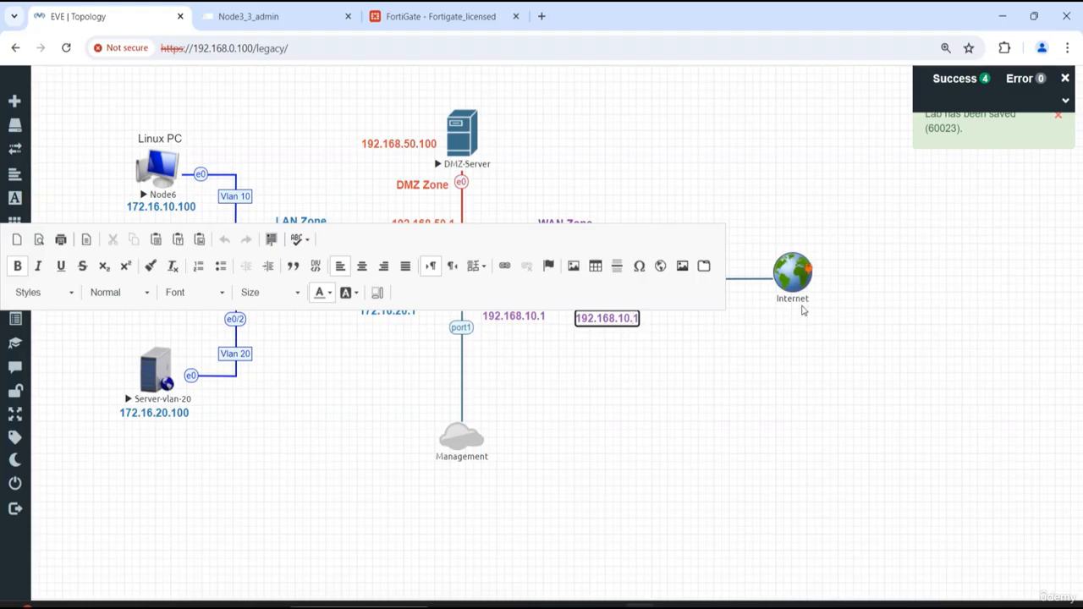
text(00)
click(670, 401)
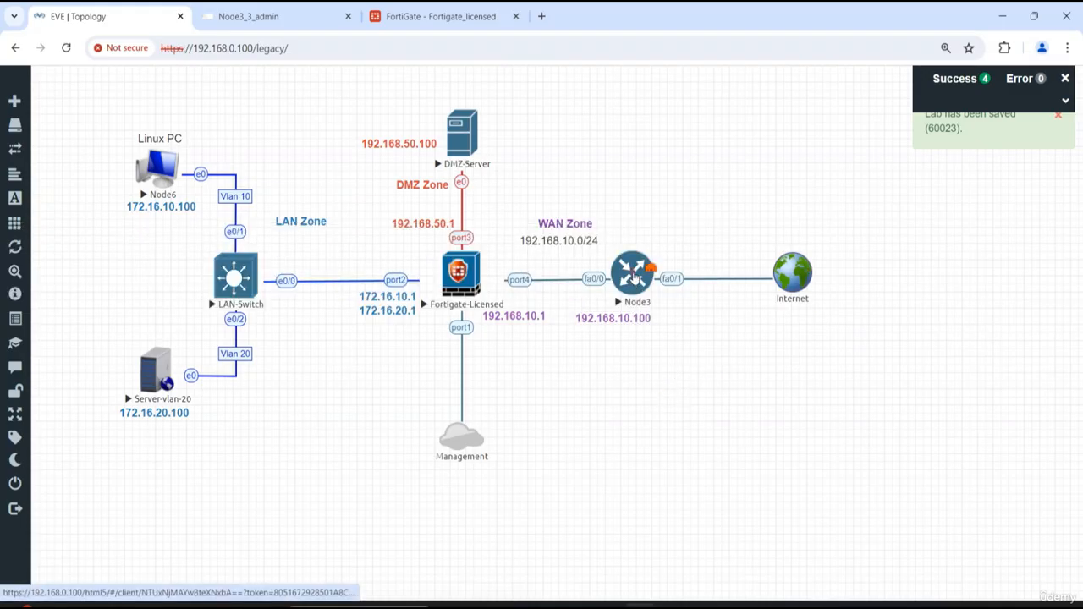
- Shift Node3 and the Internet network farther from the FortiGate, and place 192.168.10.100 above fa0/0 and 192.168.10.1 below port4
drag(635, 277, 679, 278)
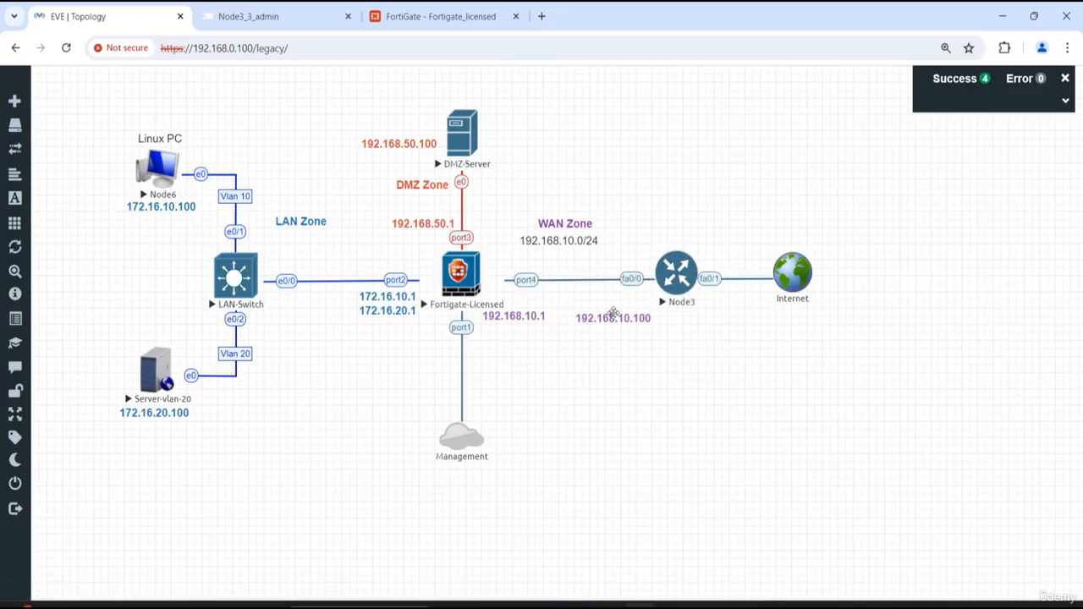
click(612, 316)
drag(612, 316, 611, 265)
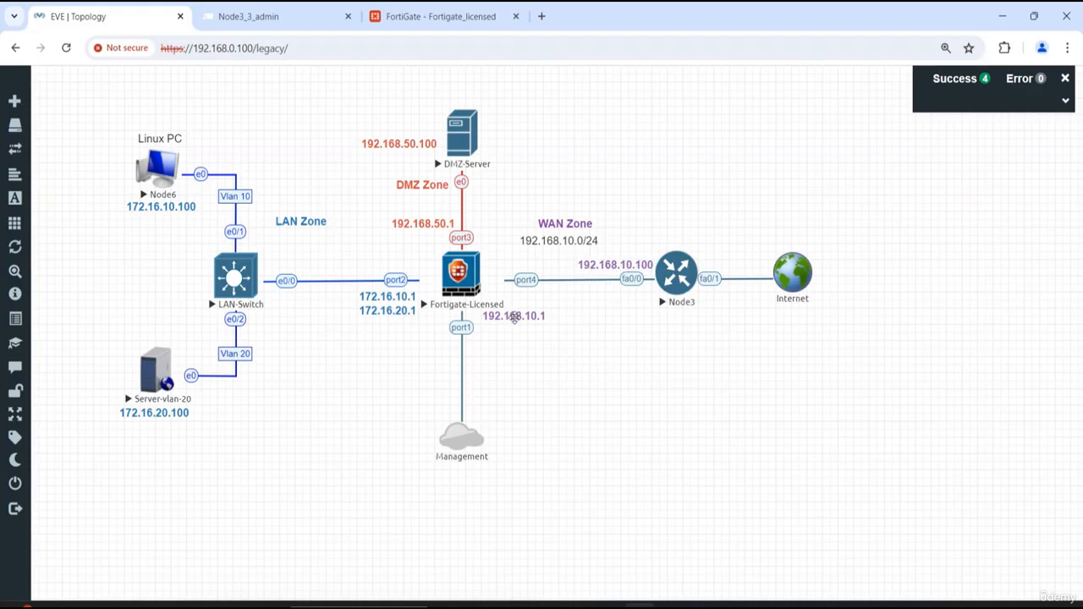
drag(522, 316, 522, 296)
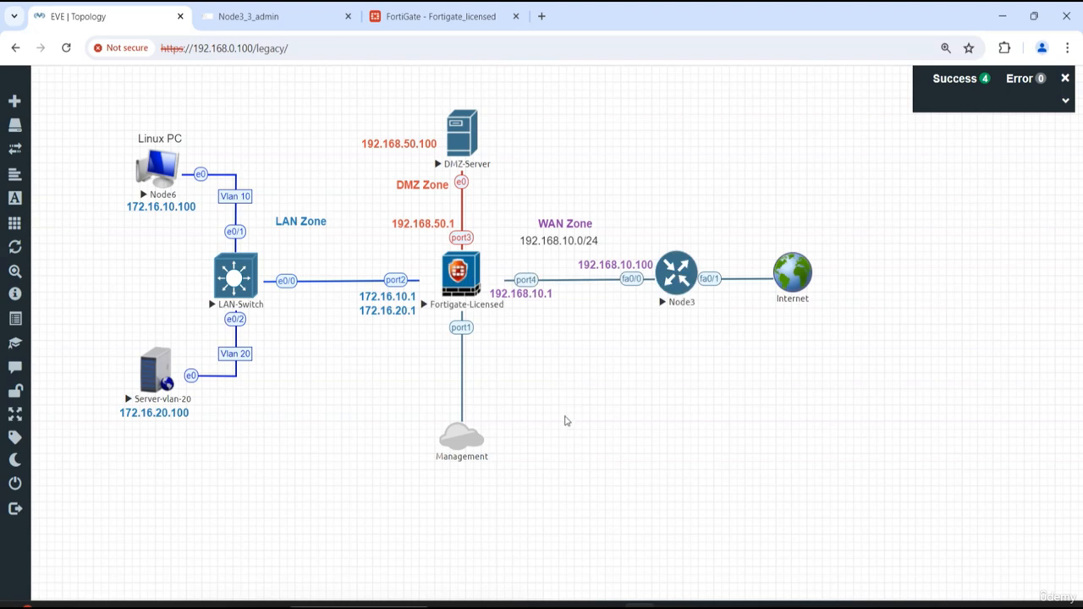
drag(798, 284, 819, 281)
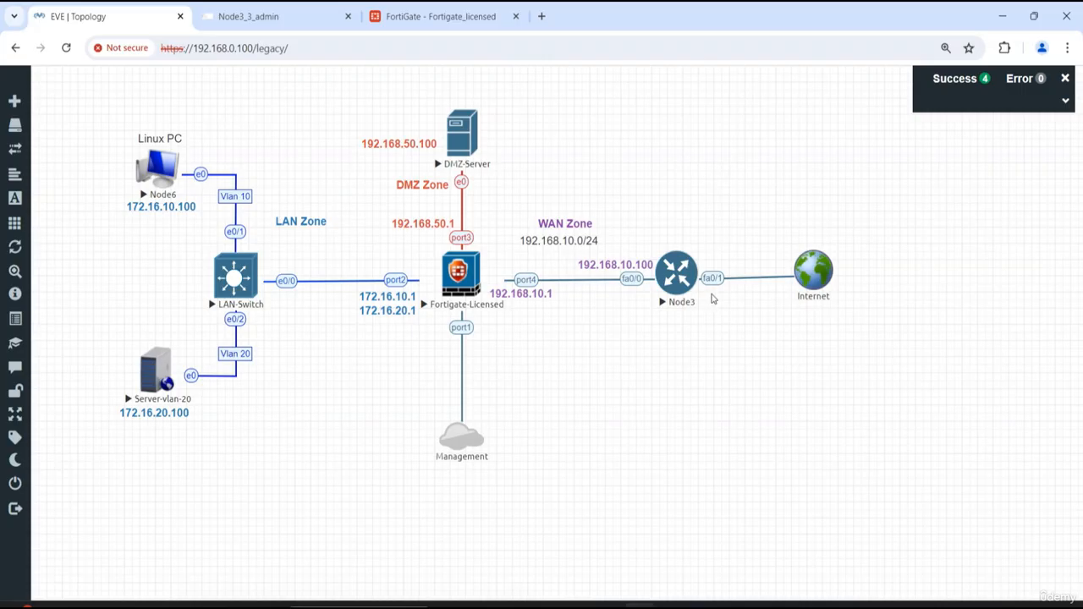
- Reopen Node3's console and clear the stray text to reach an empty Router# prompt
click(671, 282)
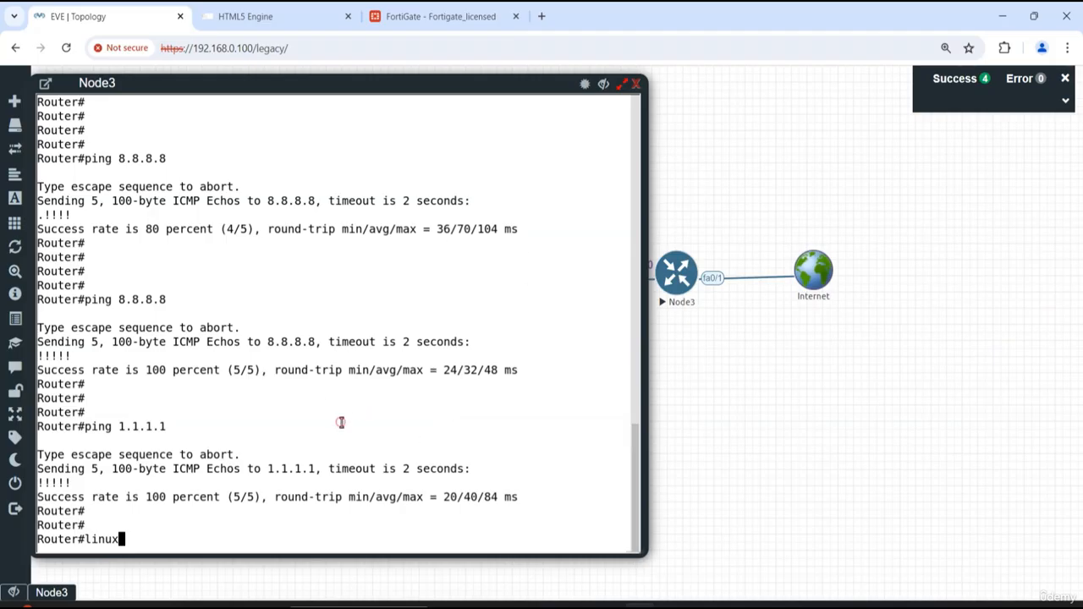
click(637, 84)
click(677, 272)
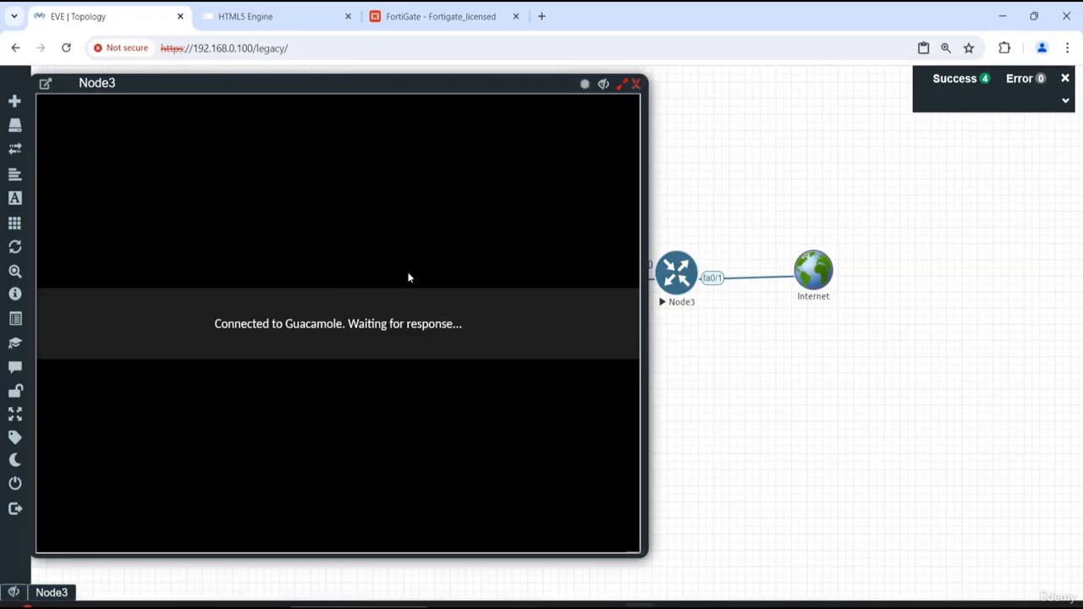
key(Return)
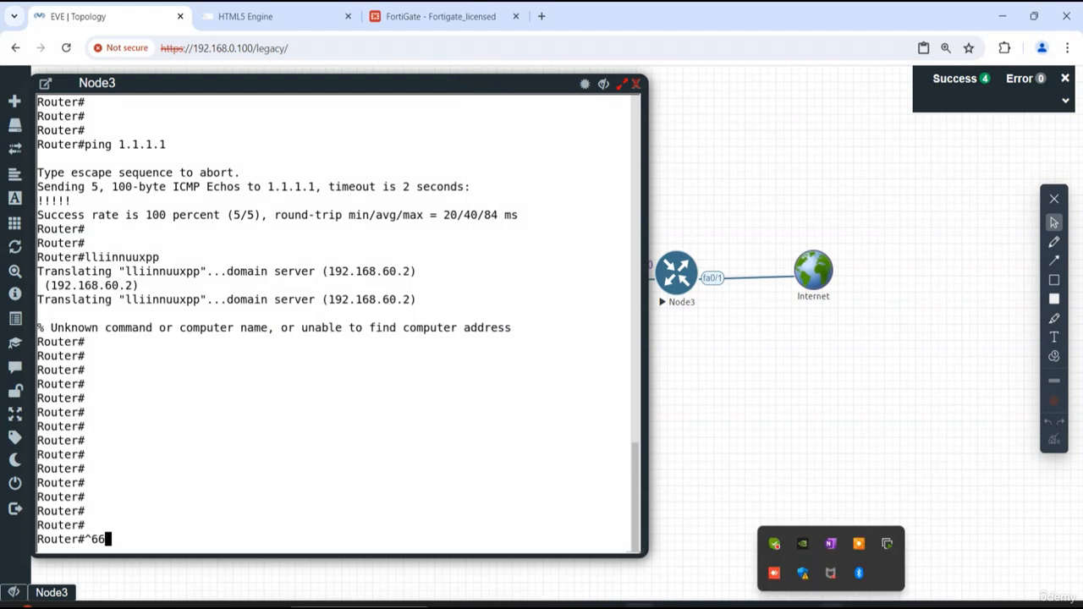
key(BackSpace)
key(BackSpace)
key(BackSpace)
- List the router's interfaces with "show ip int b" and check the FastEthernet1/0 address
text(show ip int b)
key(Return)
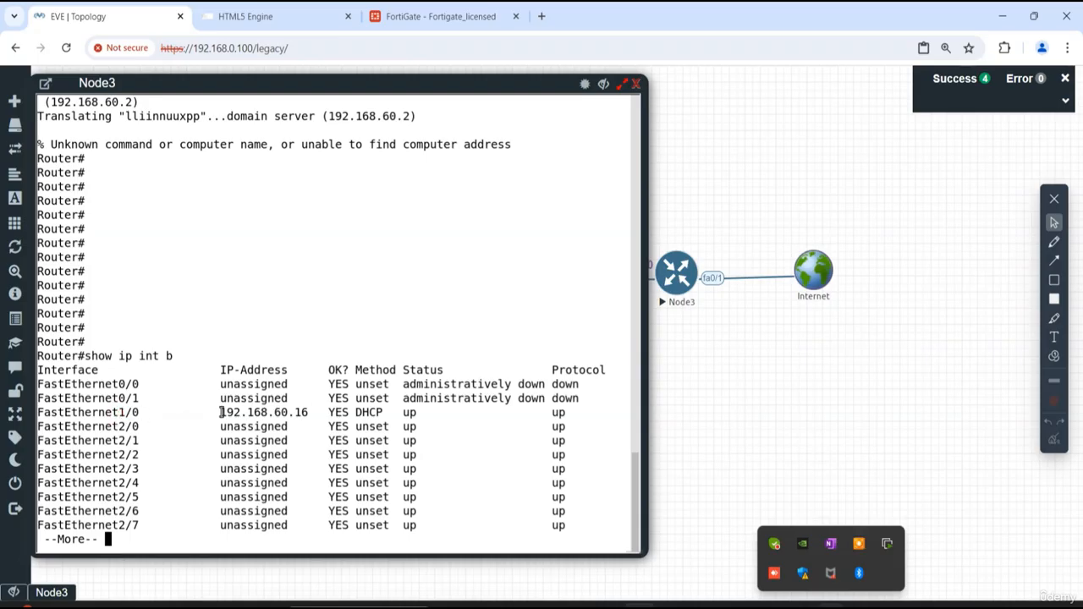
drag(220, 412, 315, 413)
key(q)
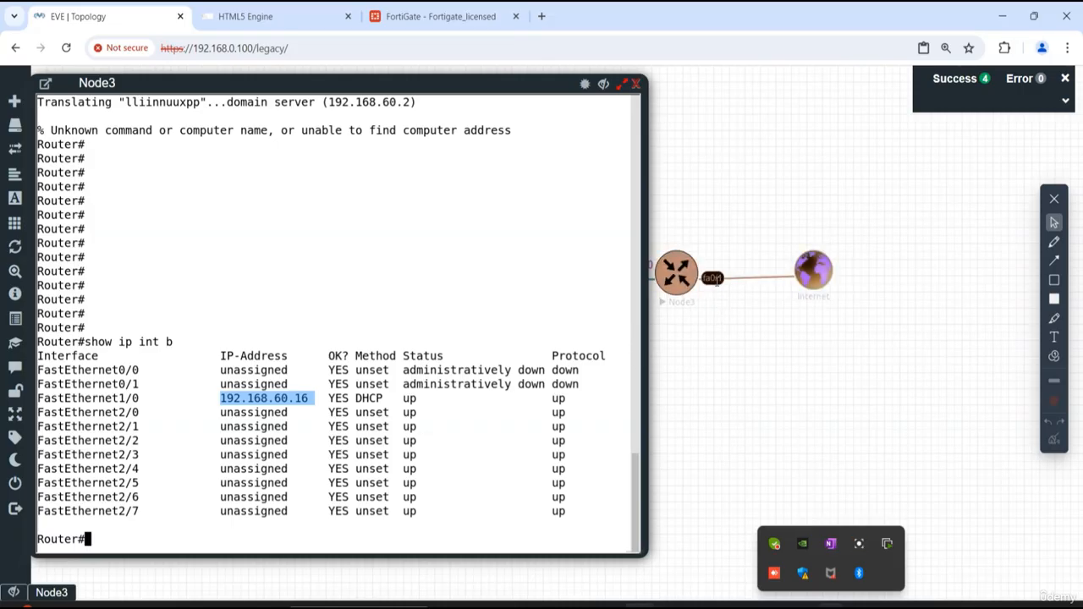
- Enter global configuration mode on Node3 and open interface FastEthernet 1/0 for configuration
click(274, 489)
text(config)
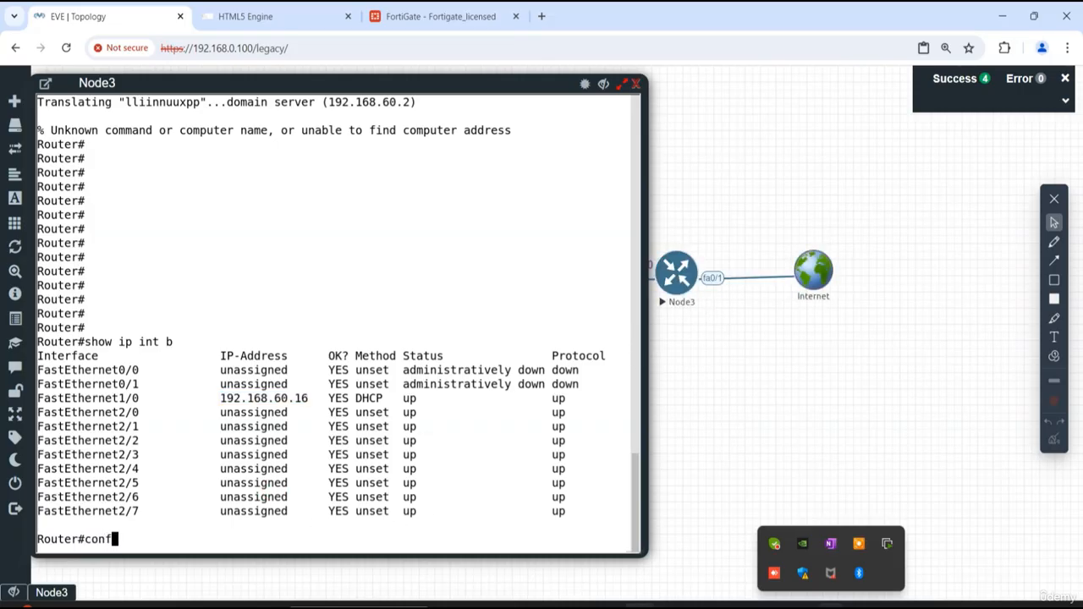
key(Return)
key(Return)
key(Return)
key(Return)
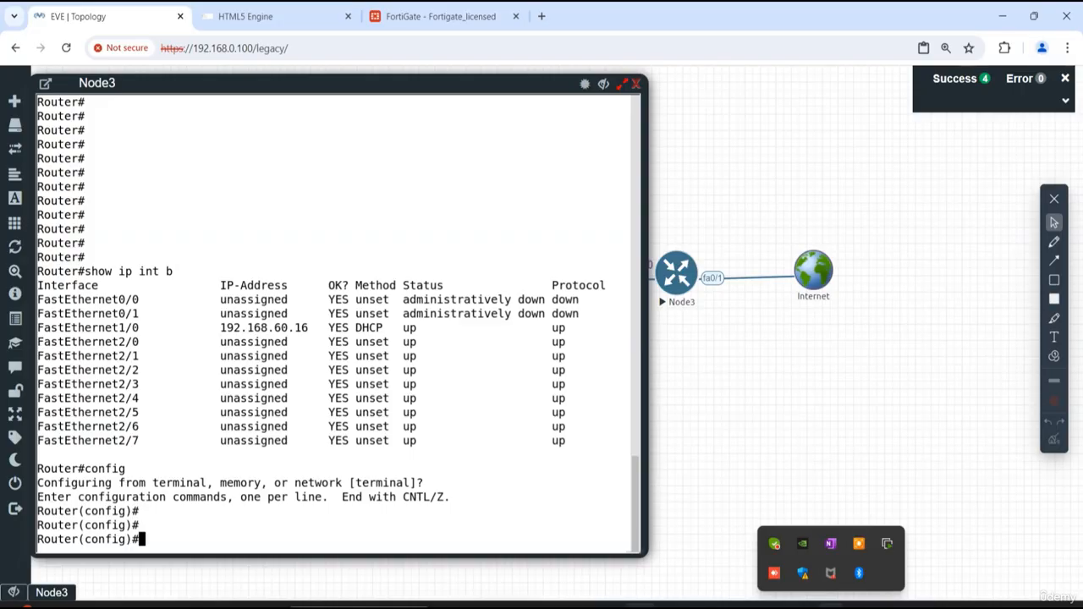
text(int fa)
key(Tab)
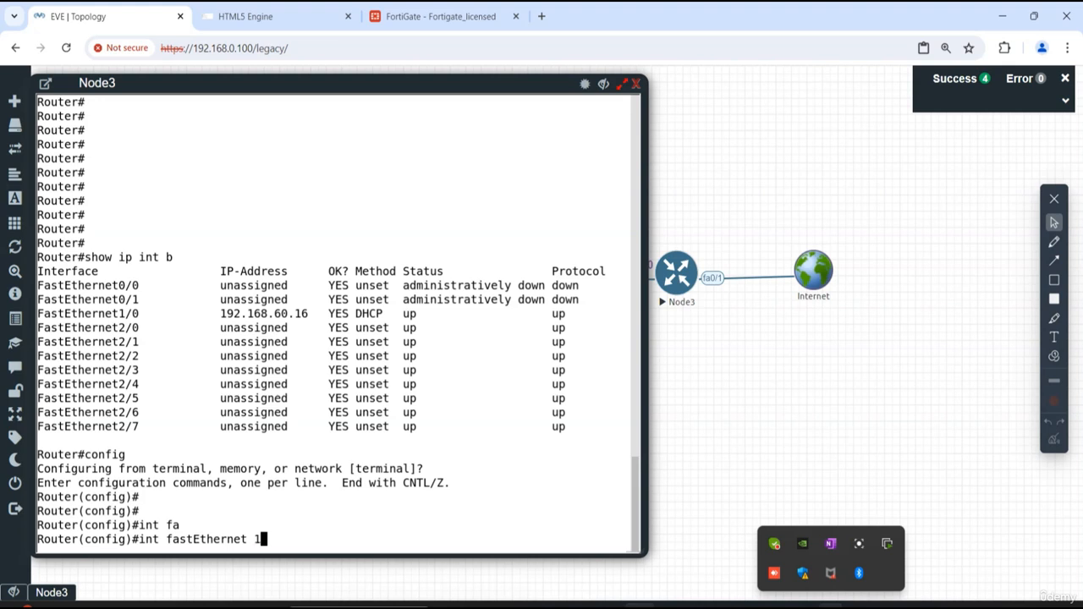
text(1/0)
key(Return)
- Try to remove the DHCP setting from FastEthernet 1/0 with "no ip dhcp"
text(no ip dh)
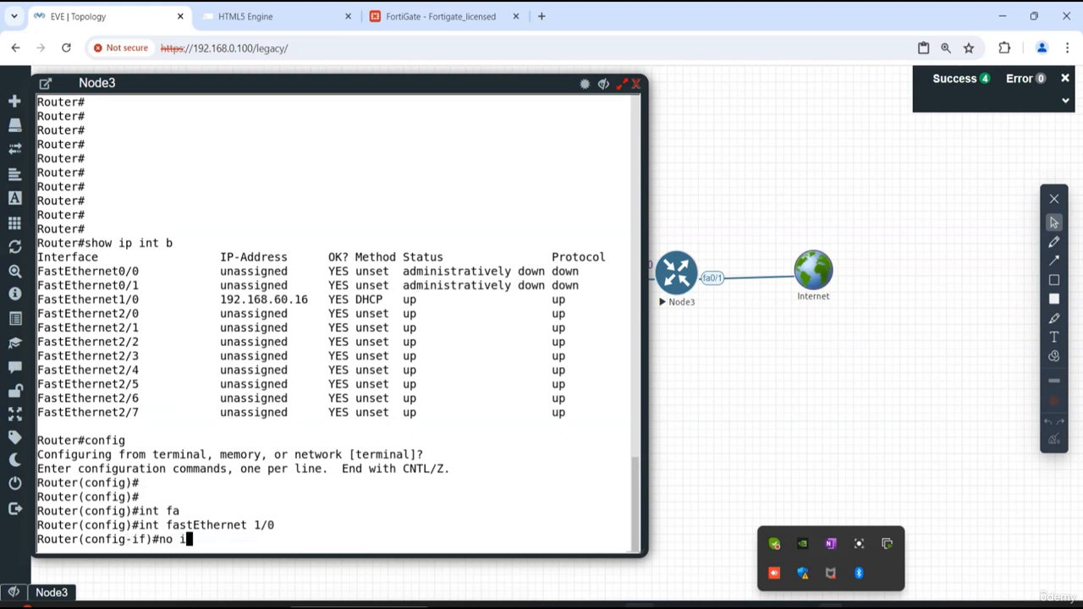
key(Tab)
key(Return)
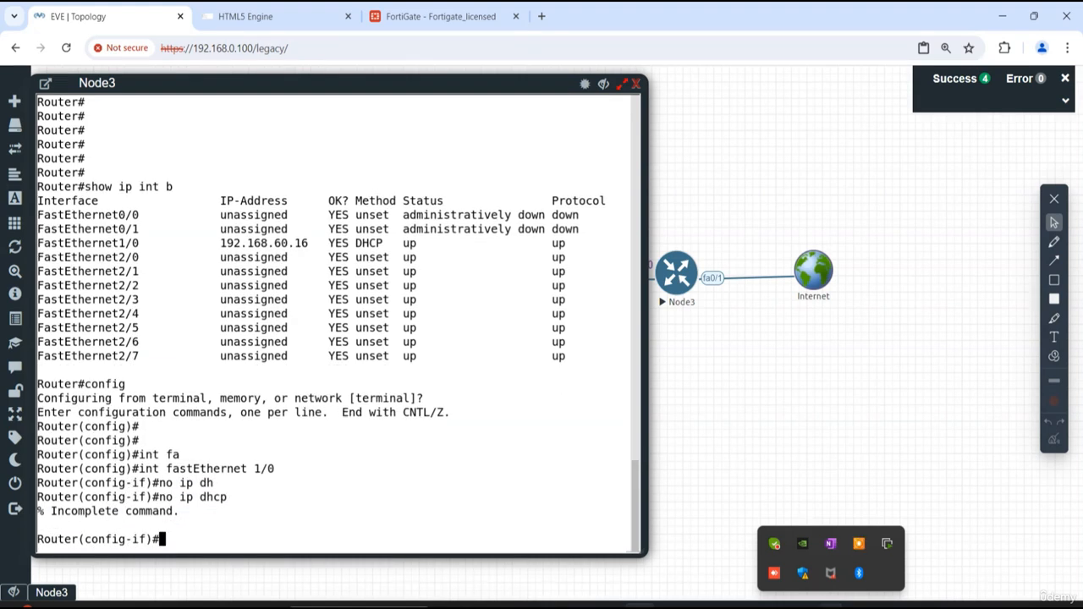
- Remove DHCP addressing from FastEthernet 1/0 with "no ip address dhcp"
text(no ip add)
key(Tab)
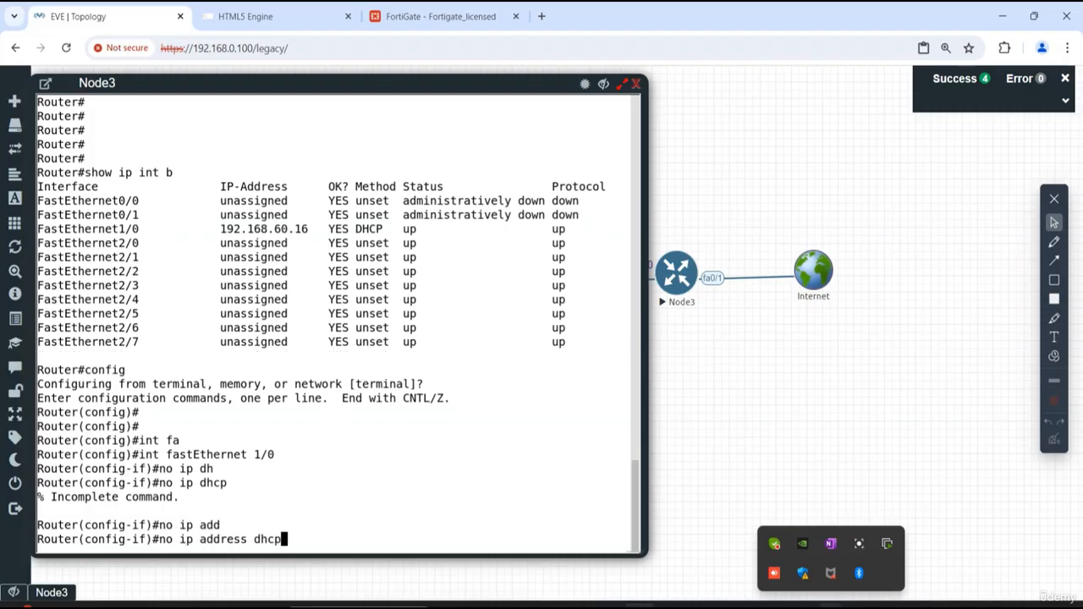
text(dhcp)
key(Return)
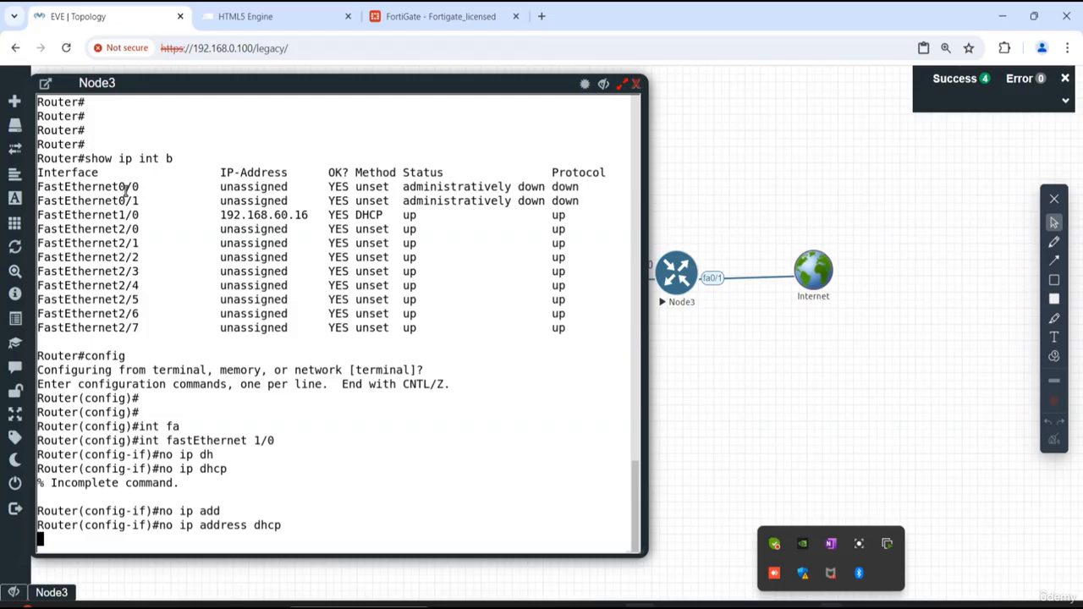
- Leave the FastEthernet 1/0 configuration and open interface fa0/1 for configuration on Node3
text(e)
key(Return)
key(Return)
key(Return)
key(Return)
key(Return)
key(Return)
text(int )
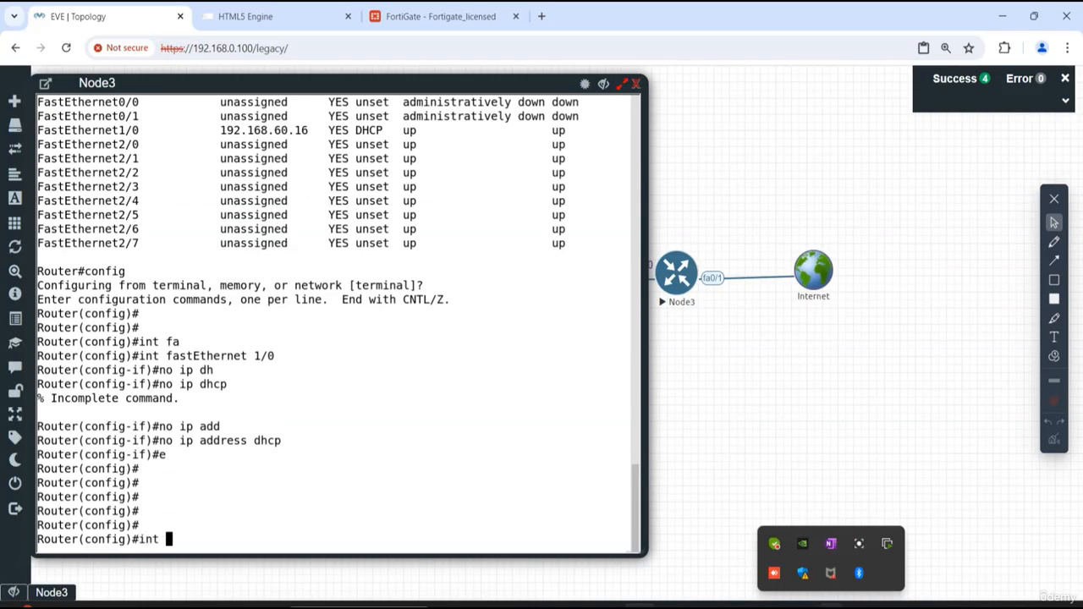
text(fa0/1)
key(Return)
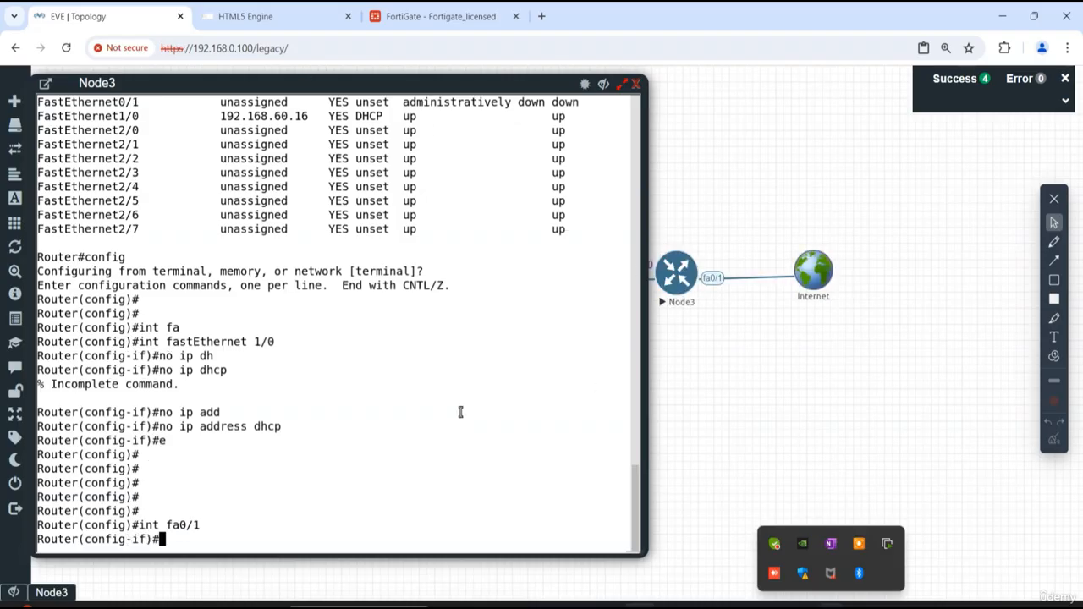
- Set fa0/1 to obtain its address automatically with "ip address dhcp"
text(ip add)
key(Tab)
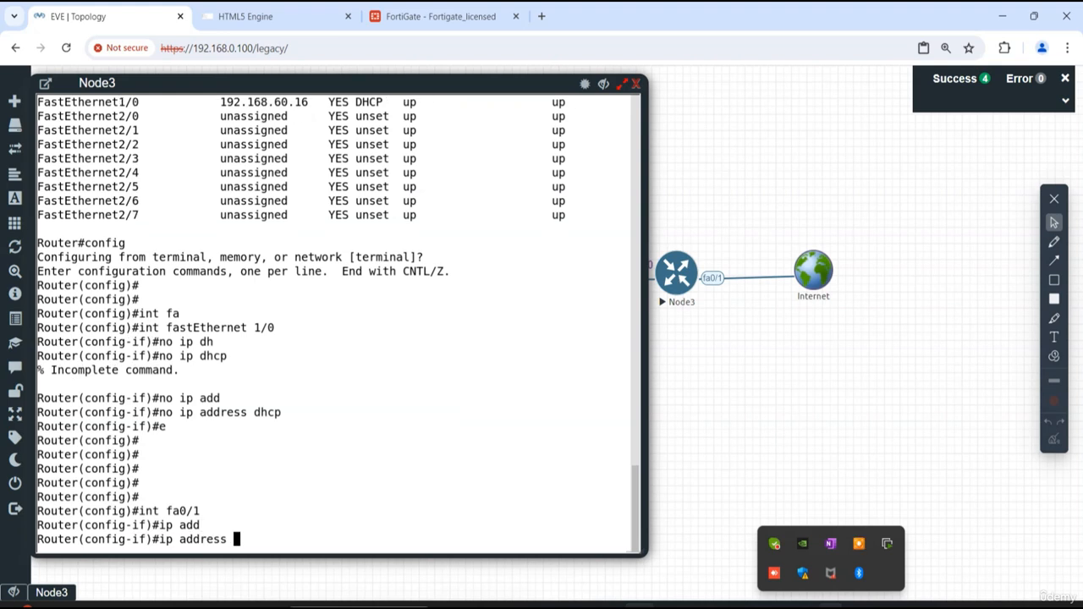
text(dhc)
key(Tab)
key(Return)
- Enable fa0/1 with "no shutdown" and exit to global configuration mode
text(ex)
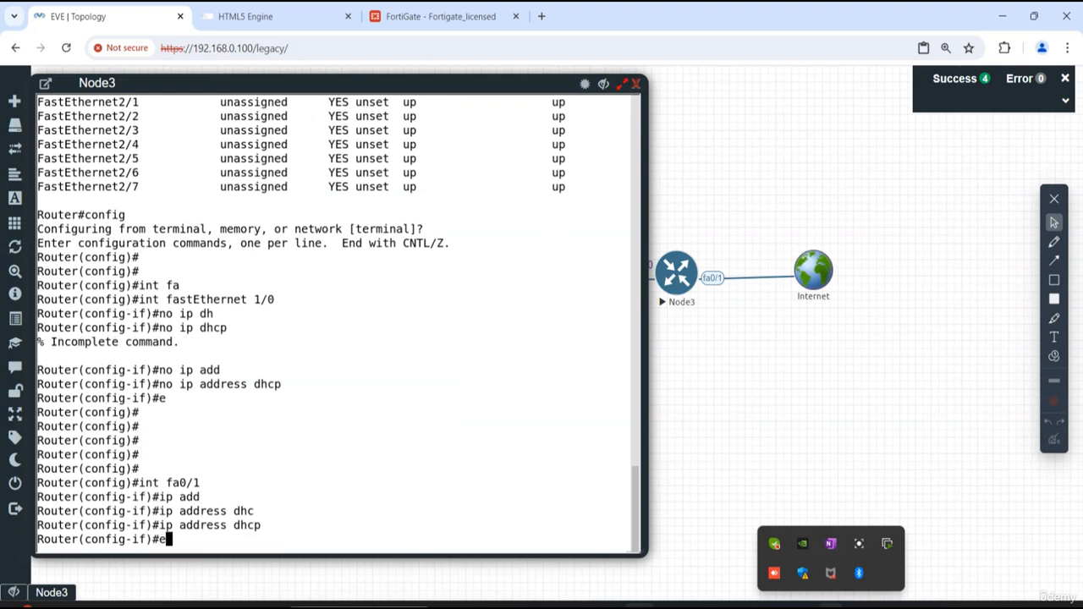
key(BackSpace)
key(BackSpace)
text(no shut)
key(Tab)
key(Return)
key(Return)
key(Return)
text(exit)
key(Return)
key(Return)
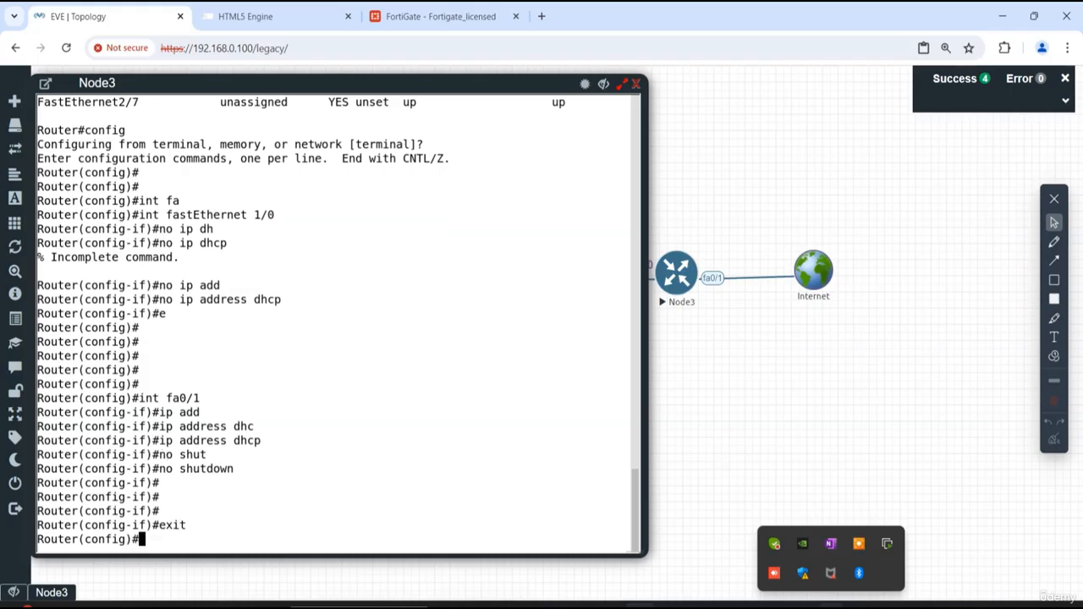
key(Return)
key(Return)
- Try to list the interfaces with "show int b" from global configuration mode
text(show )
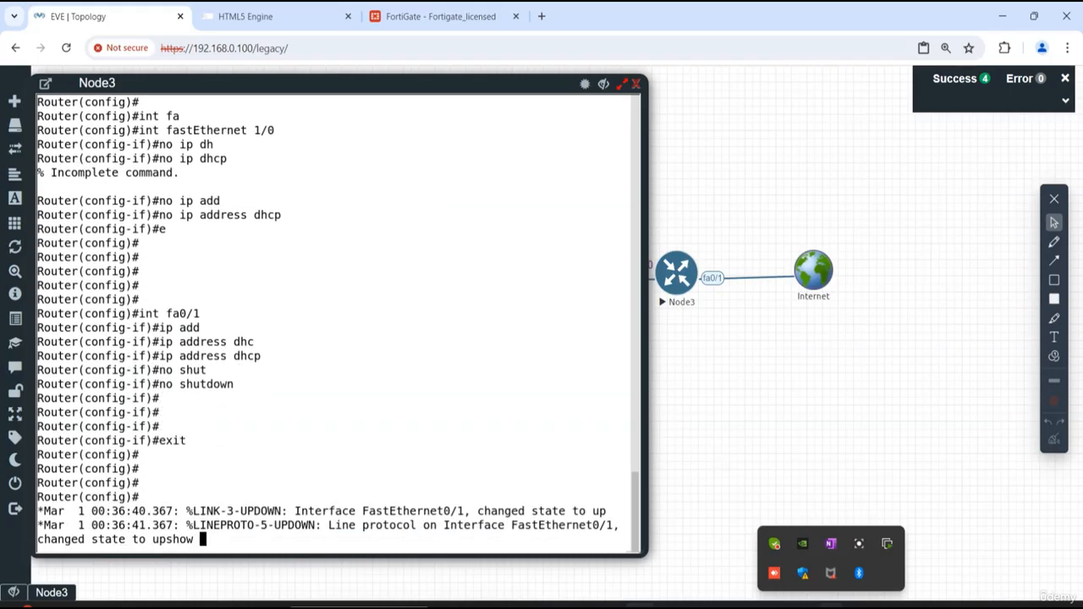
text(int b)
key(Return)
key(Return)
key(Return)
key(Return)
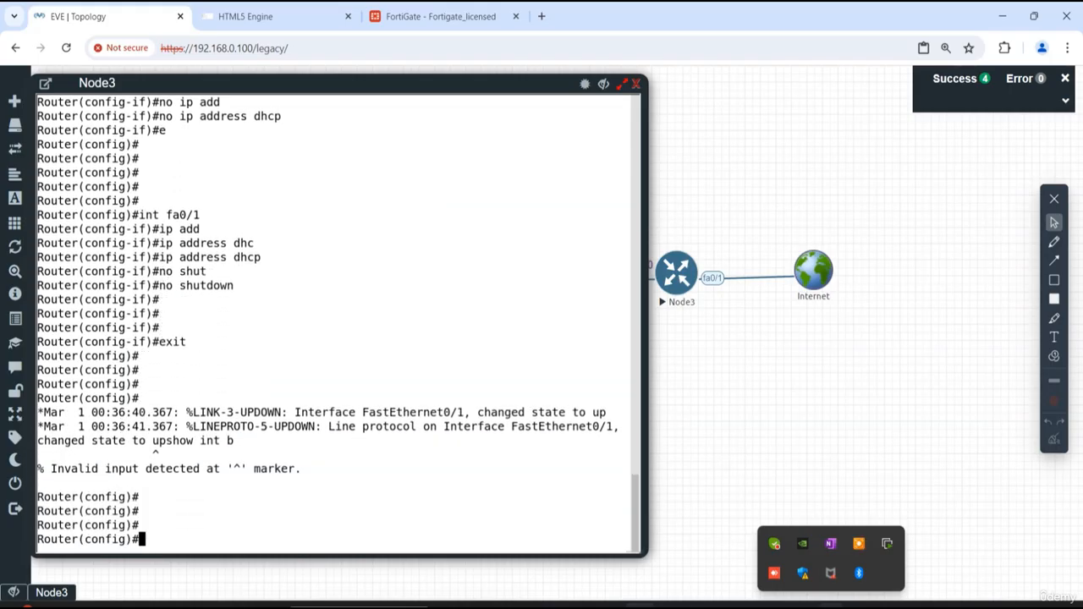
- List Node3's interface addresses with "do show ip int b" and compare them with the topology behind the console
text(do show int b)
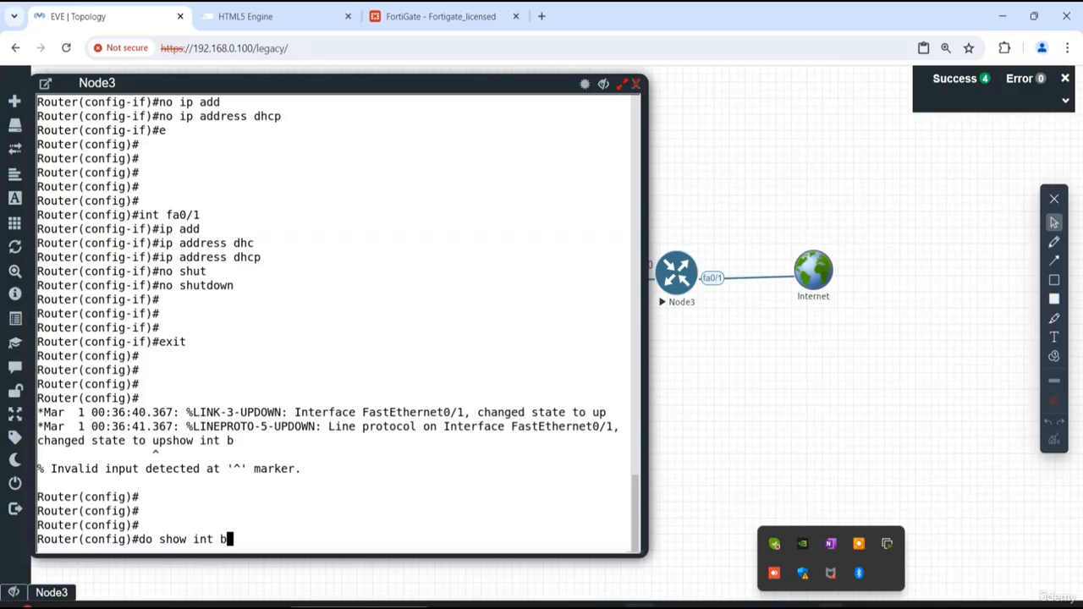
key(BackSpace)
key(BackSpace)
key(BackSpace)
key(BackSpace)
key(BackSpace)
text(ip int b)
key(Return)
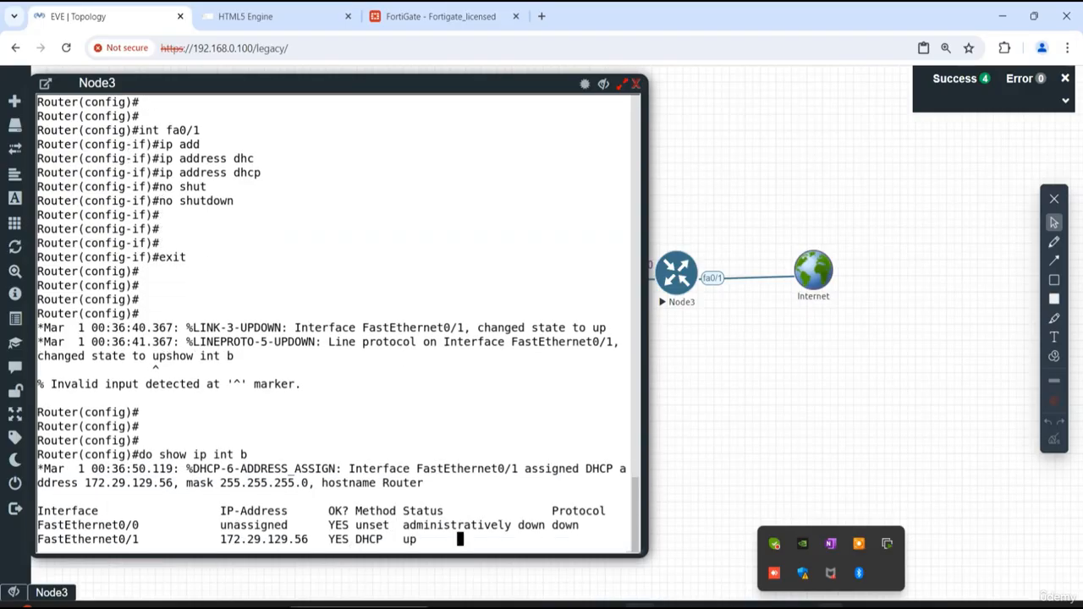
click(584, 85)
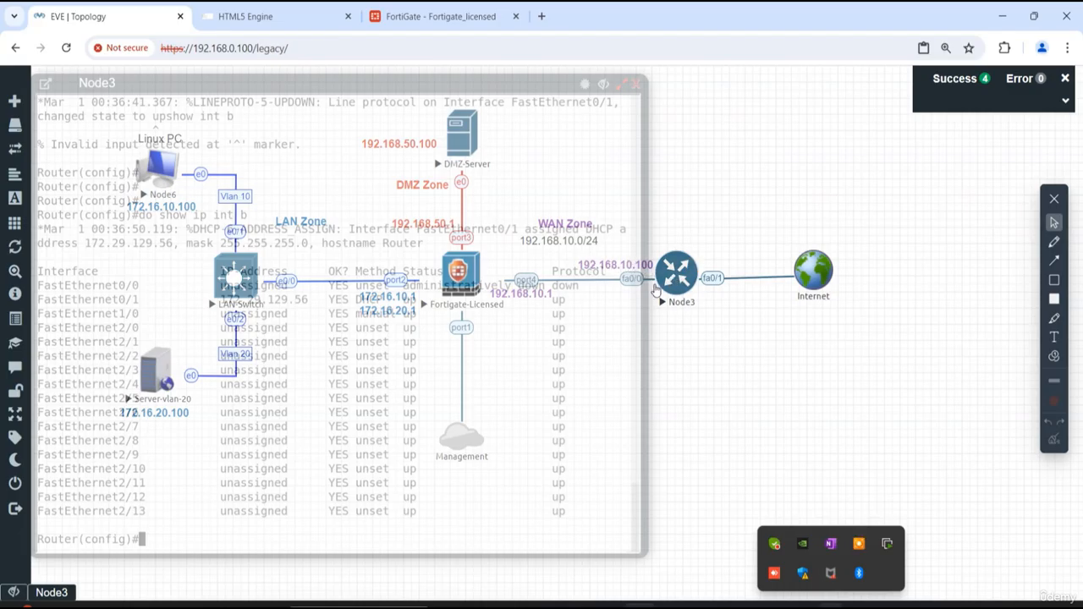
click(584, 84)
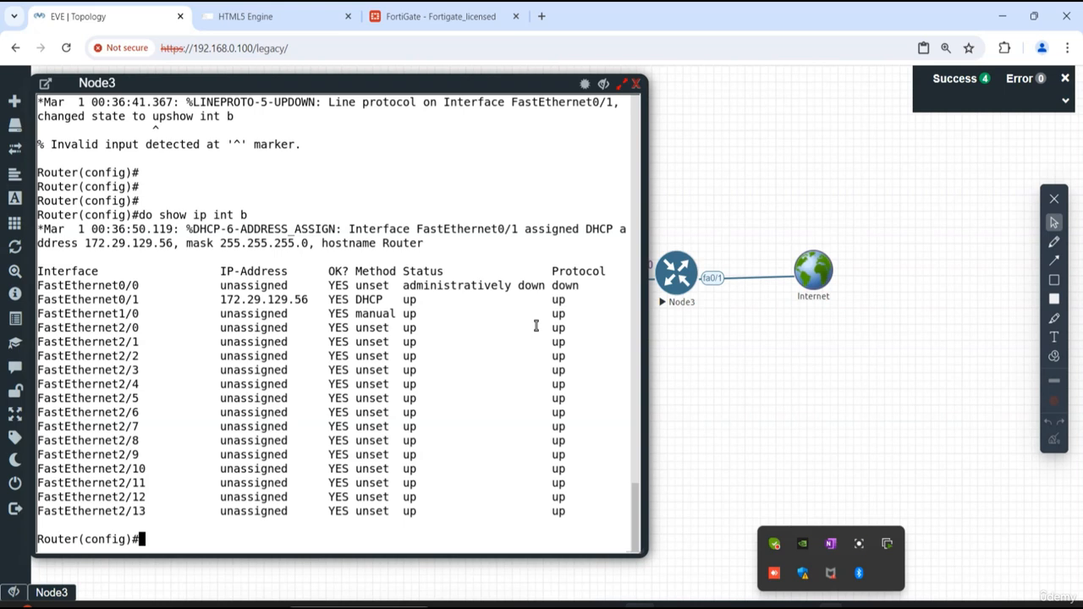
- Open interface fa0/0 for configuration on Node3
text(int fa0/0)
key(Return)
key(Return)
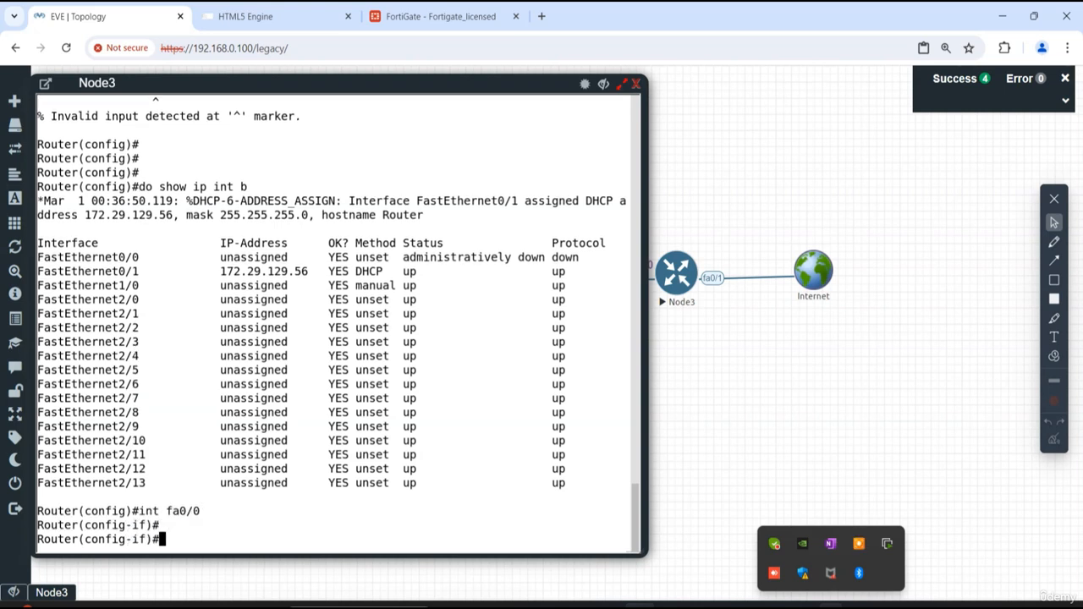
click(831, 606)
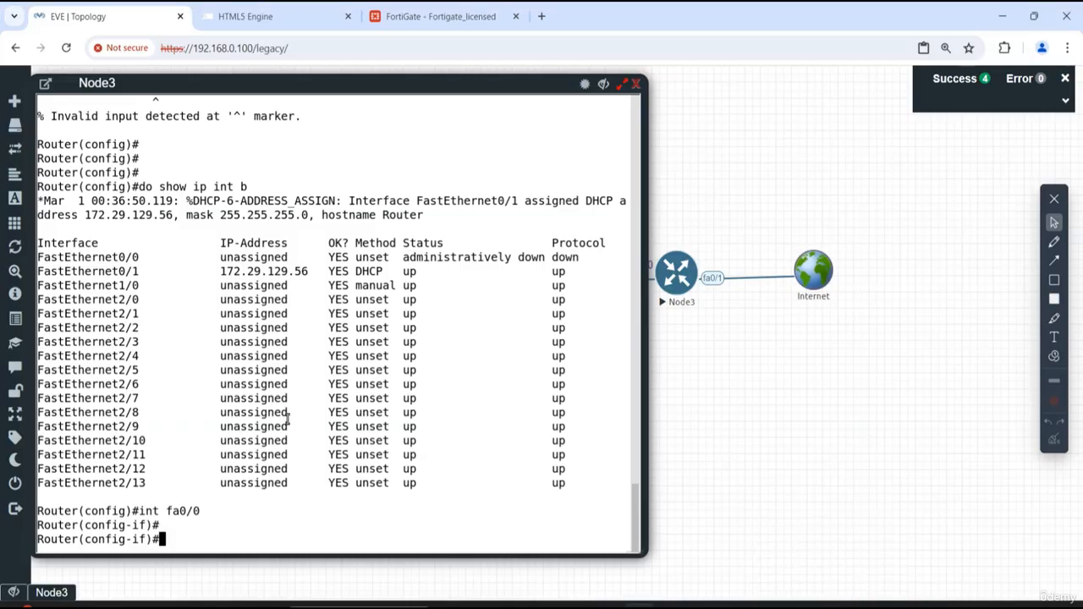
- Assign the address 192.168.10.100 with mask 255.255.255.0 to fa0/0
text(ip add)
key(Tab)
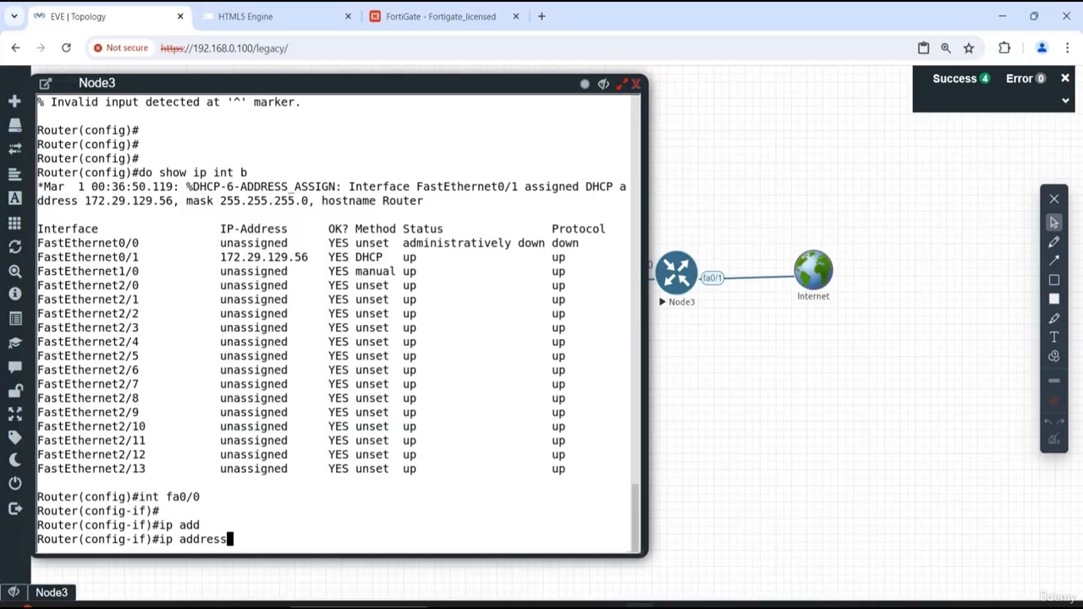
text(192.168.10)
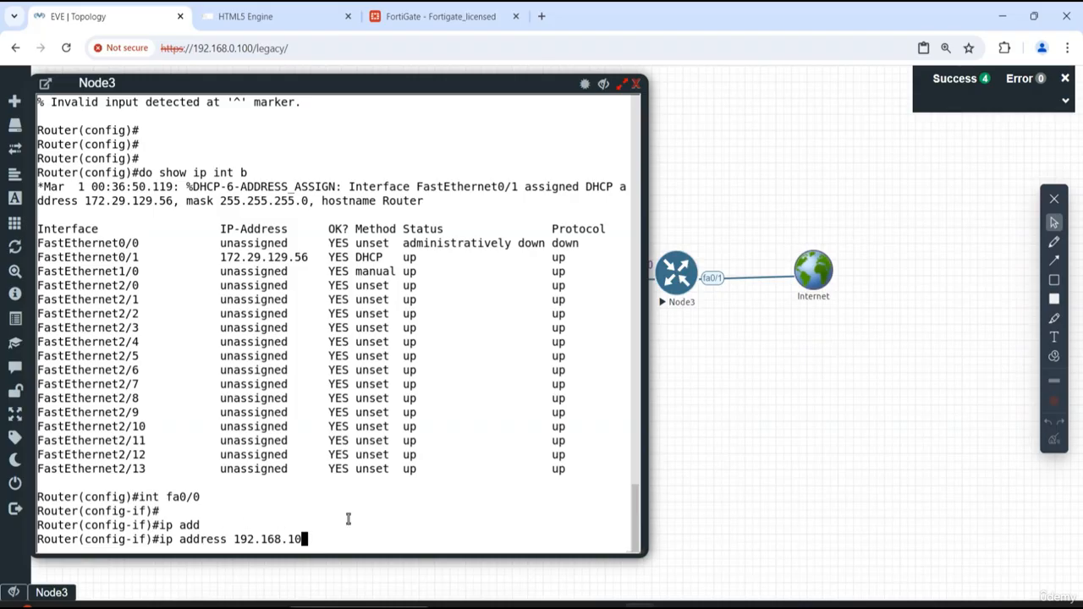
click(586, 87)
text(.100 255.255.255.0)
key(Return)
- Enable fa0/0 with "no shutdown" and exit to global configuration mode
text(no shut)
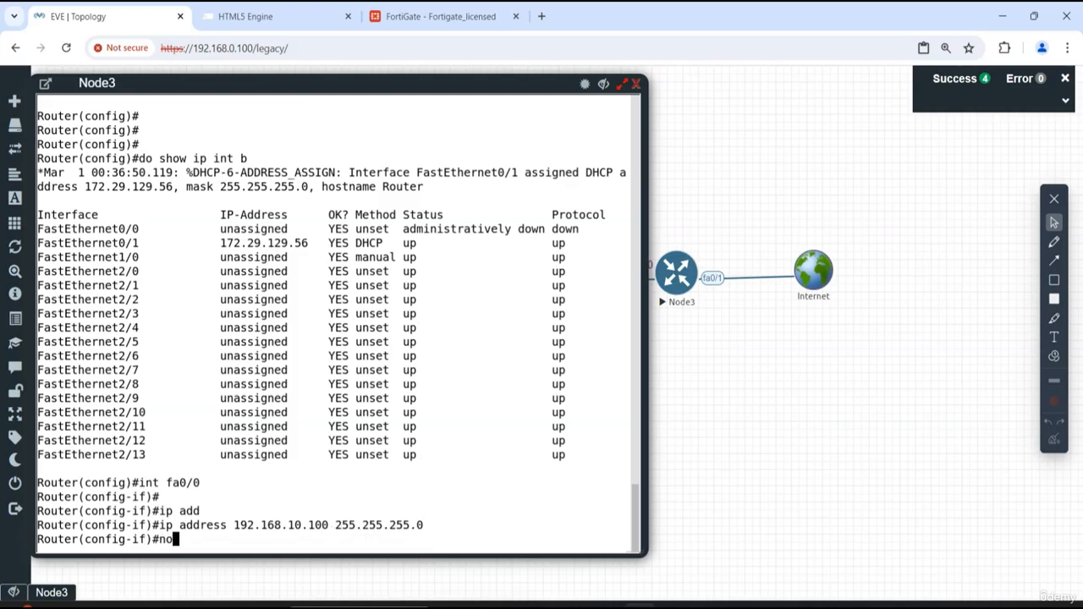
key(Tab)
key(Return)
key(Return)
key(Return)
key(Return)
key(Return)
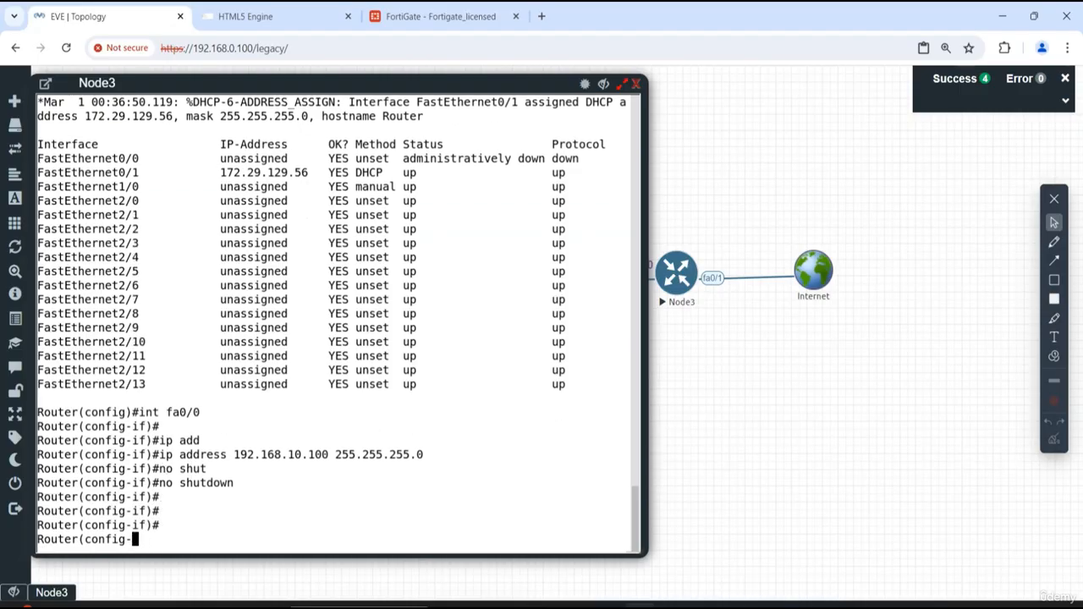
text(exit)
key(Return)
key(Return)
key(Return)
key(Return)
key(Return)
key(Return)
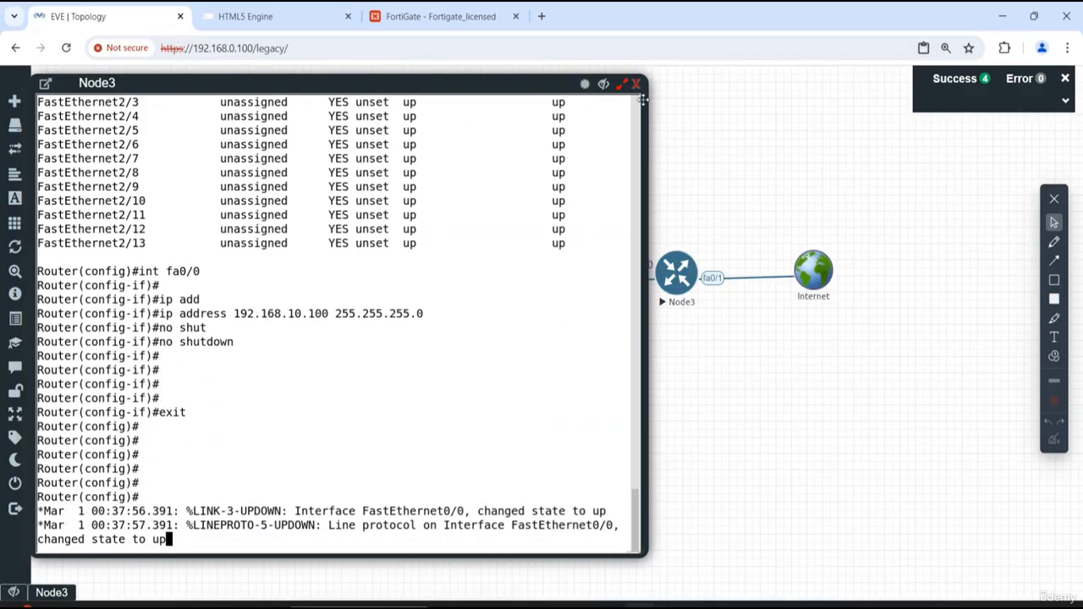
key(Return)
key(Return)
key(Return)
key(Return)
key(Return)
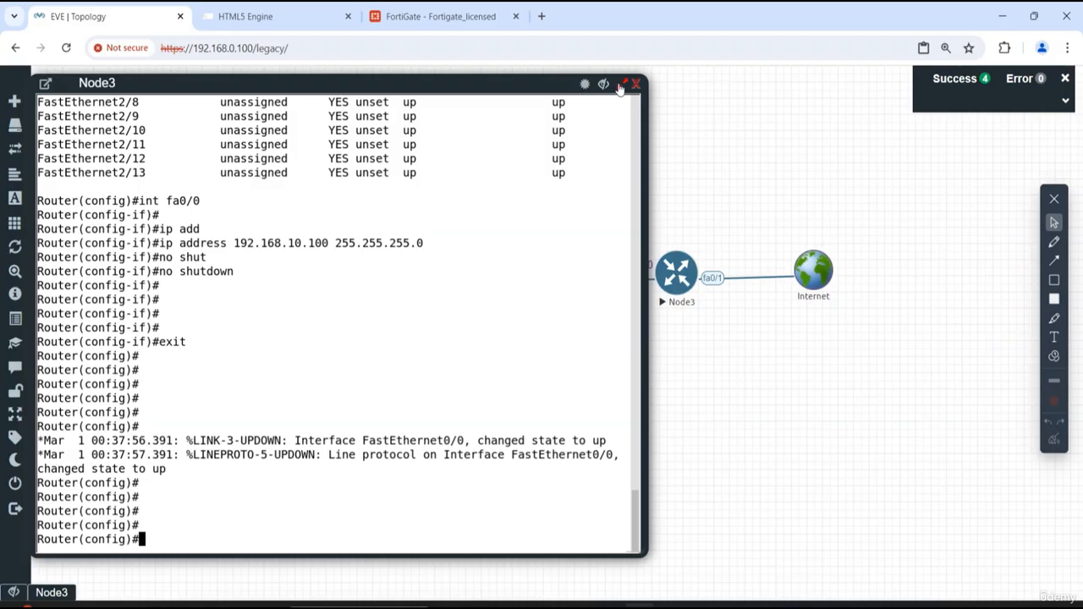
- Hide the Node3 console, switch to the FortiGate web interface, and open port4 from its network interfaces for editing
click(602, 86)
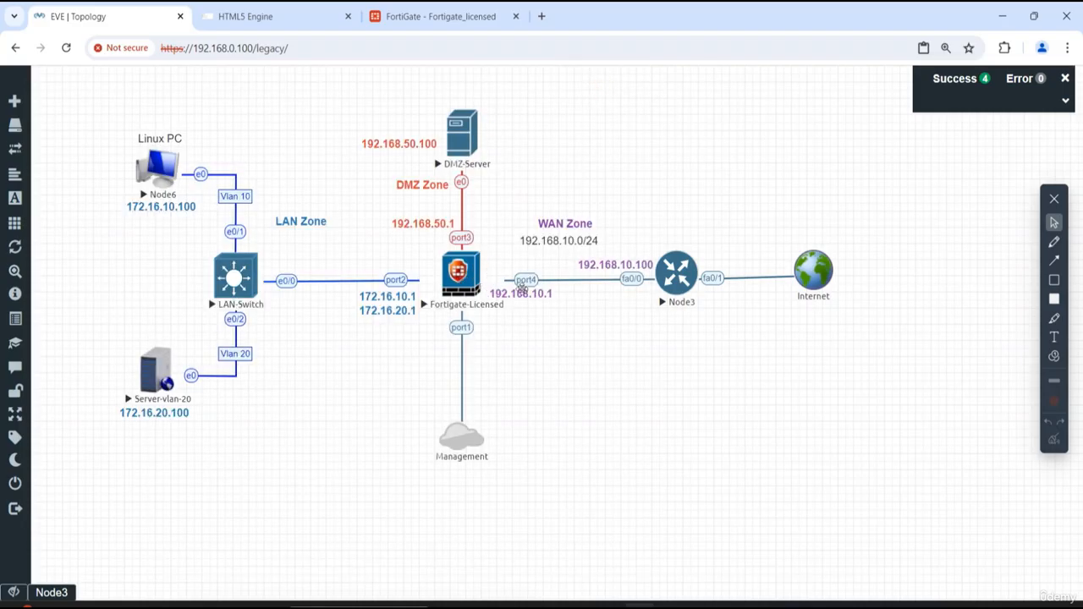
click(454, 23)
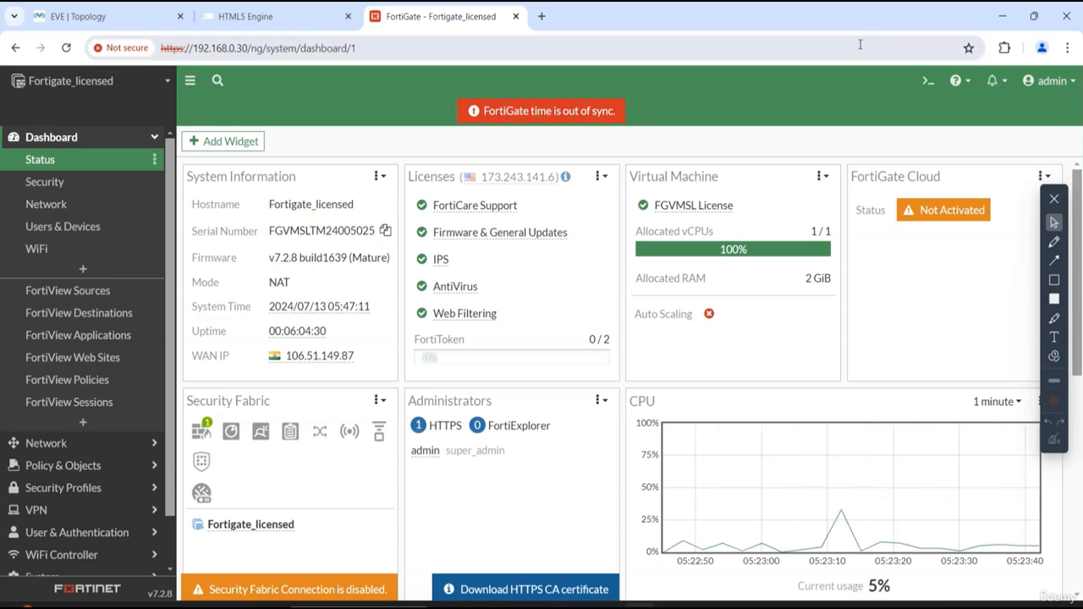
click(88, 444)
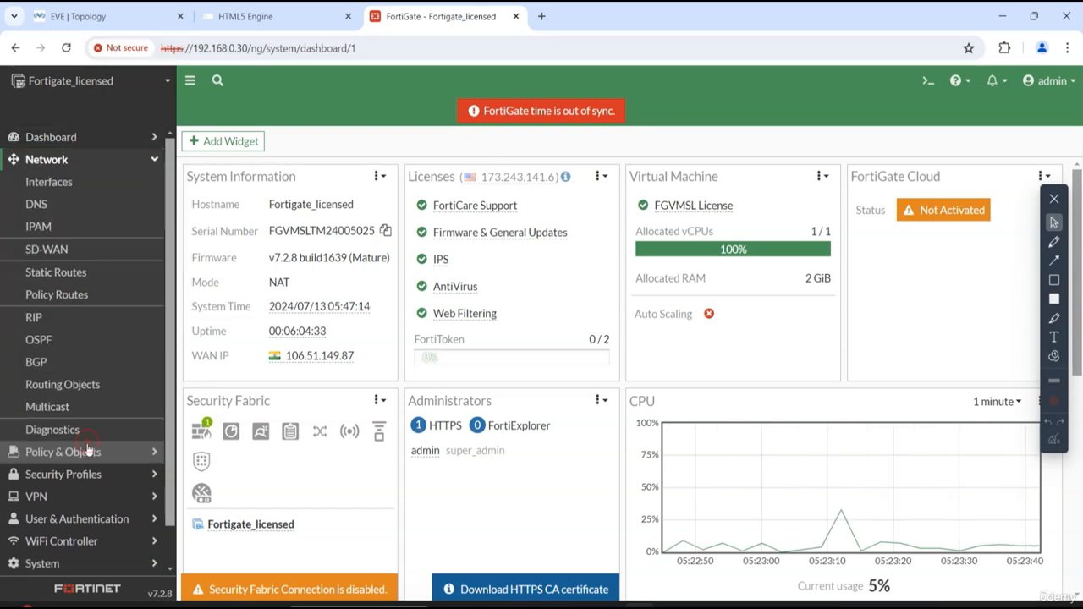
click(51, 186)
scroll(286, 427, down, 5)
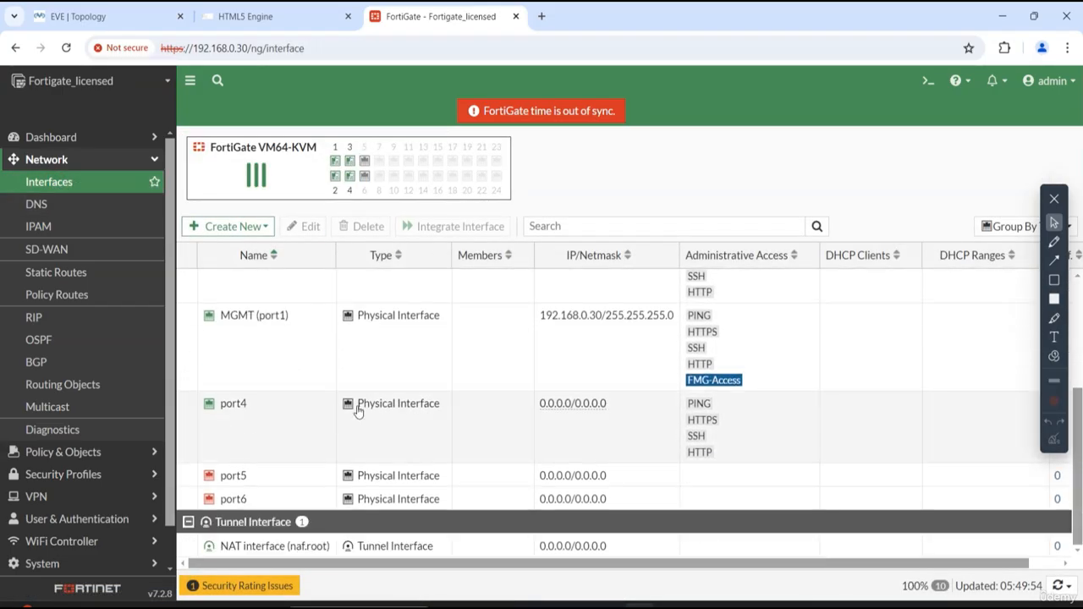
double_click(296, 418)
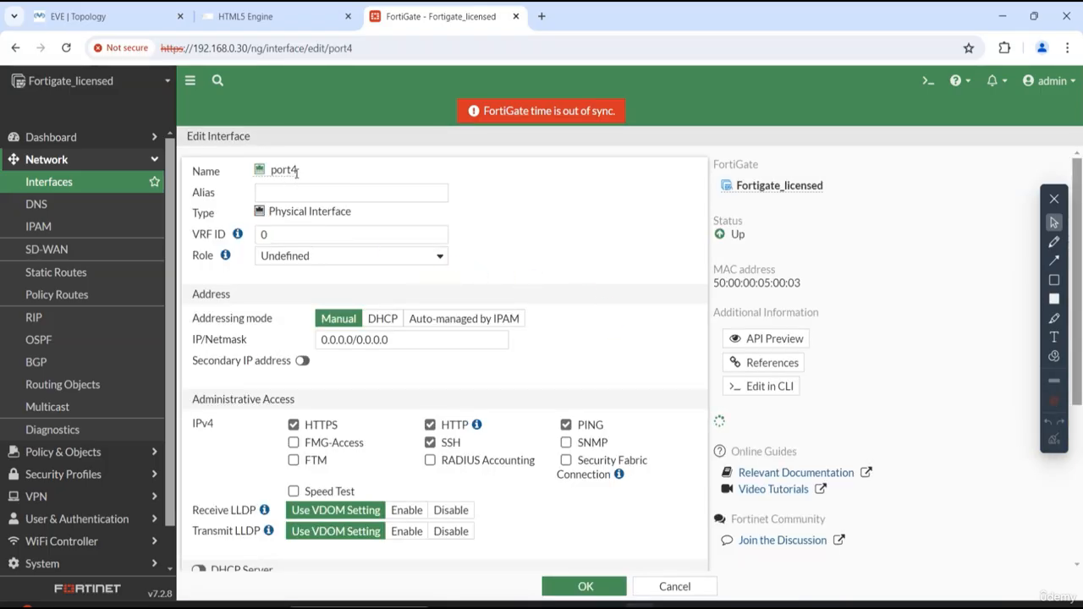
- Set port4's alias to WAN and its role to WAN
click(306, 197)
text(W)
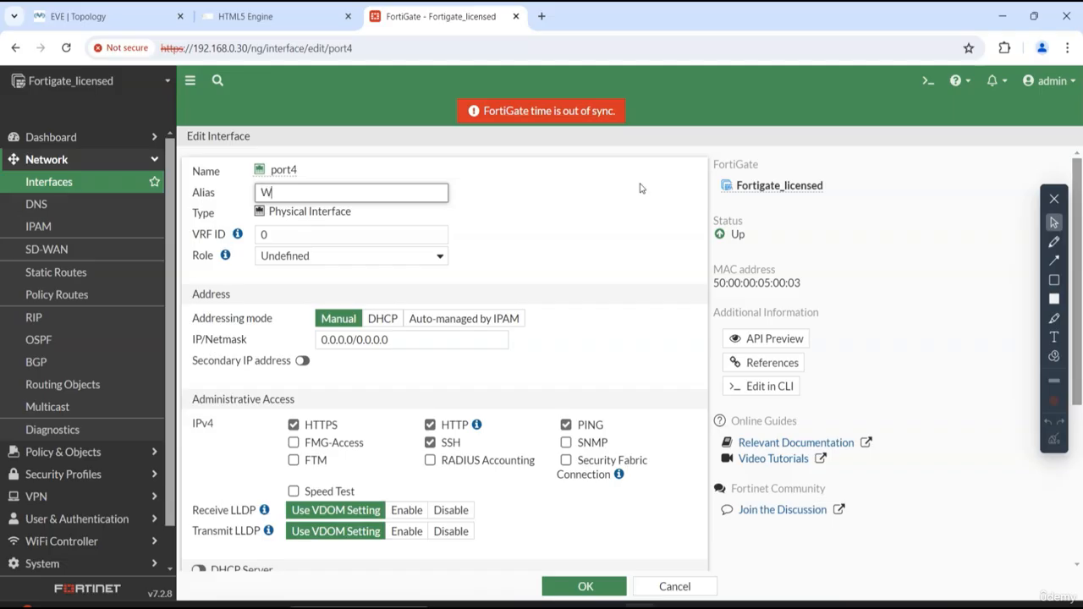
text(AN)
click(522, 218)
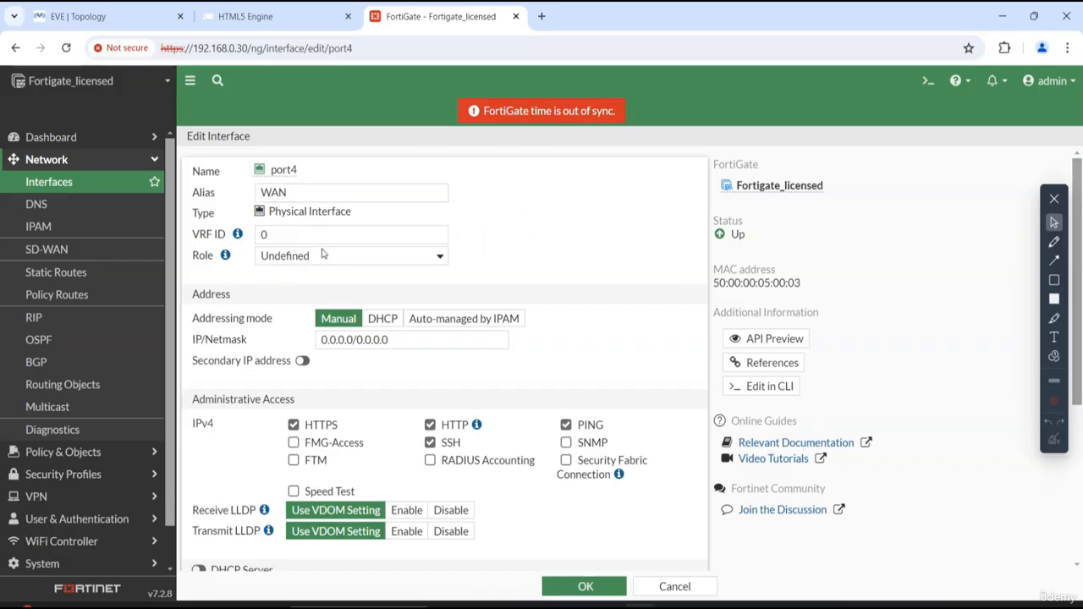
double_click(201, 256)
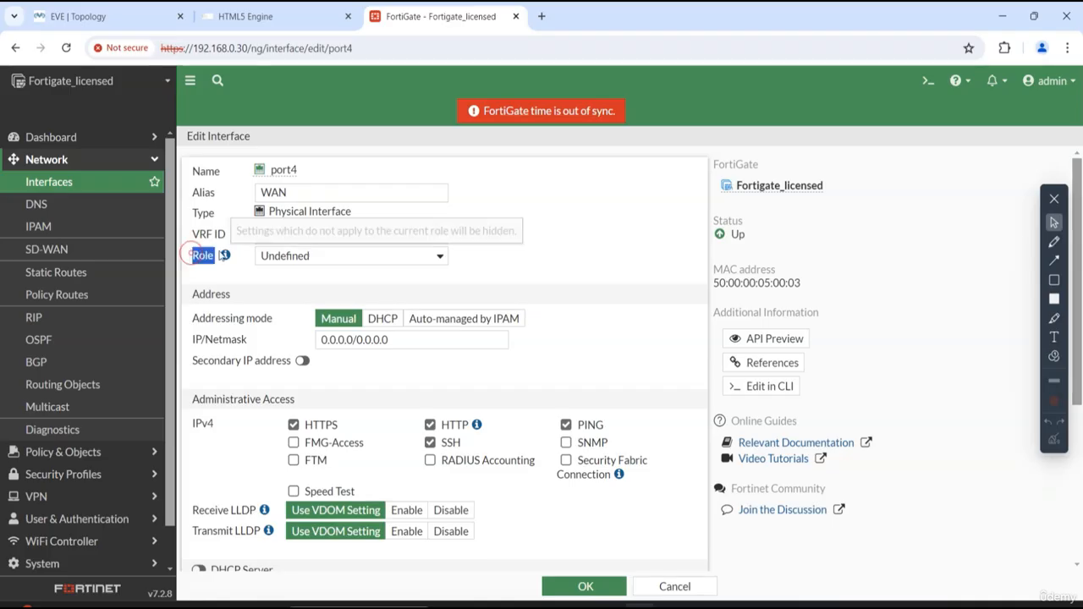
click(330, 263)
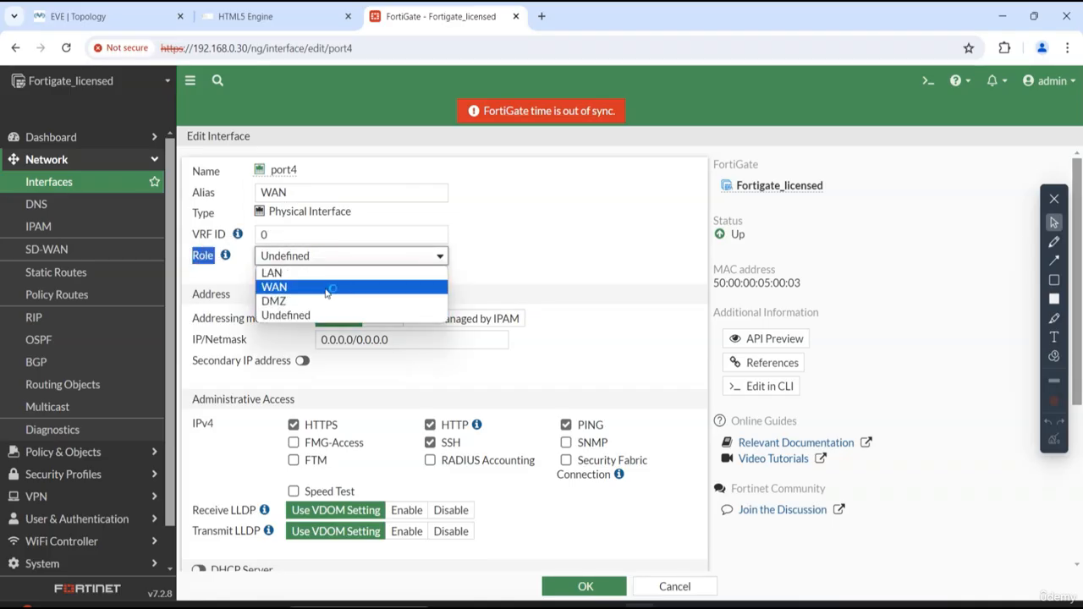
click(330, 286)
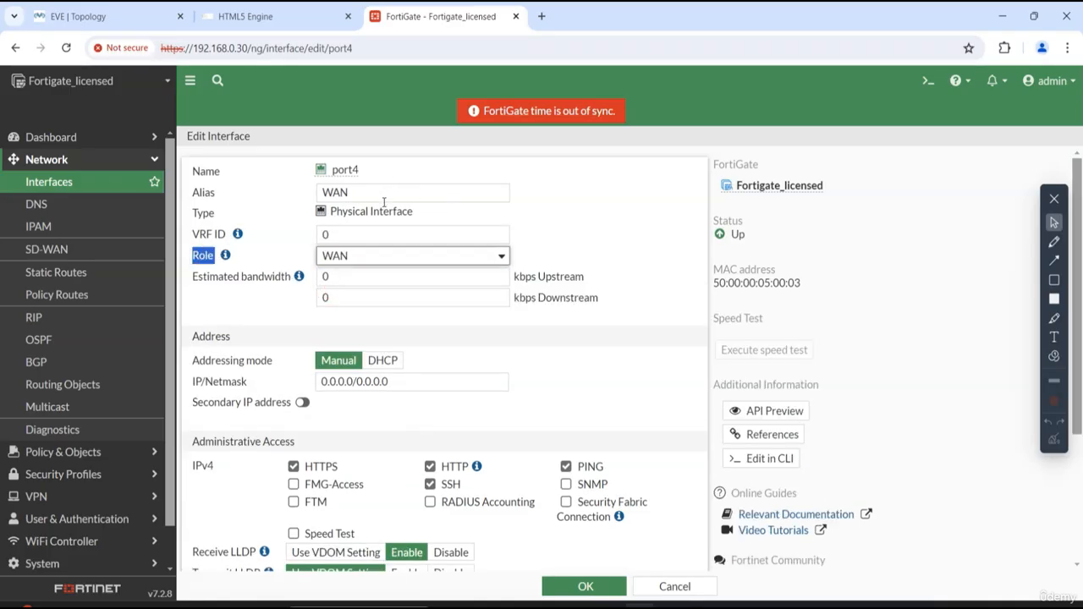
click(601, 220)
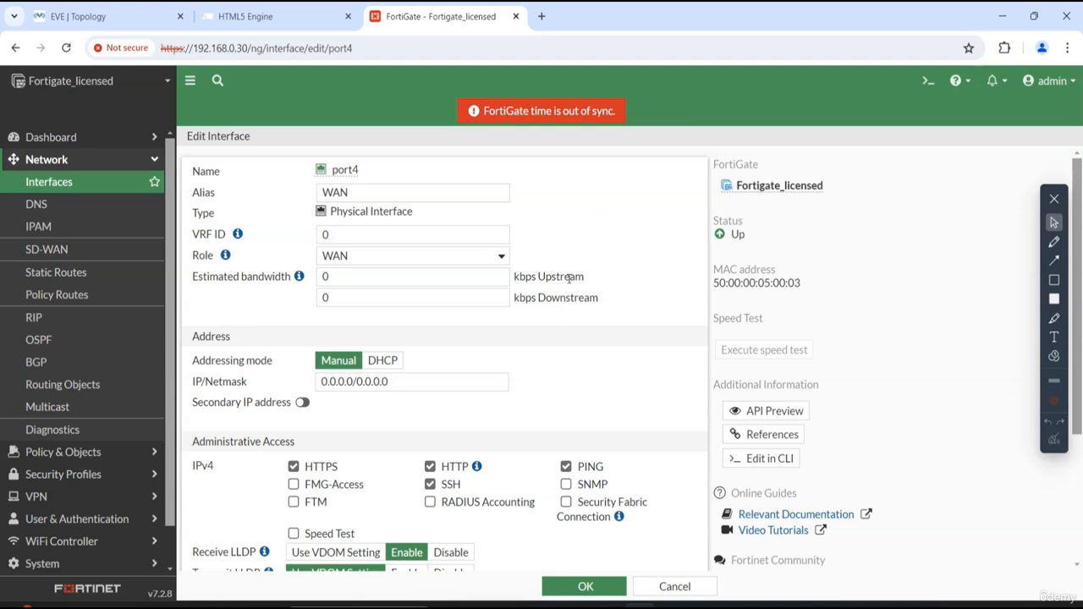
- Set port4's IP/netmask to 192.168.10.1/24 and compare it with the WAN link in the EVE topology
scroll(250, 309, down, 2)
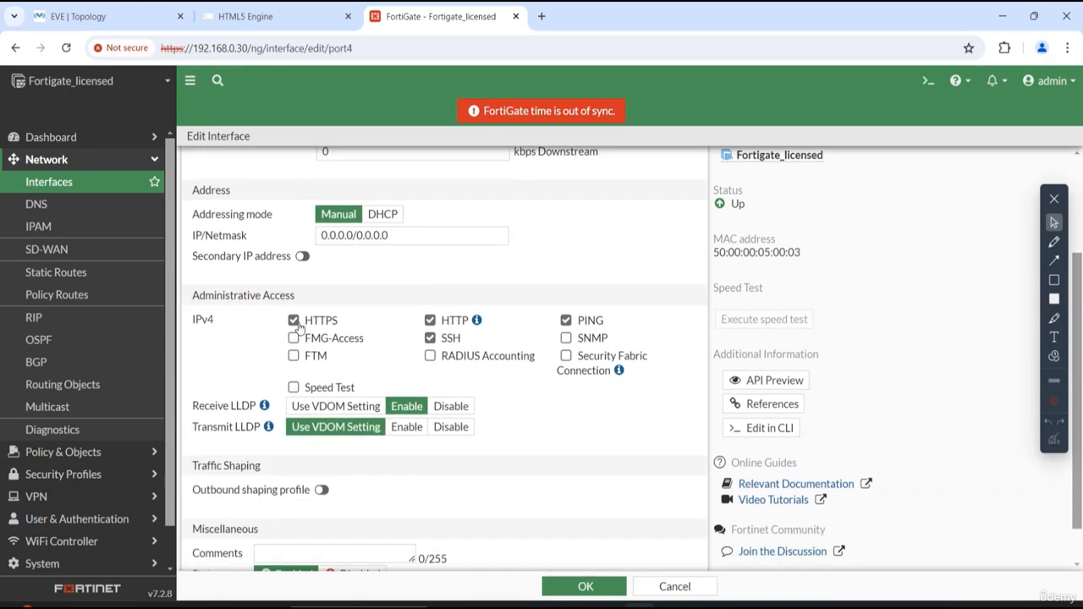
click(412, 234)
triple_click(413, 234)
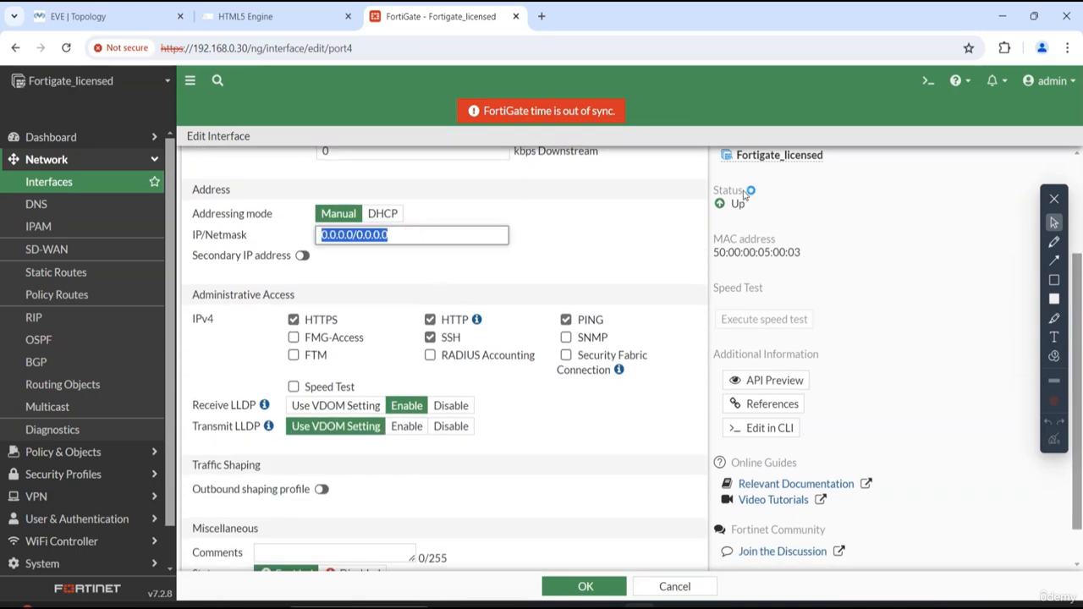
text(192.168.10.)
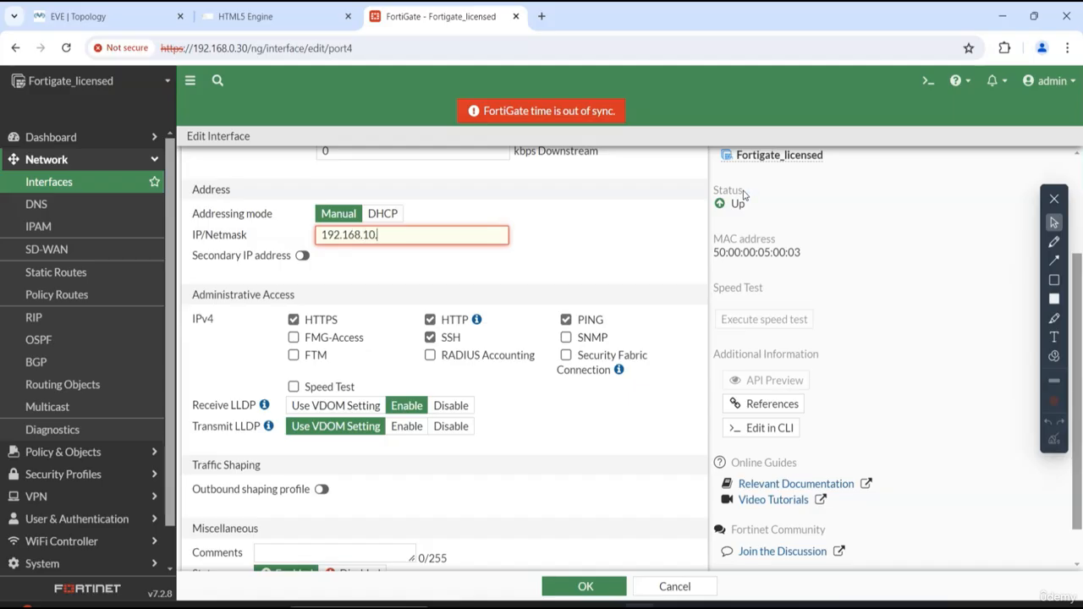
text(1/24)
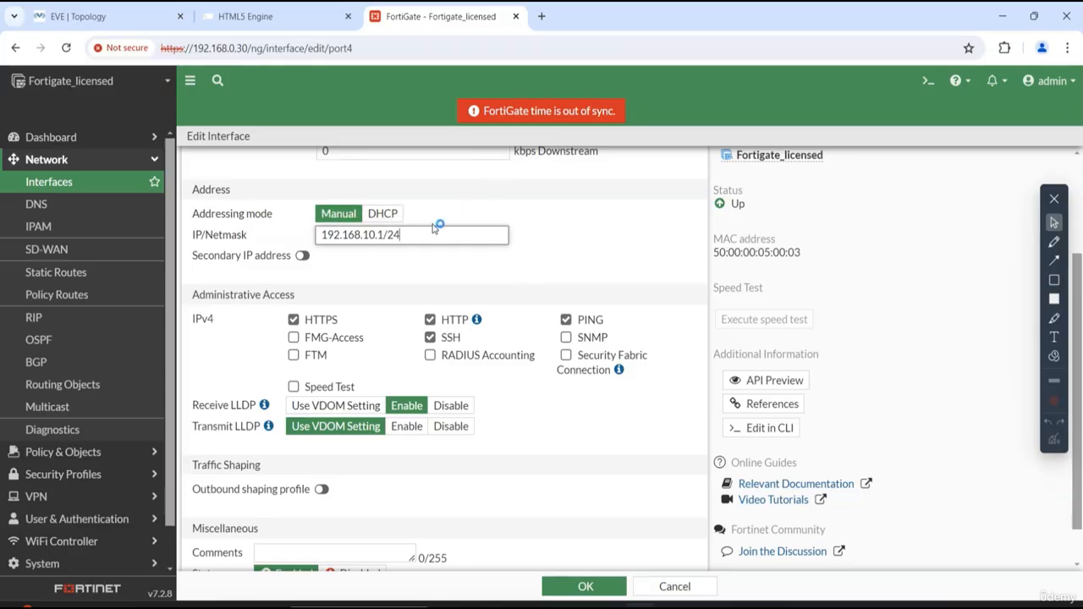
click(112, 15)
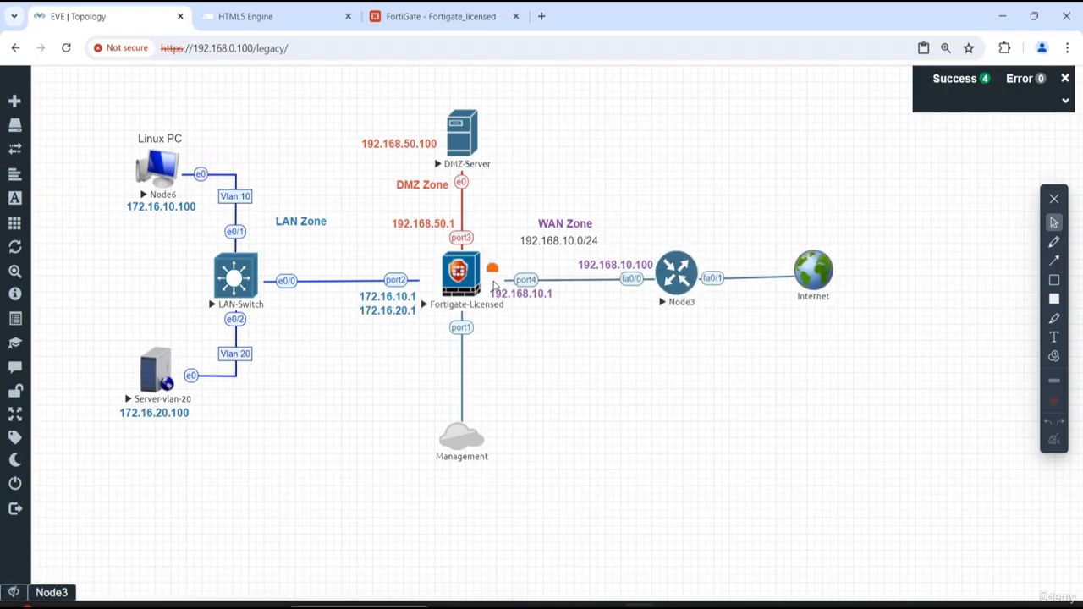
- Return to the FortiGate web interface, save the port4 settings, and check the WAN (port4) entry among the interfaces
click(236, 19)
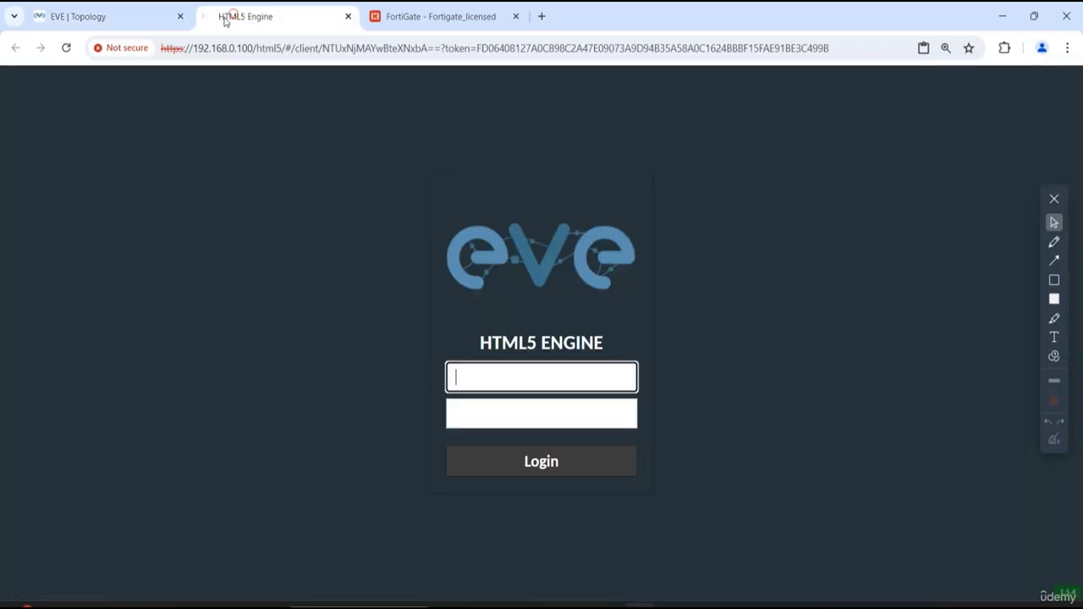
click(436, 16)
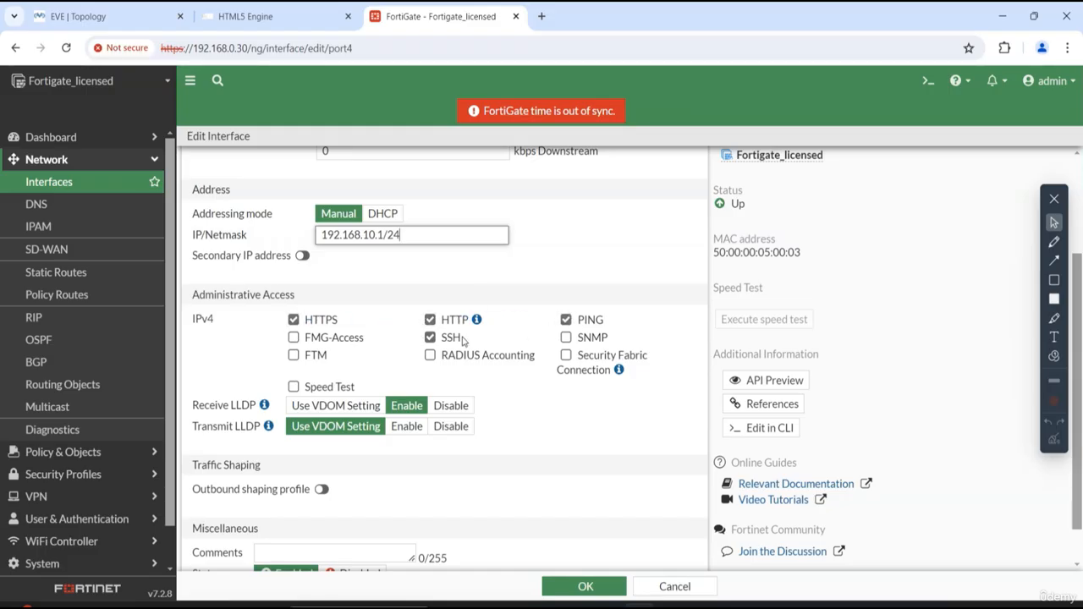
scroll(498, 449, down, 1)
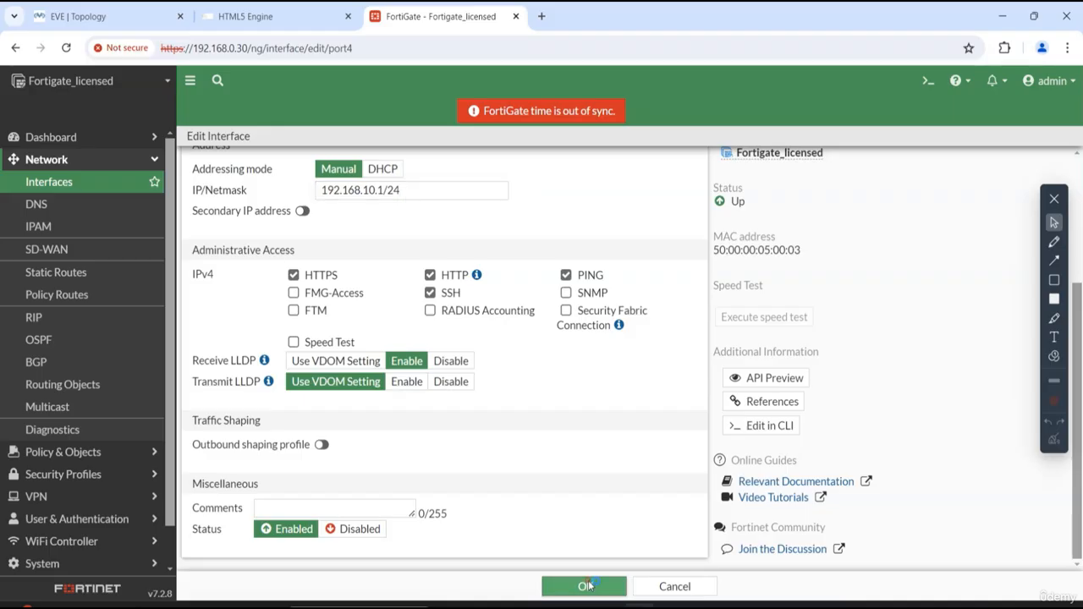
click(585, 586)
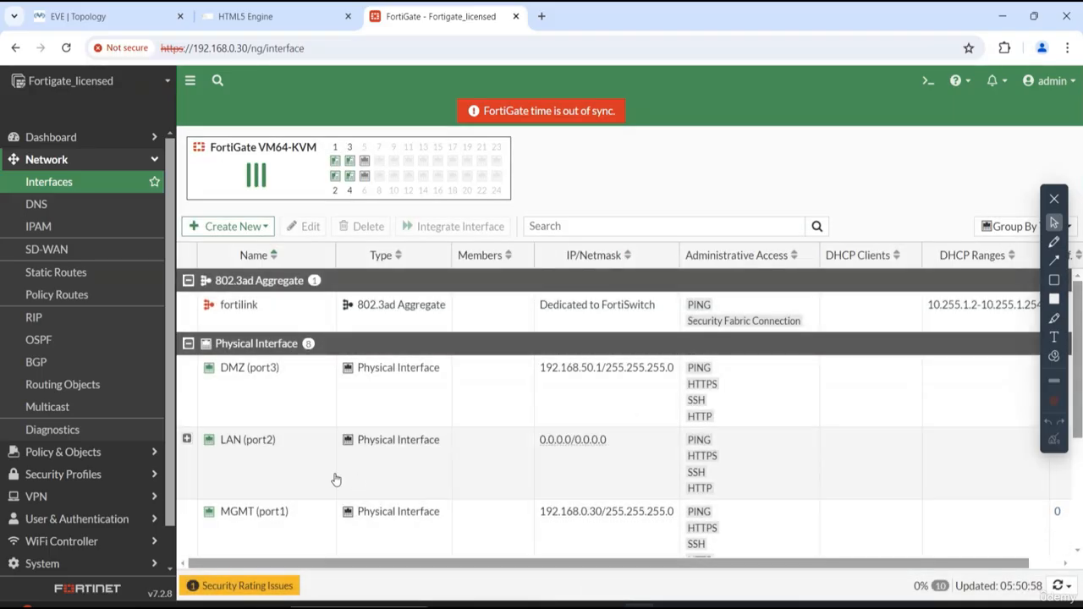
scroll(308, 514, down, 3)
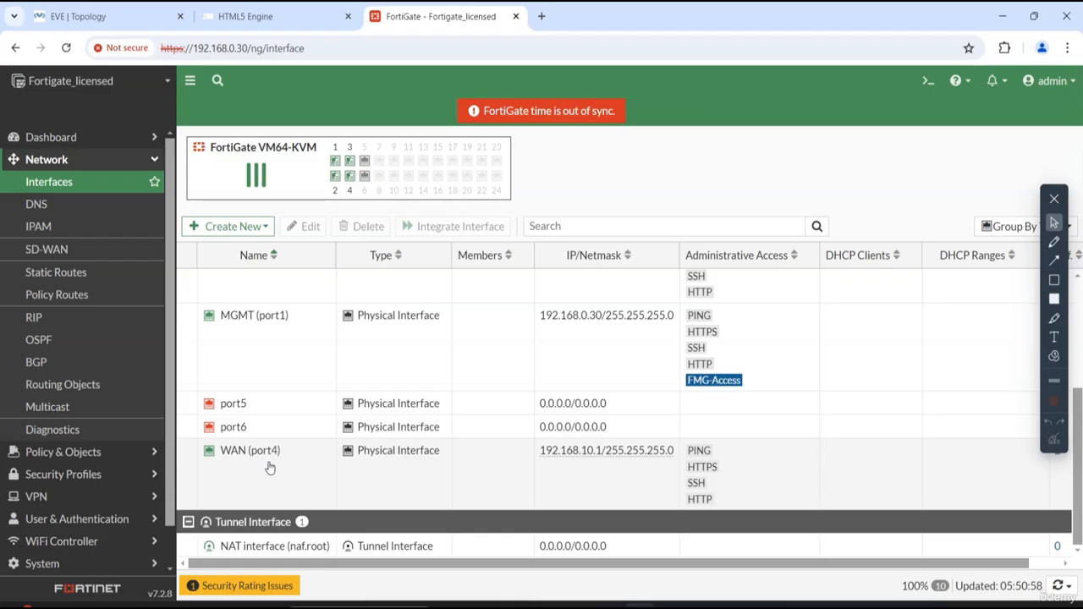
scroll(477, 478, up, 3)
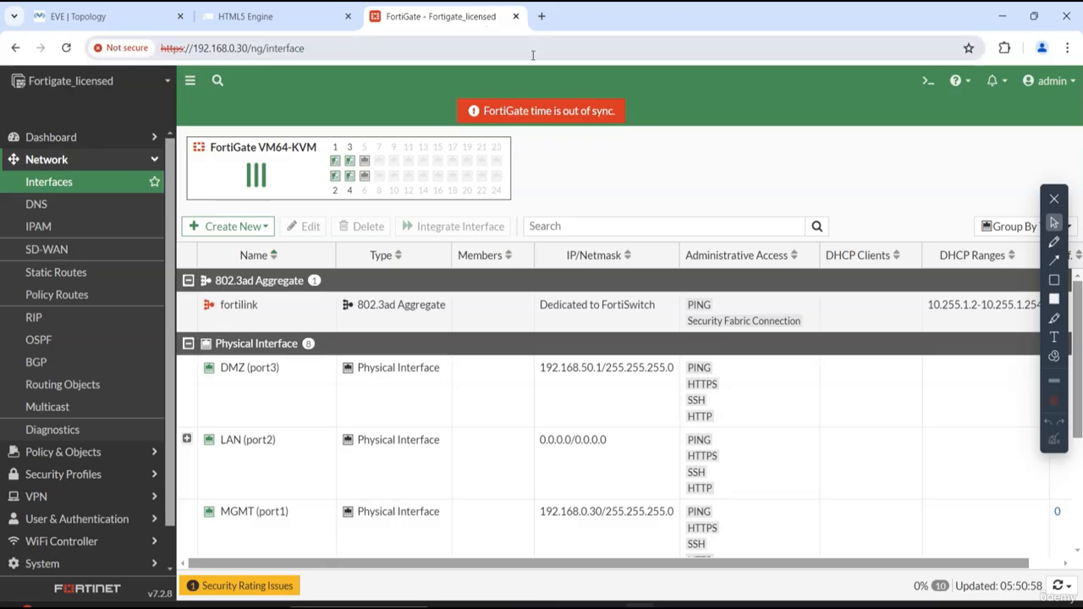
- Switch to the EVE topology, reopen the Node3 console, and exit global configuration mode
click(99, 17)
click(676, 273)
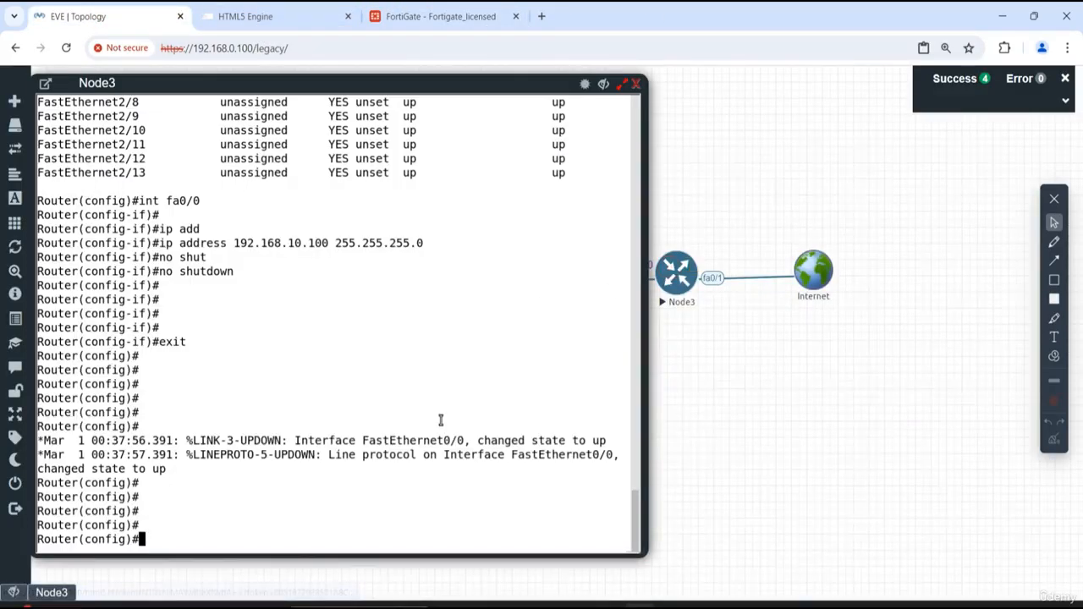
text(exit)
key(Return)
key(Return)
key(Return)
key(Return)
key(Return)
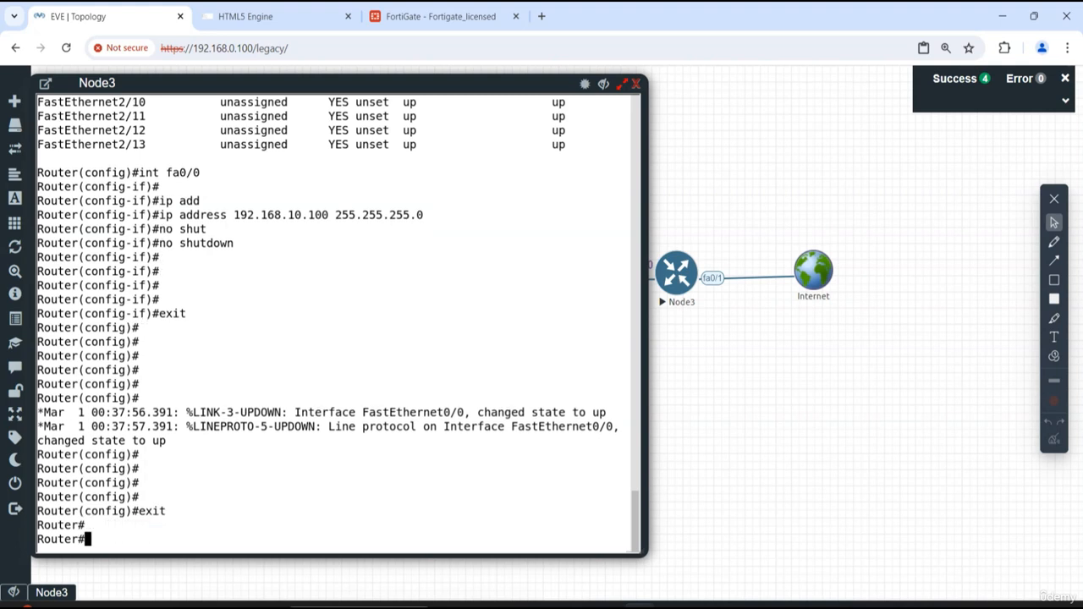
text(p)
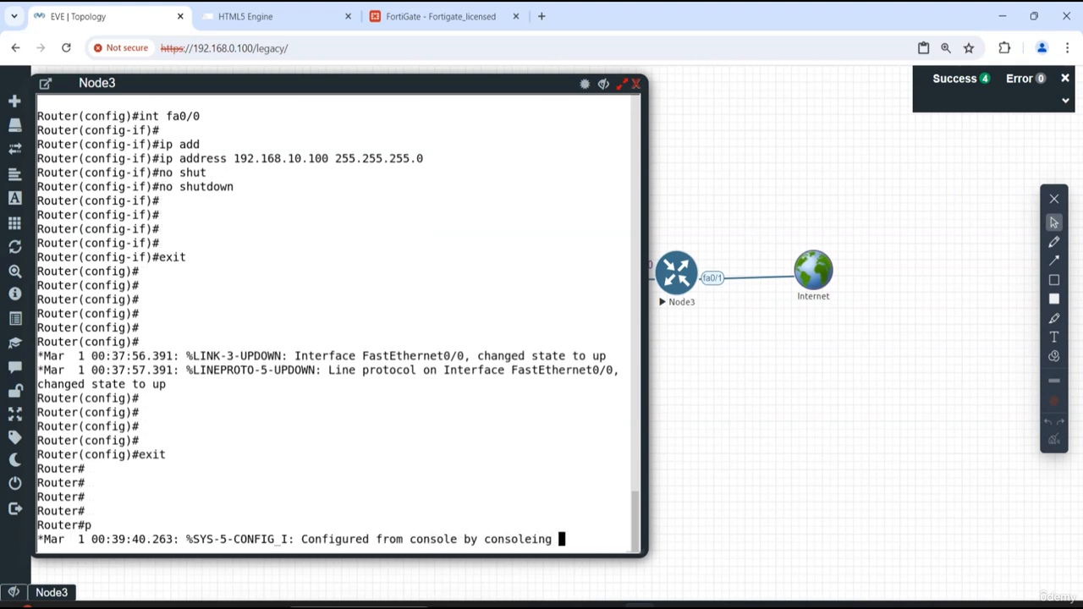
key(Return)
key(Return)
key(Return)
key(Return)
- Ping FortiGate's WAN address 192.168.10.1 from Node3 and hide the console
text(ping)
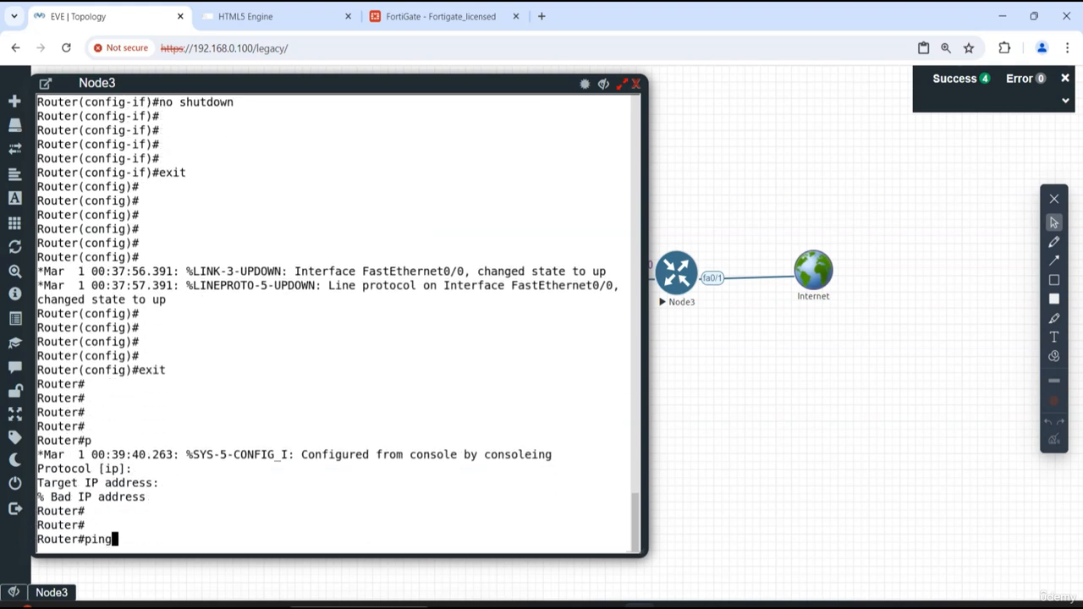
text( 192.168.110.)
key(BackSpace)
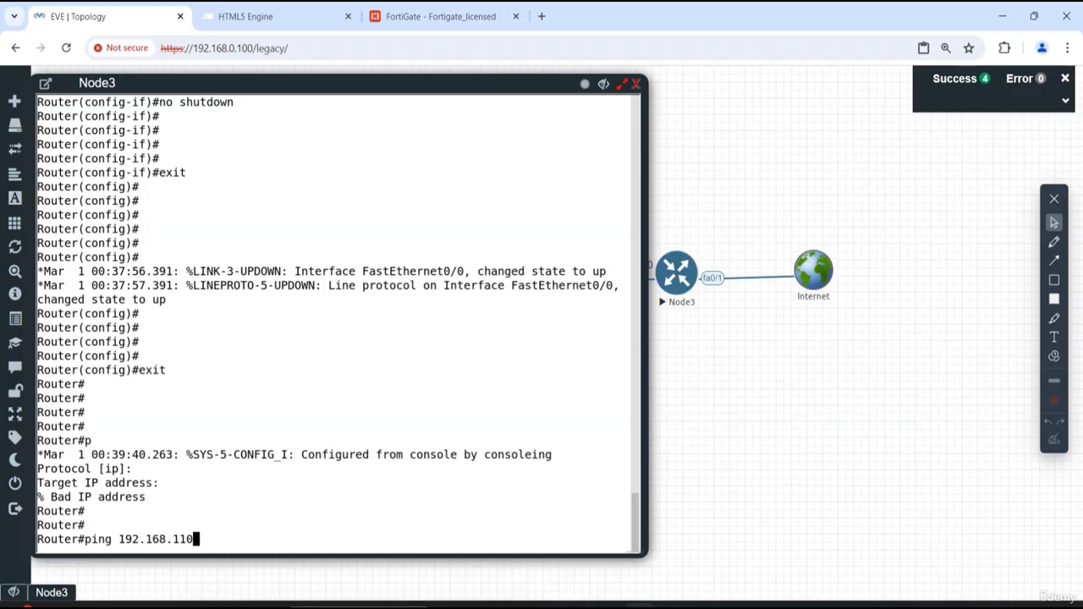
key(BackSpace)
key(BackSpace)
text(0.1)
key(Return)
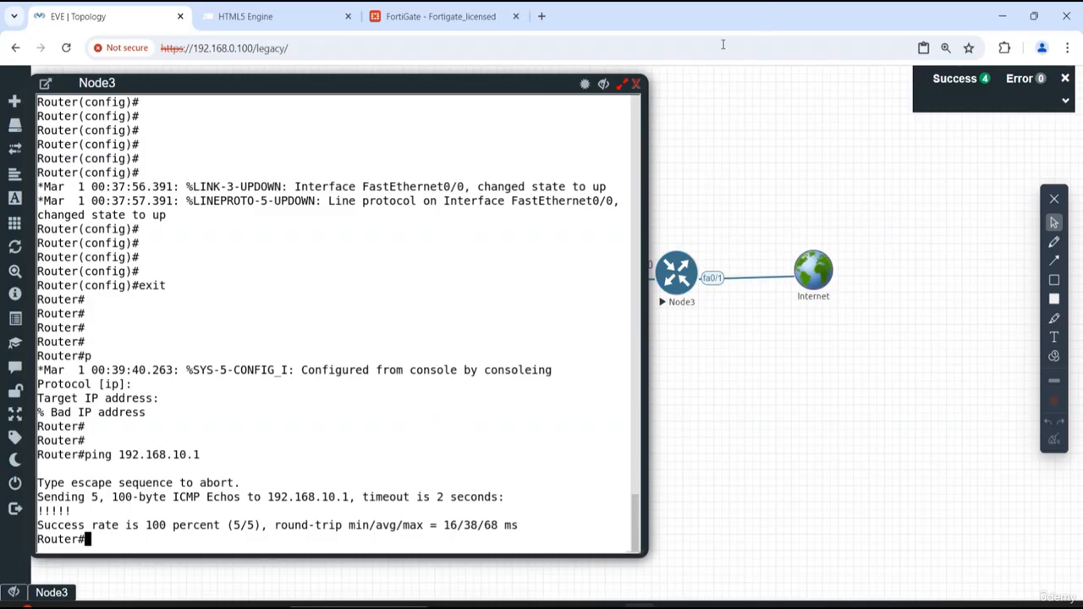
click(606, 84)
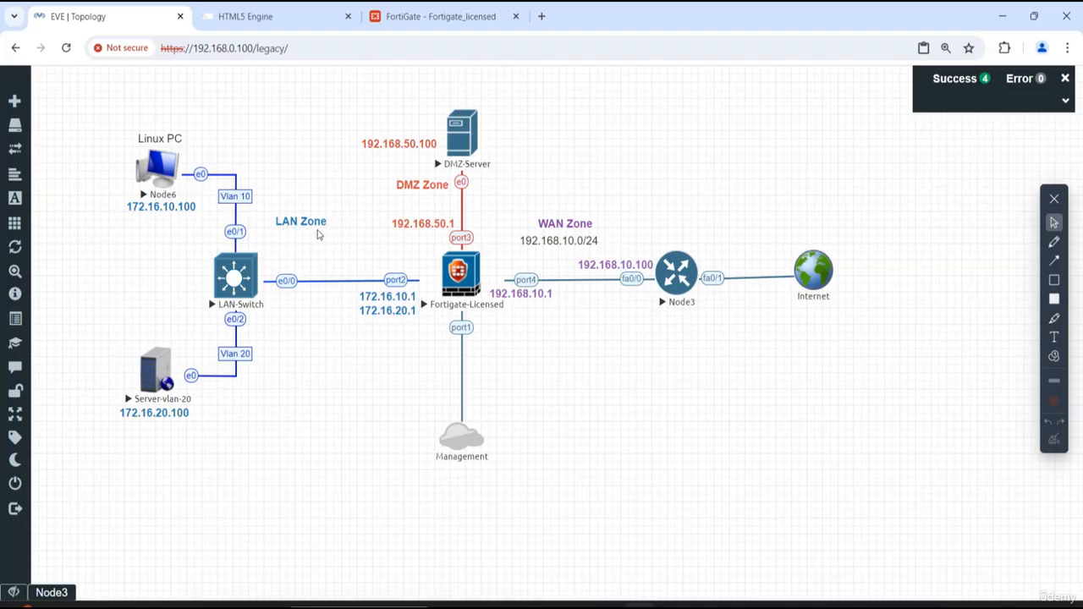
- Switch to the FortiGate web interface, review the network interfaces, and start creating a new zone
click(452, 19)
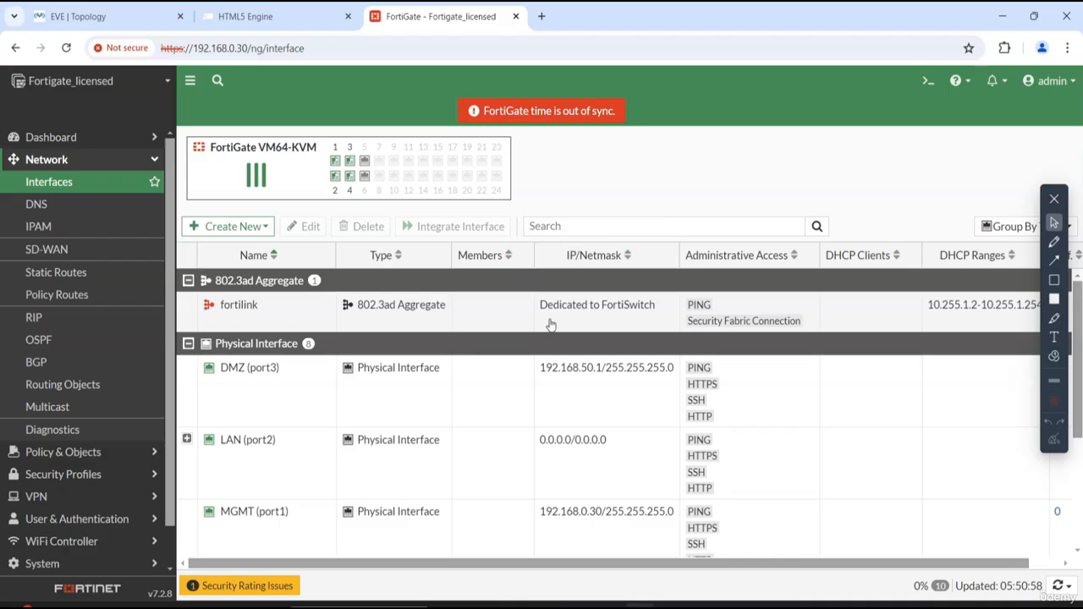
scroll(546, 356, down, 3)
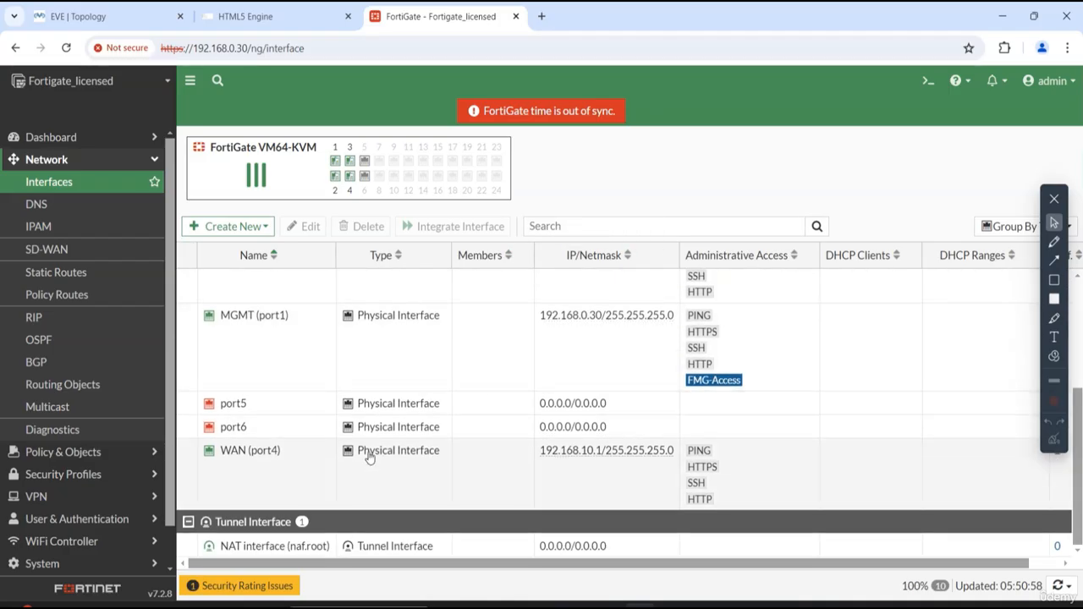
scroll(368, 449, up, 3)
scroll(367, 457, down, 3)
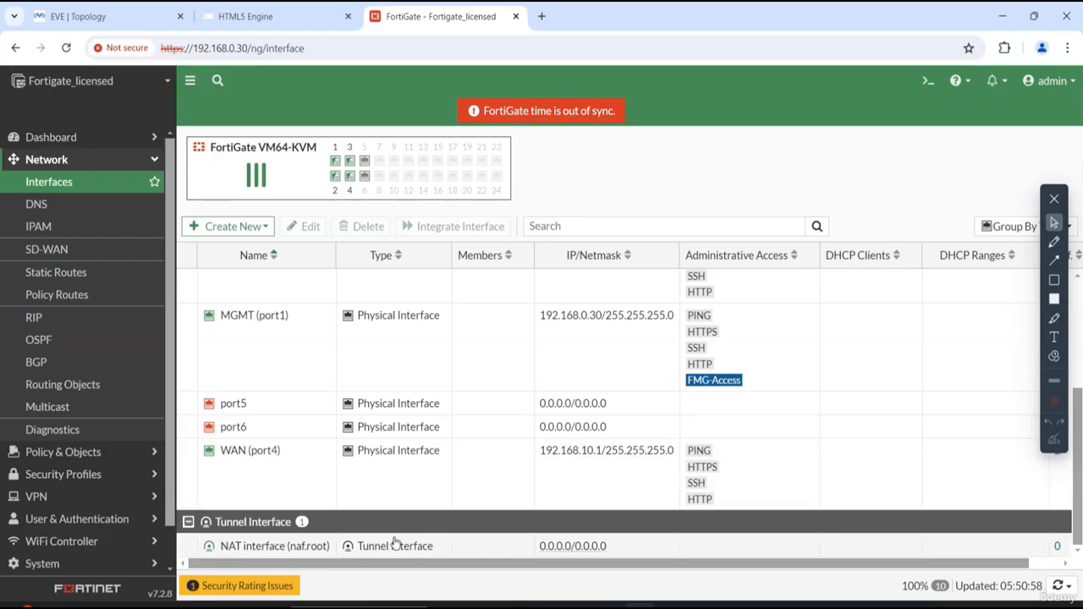
scroll(356, 426, up, 5)
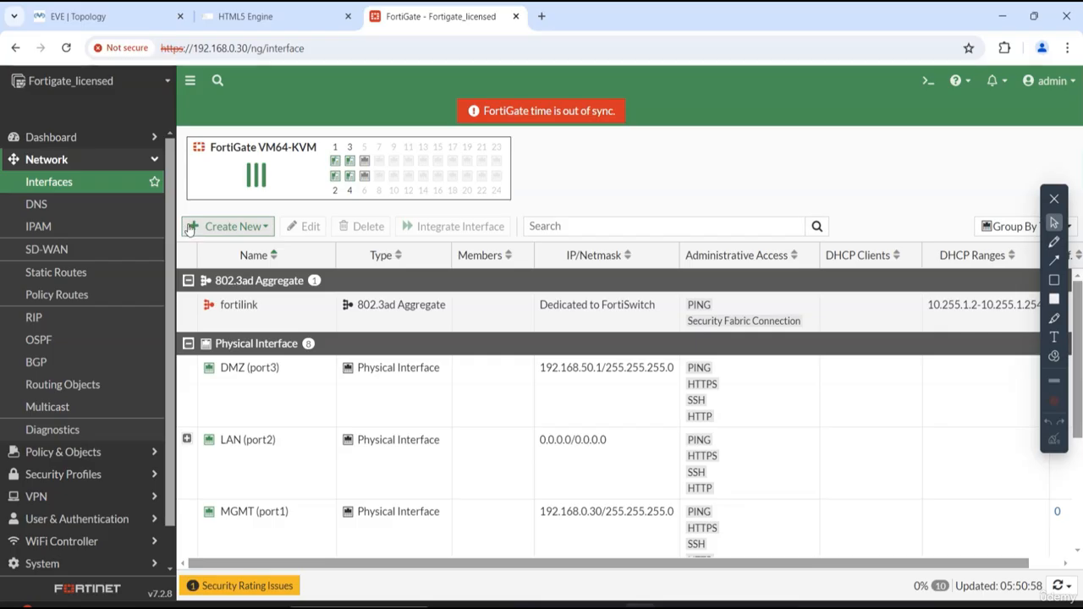
click(219, 229)
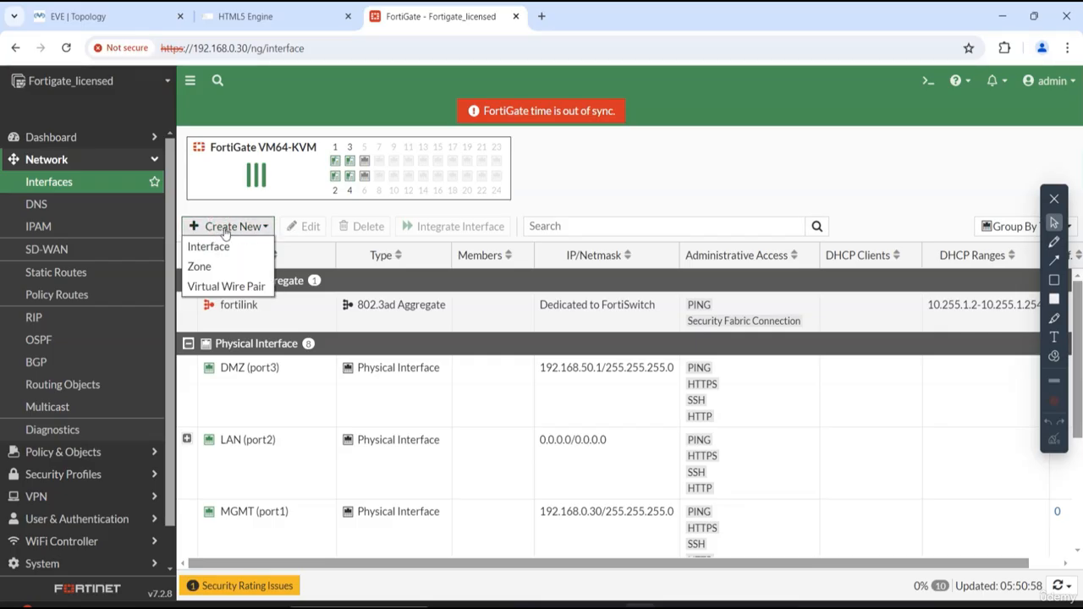
click(201, 269)
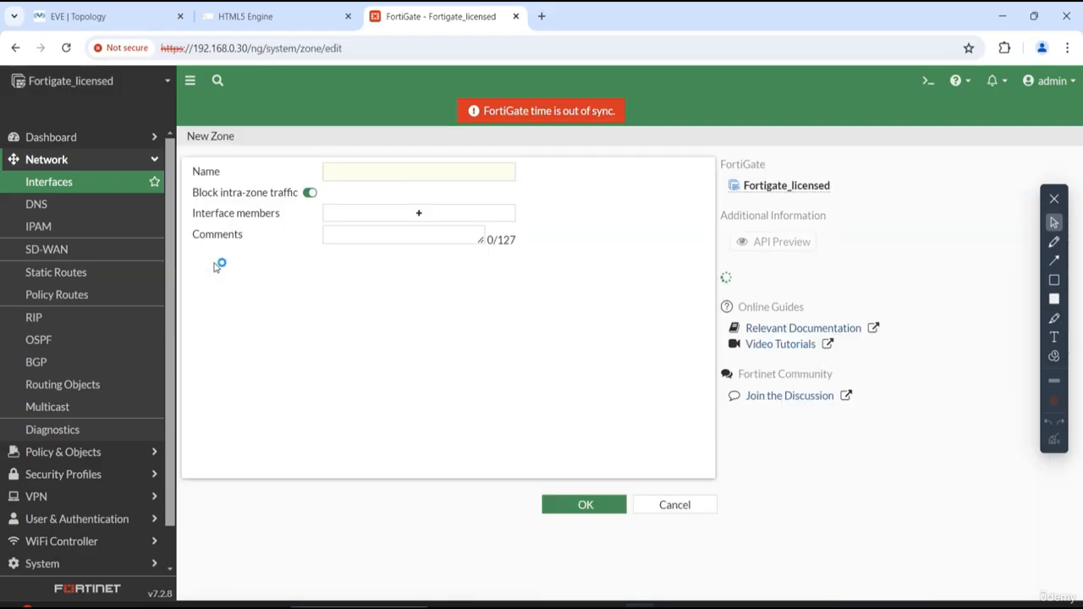
click(66, 47)
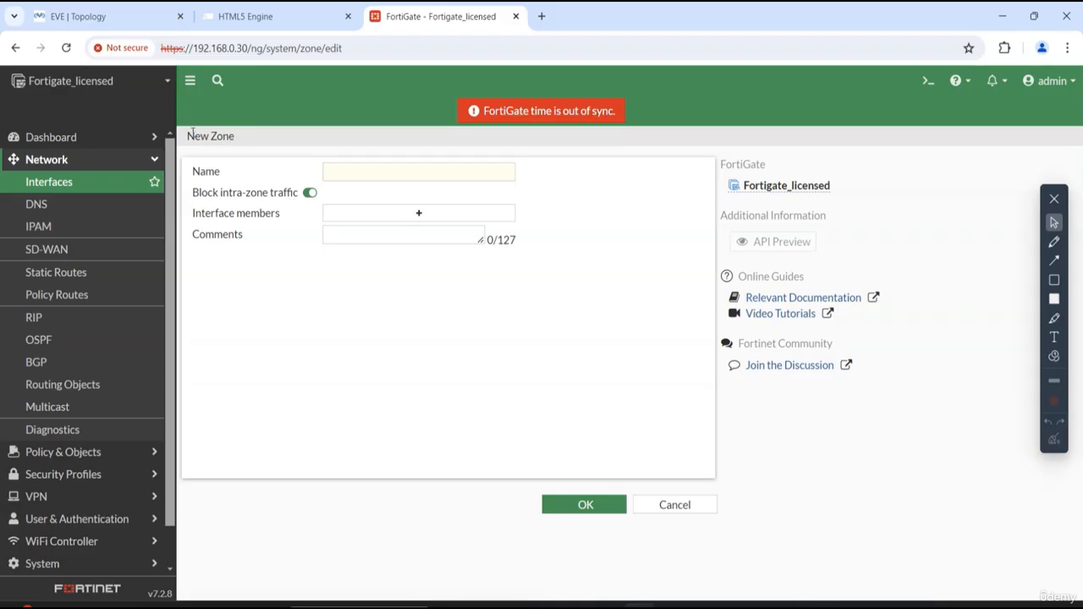
- Name the new zone LAN-Zone
click(492, 173)
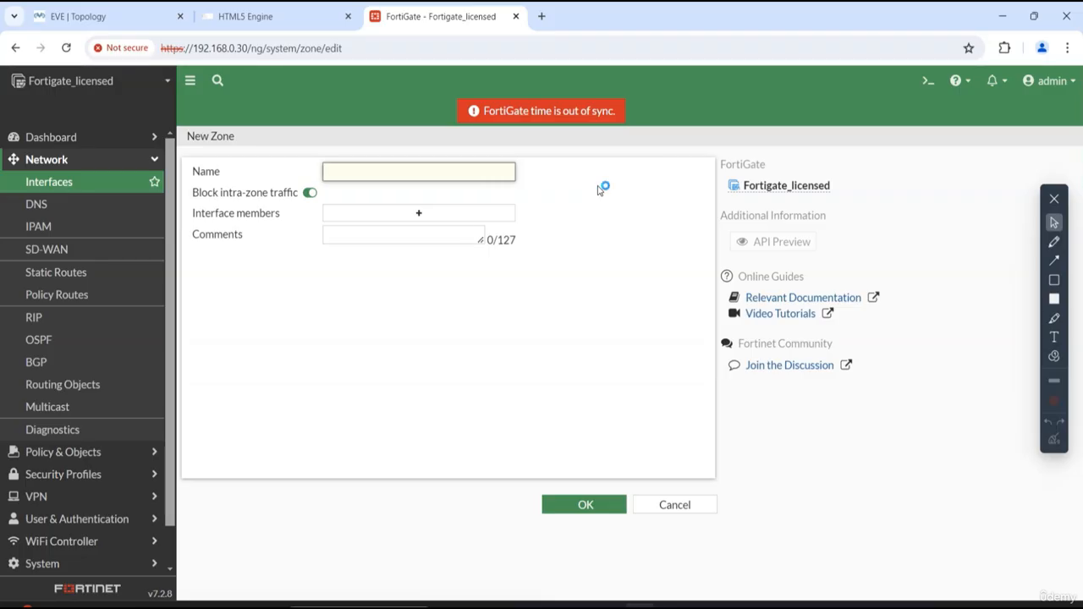
text(LAN-Z)
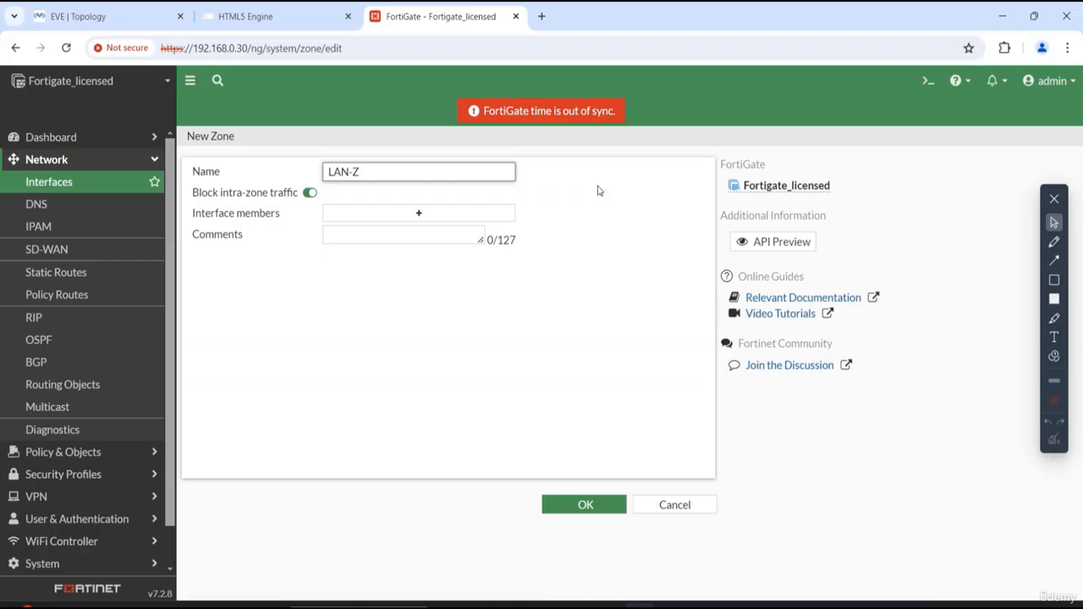
text(one)
click(625, 222)
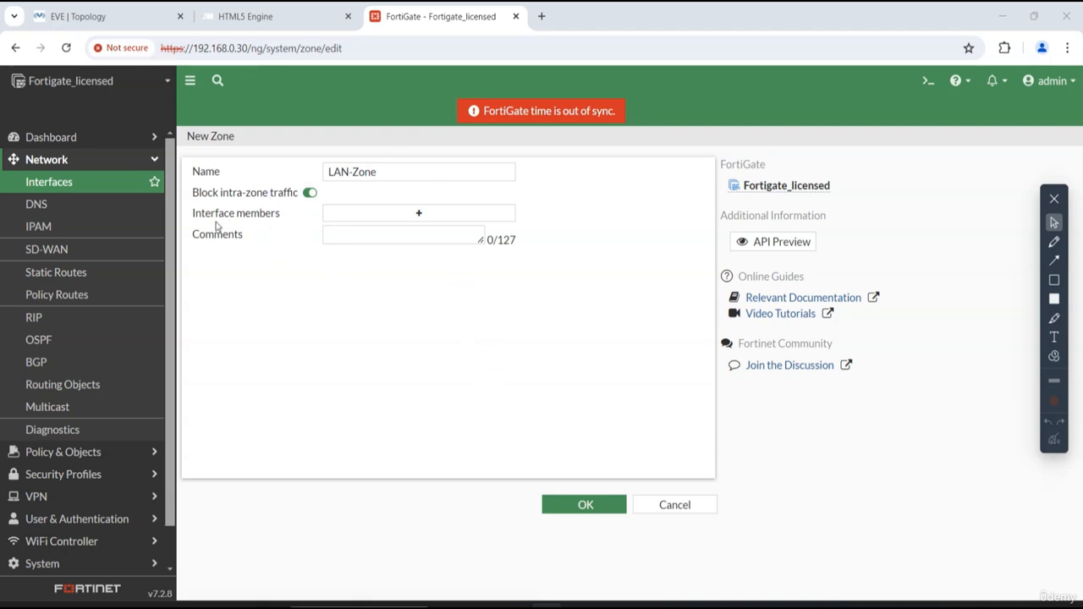
drag(378, 172, 310, 174)
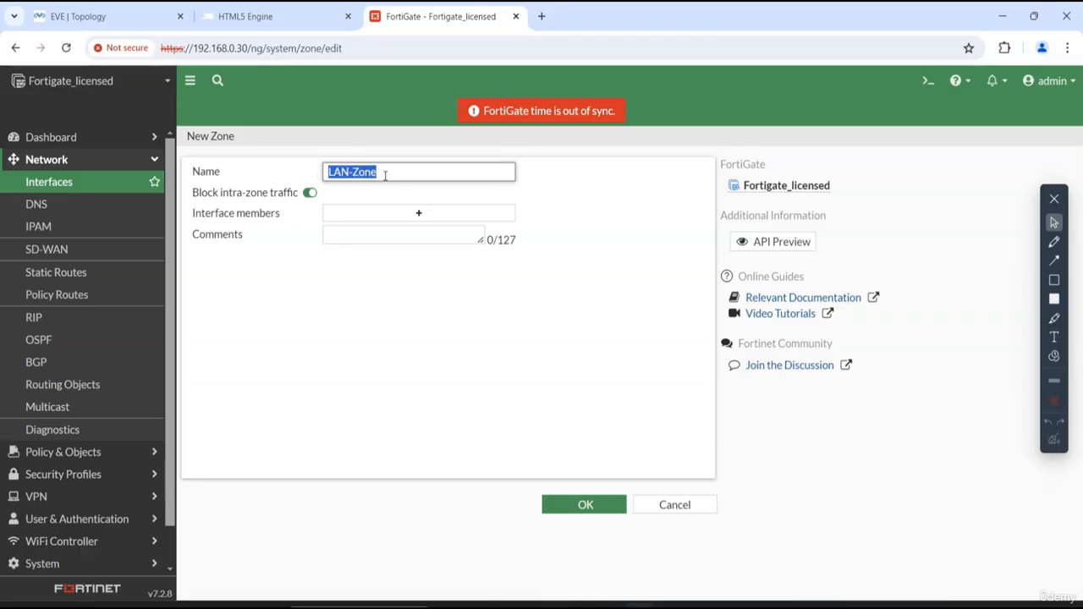
- Add LAN (port2) as the zone's interface member and save the zone
click(420, 214)
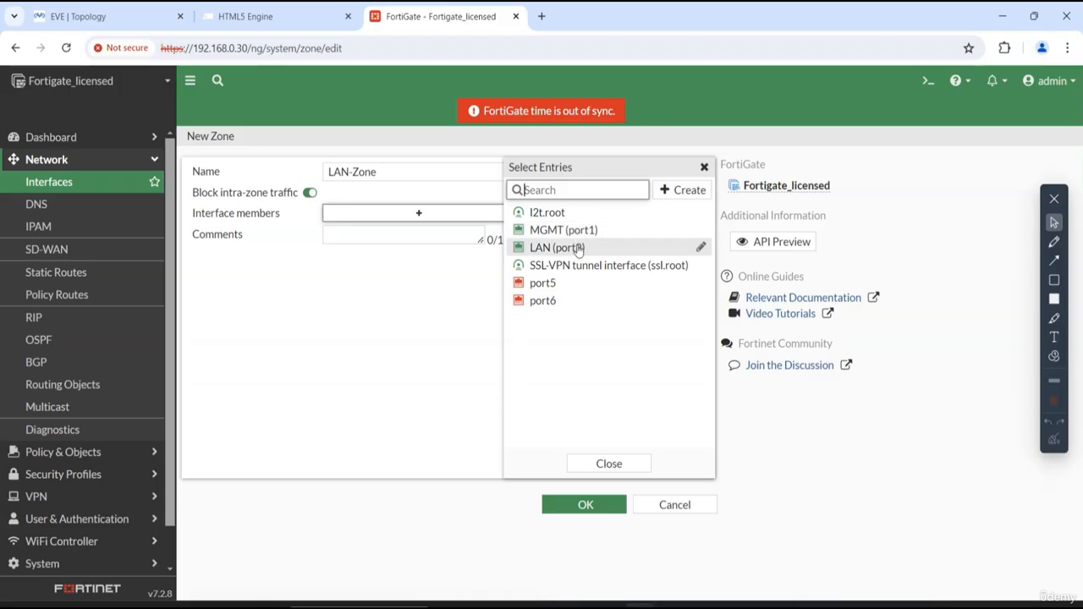
click(551, 255)
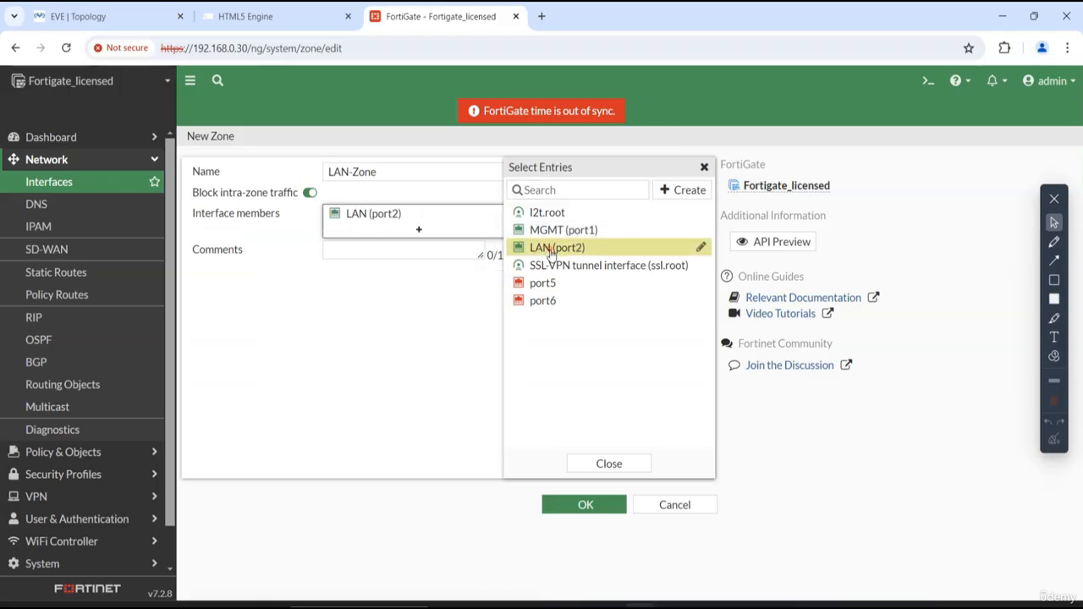
drag(191, 213, 279, 214)
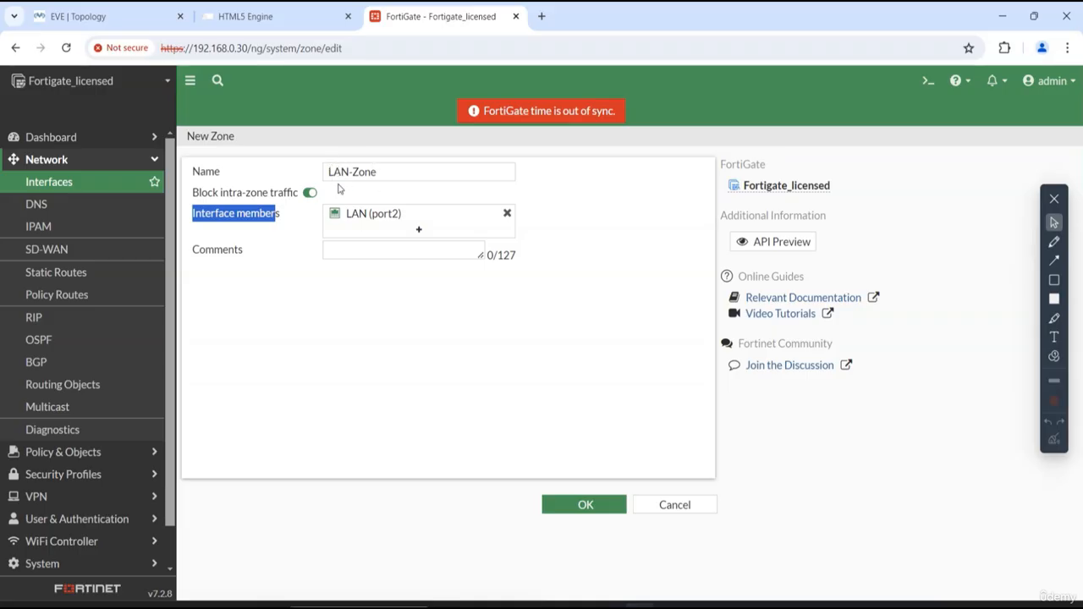
click(582, 504)
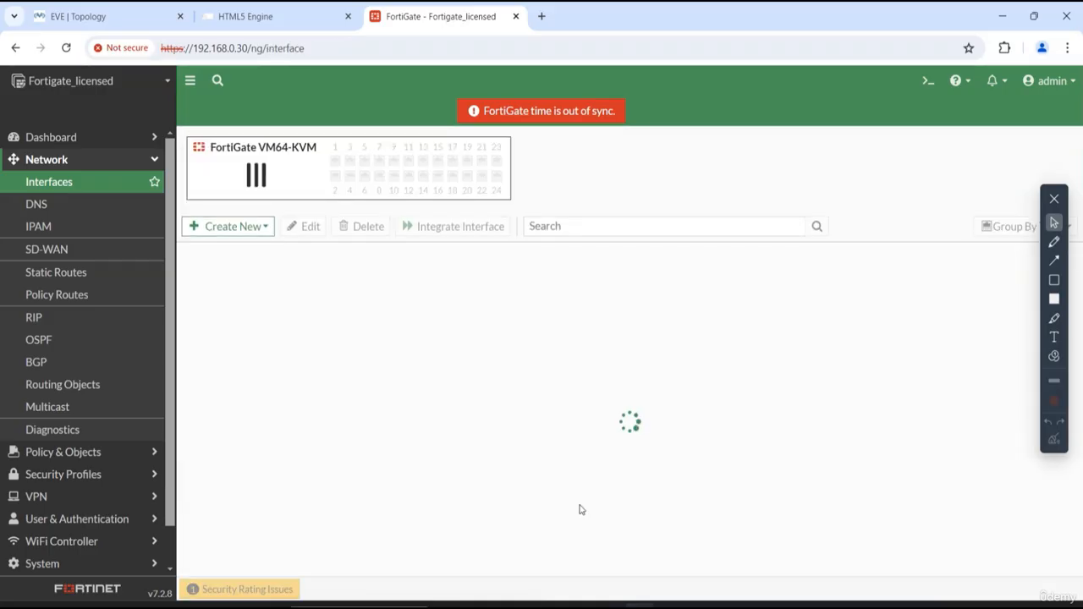
- Expand LAN (port2) to review its VLAN interfaces, and open LAN-Zone for editing
click(187, 440)
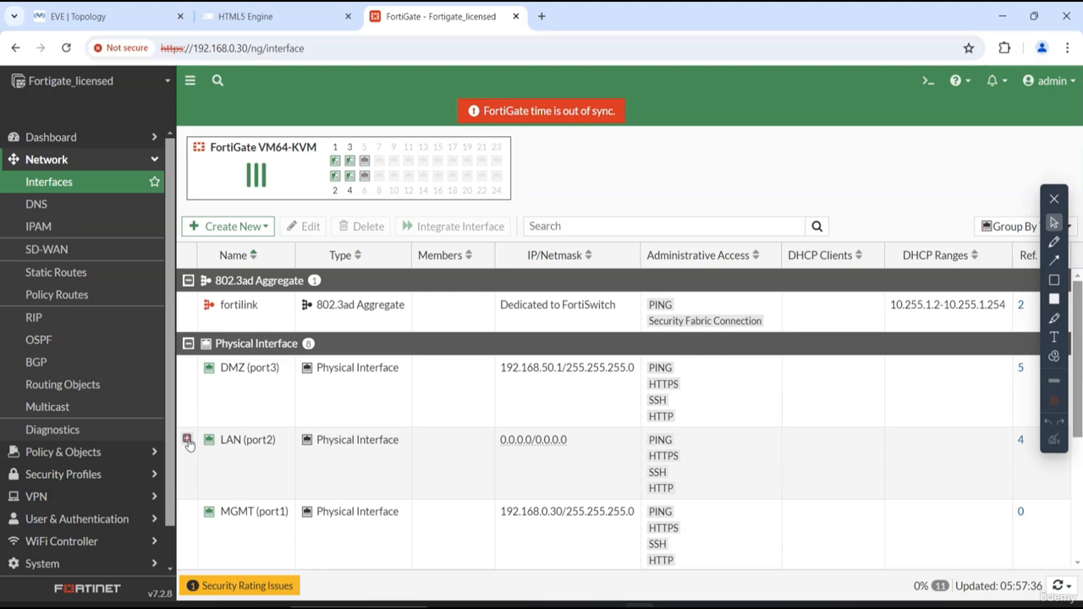
scroll(303, 447, down, 3)
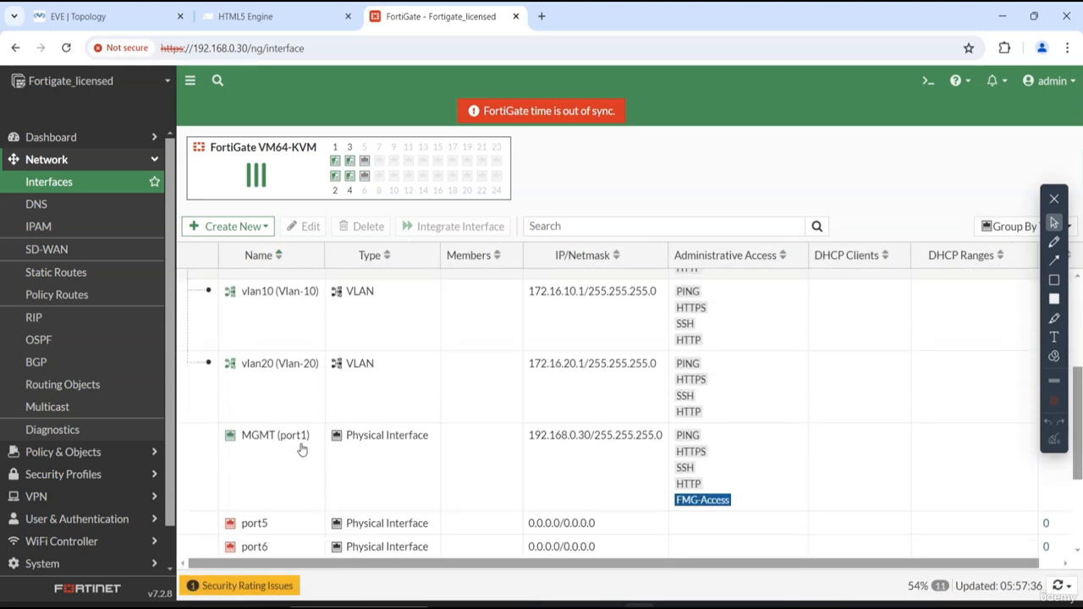
scroll(302, 448, up, 1)
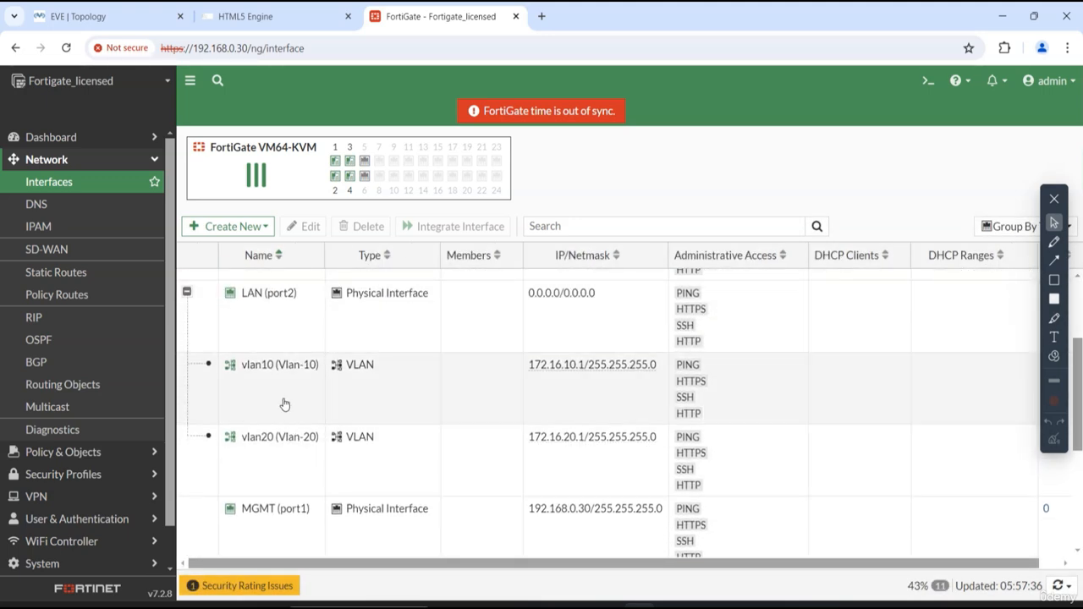
scroll(288, 406, up, 3)
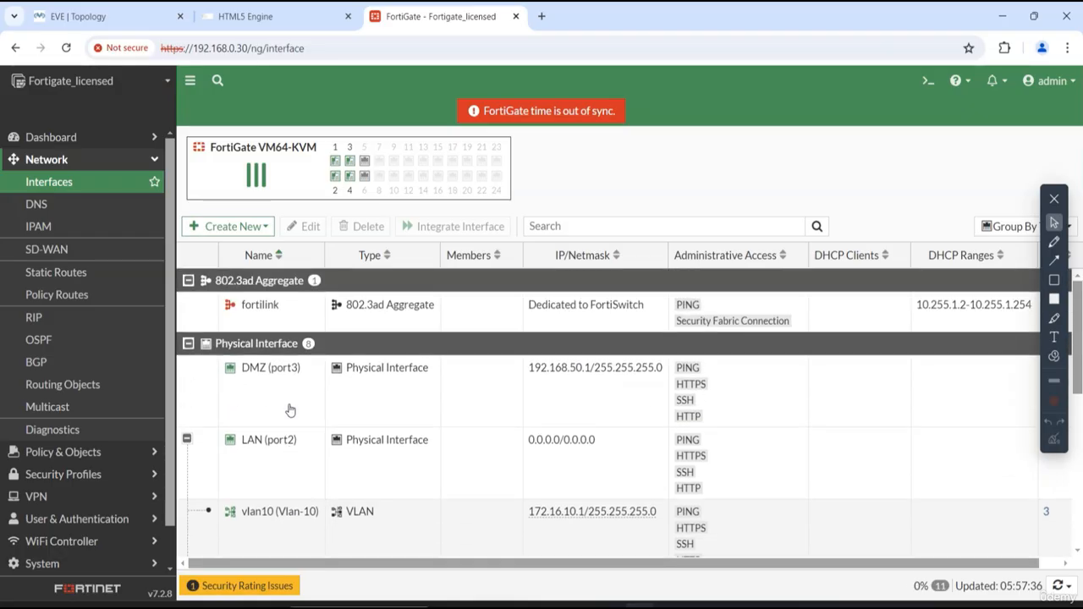
scroll(437, 447, down, 5)
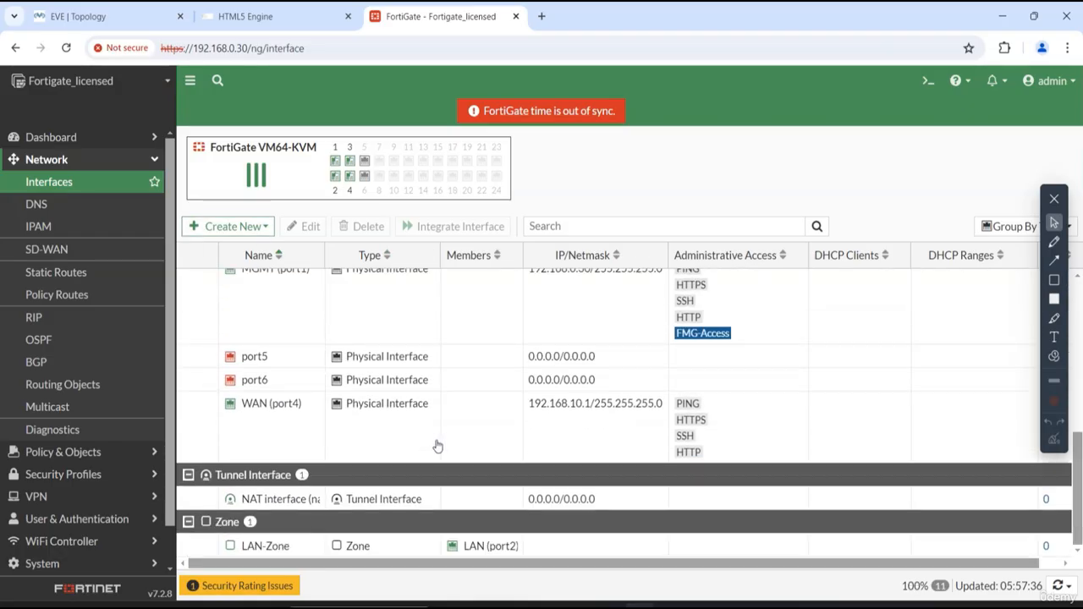
click(254, 547)
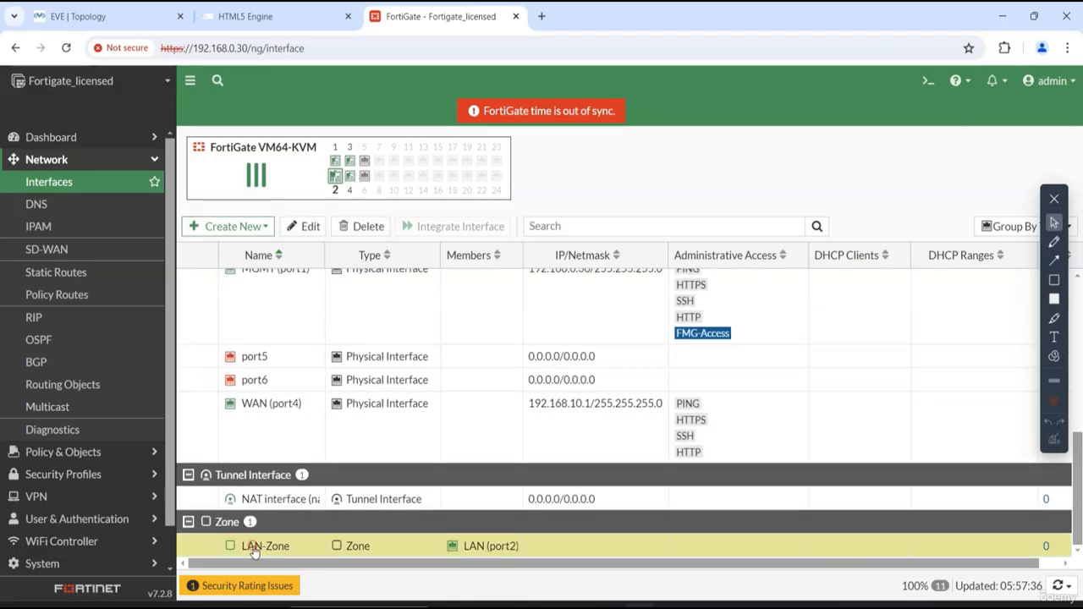
double_click(254, 547)
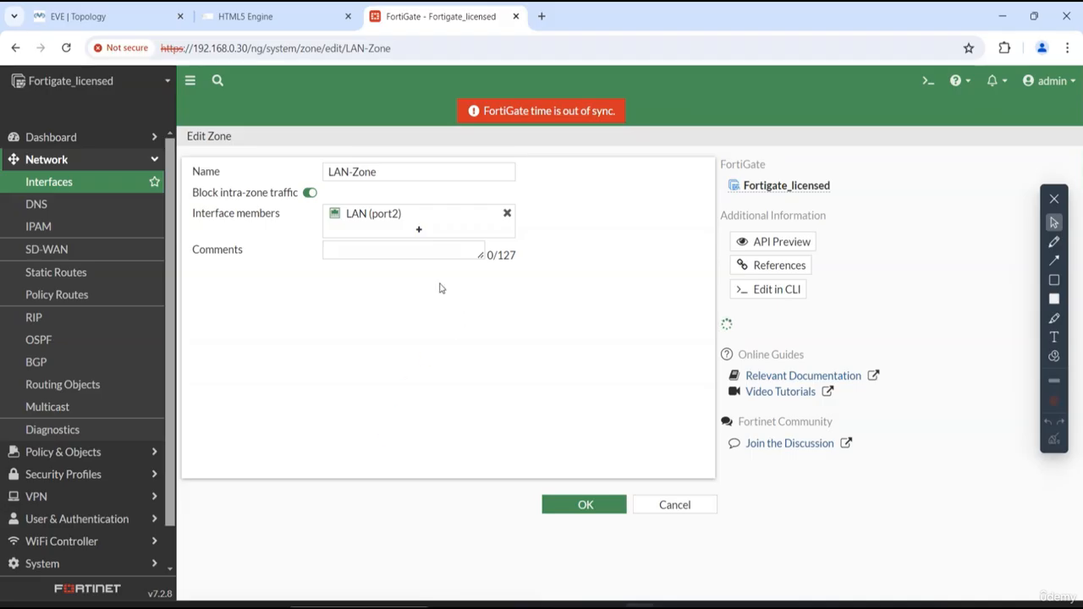
- Review the interfaces available as LAN-Zone members, check them against the EVE-NG topology, and return to the FortiGate interface list
click(420, 233)
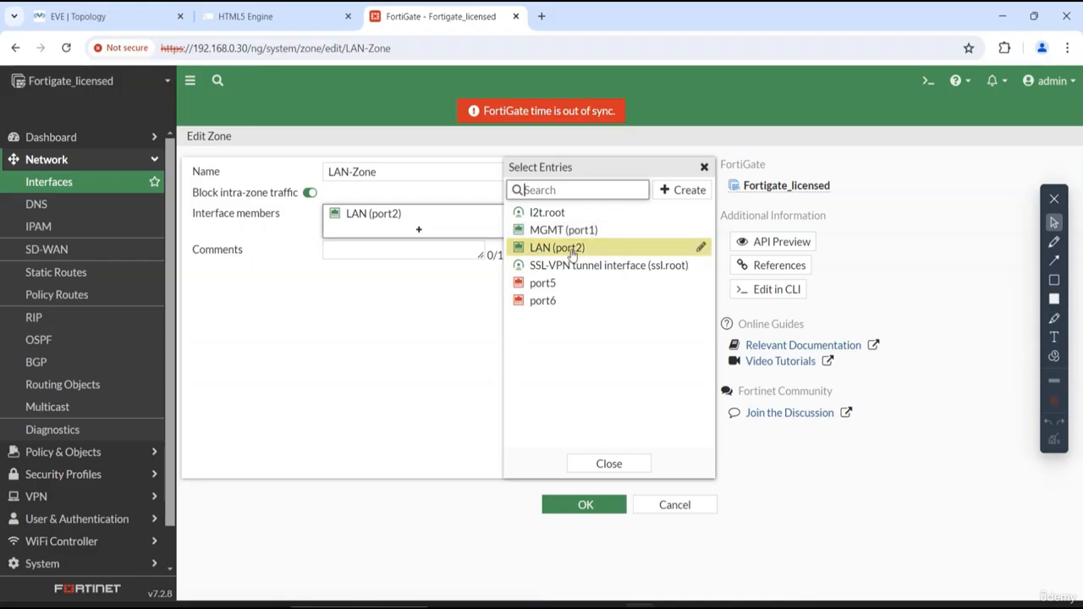
mouse_move(582, 254)
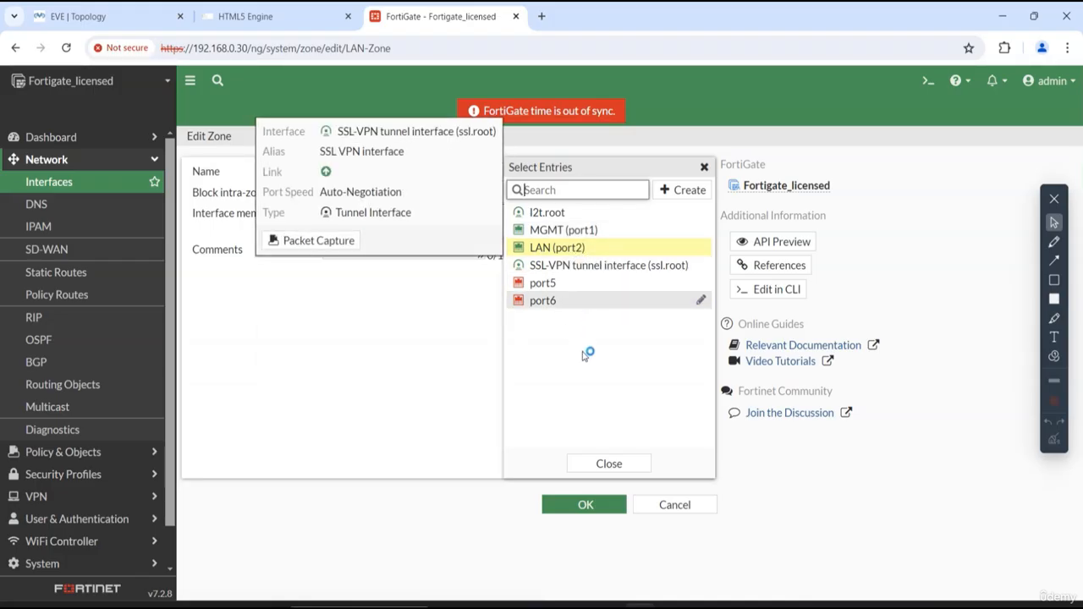
click(93, 16)
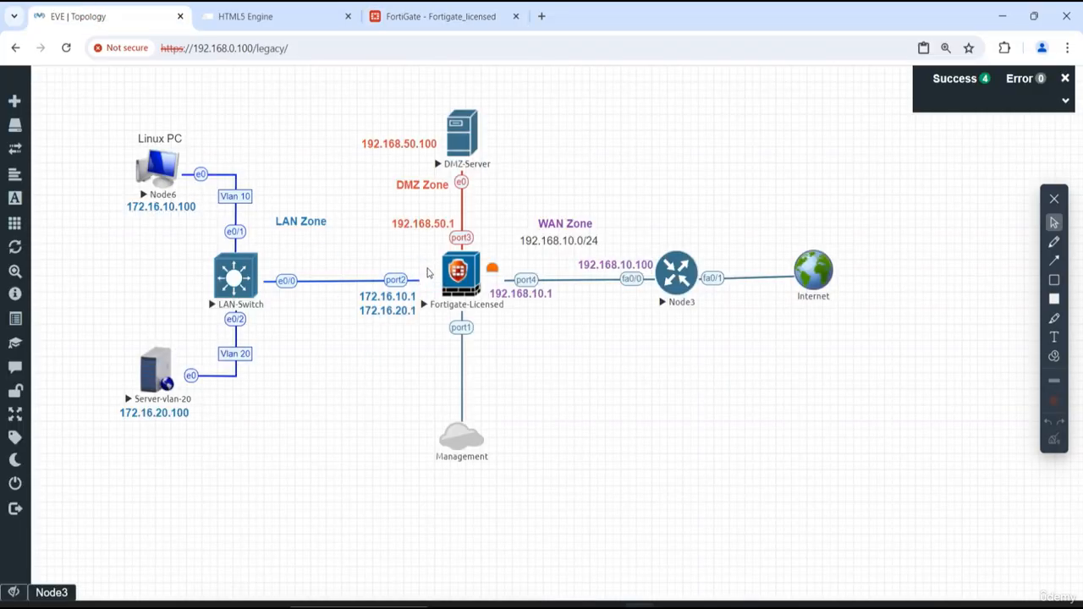
click(435, 17)
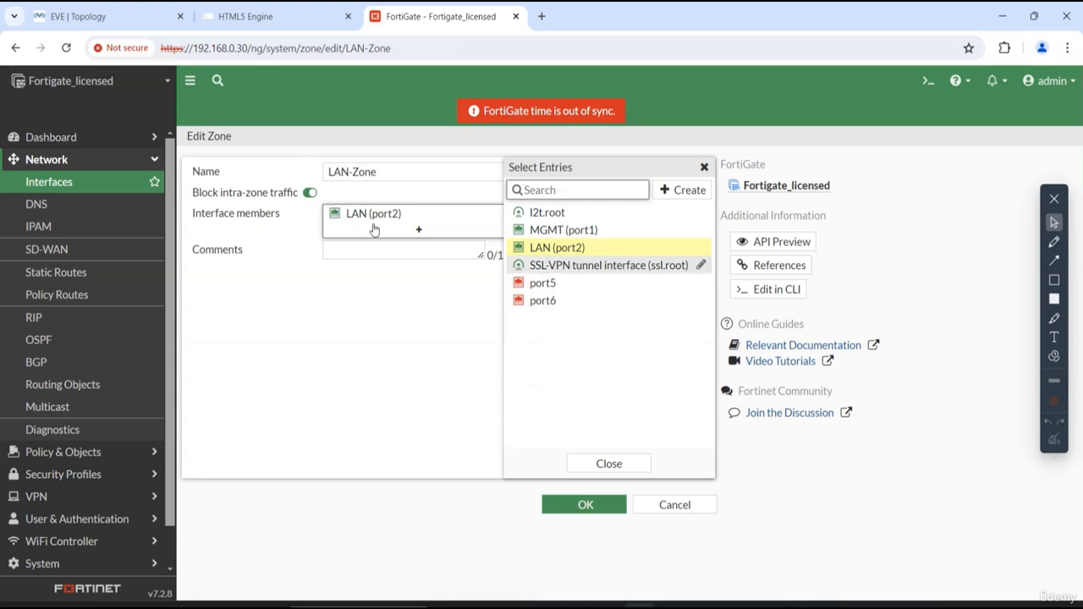
click(630, 469)
click(586, 505)
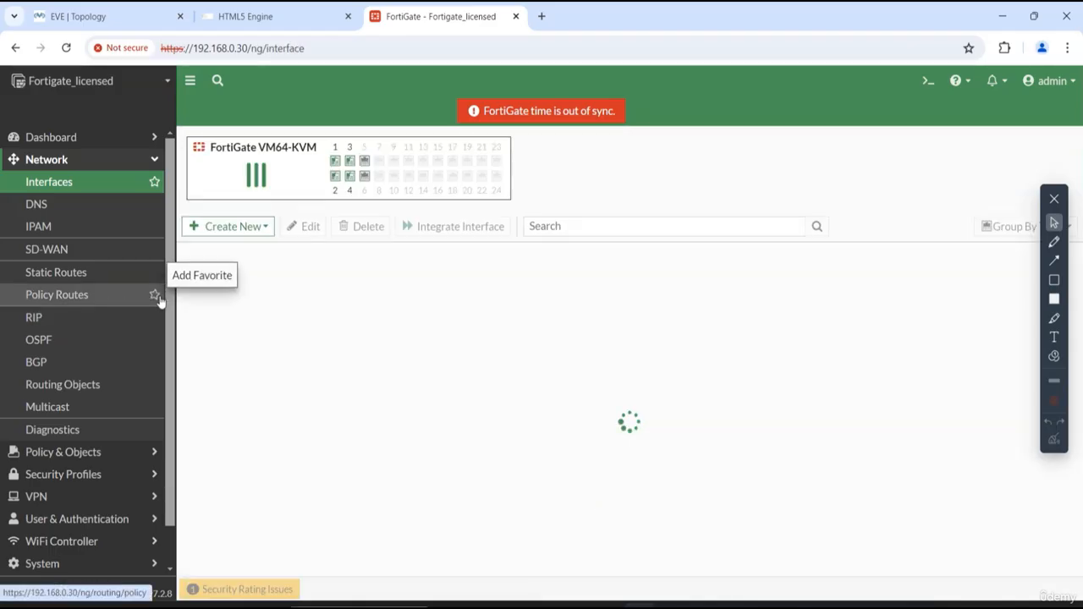
- Delete the firewall policies DMZ-to-Vlan10, DMZ-to-Vlan-20, Vlan10-to-DMZ and Vlan20-to-DMZ
click(26, 455)
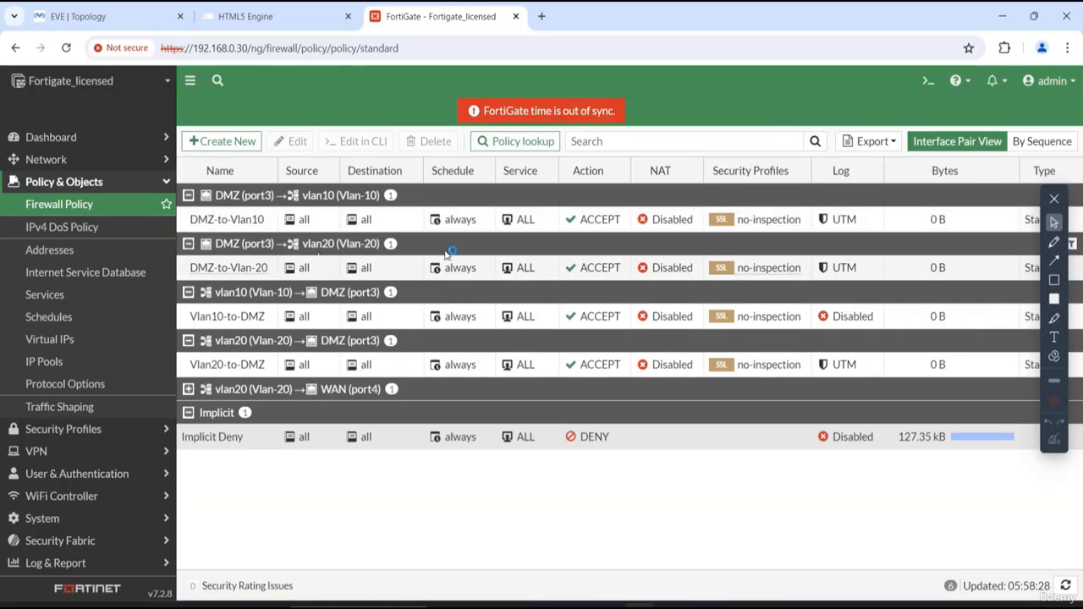
click(393, 224)
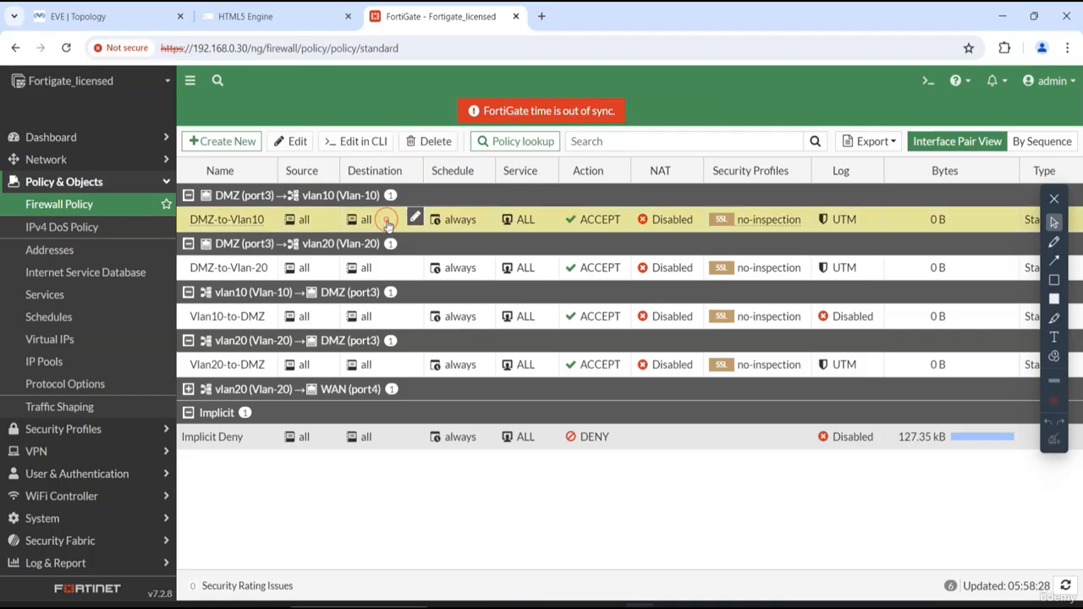
ctrl+click(387, 269)
ctrl+click(393, 324)
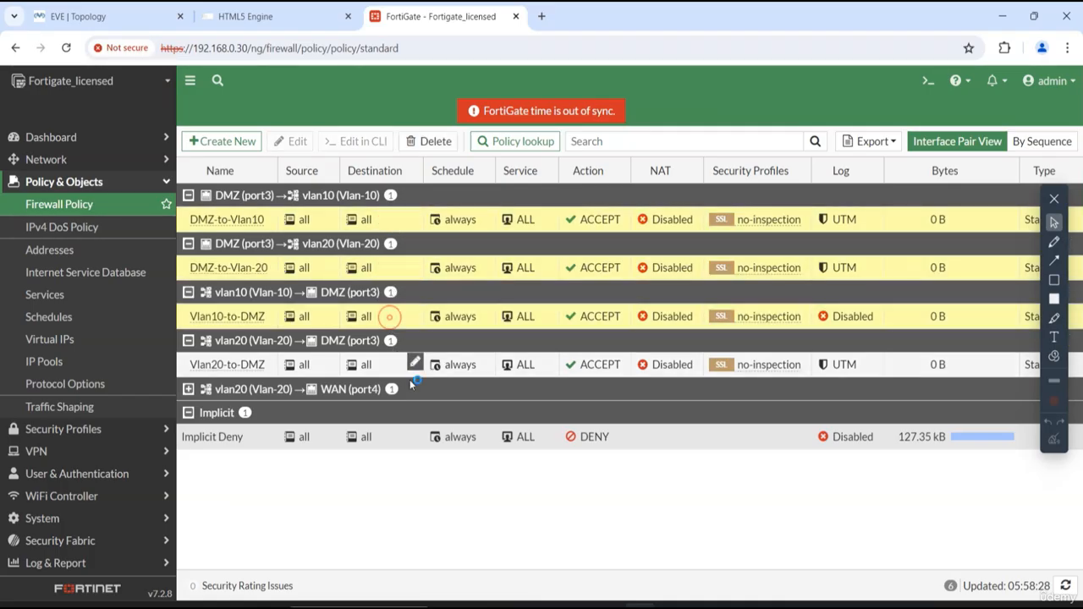
ctrl+click(389, 369)
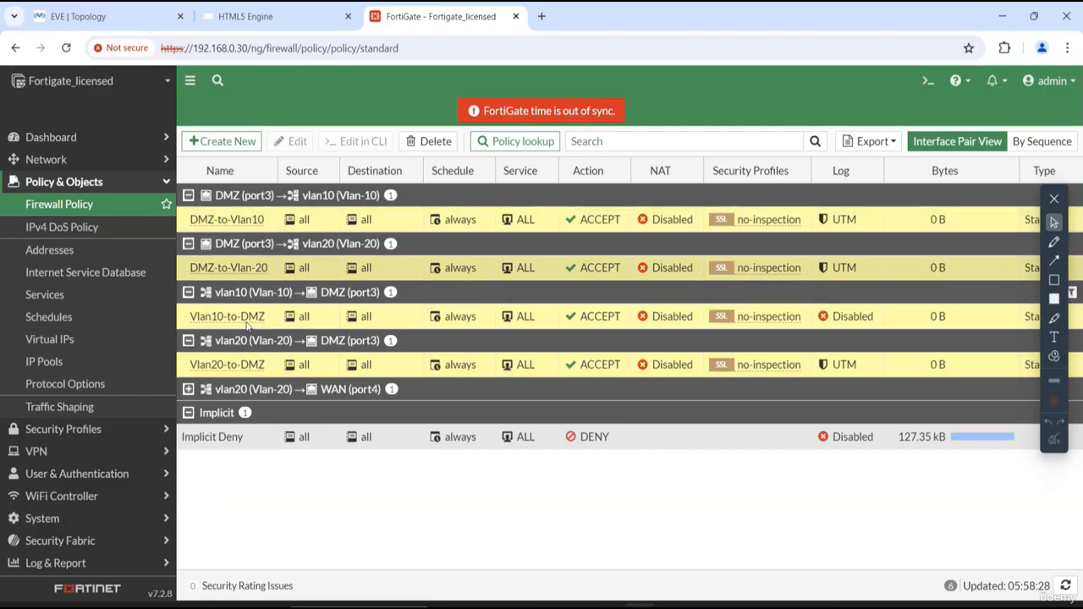
click(417, 143)
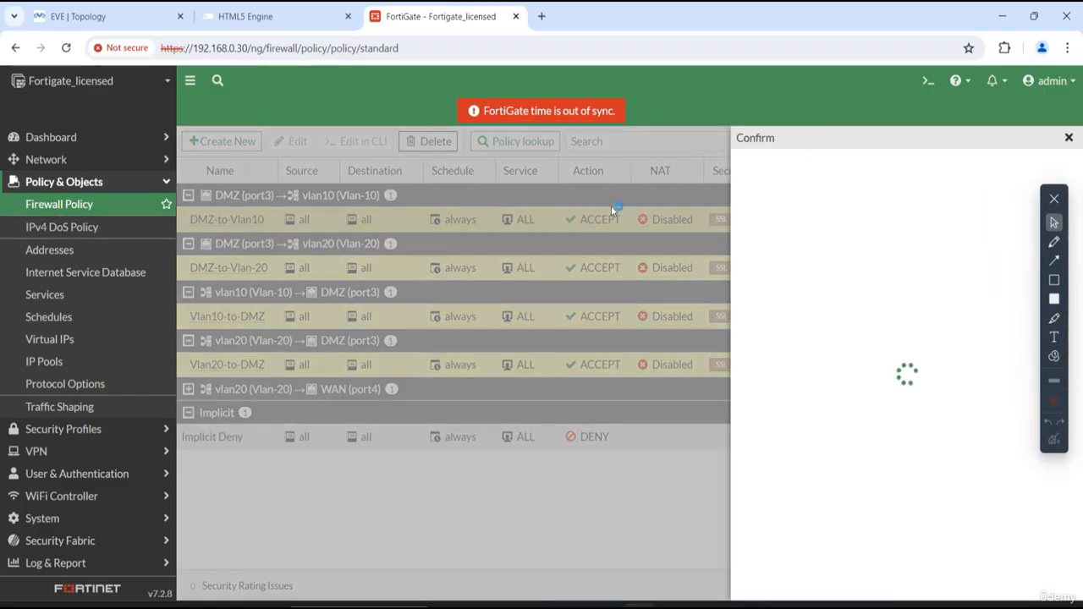
click(871, 595)
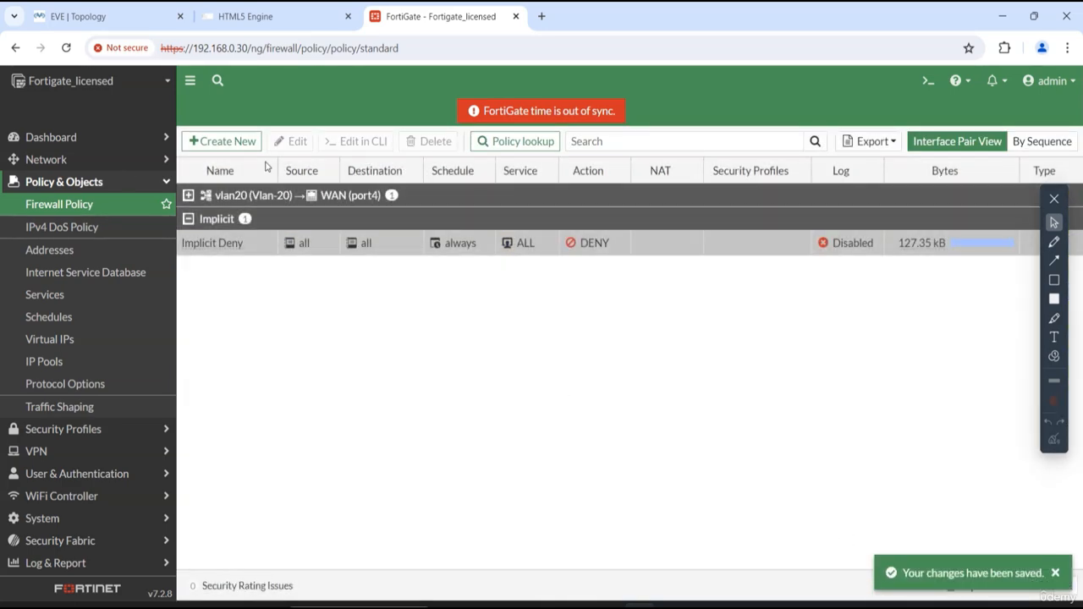
- Delete the vl0-to-internet firewall policy under the vlan20 to WAN (port4) group
click(189, 196)
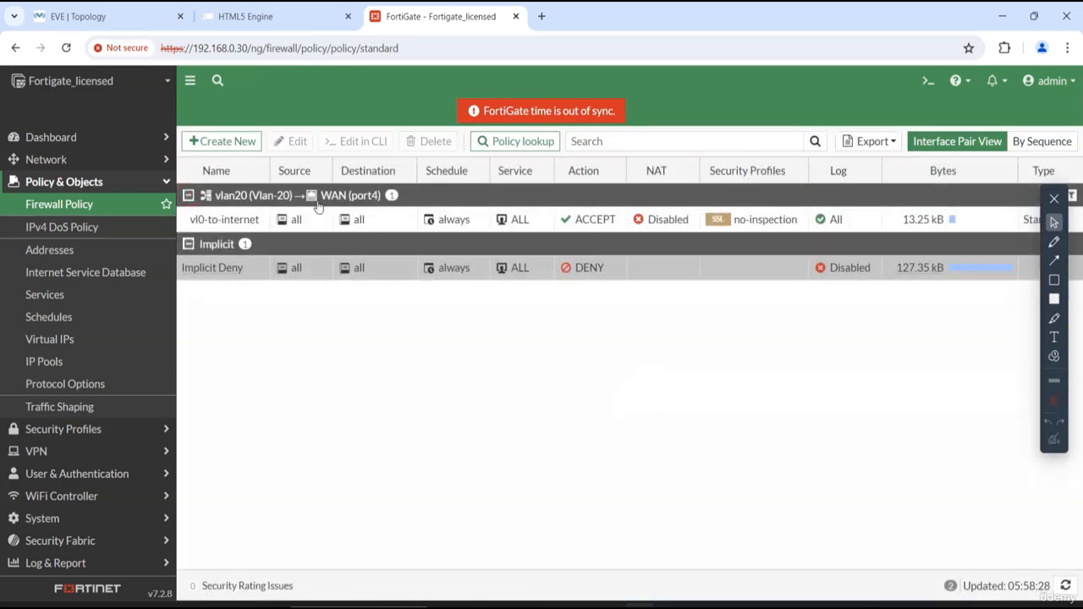
click(376, 223)
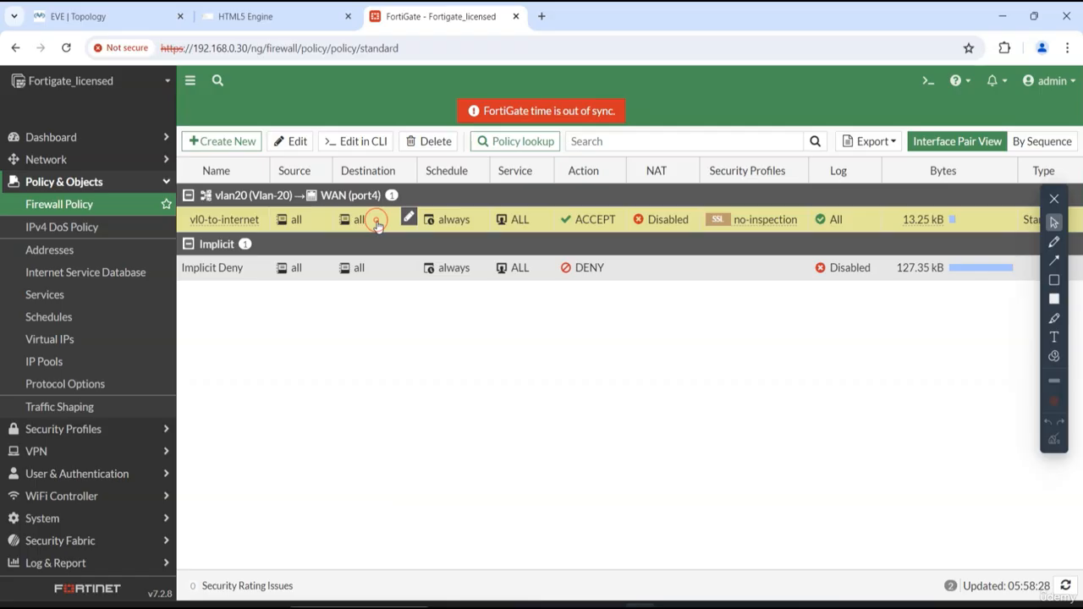
click(415, 143)
click(849, 587)
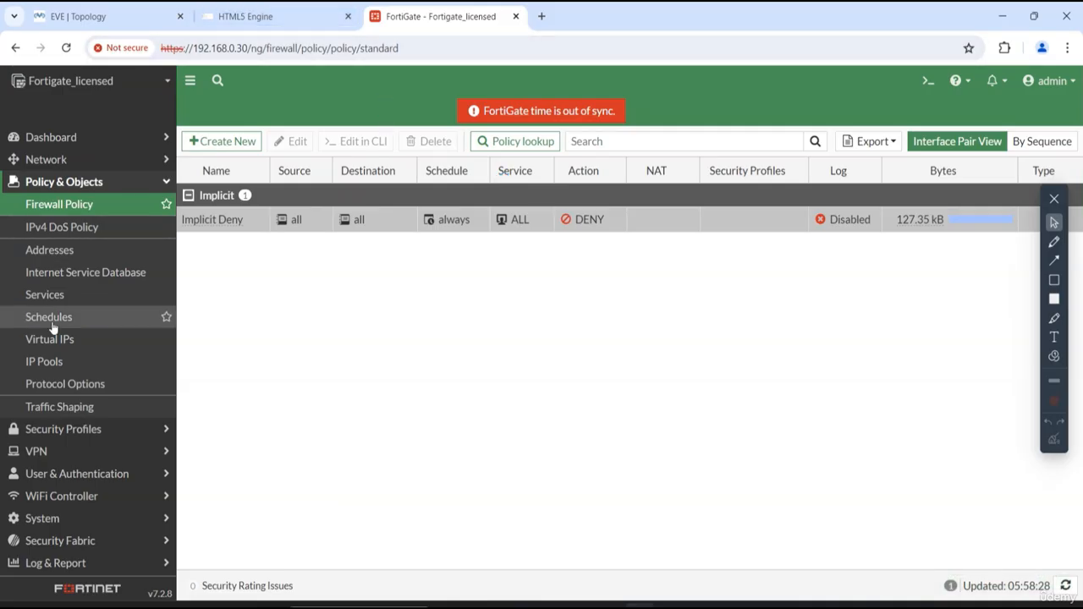
- Add vlan10 (Vlan-10) and vlan20 (Vlan-20) as interface members of LAN-Zone and save the zone
click(51, 159)
click(58, 192)
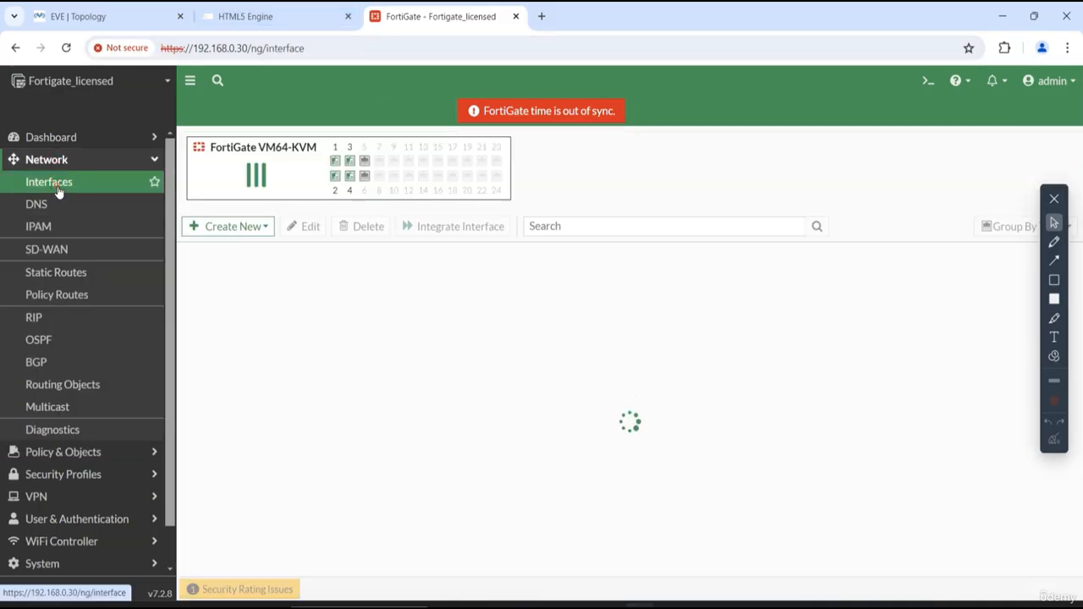
scroll(313, 449, down, 5)
double_click(241, 546)
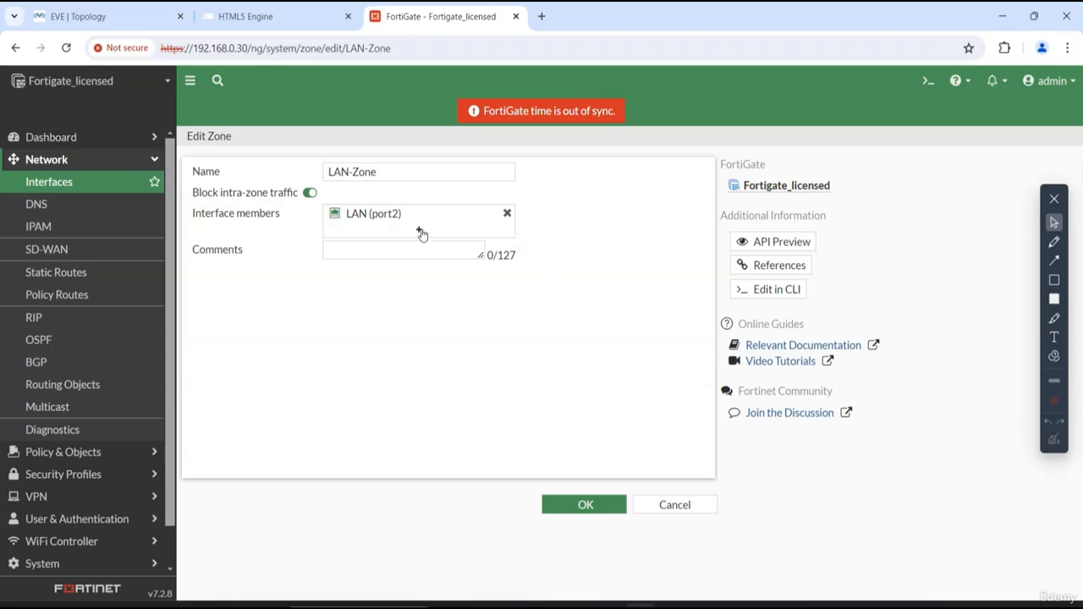
click(418, 231)
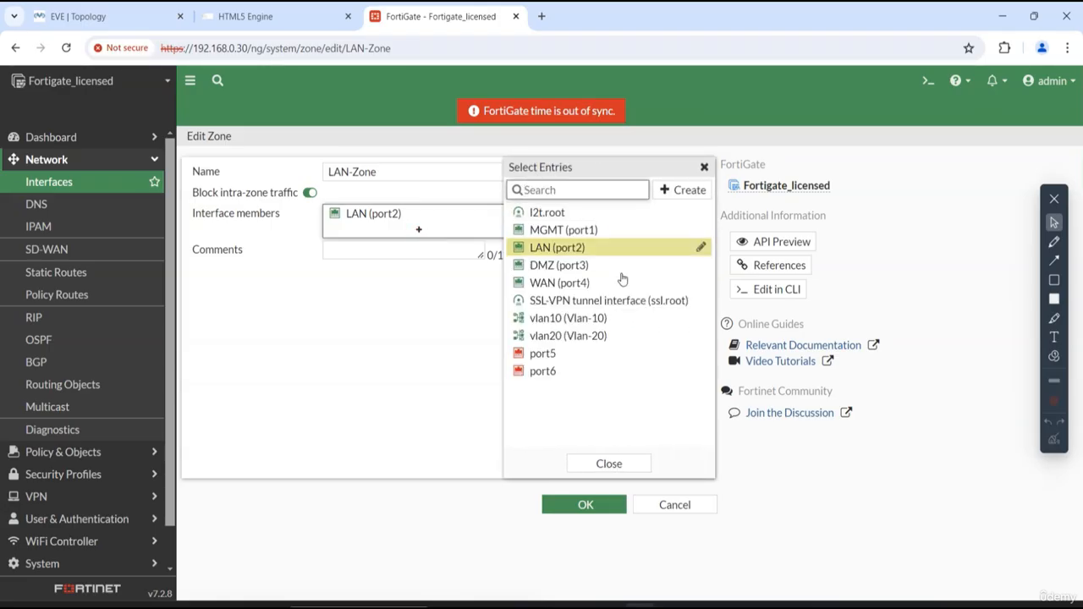
click(598, 326)
click(594, 337)
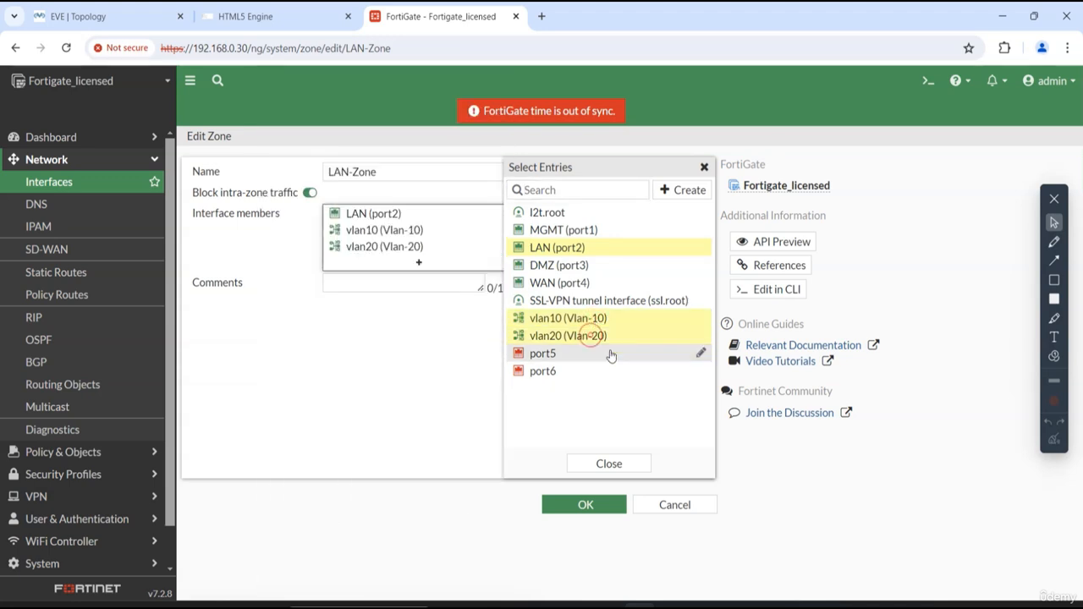
click(393, 362)
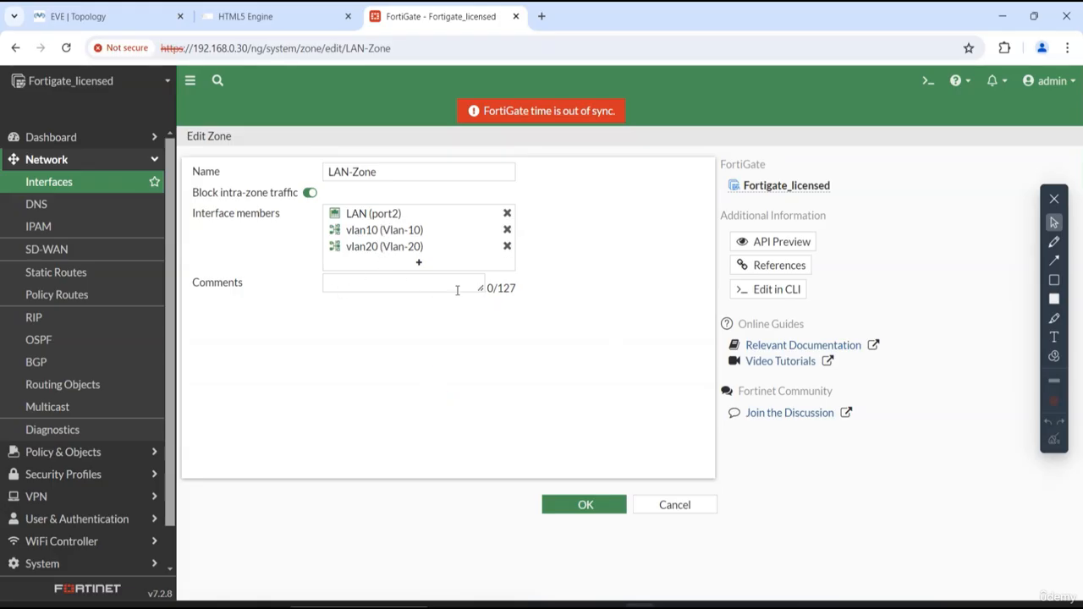
click(404, 282)
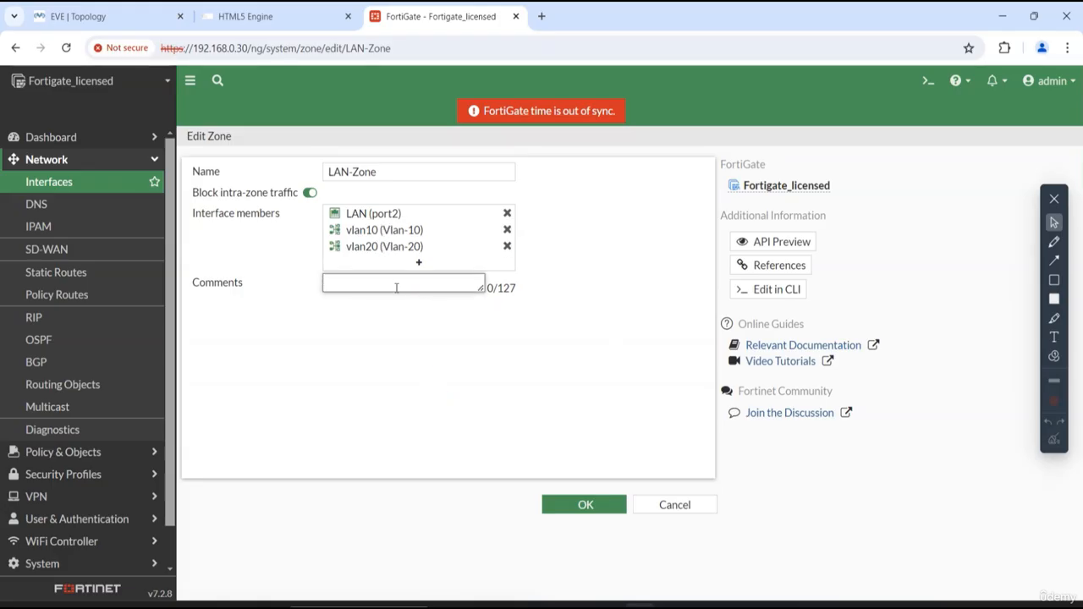
click(593, 507)
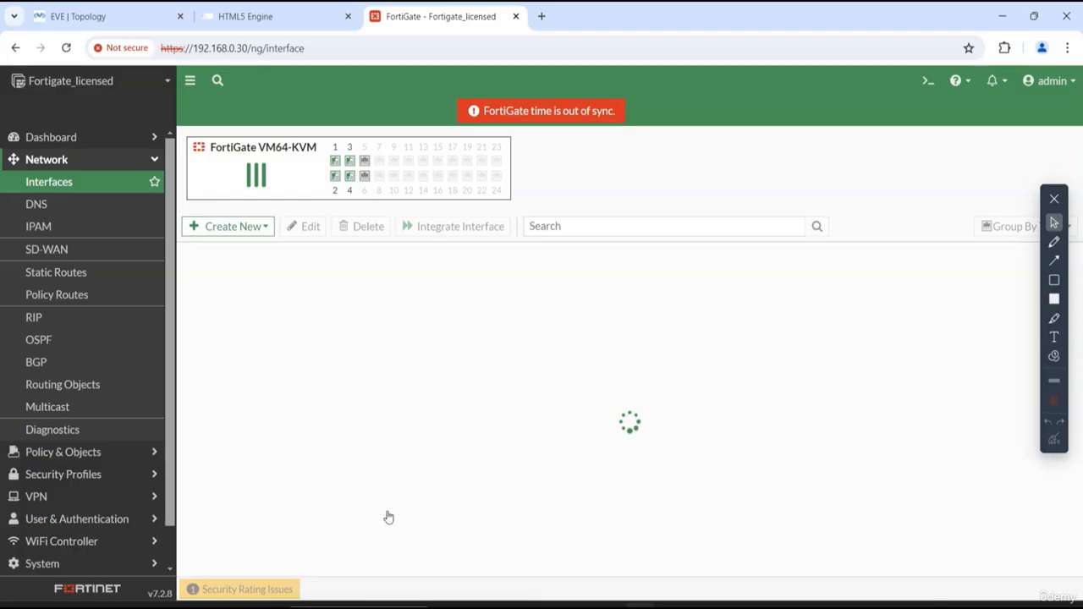
- Review LAN-Zone's members in the interface list, widening the Members column, and compare them with the EVE-NG topology
scroll(387, 516, down, 4)
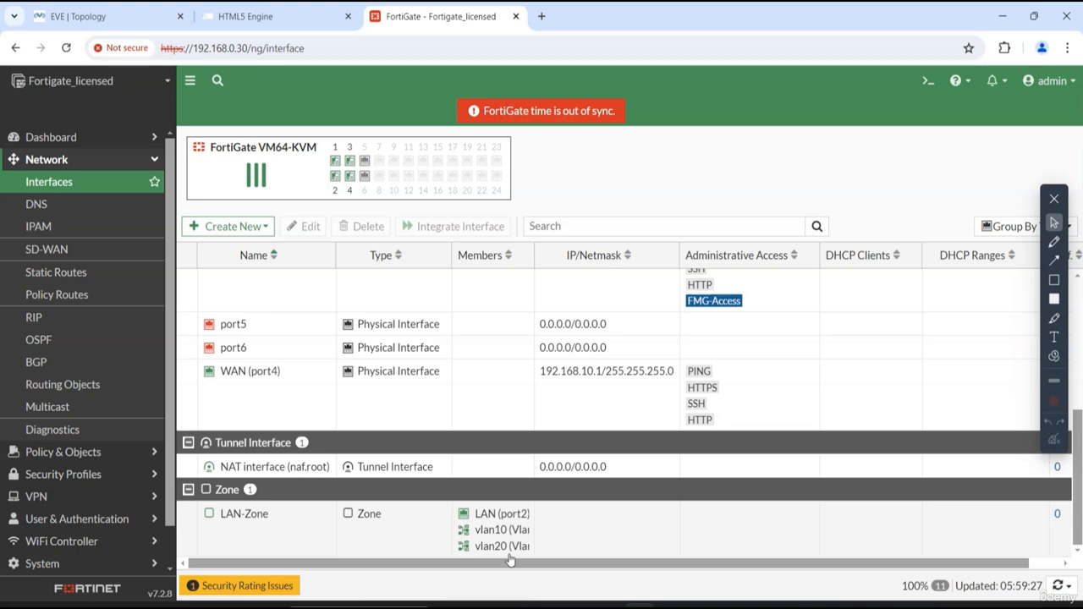
click(141, 12)
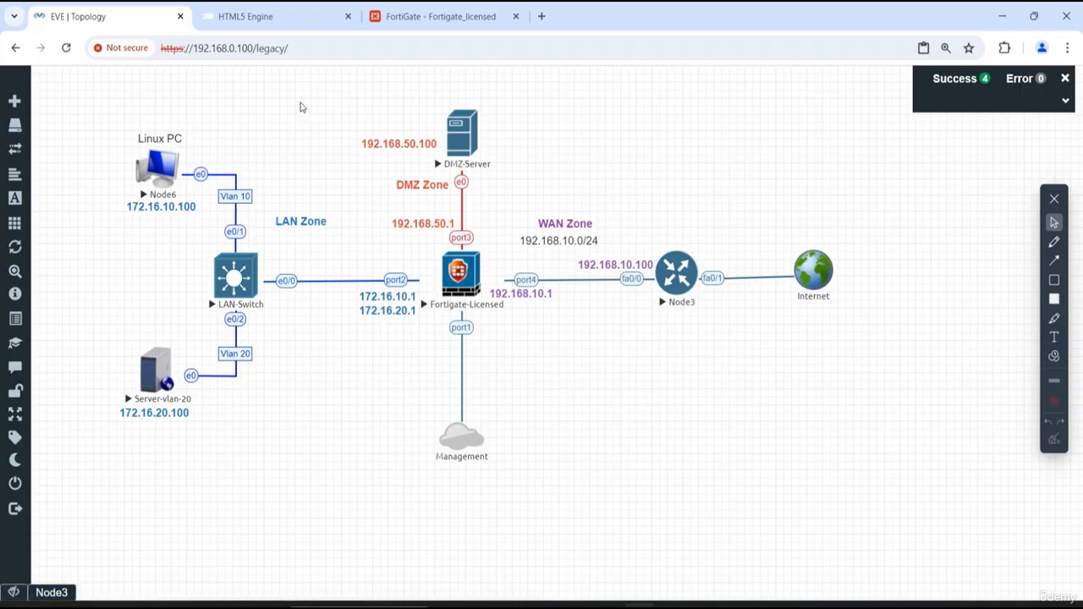
click(449, 282)
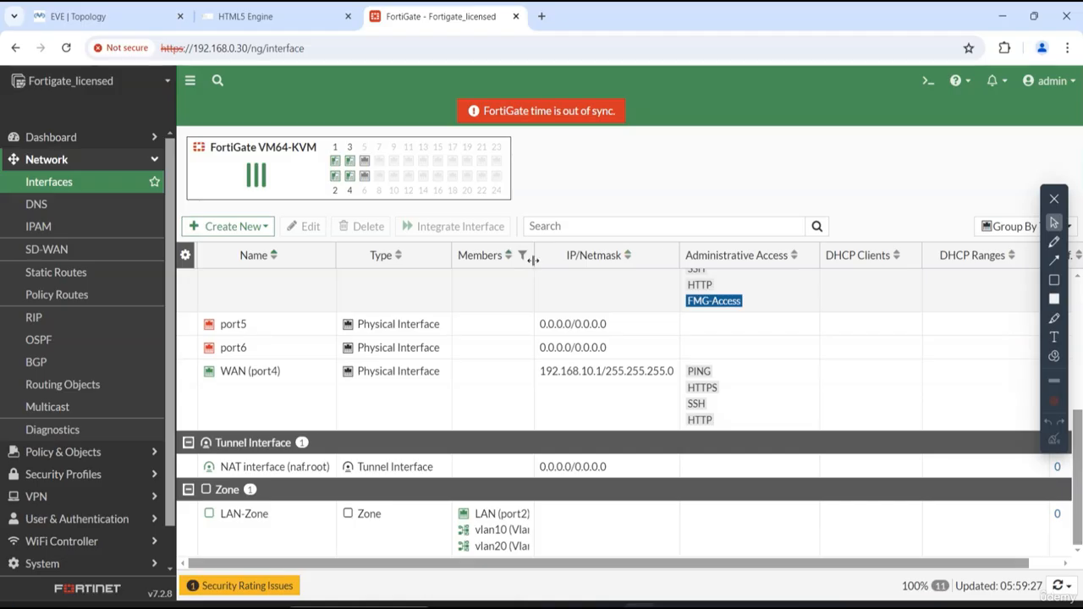
drag(533, 260, 568, 256)
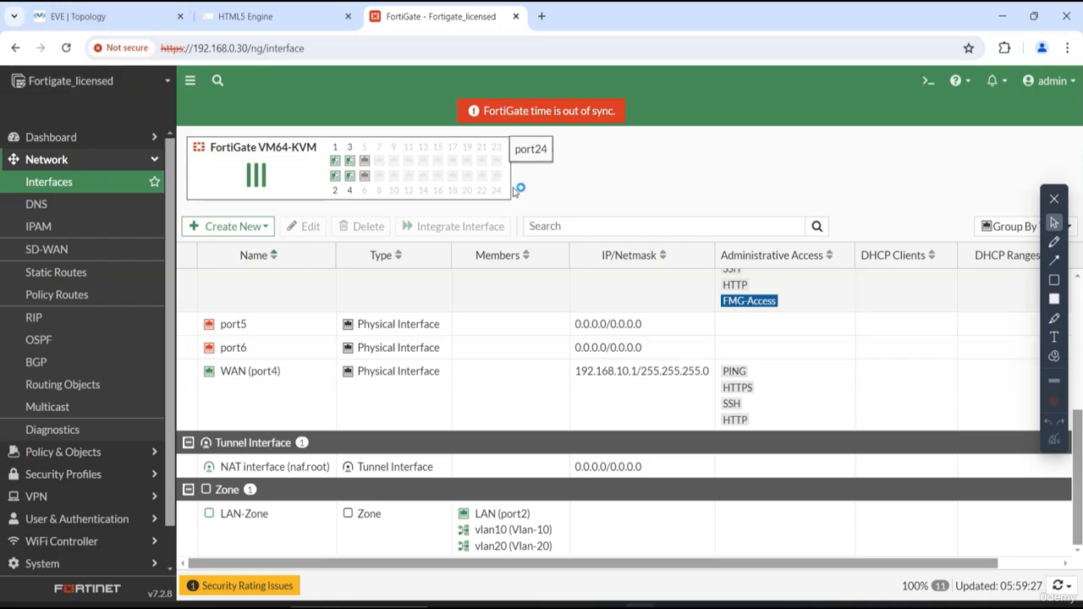
click(118, 16)
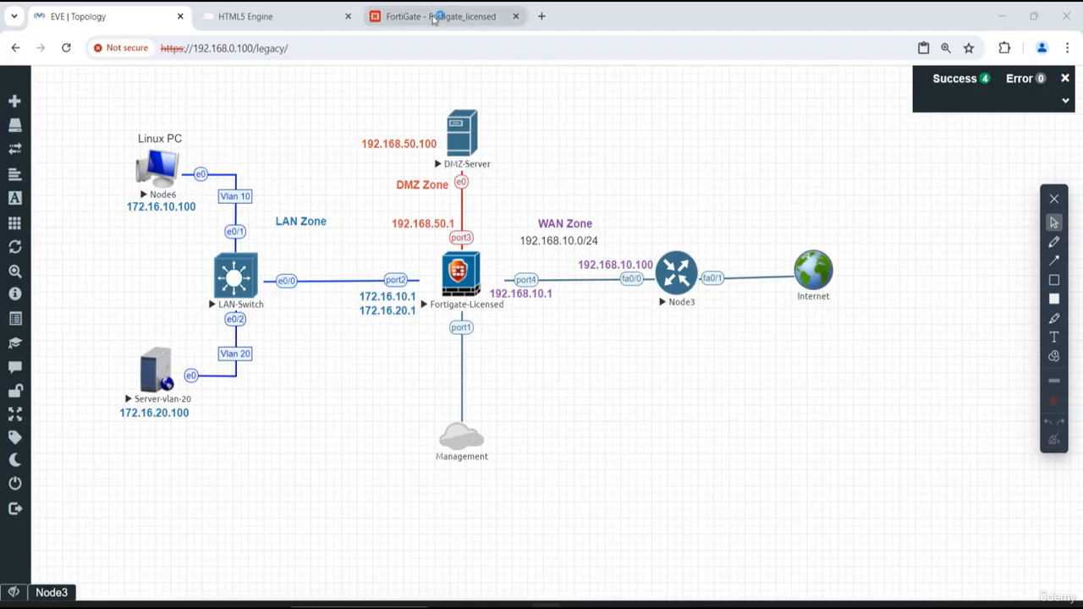
click(433, 17)
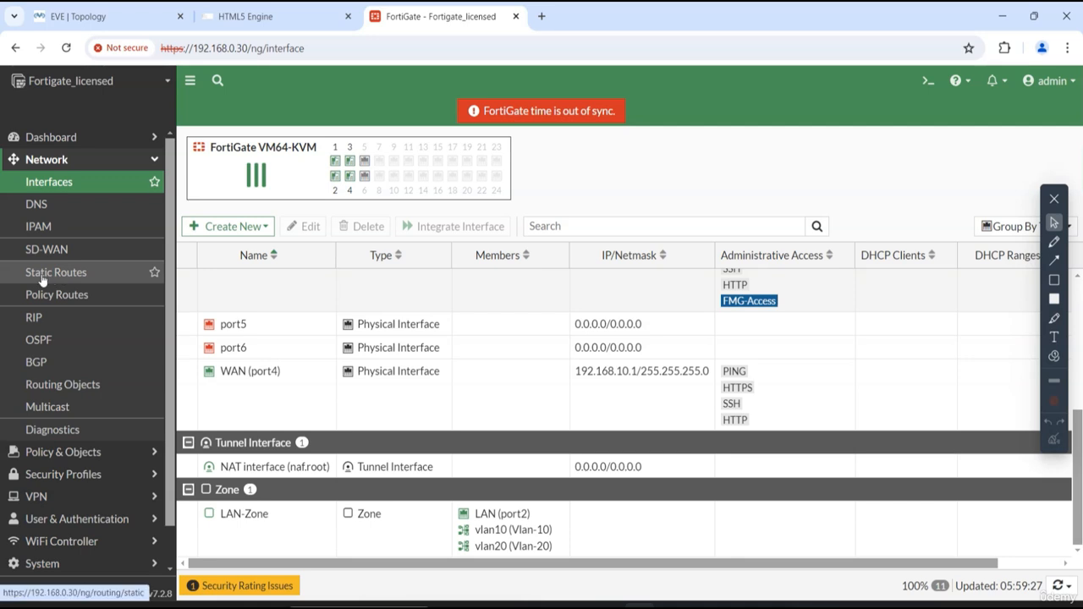
- Delete the 0.0.0.0/0 static route on WAN (port4)
click(72, 279)
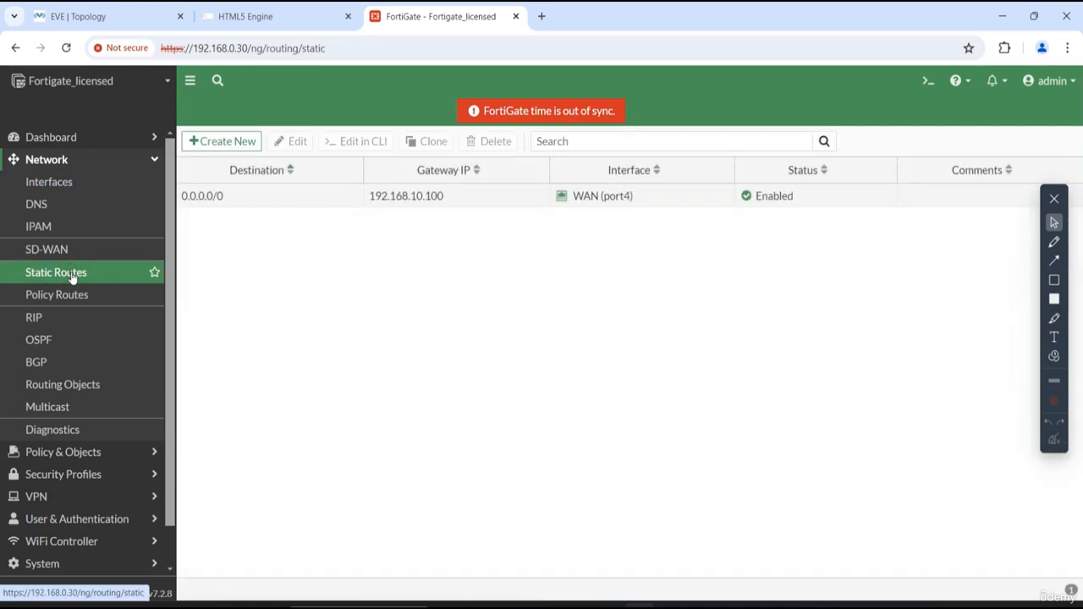
click(310, 201)
click(484, 142)
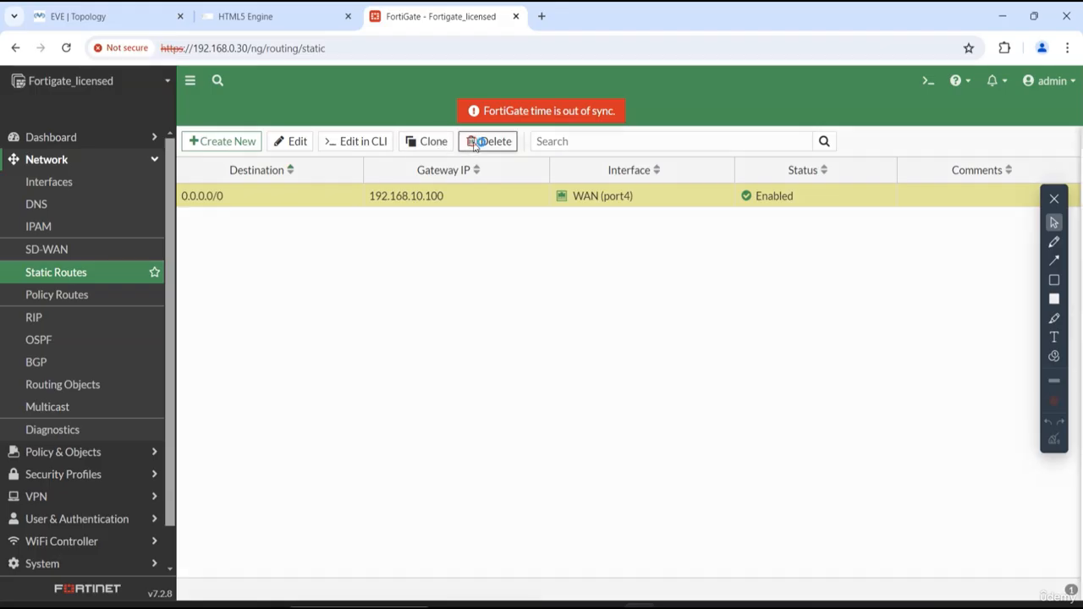
click(848, 588)
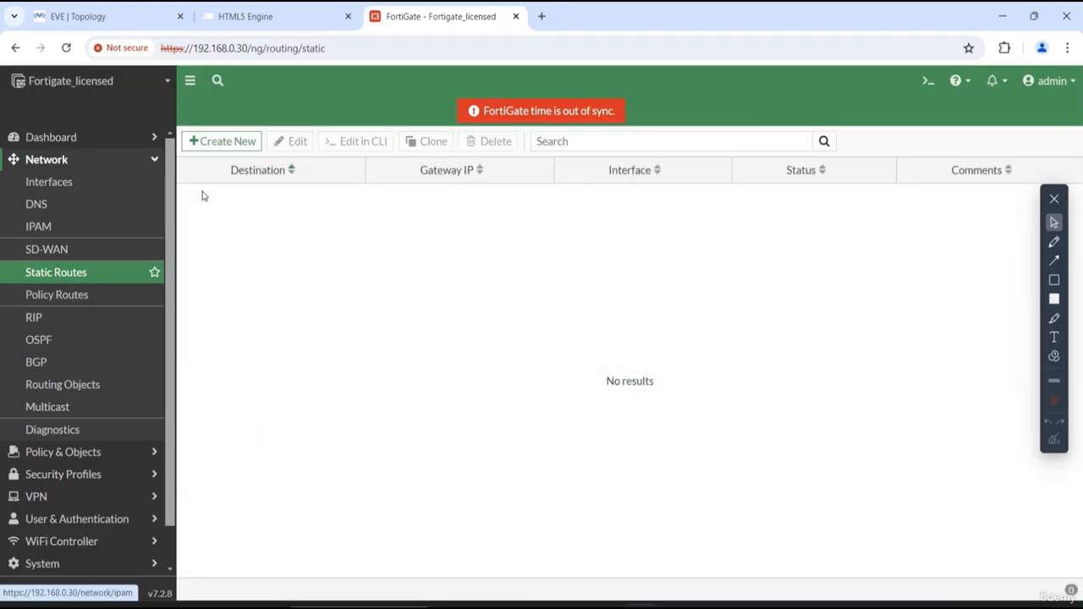
- Start a new static route for 0.0.0.0/0.0.0.0 and set its gateway to 192.168.10.100, Node3's address in the EVE-NG topology
click(218, 144)
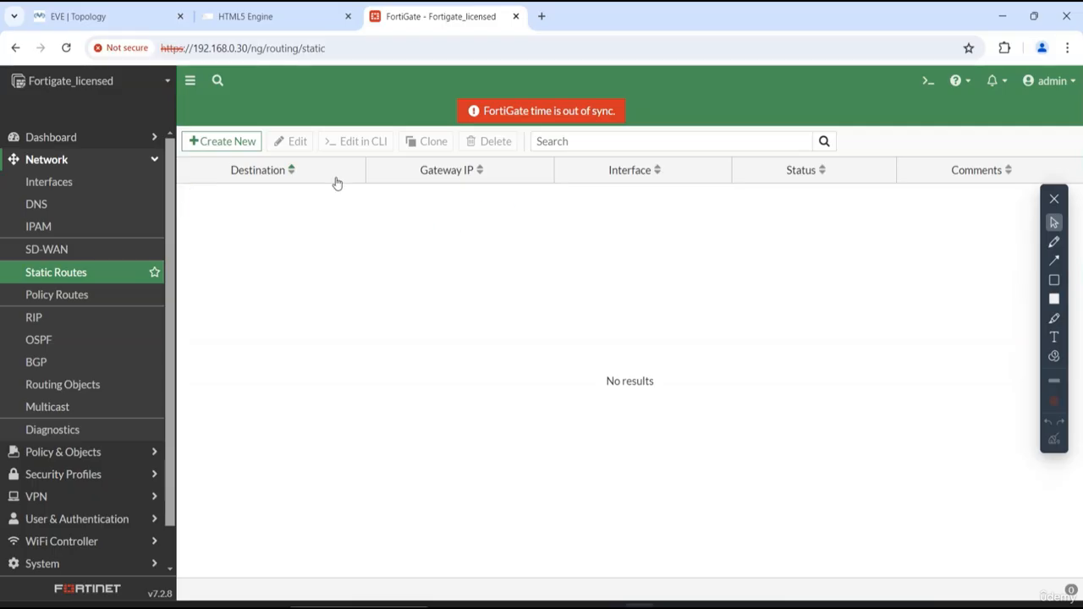
click(226, 142)
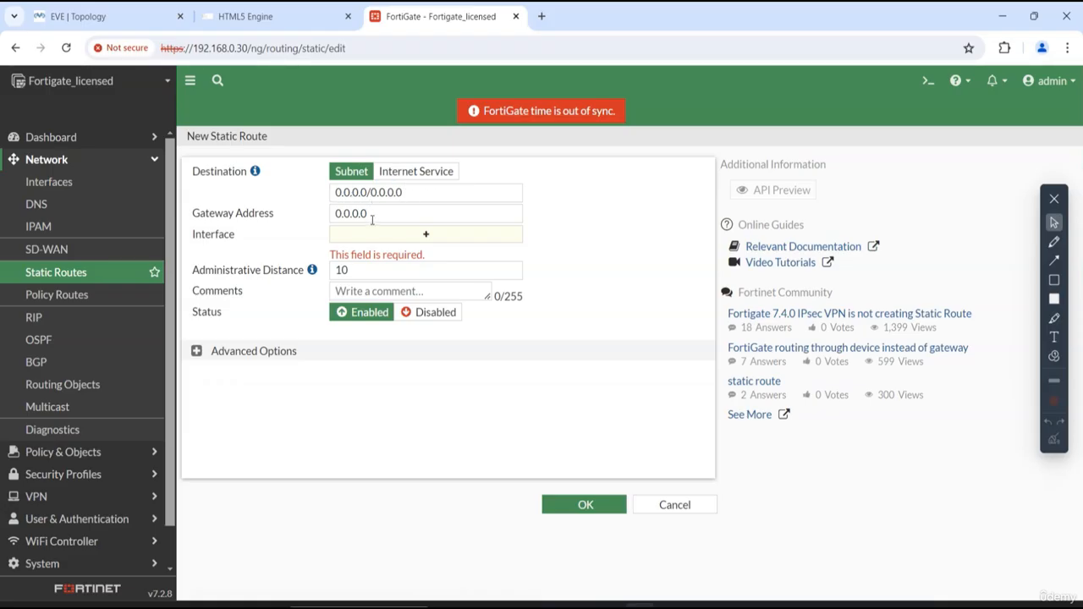
click(382, 216)
double_click(376, 214)
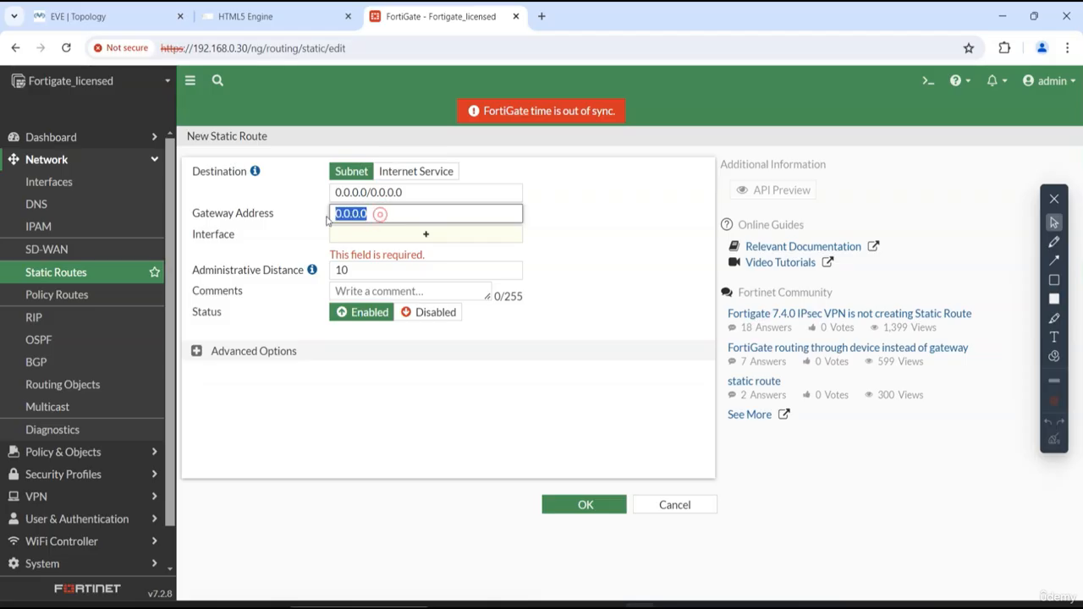
click(136, 16)
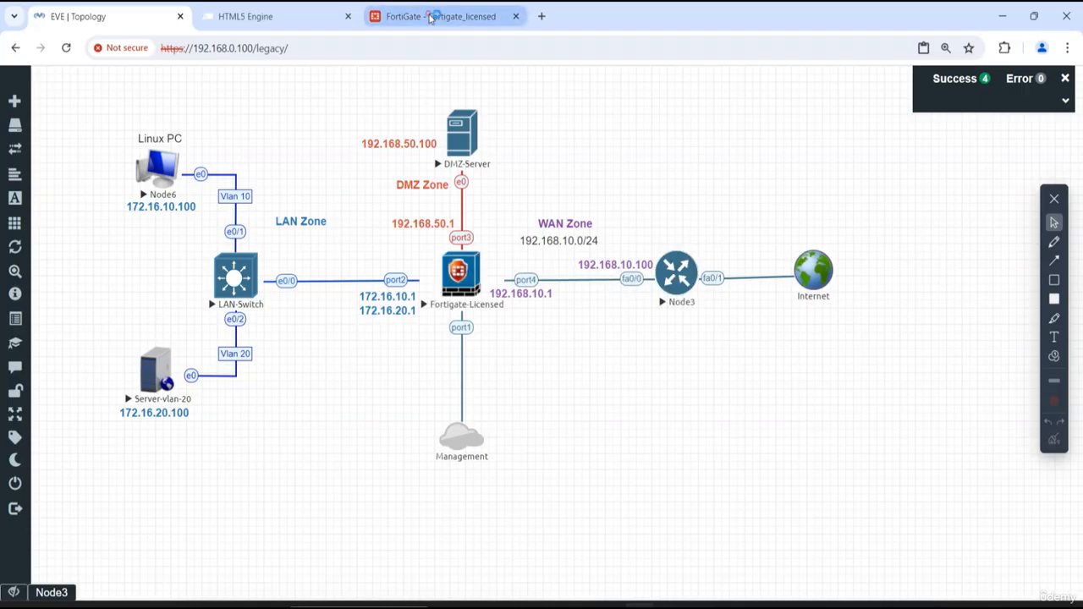
click(430, 17)
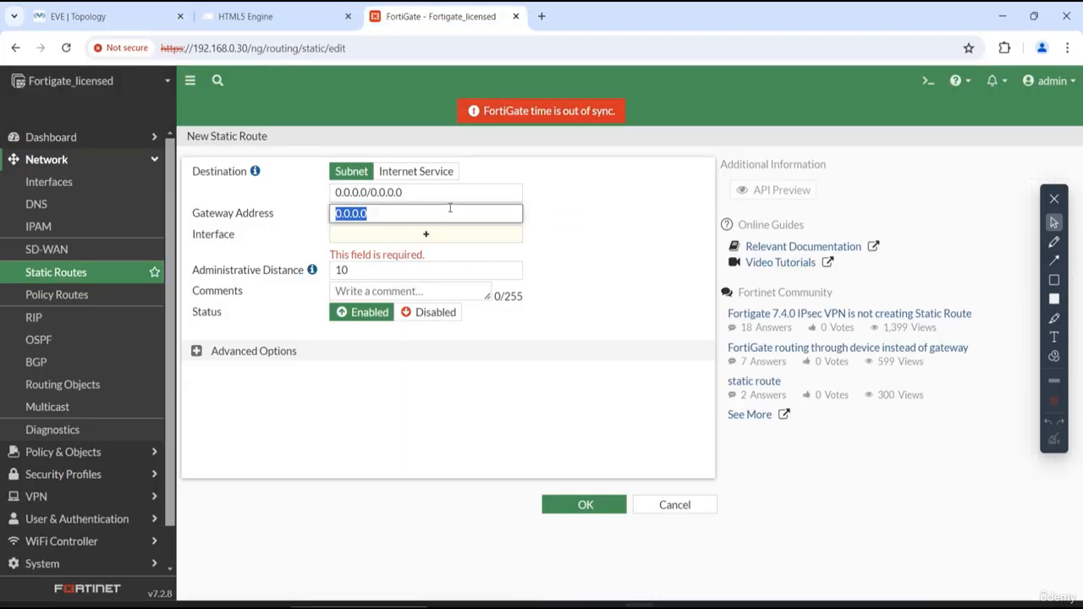
text(192.168.)
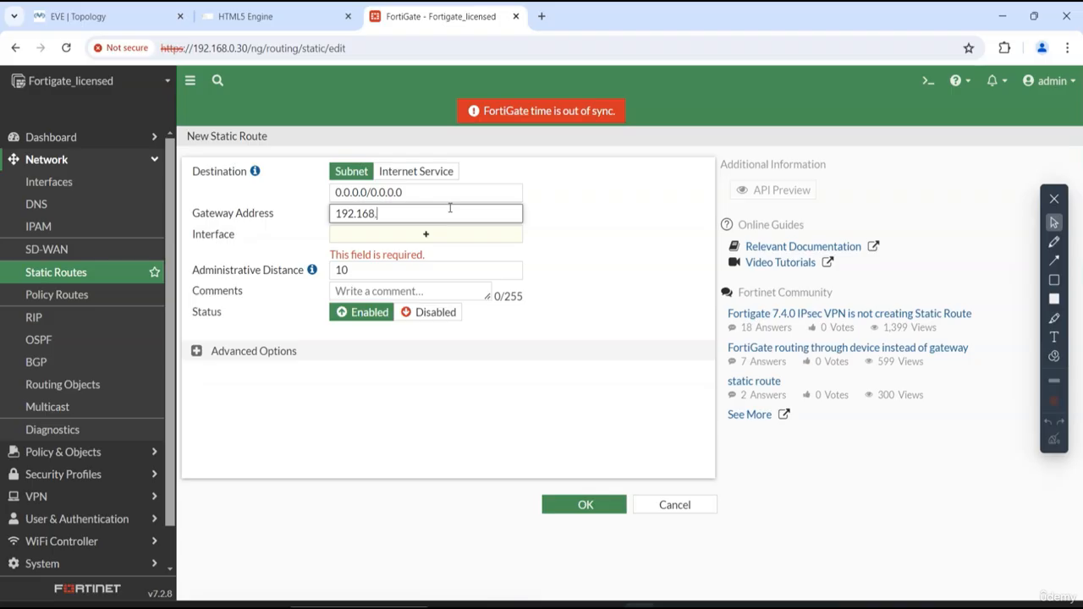
text(10.100)
- Assign WAN (port4) as the static route's interface, check it against the EVE-NG topology, and save the route
click(415, 244)
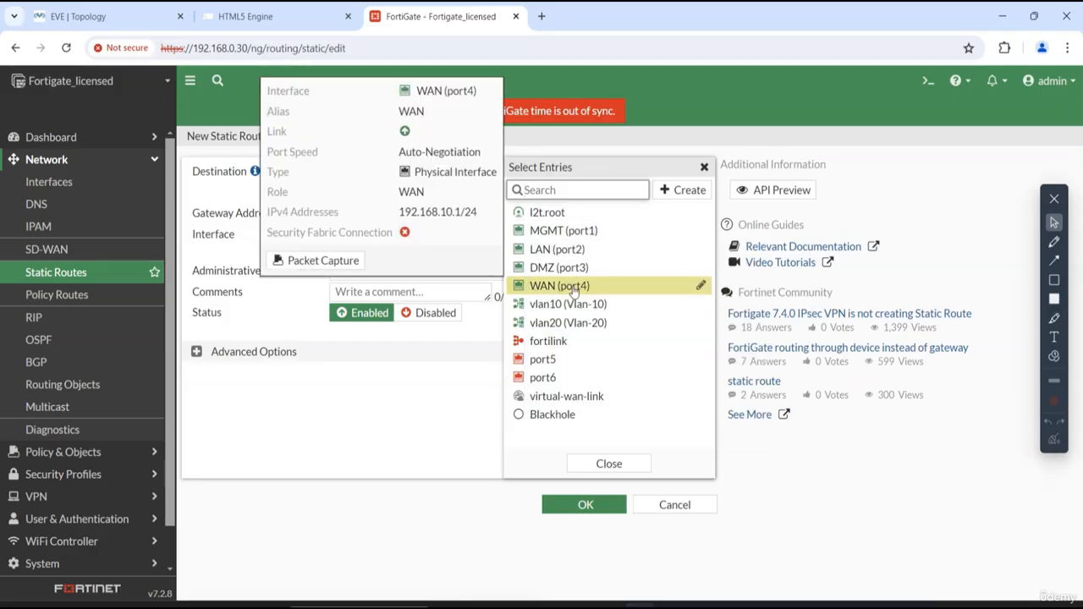
mouse_move(550, 292)
click(433, 427)
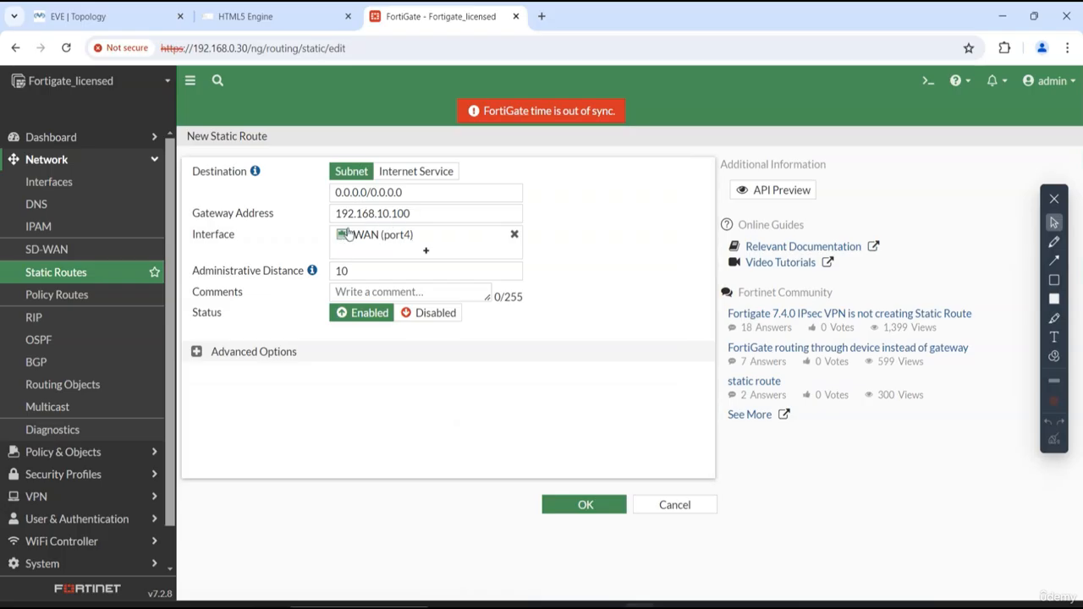
mouse_move(408, 245)
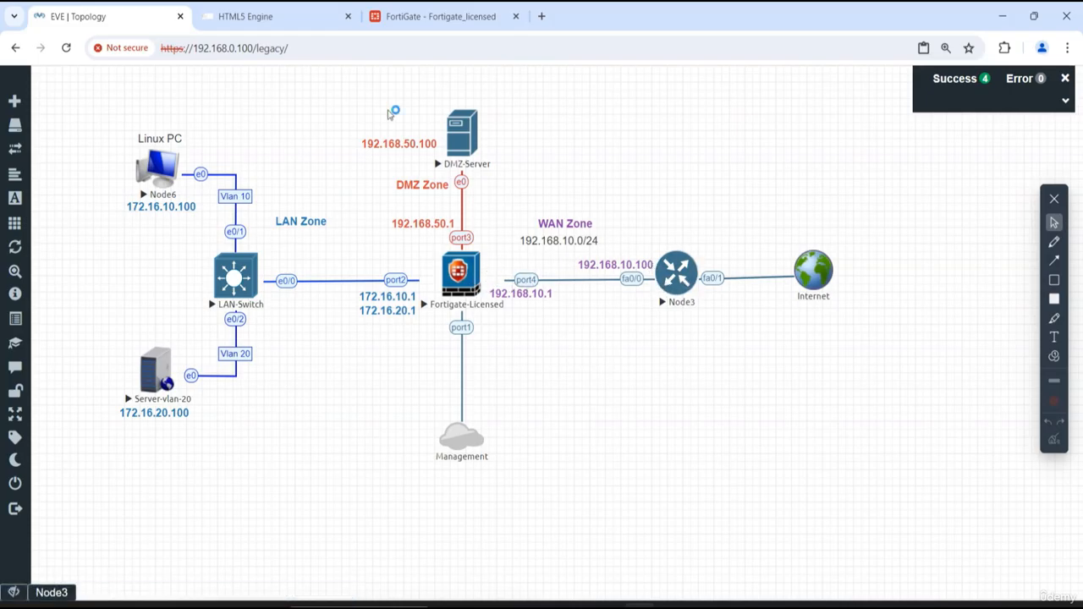
click(435, 17)
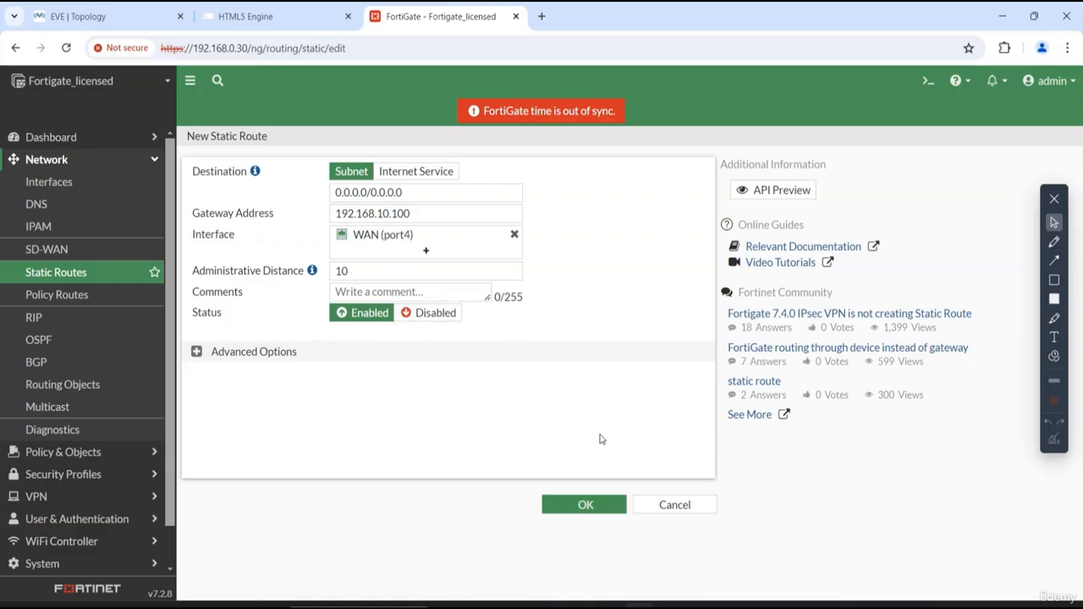
click(585, 506)
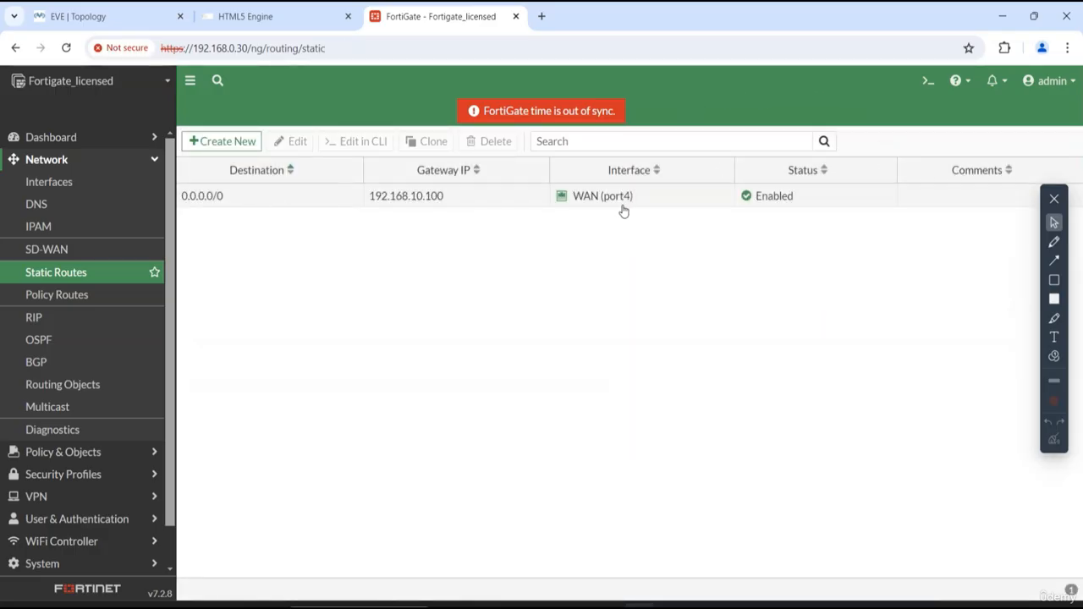
- Check the EVE-NG topology, return to FortiGate, and start a new firewall policy
click(103, 17)
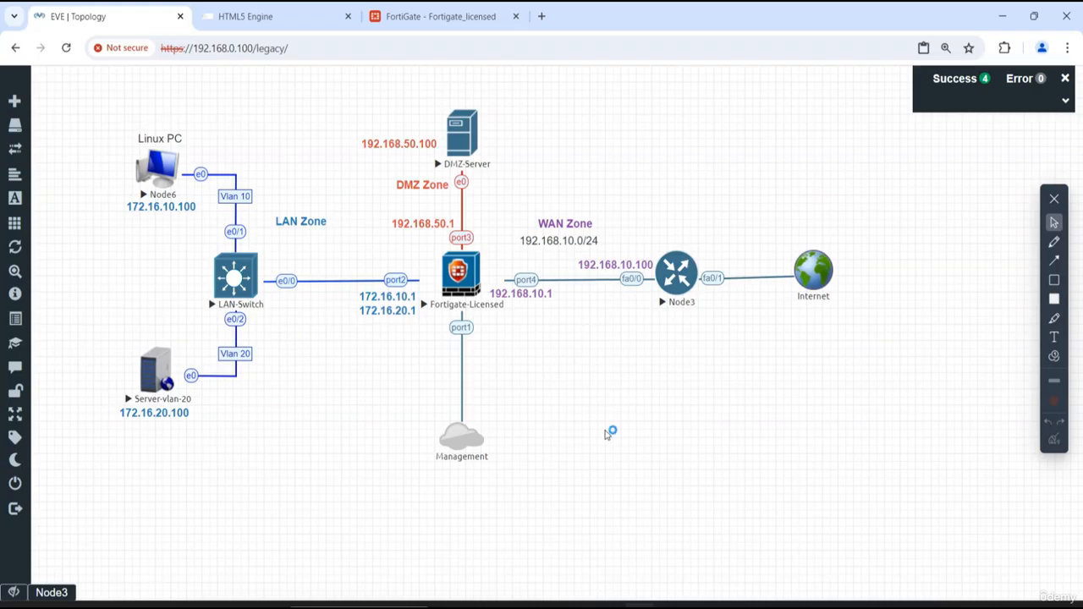
click(451, 16)
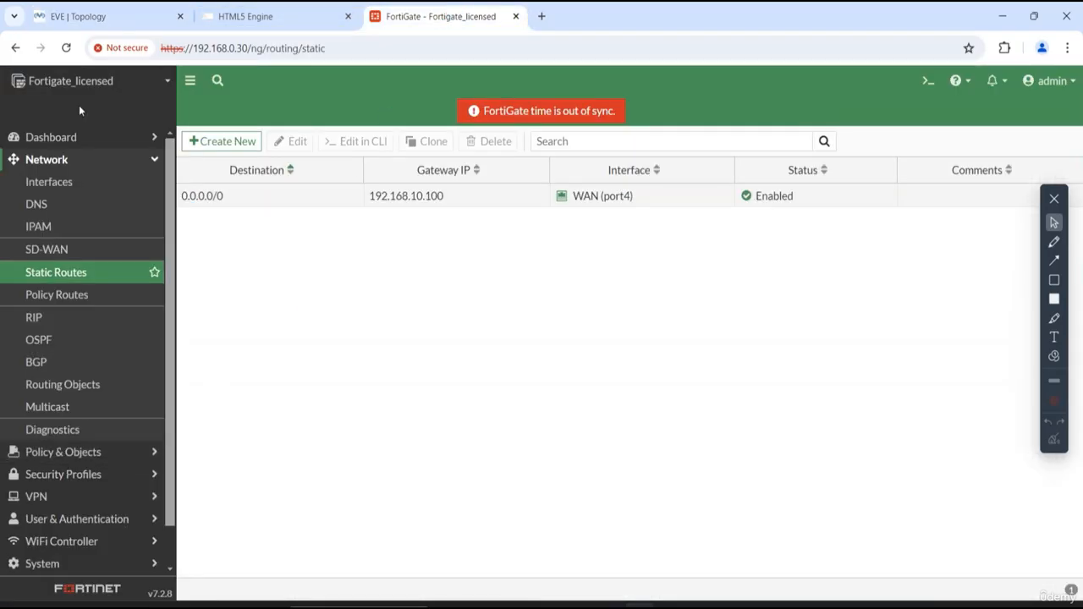
click(78, 159)
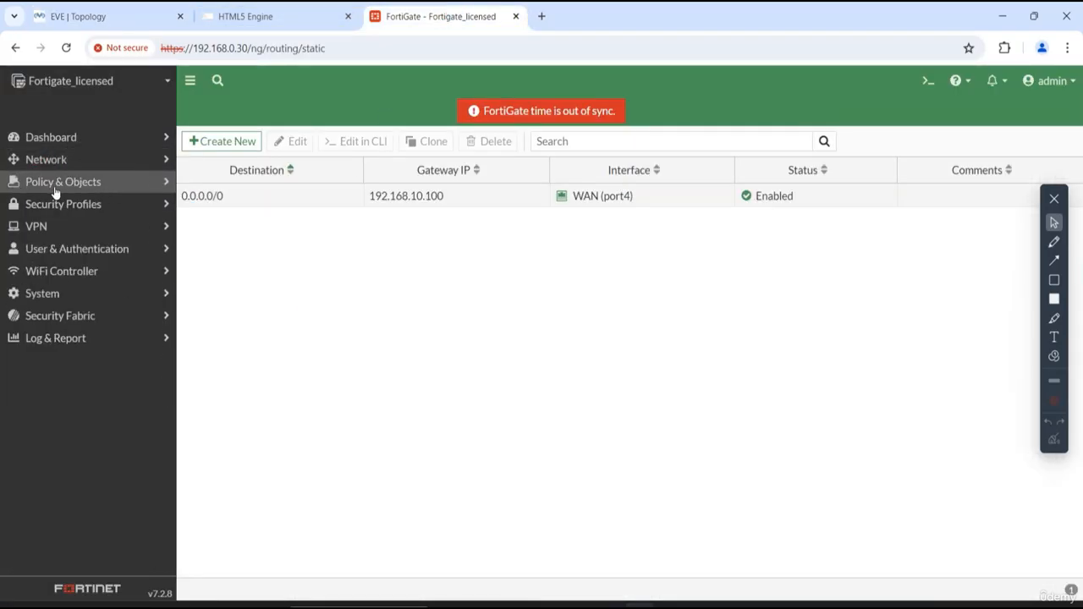
click(80, 184)
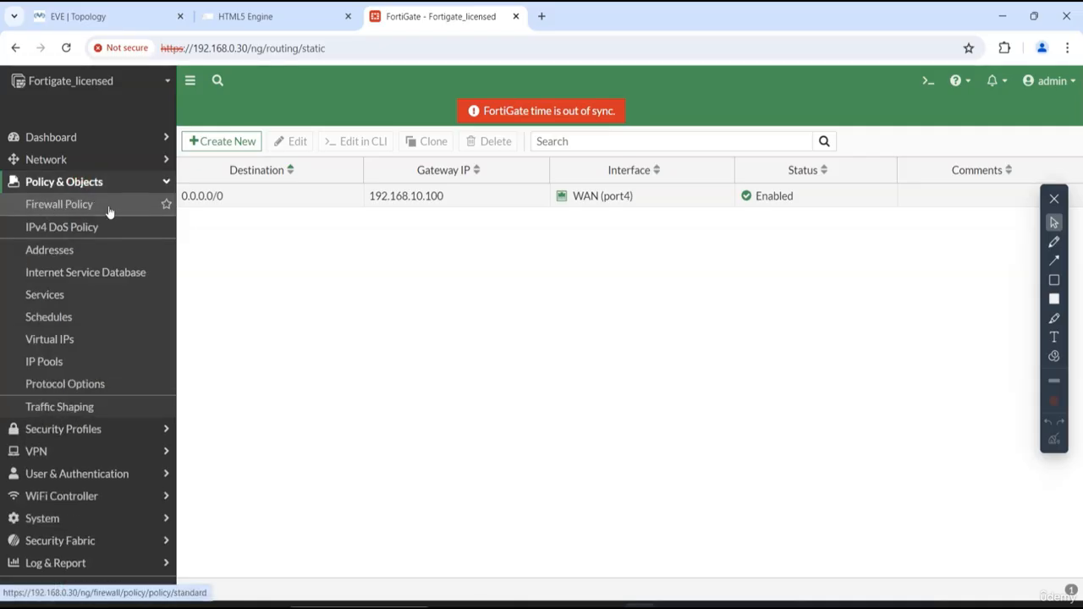
click(98, 212)
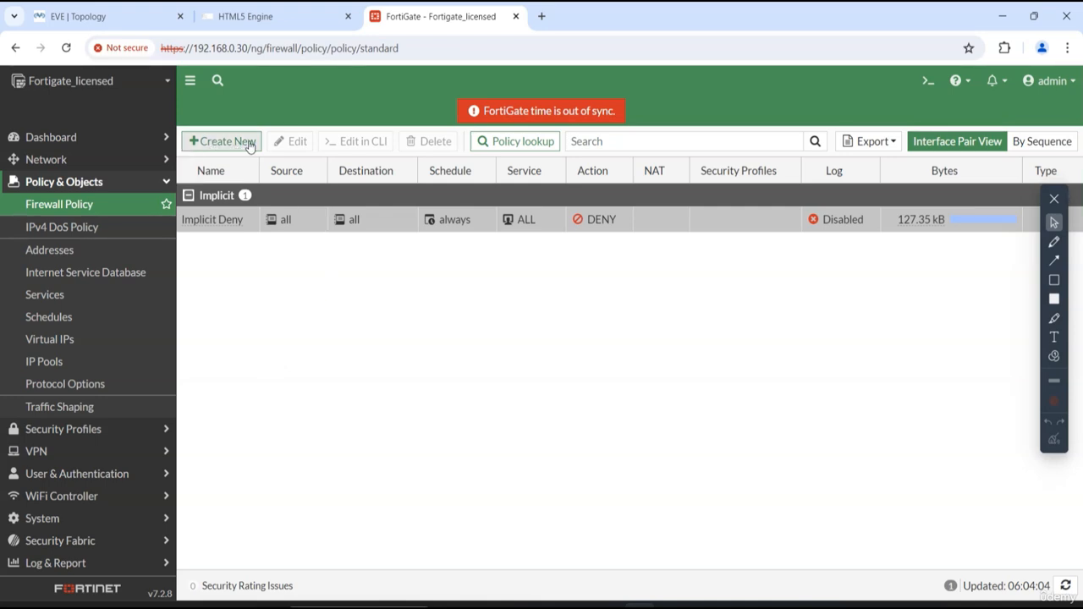
click(211, 148)
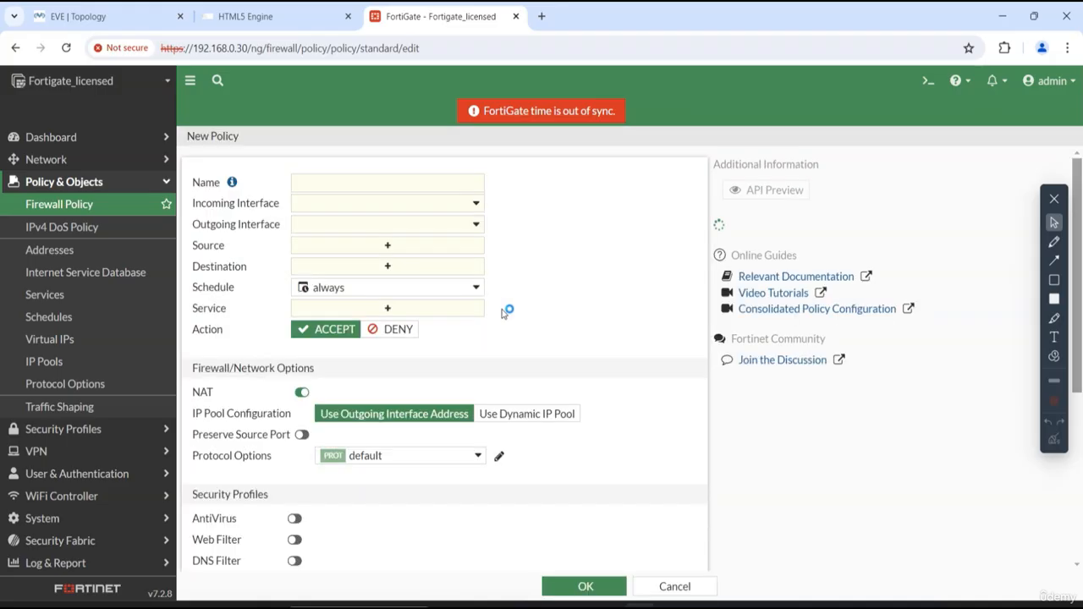
- Name the new firewall policy Lan-Zone-to-Internet
click(327, 182)
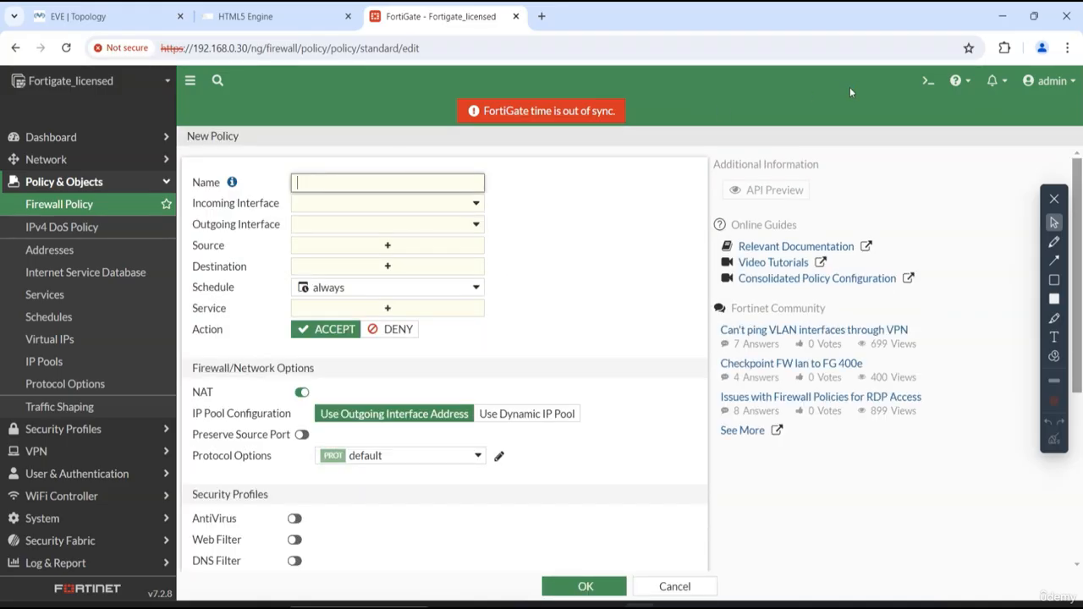
text(Lan)
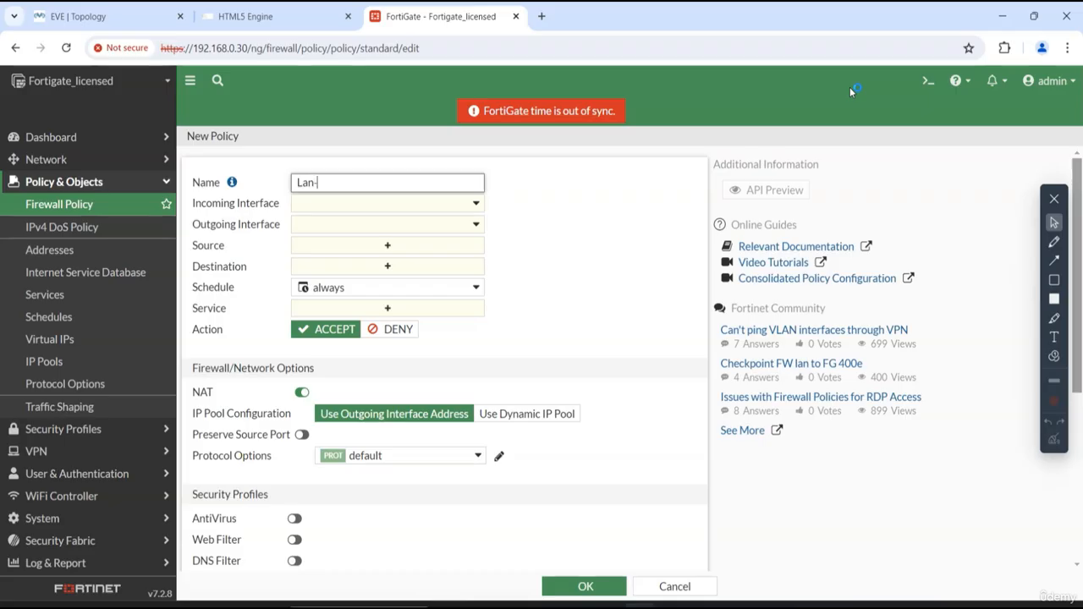
text(-To)
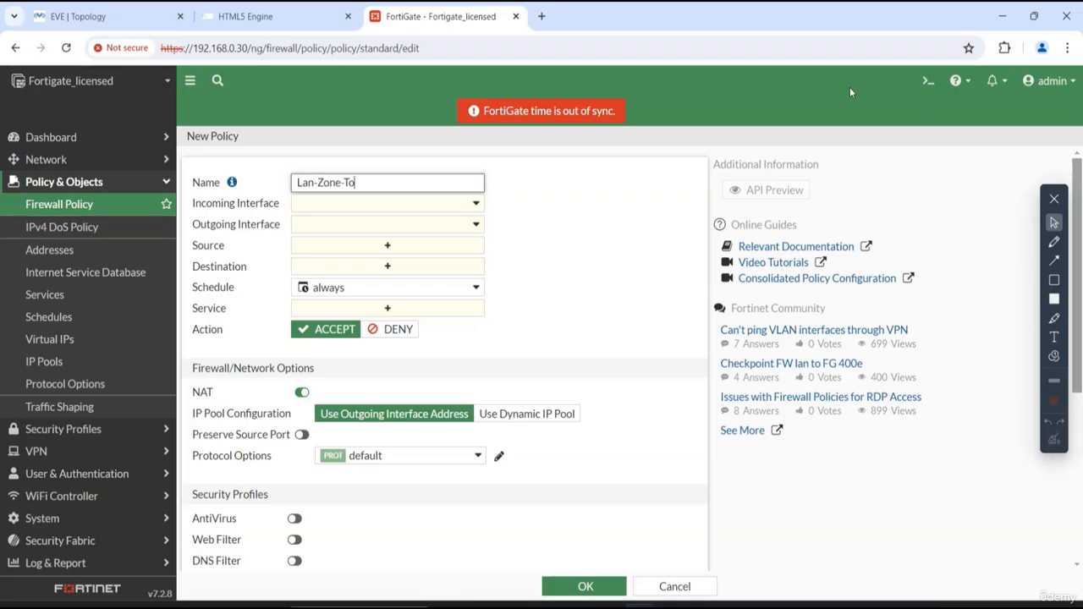
text(Zone-To-)
key(BackSpace)
key(BackSpace)
key(BackSpace)
key(BackSpace)
text(To-Internet)
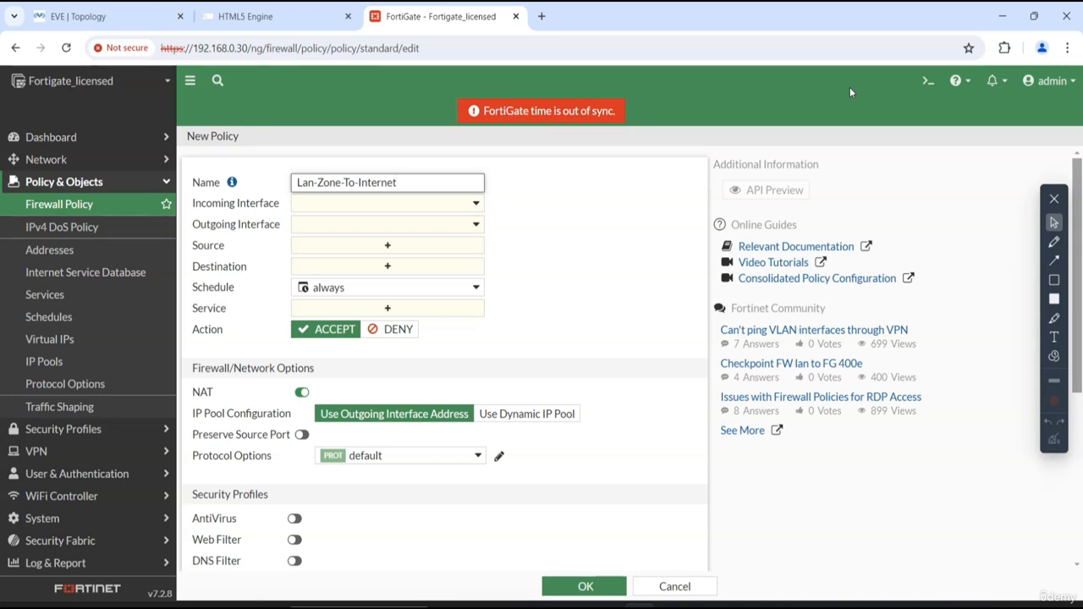
click(354, 182)
key(BackSpace)
text(t)
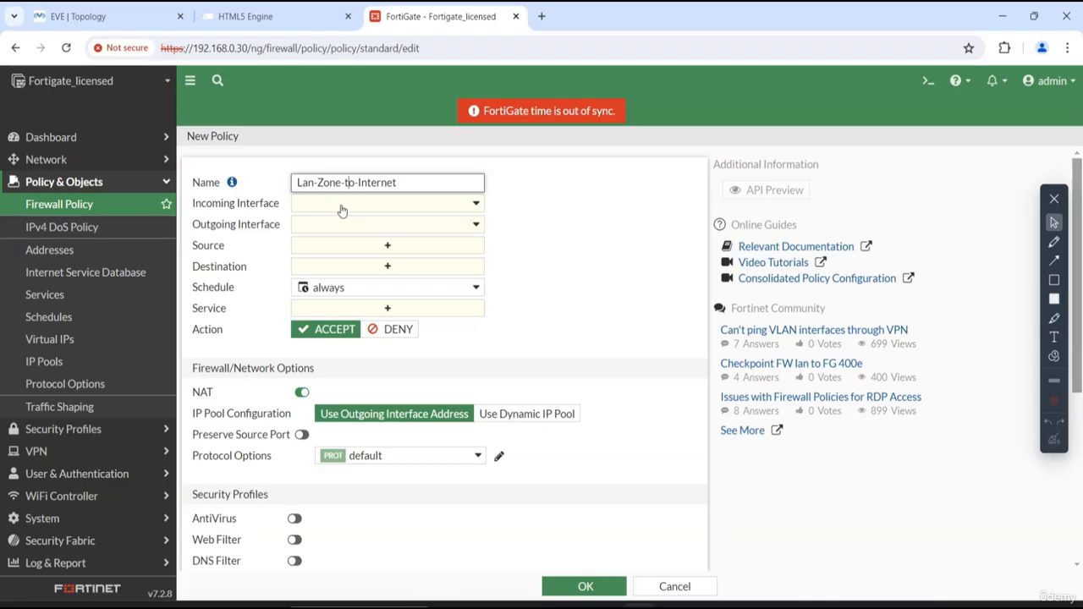
- Set the policy's incoming interface to LAN-Zone and outgoing interface to WAN (port4), checking both against the EVE-NG topology
click(84, 16)
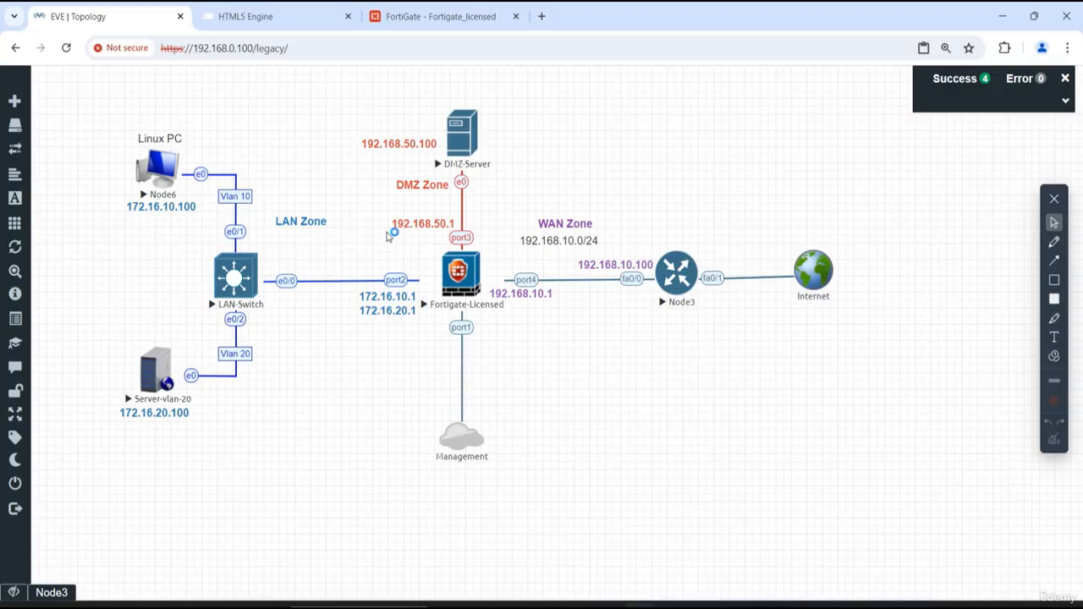
click(440, 16)
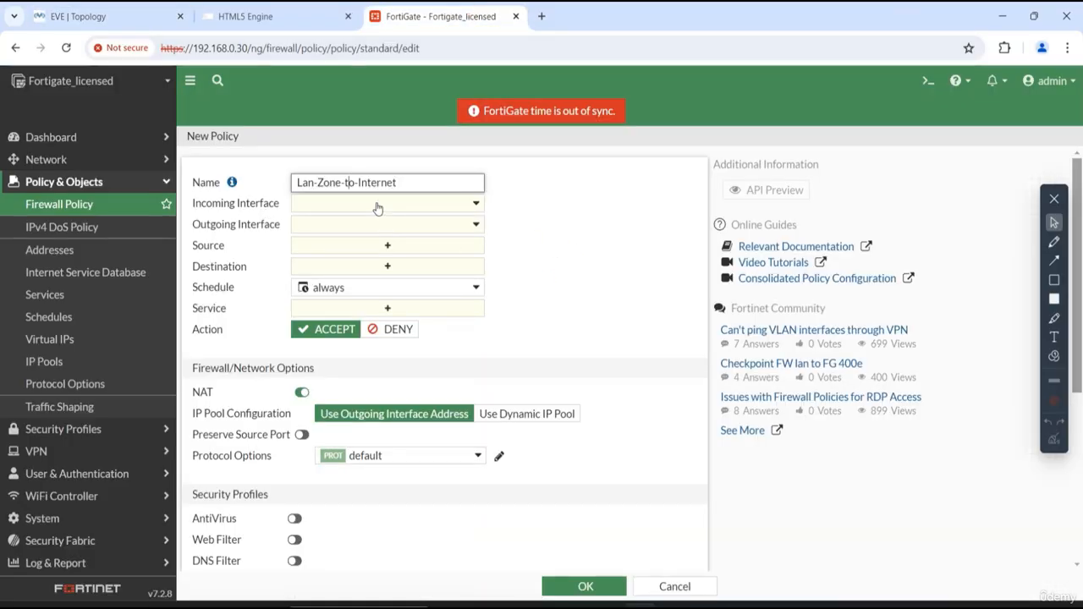
click(377, 208)
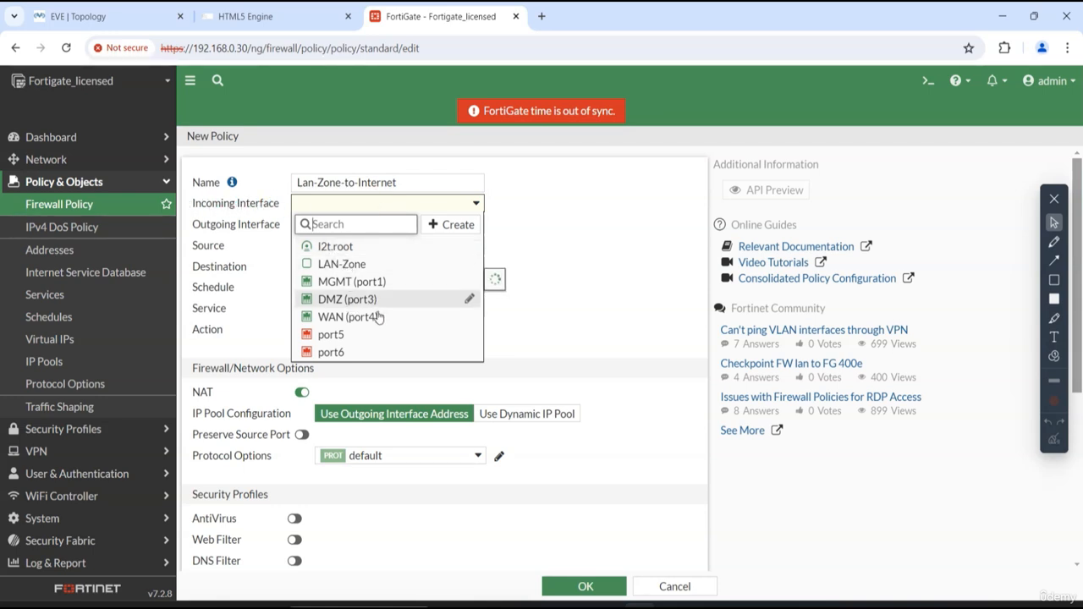
click(356, 264)
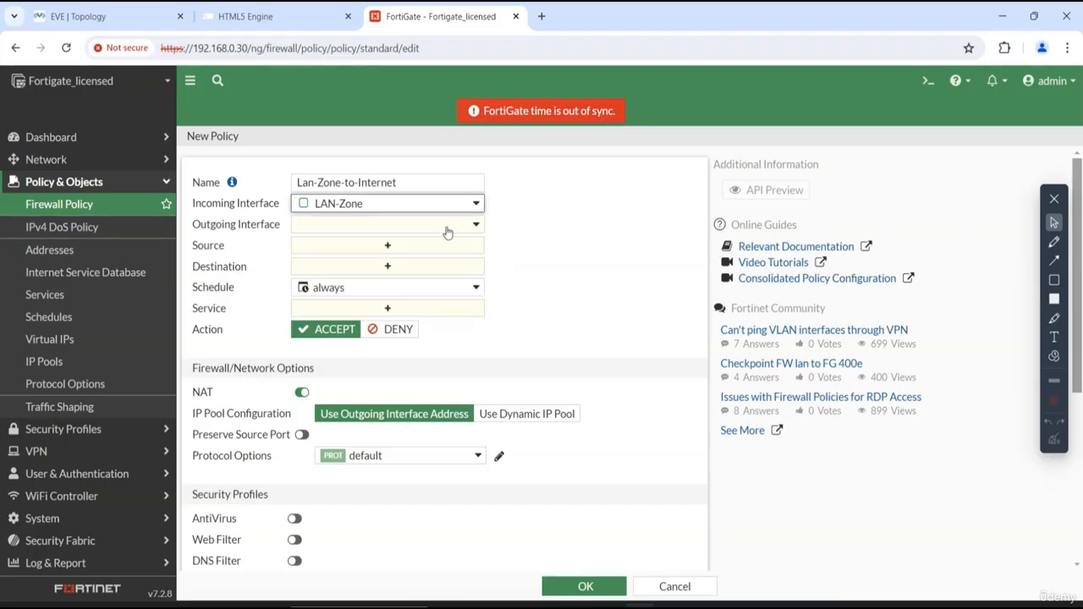
click(335, 227)
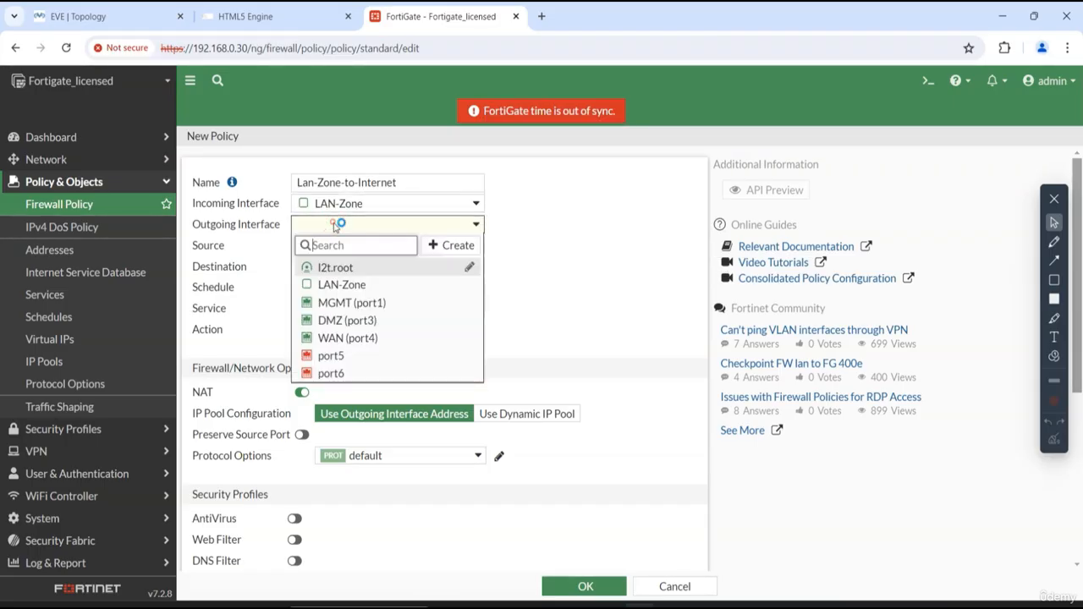
click(397, 340)
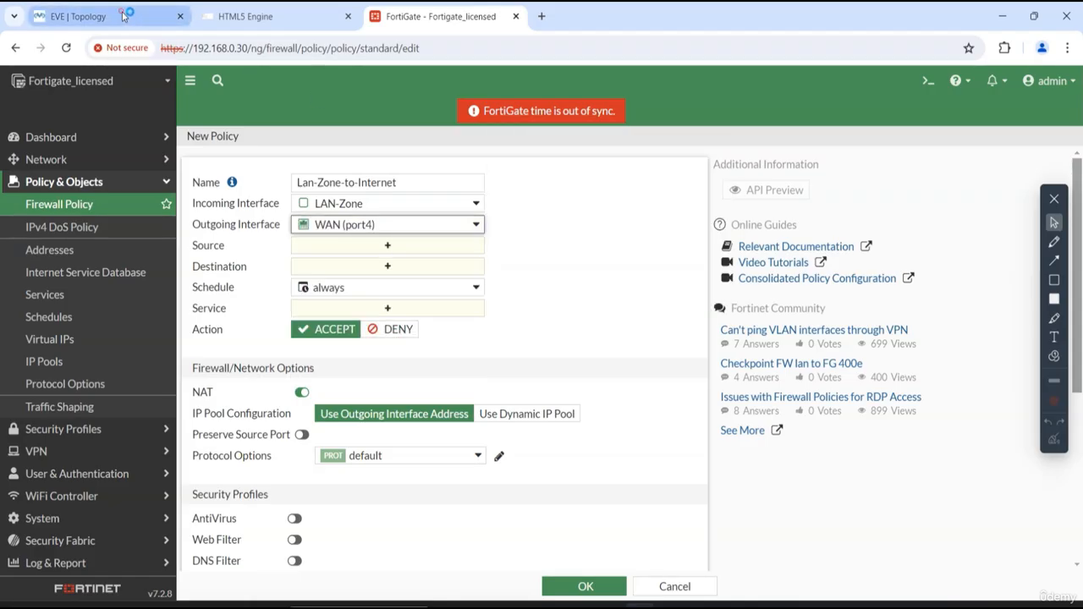
click(85, 16)
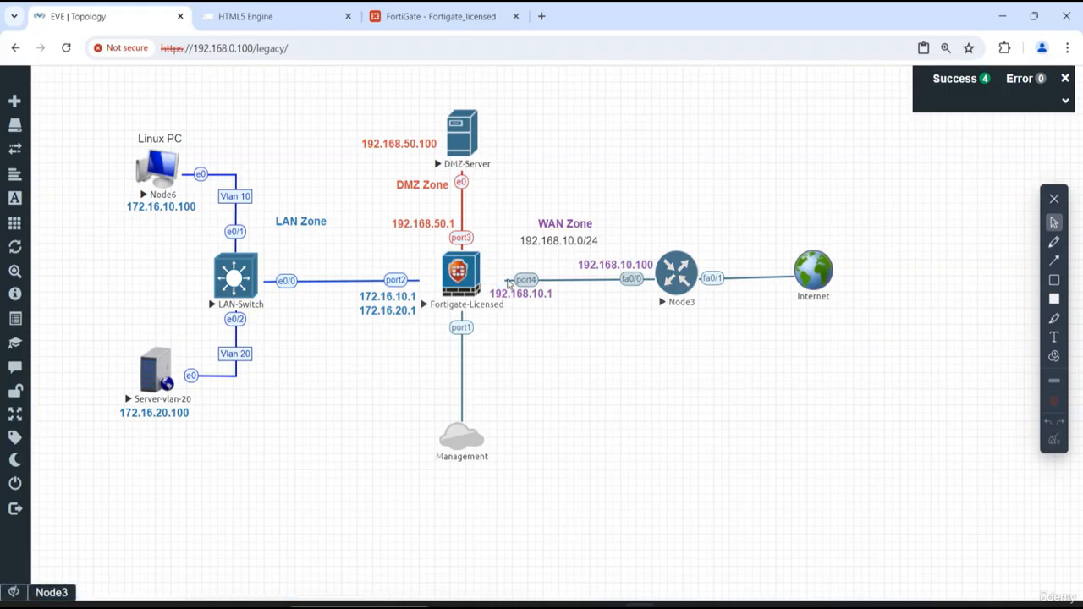
click(449, 24)
- Set the policy's source and destination to all and its service to ALL, with the action as ACCEPT
click(365, 247)
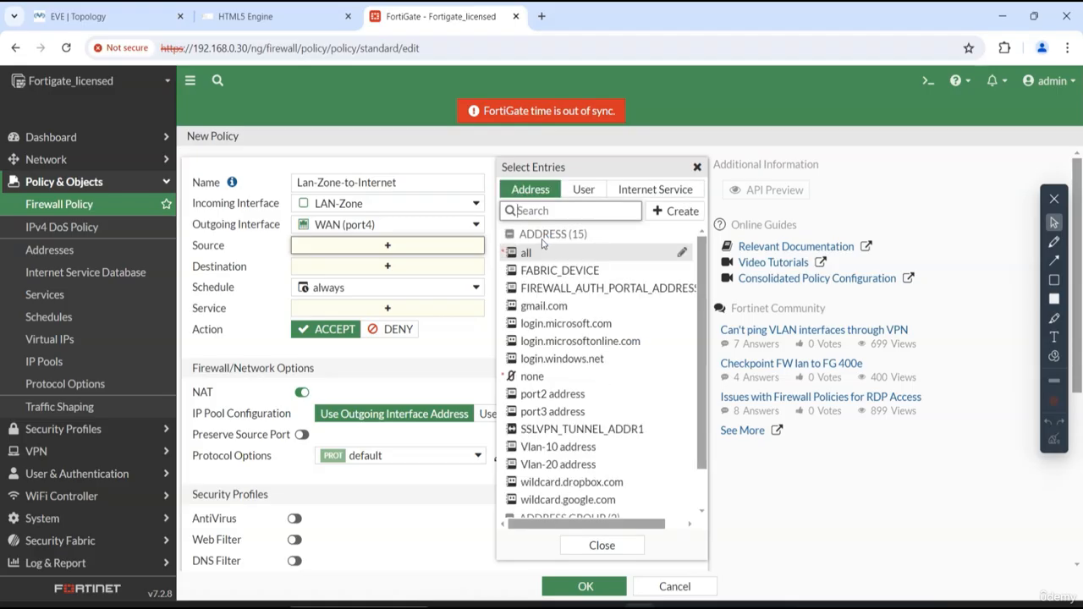
click(526, 253)
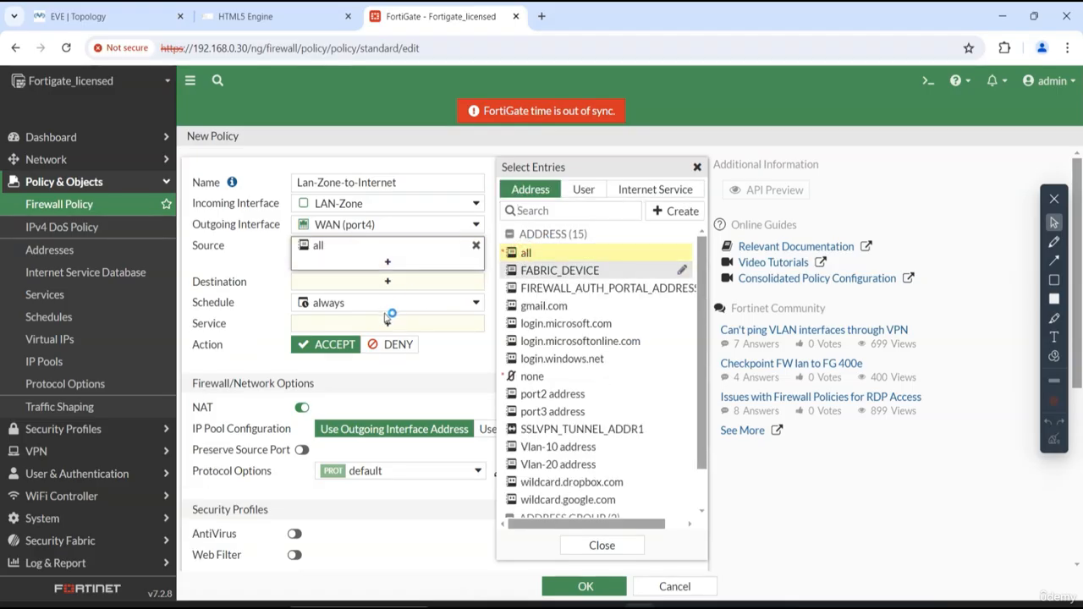
click(389, 284)
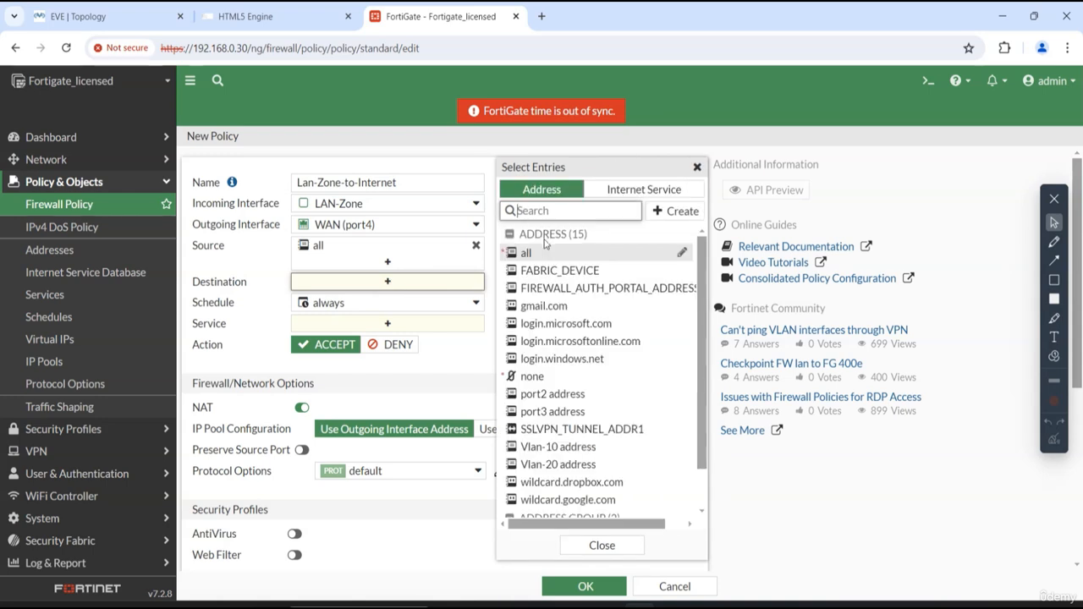
click(526, 254)
click(387, 339)
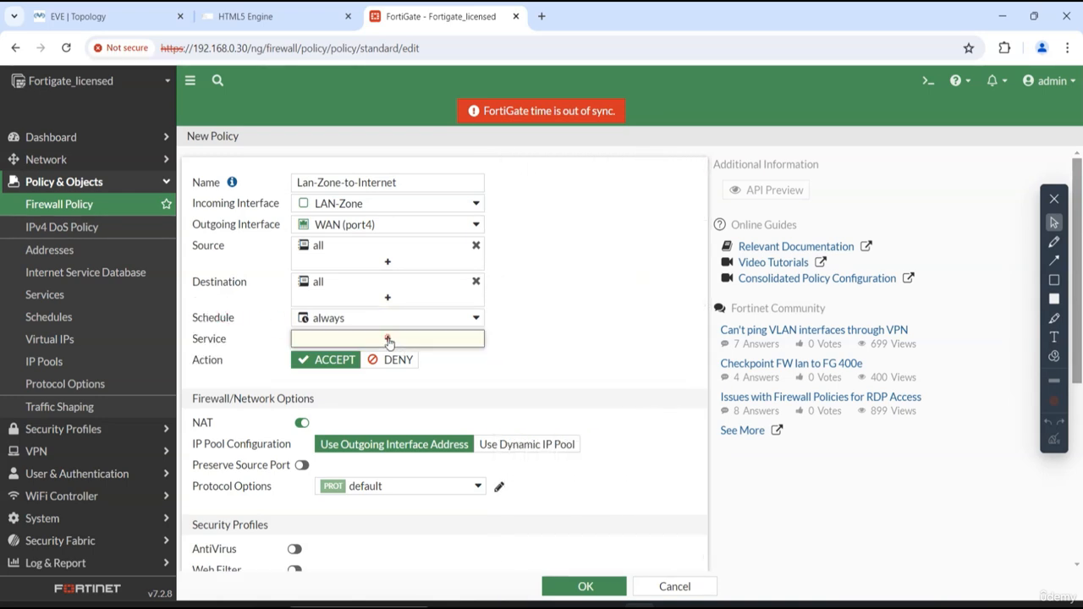
click(533, 251)
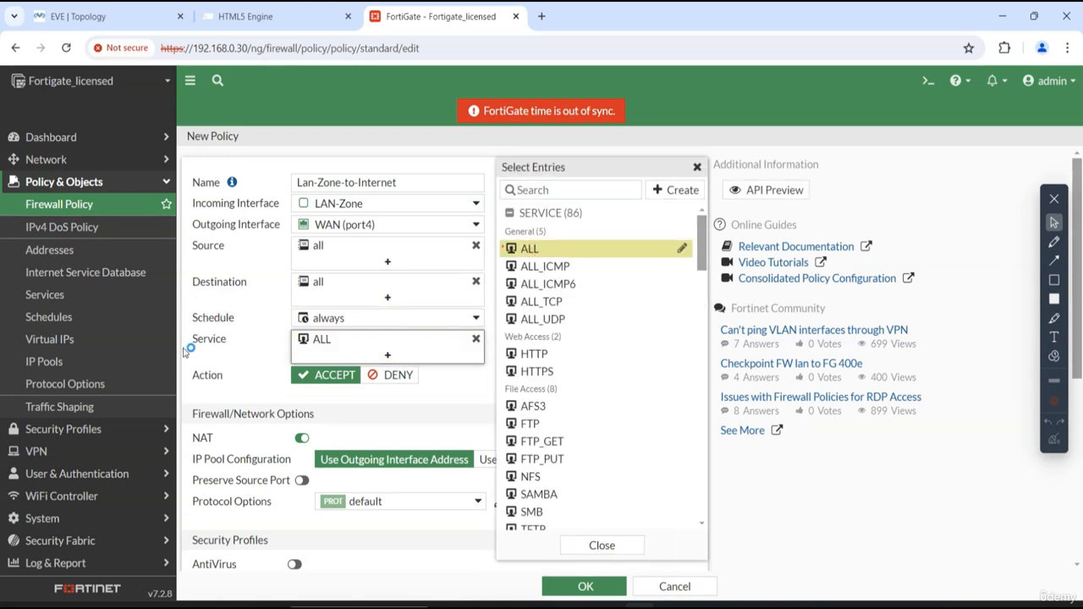
click(345, 381)
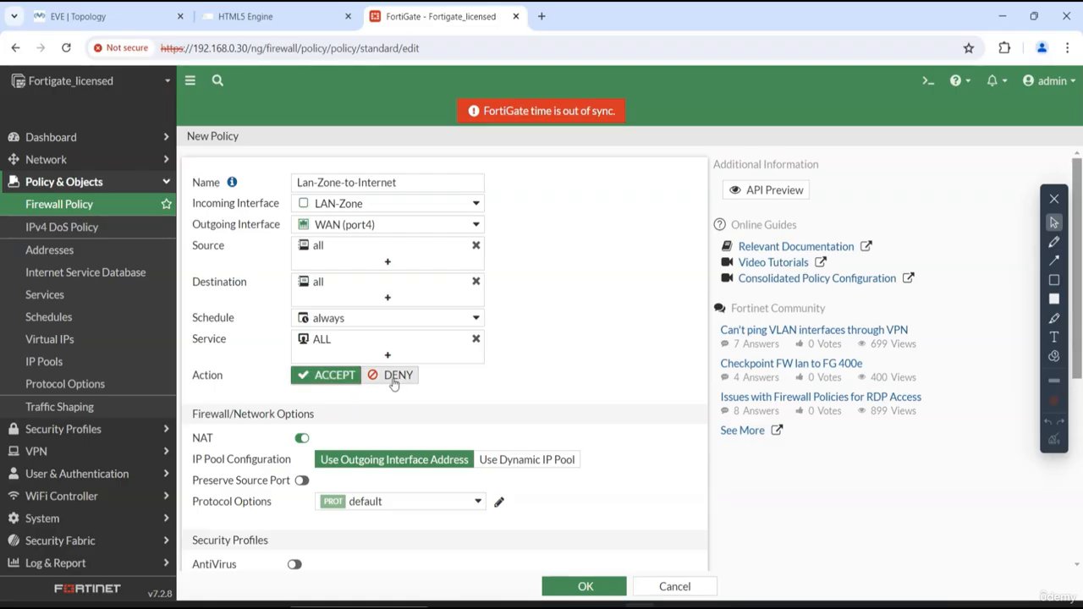
- Disable NAT on the Lan-Zone-to-Internet policy and save it
click(301, 442)
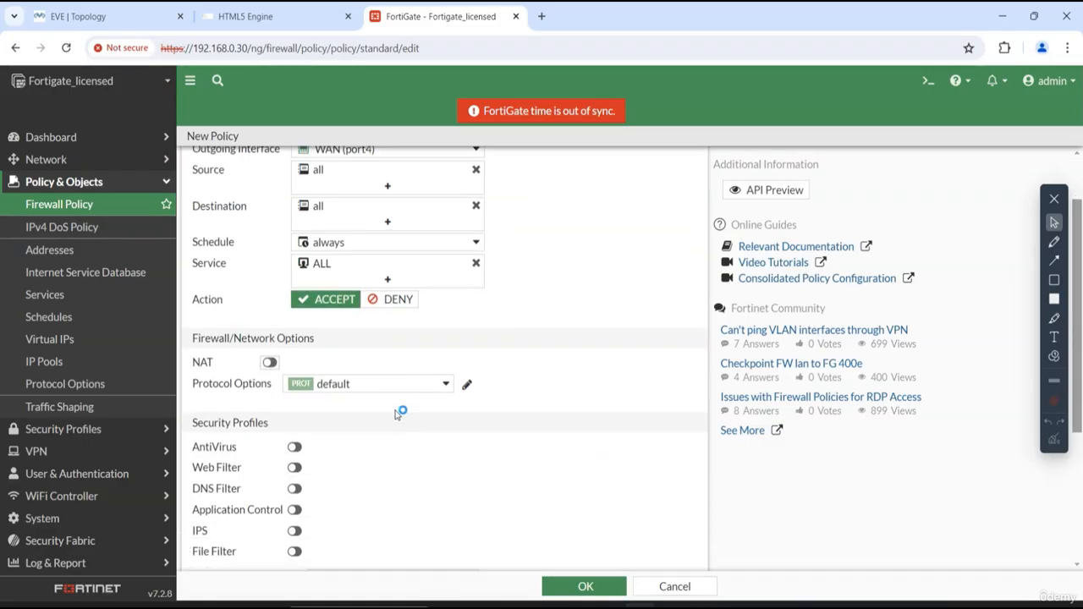
scroll(398, 415, down, 3)
scroll(604, 466, down, 2)
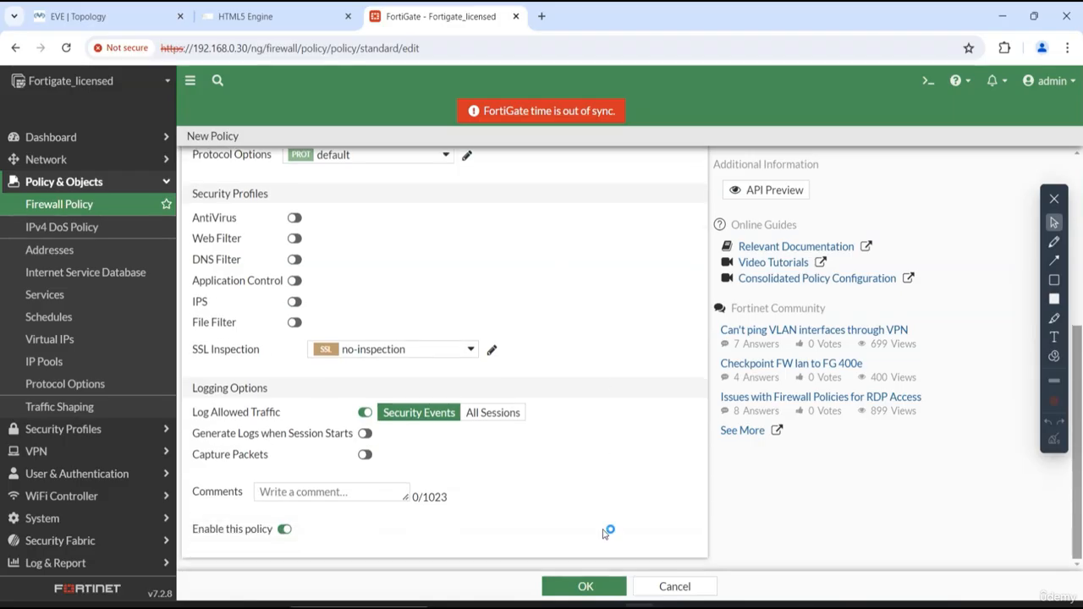
click(593, 585)
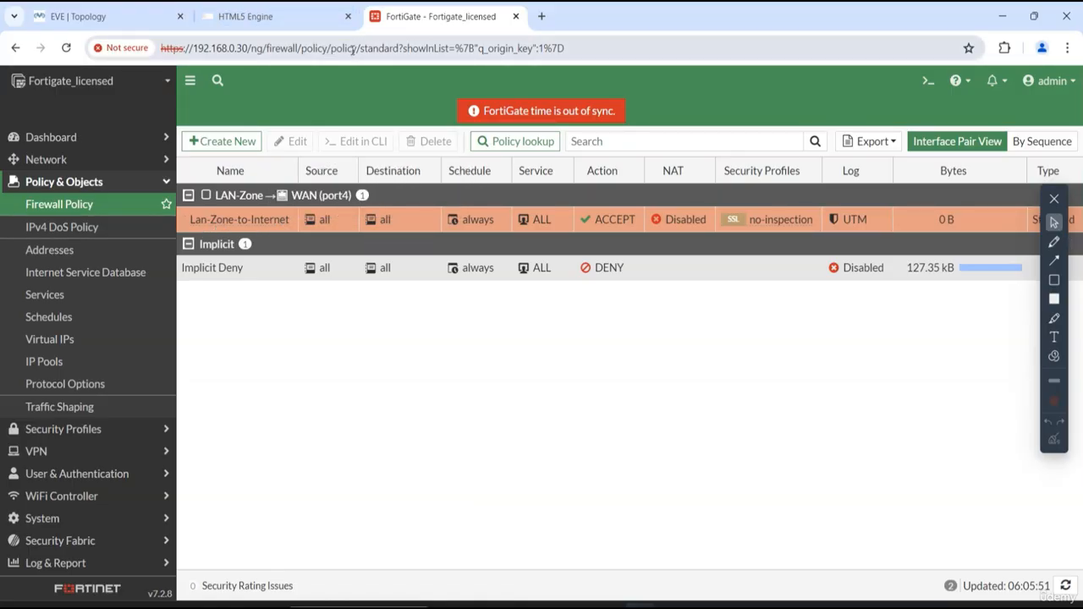
- Switch to the EVE-NG topology and open the command prompt of the Node3 router
click(127, 18)
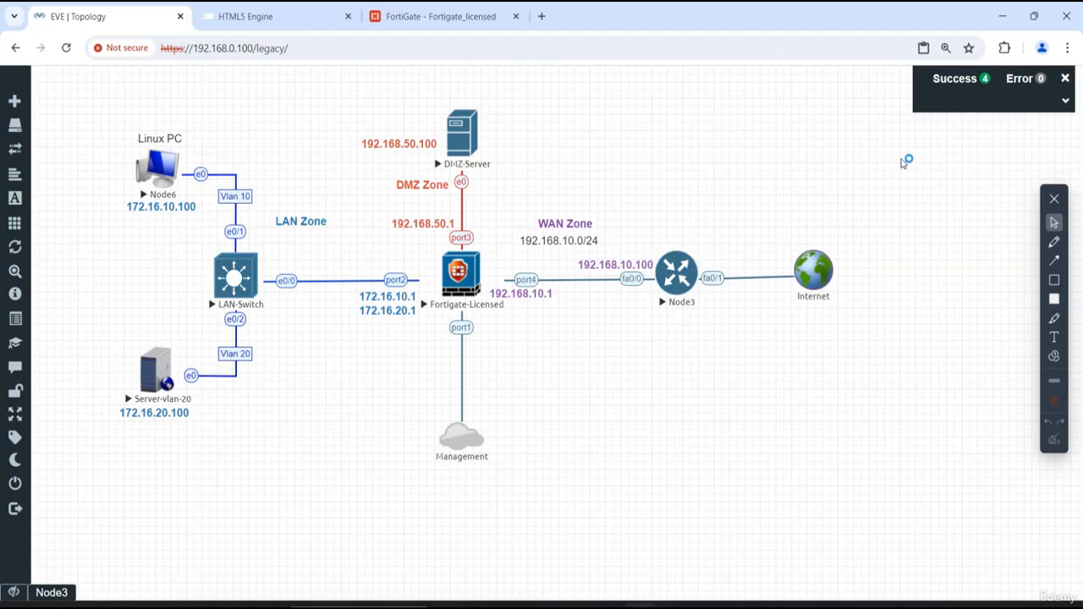
click(671, 279)
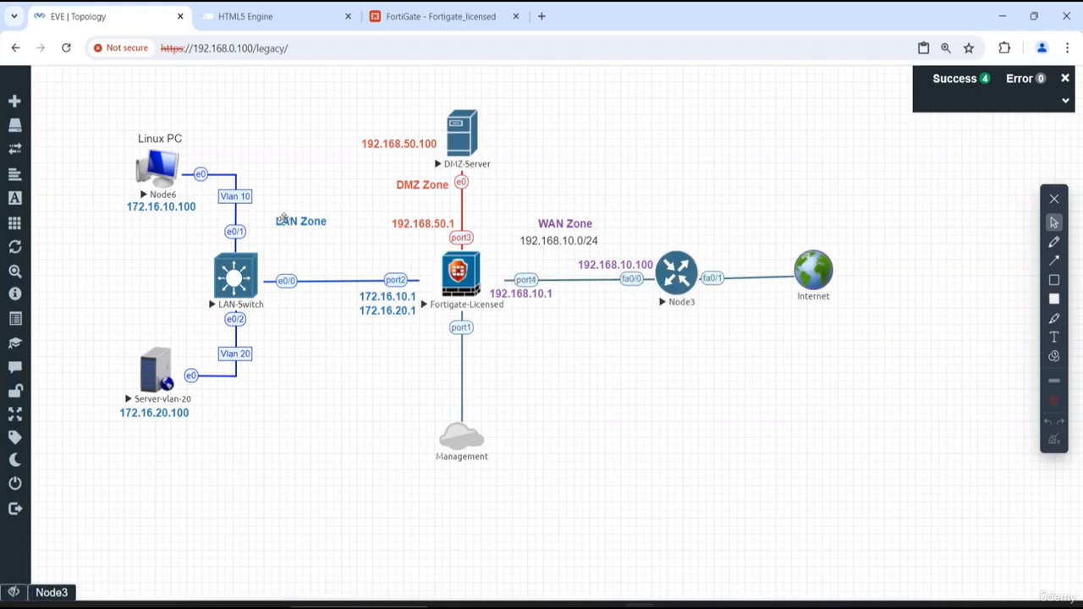
click(673, 281)
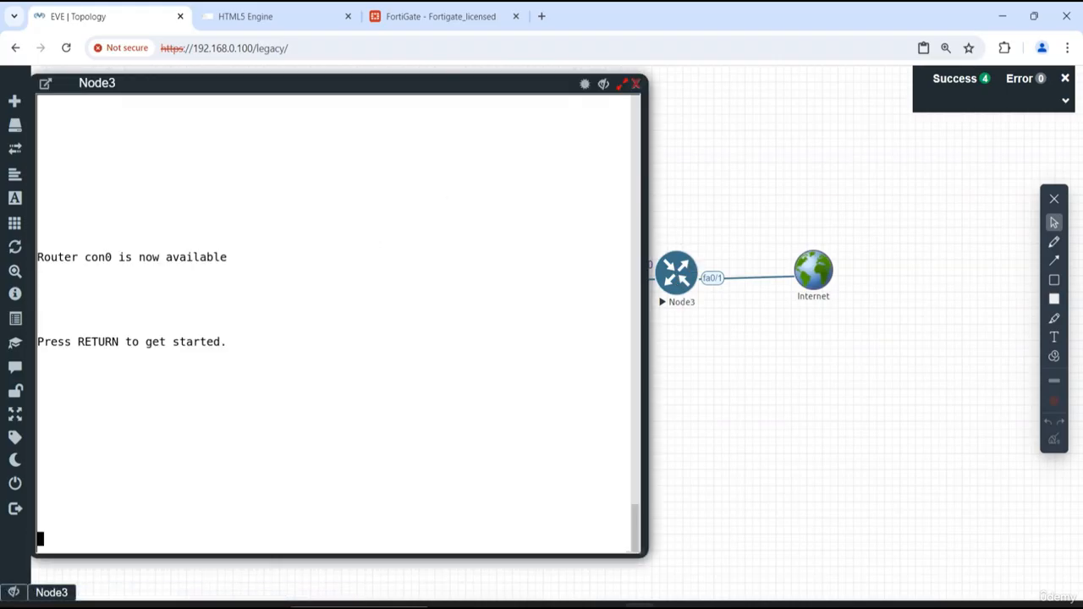
key(Return)
key(Return)
key(Return)
key(Return)
key(Return)
key(Return)
key(Return)
key(Return)
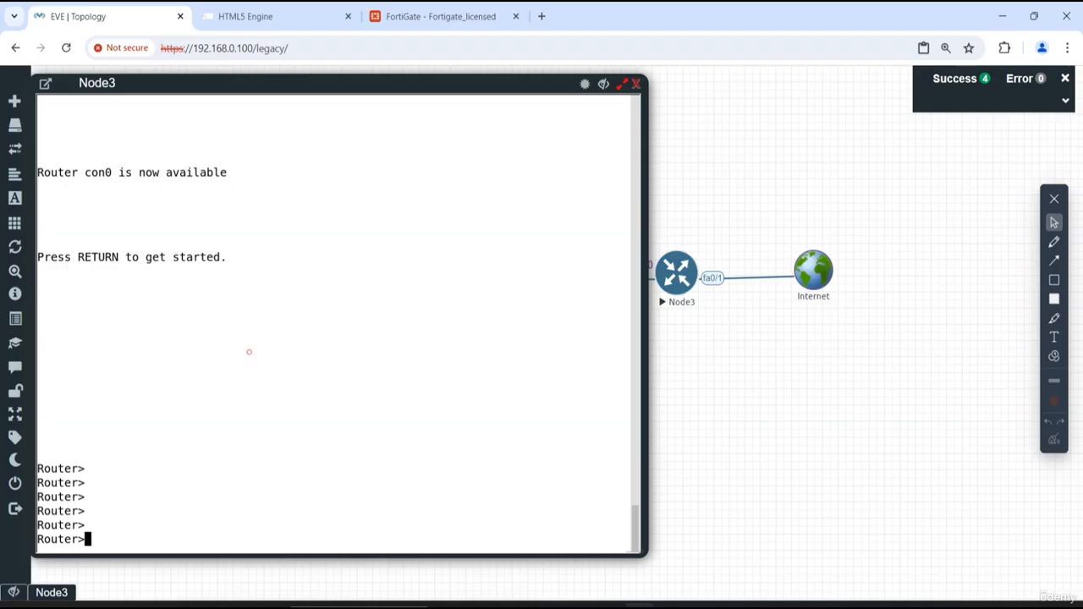
- Enter privileged mode on the Node3 router and start configuring it from the terminal
text(en)
key(Return)
key(Return)
key(Return)
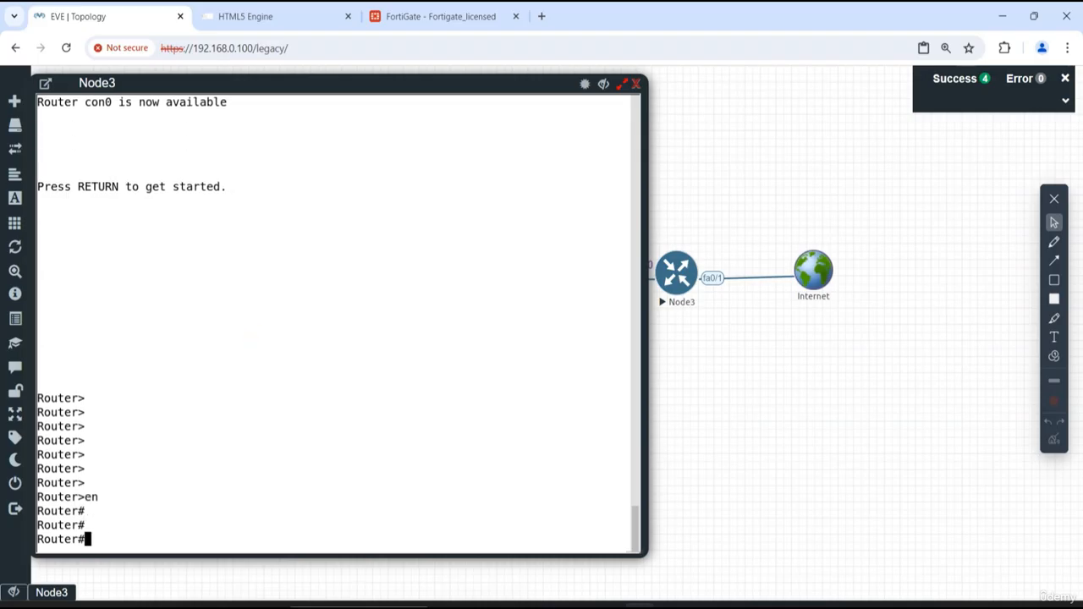
text(config)
key(Return)
key(Return)
key(Return)
key(Return)
key(Return)
key(Return)
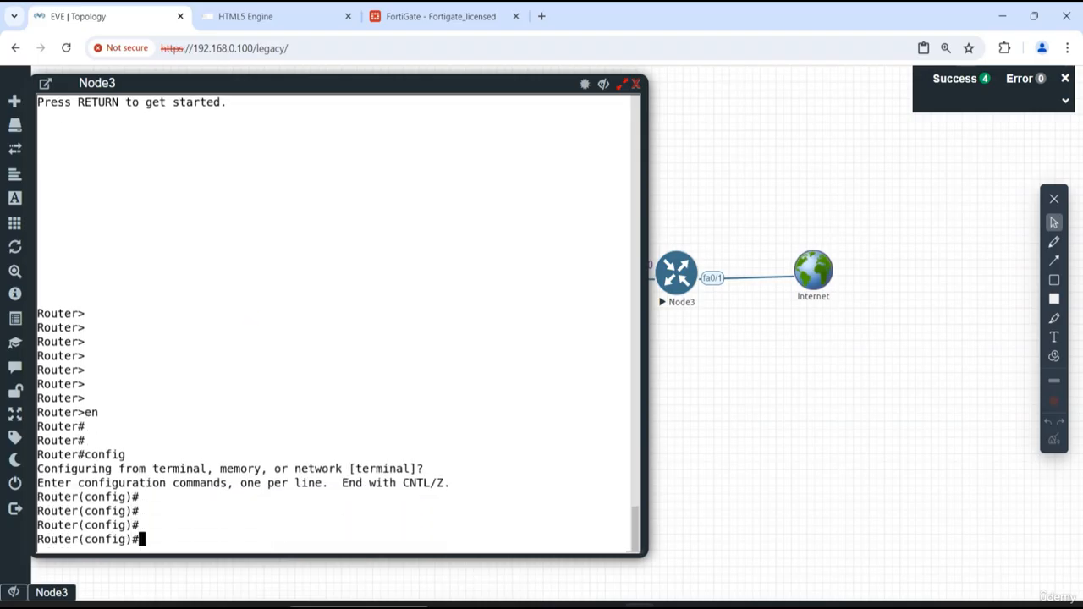
- Set the router's hostname to WAN-Router
text(hos)
key(Tab)
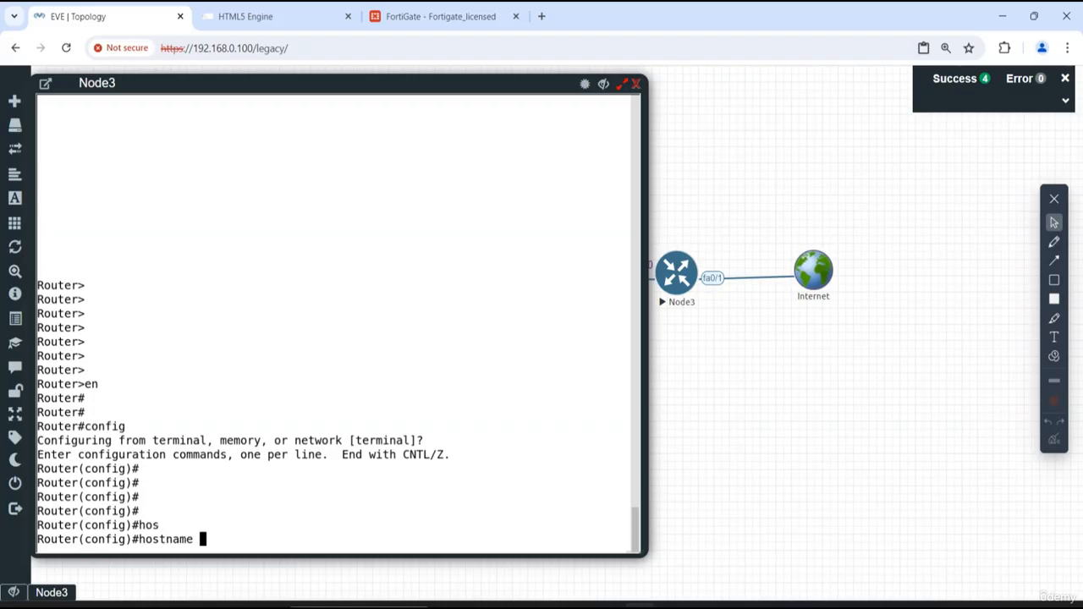
text(R)
text(AN-Router)
key(Return)
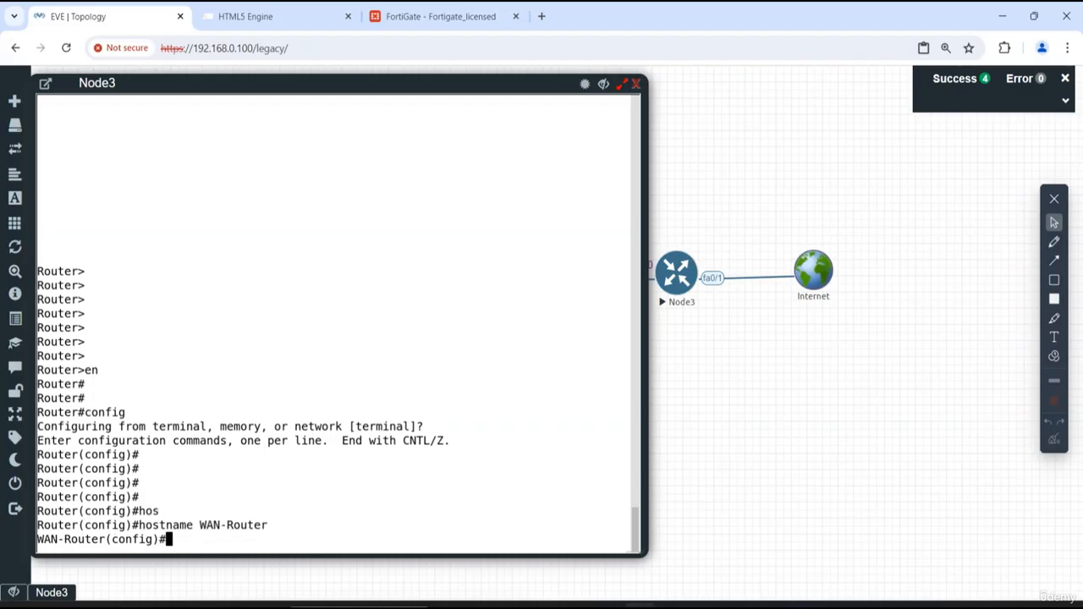
key(Return)
key(Return)
key(Return)
key(Return)
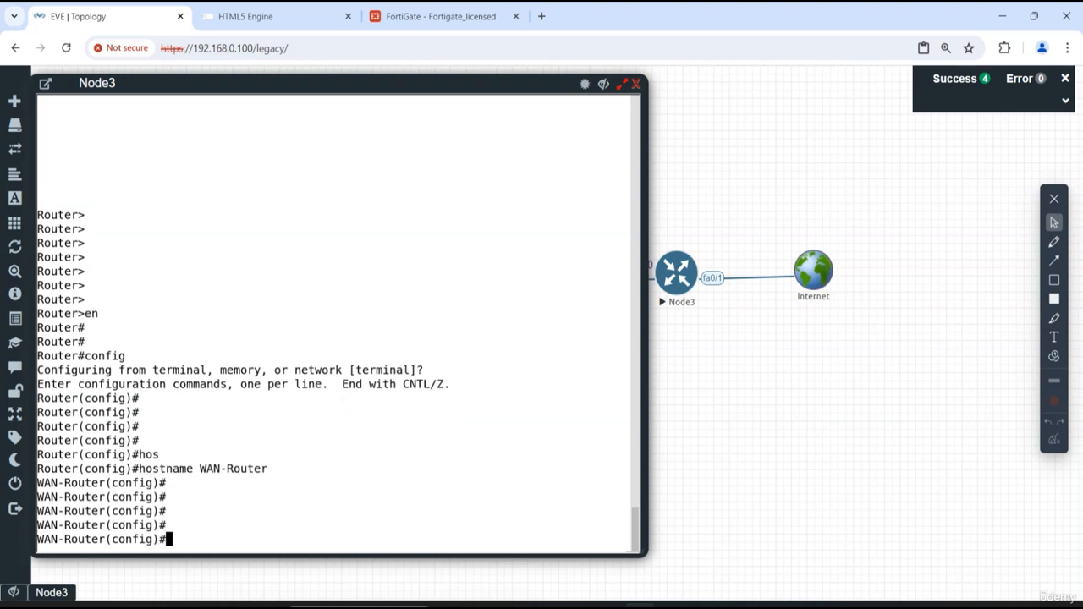
- Add a static route on the router to 172.16.10.0 255.255.255.0 via 192.168.10.1, checking the next hop in the topology
text(ip ro)
key(Tab)
text(ut)
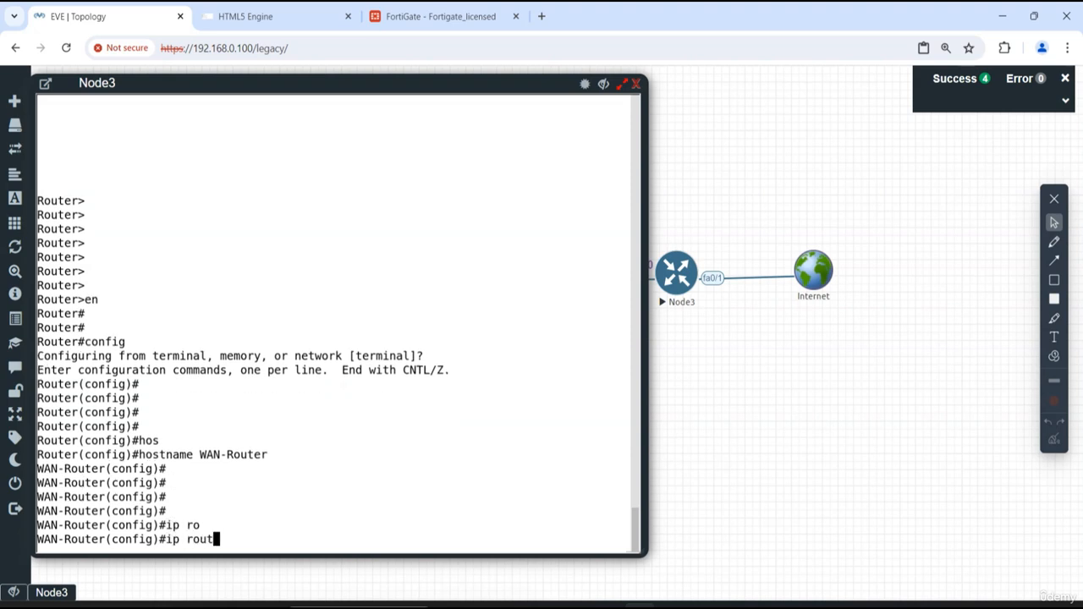
text(e 172.16.)
drag(422, 87, 761, 116)
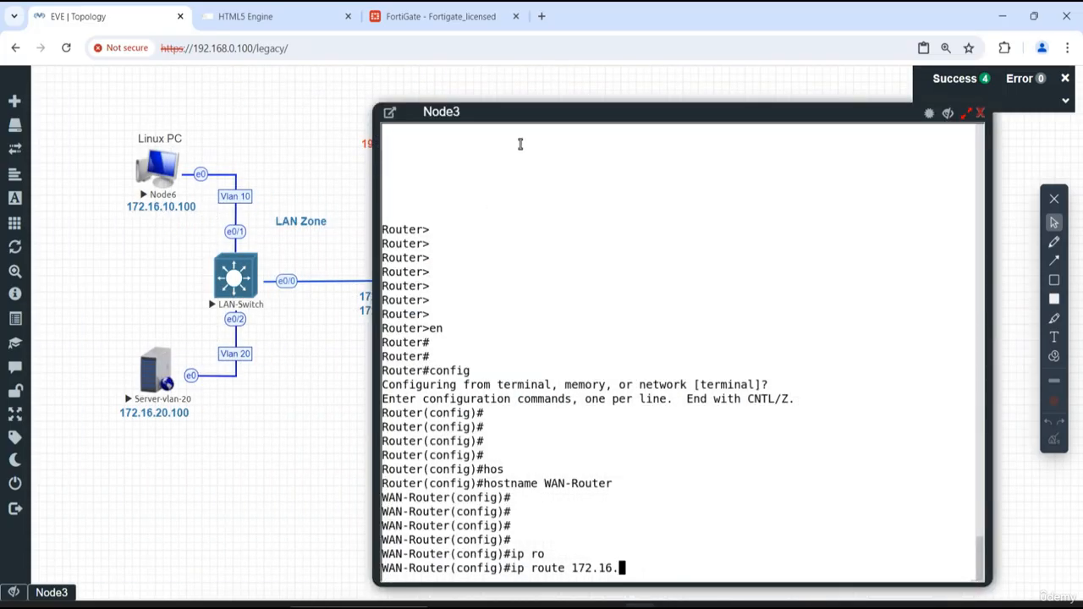
drag(542, 112, 400, 83)
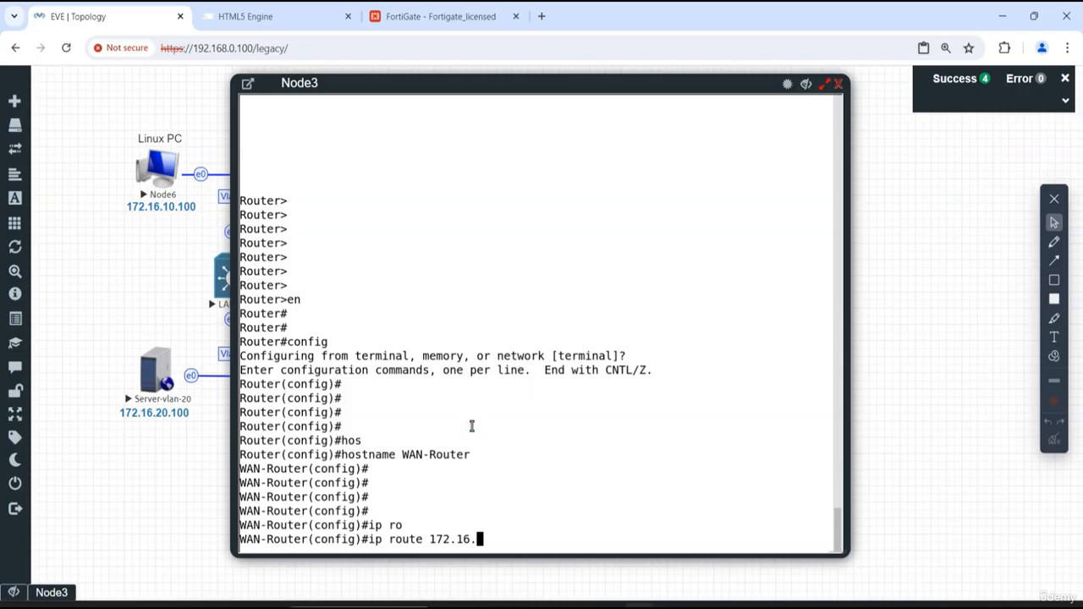
text(10.0 255.225.)
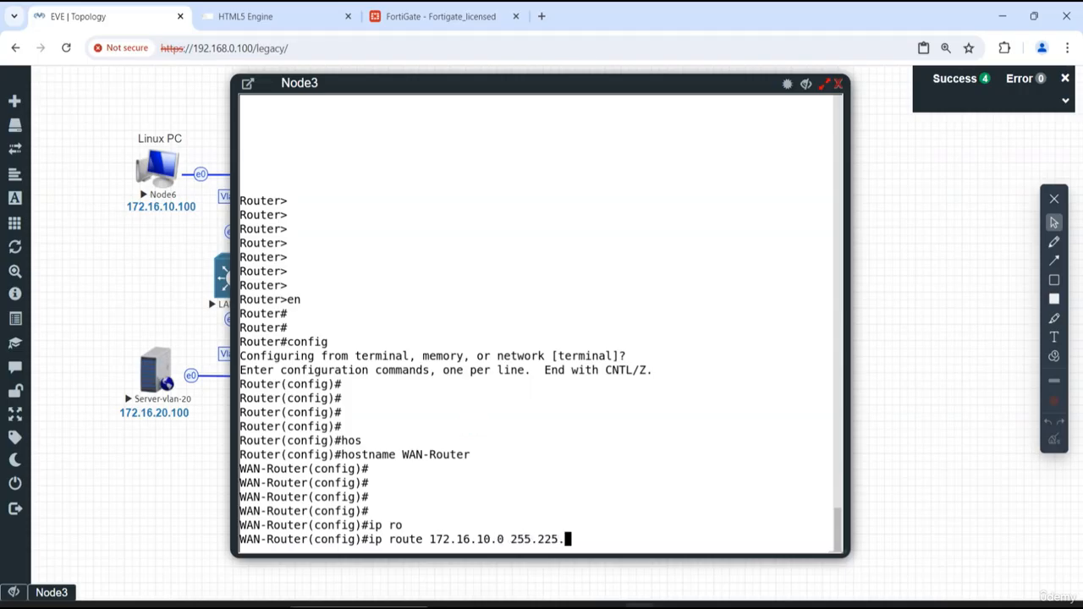
key(BackSpace)
key(BackSpace)
key(BackSpace)
text(55.25)
drag(401, 85, 634, 129)
click(1037, 129)
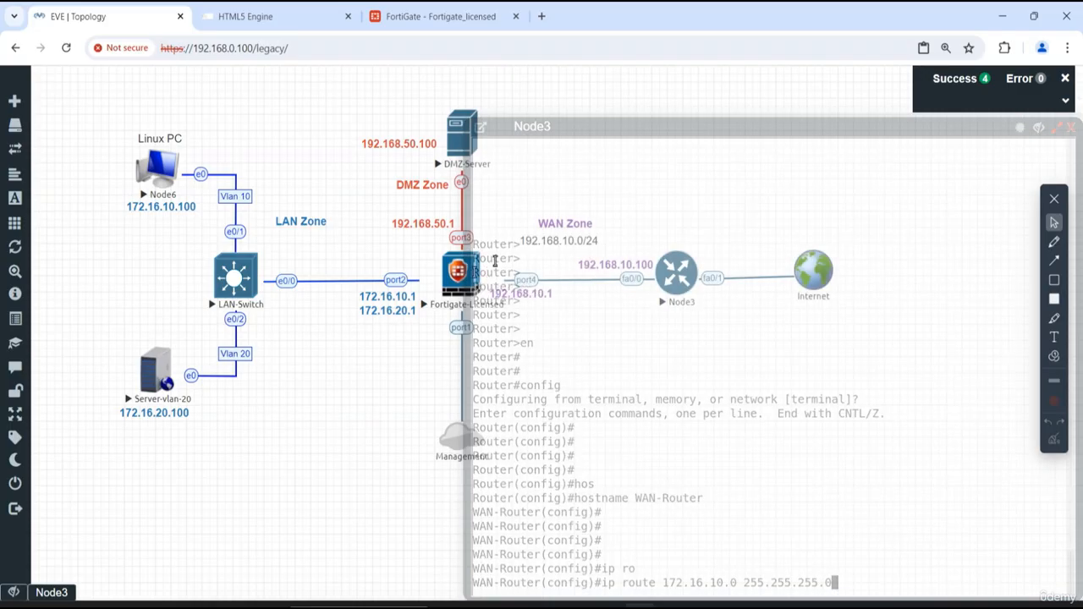
drag(619, 129, 420, 95)
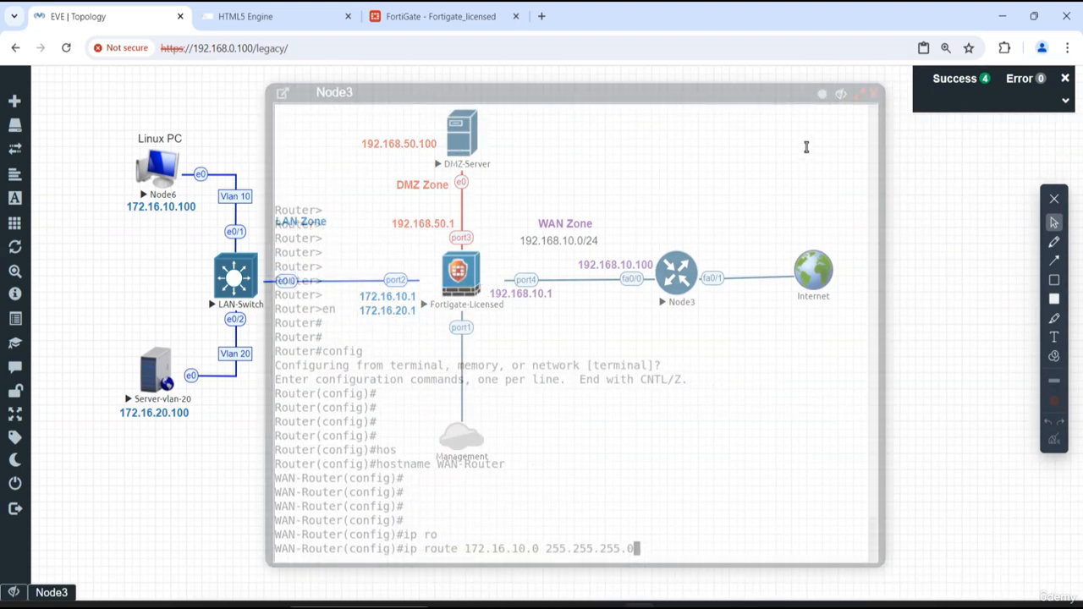
click(623, 285)
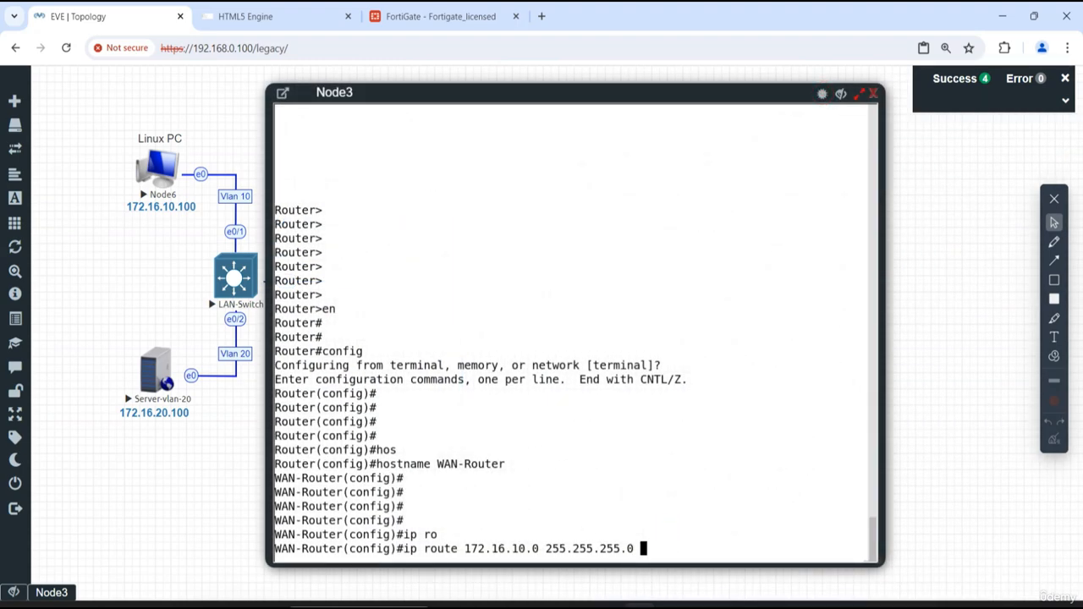
text(192.168.10.1)
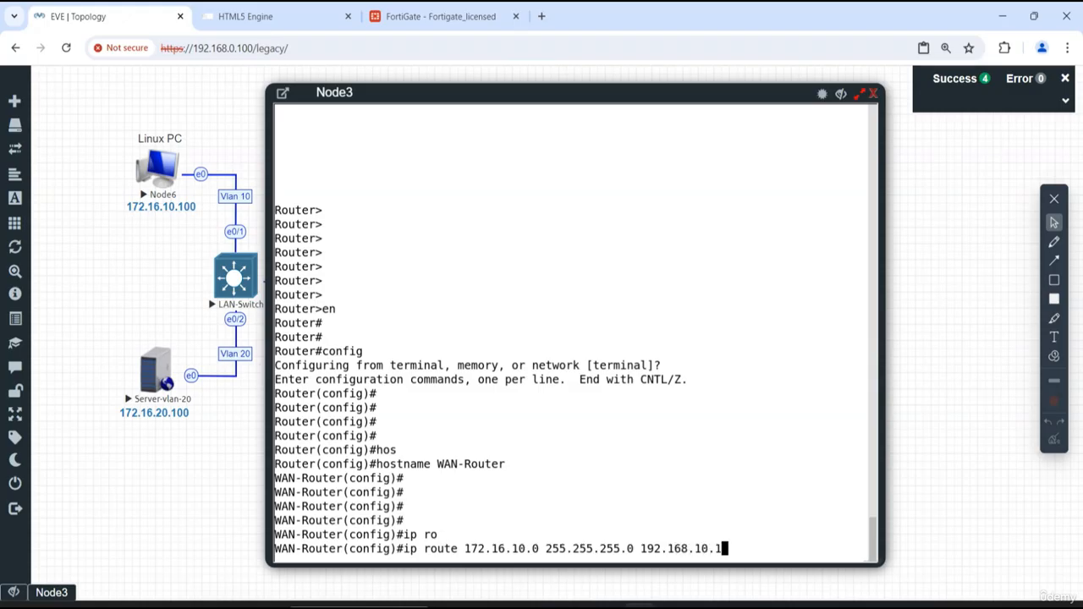
key(Return)
- Add a static route to 172.16.20.0 255.255.255.0 via 192.168.10.1 and exit configuration mode
key(Up)
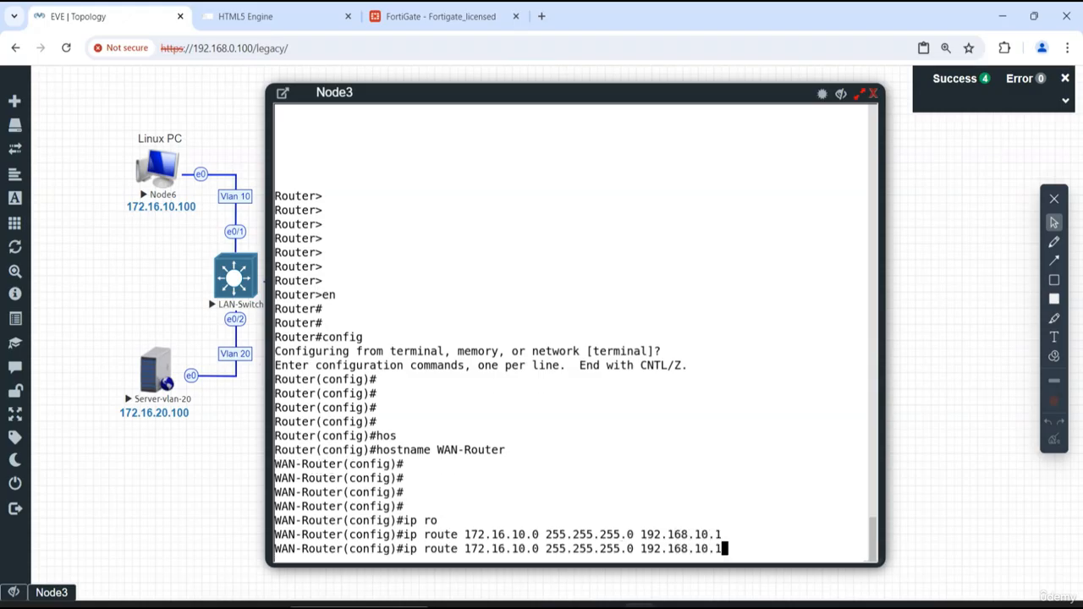
key(Left)
key(Left)
key(Left)
key(Left)
key(Left)
key(Left)
key(Left)
key(Left)
key(Left)
key(Left)
key(Left)
key(Left)
key(Left)
key(Left)
key(Left)
key(Left)
key(Left)
key(Left)
key(Left)
key(Left)
key(Left)
key(Left)
key(Left)
key(Left)
key(Left)
key(Left)
key(Left)
key(Left)
key(Left)
key(Left)
key(BackSpace)
text(2)
key(ctrl+e)
key(Return)
text(exit)
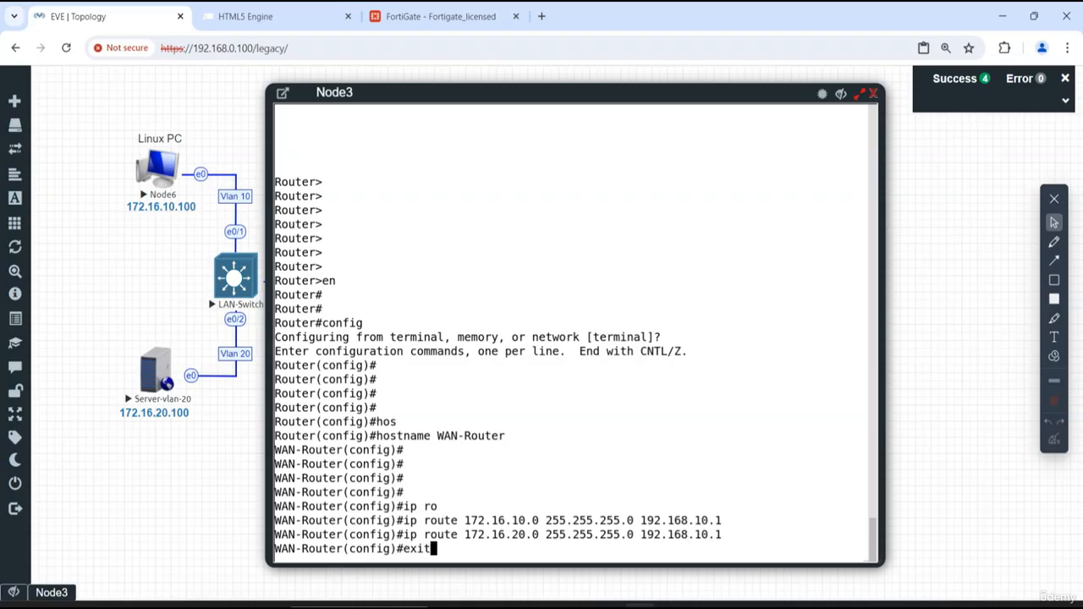
key(Return)
key(Return)
key(Return)
key(Return)
key(Return)
key(Return)
- Display the router's routing table with show ip route and examine the static and directly connected networks
key(Return)
key(Return)
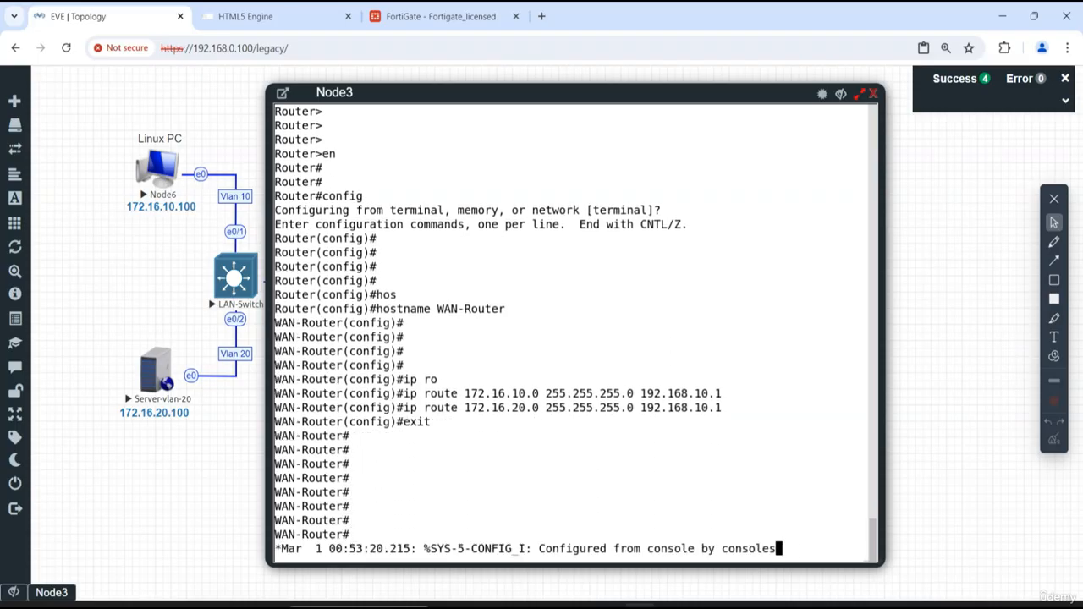
text(show ip ro)
key(Tab)
key(Return)
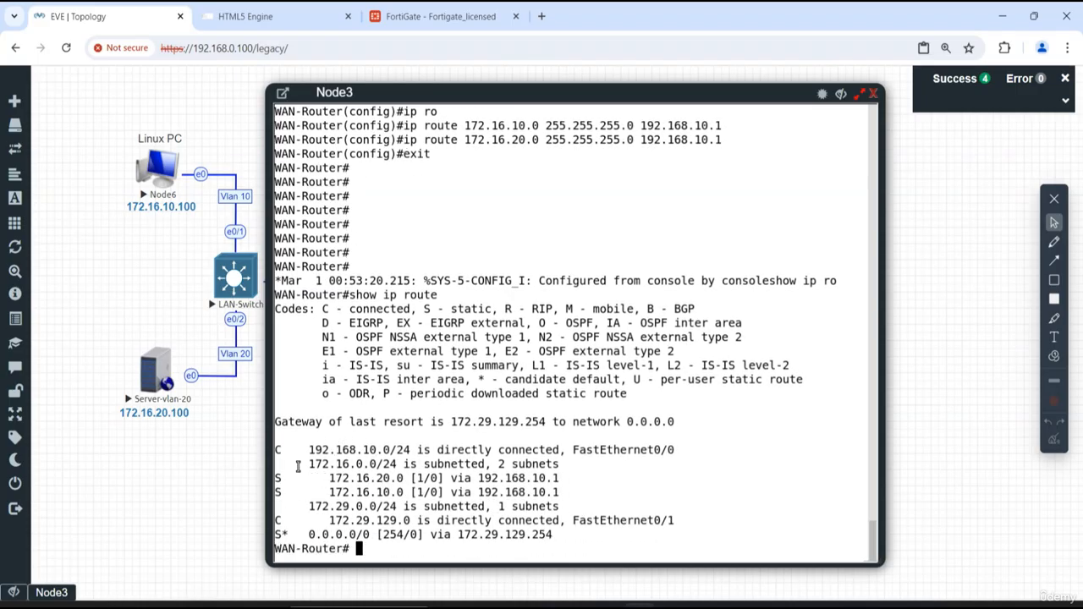
drag(277, 461, 588, 489)
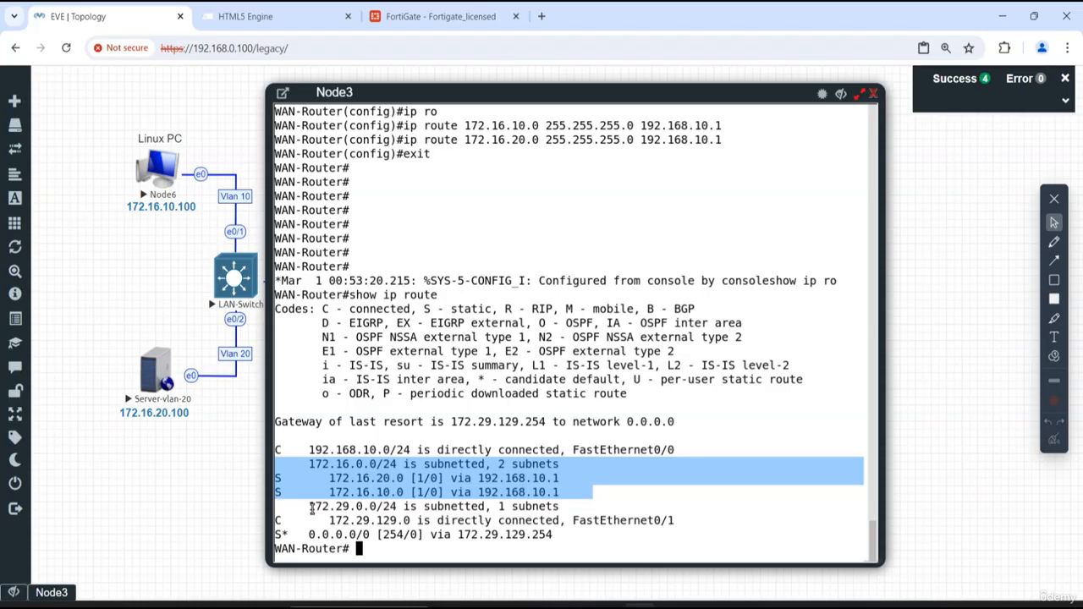
drag(330, 521, 415, 520)
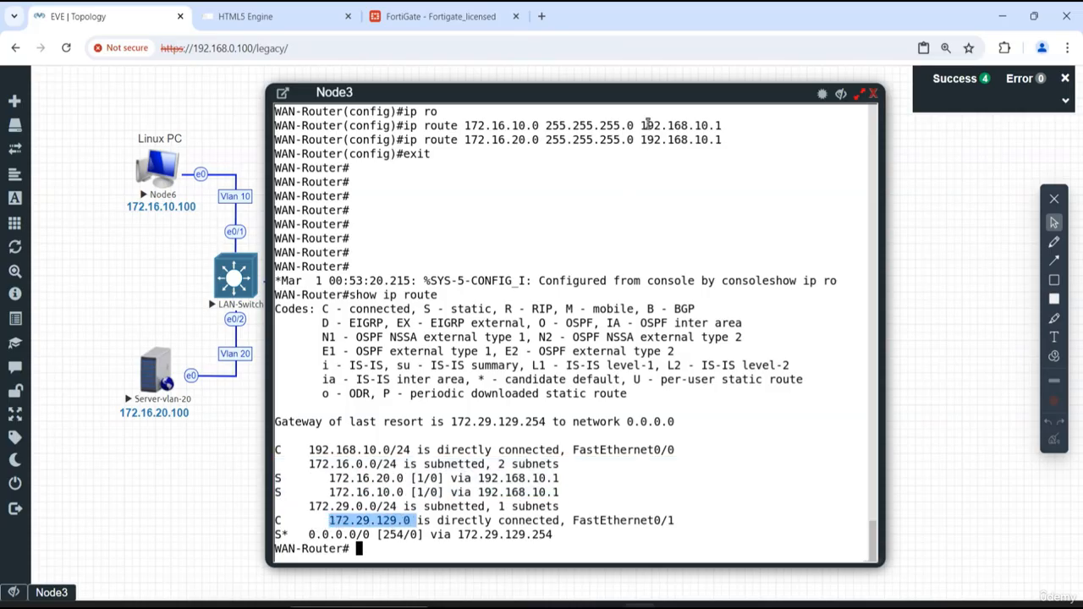
- List the router's interfaces with show ip int b, check the FastEthernet0/1 address, and quit the listing
drag(653, 93, 387, 127)
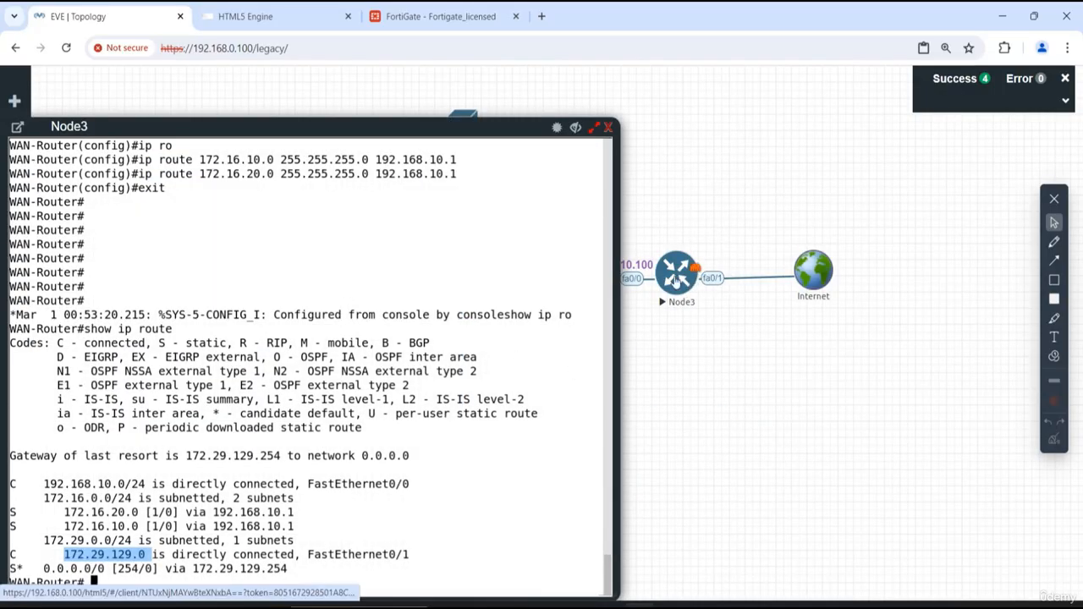
drag(460, 137, 472, 85)
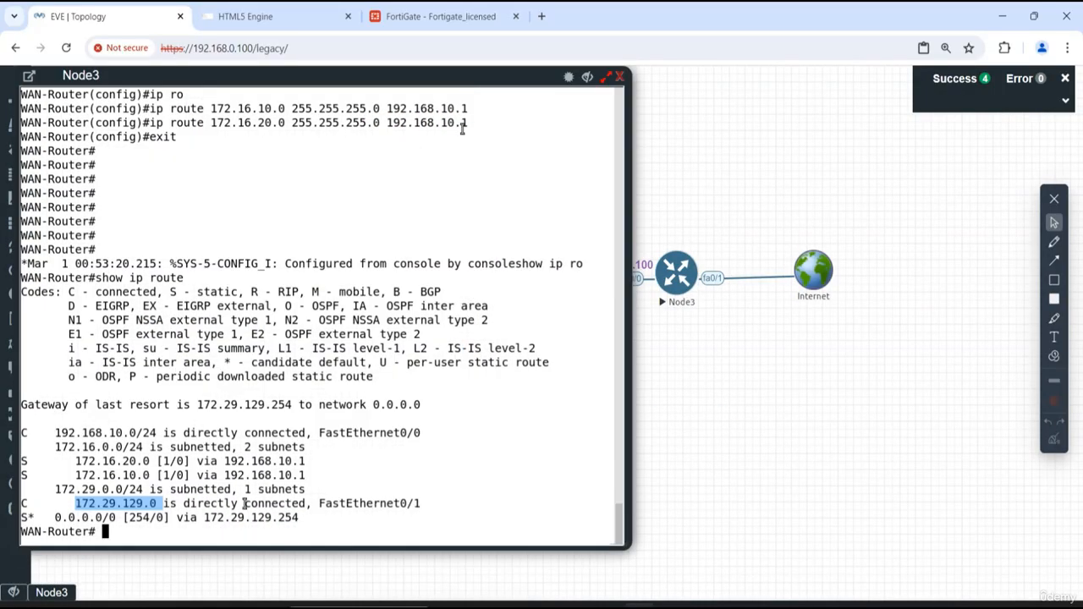
click(475, 428)
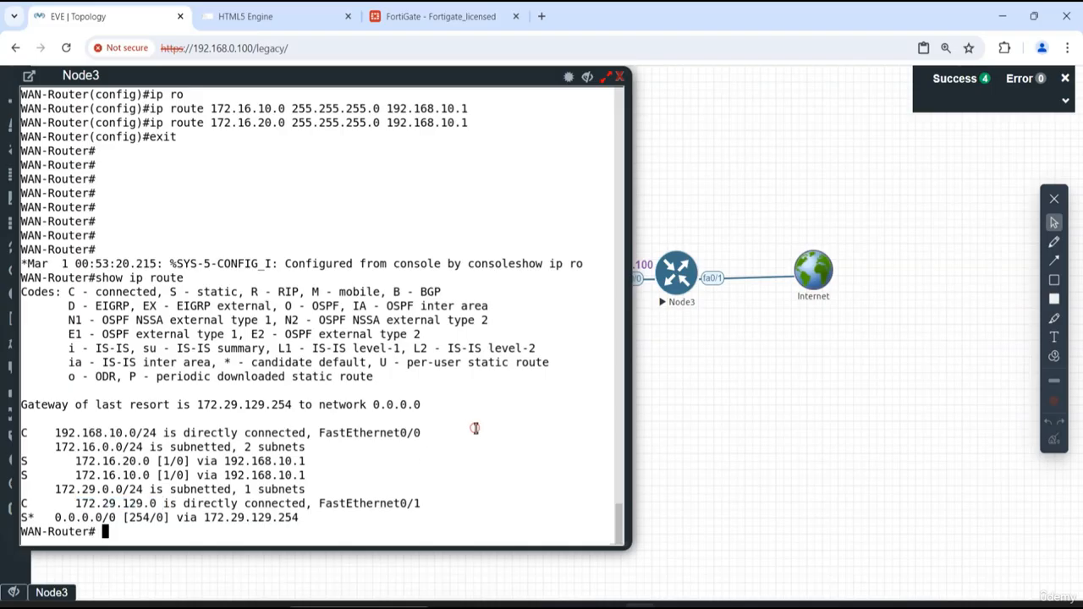
text(show ip int b)
key(Return)
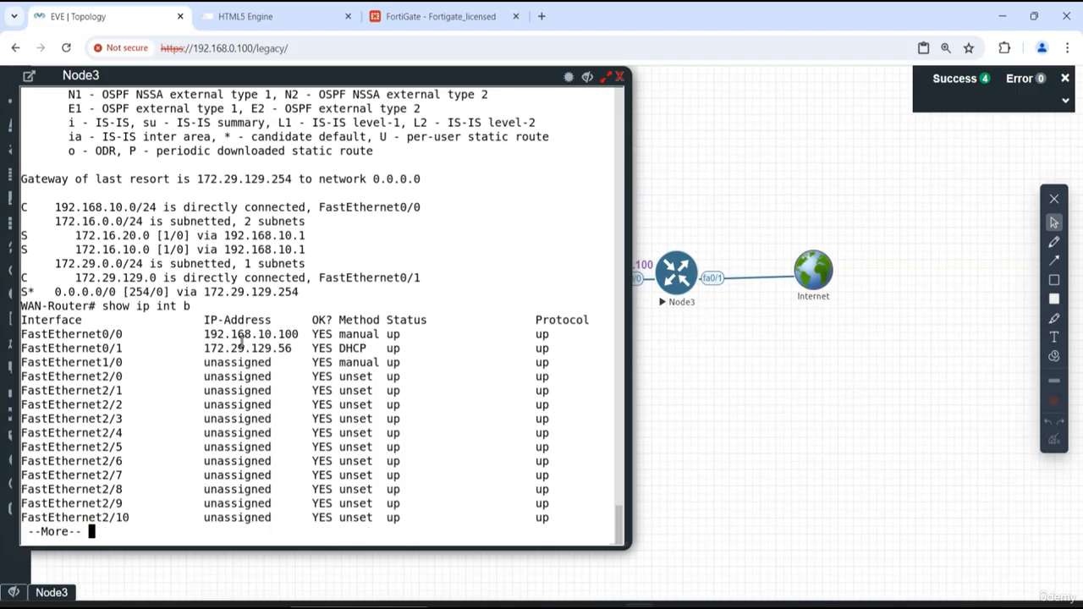
drag(289, 350, 203, 350)
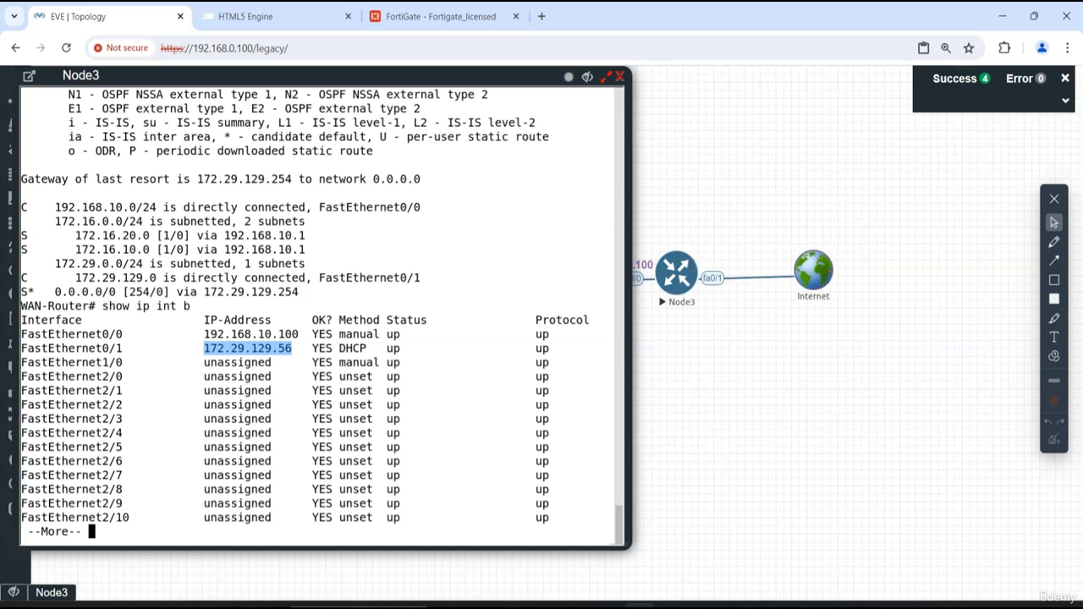
key(q)
key(Return)
key(Return)
key(Return)
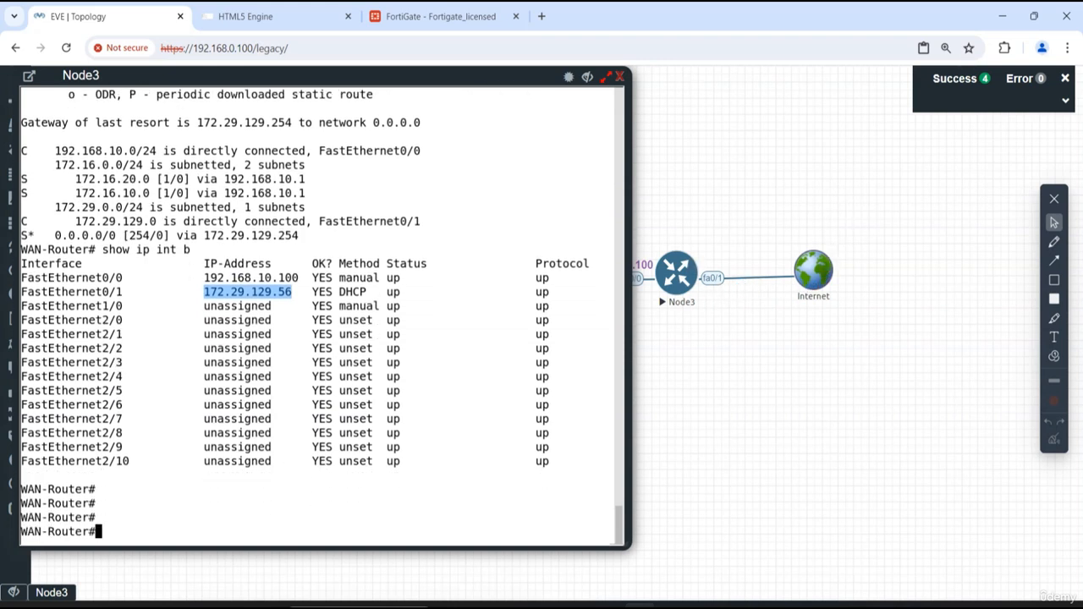
- Ping 8.8.8.8 from the router to test internet connectivity, then hide its console to review the topology
text(ping 8.8.8.8)
key(Return)
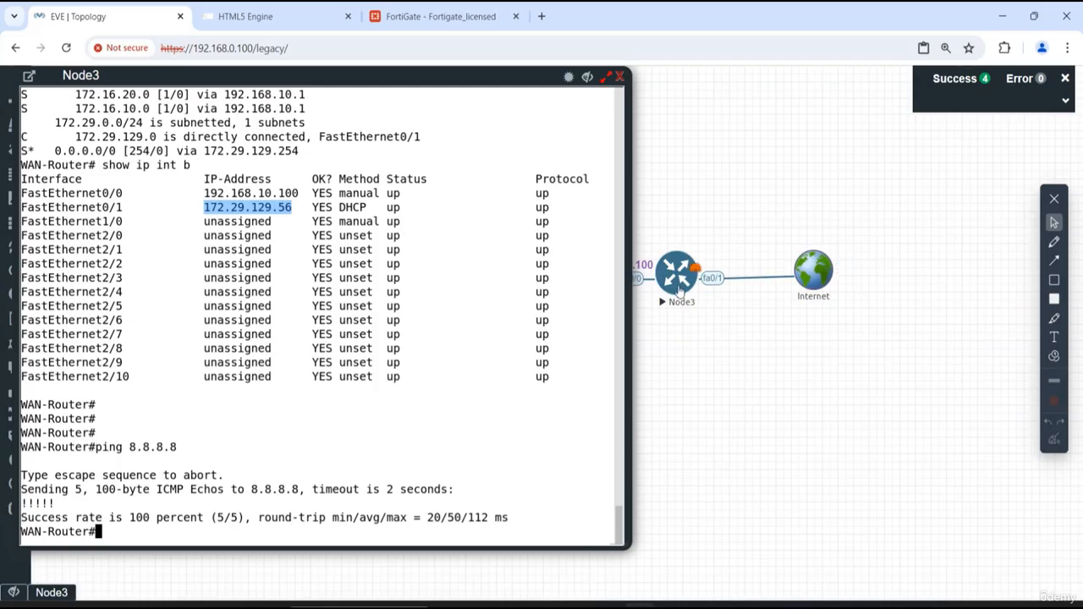
click(589, 78)
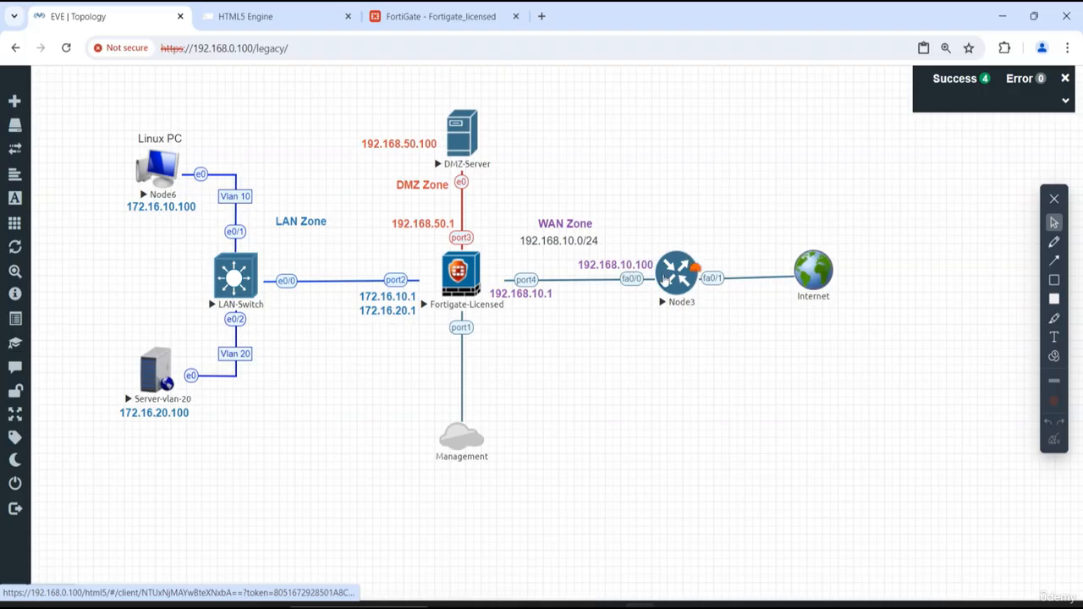
click(668, 280)
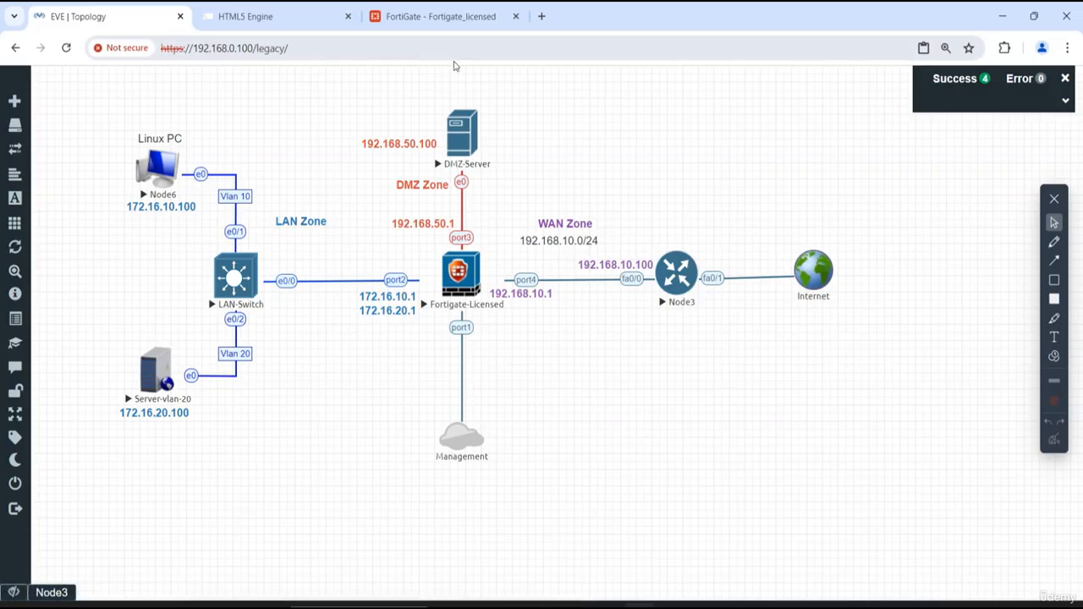
- Open the FortiGate's default static route on WAN (port4) and compare its gateway with the EVE topology
click(442, 16)
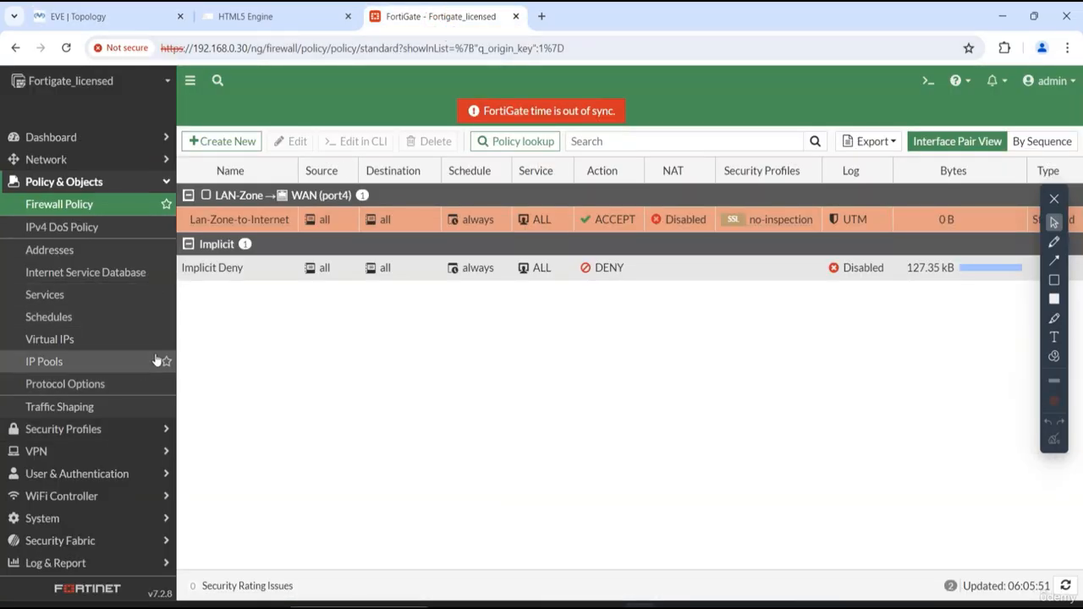
click(72, 159)
click(85, 280)
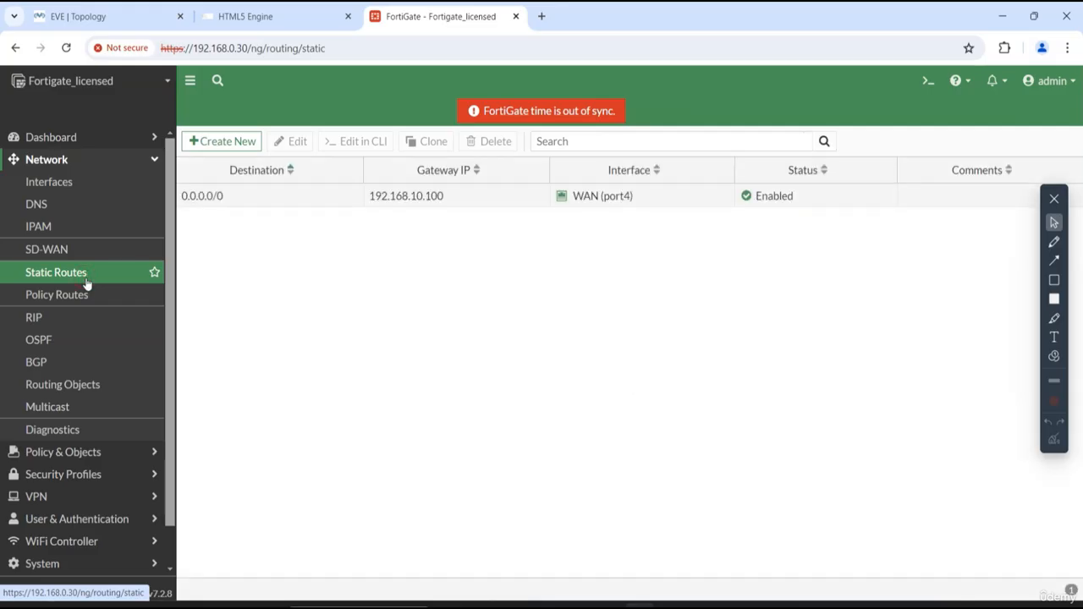
double_click(262, 194)
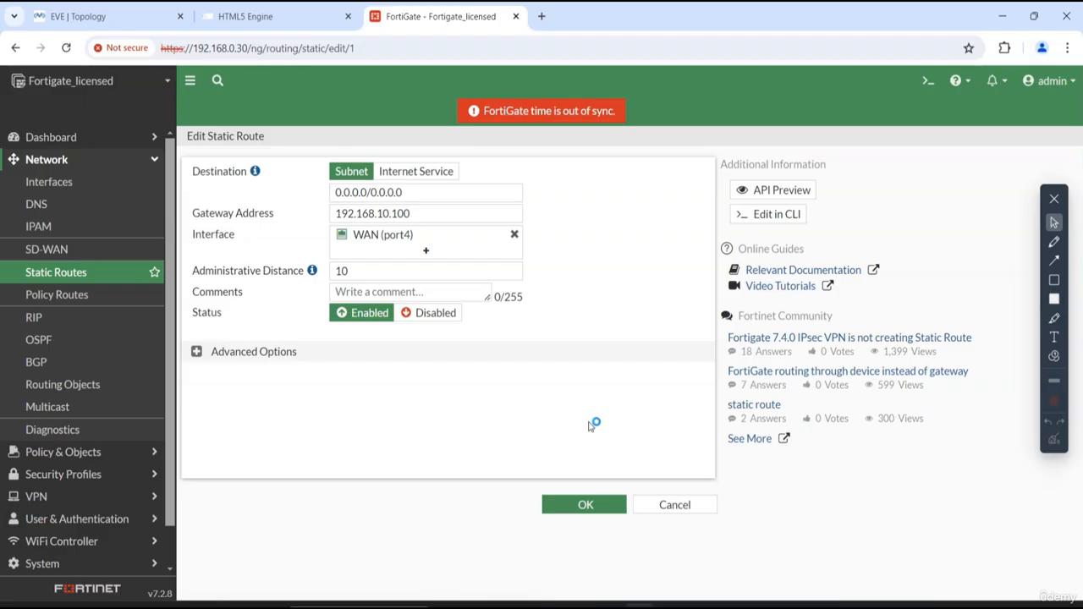
click(160, 23)
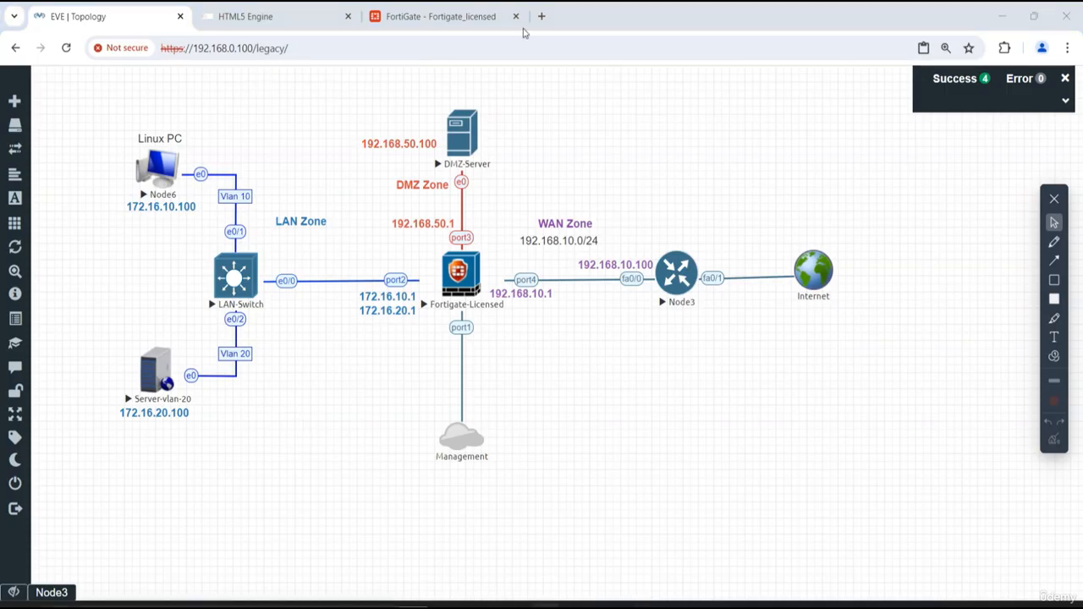
click(440, 16)
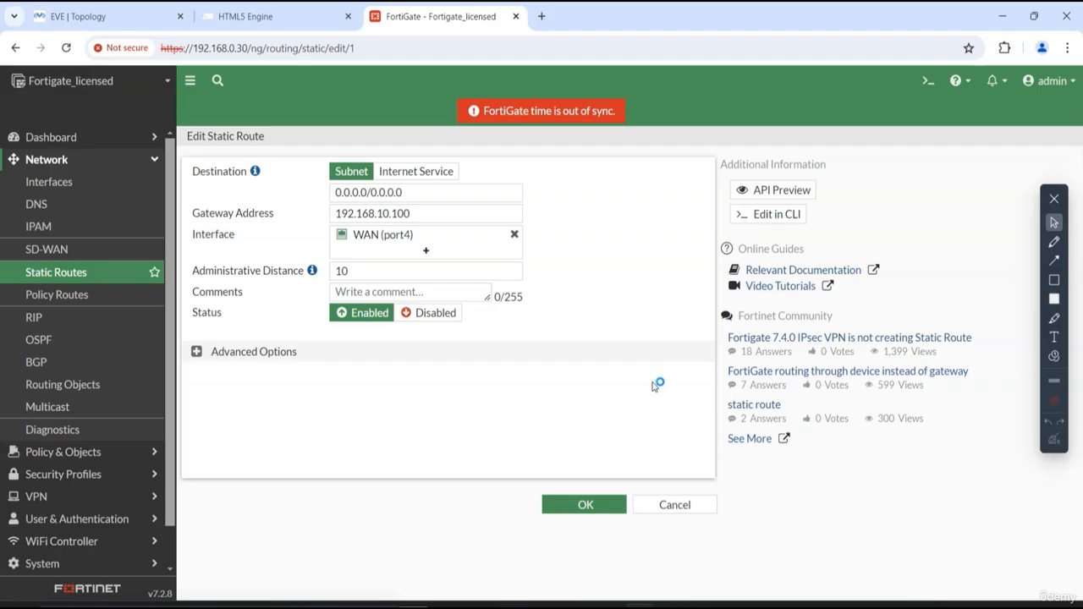
- Run get router info routing-table all in the FortiGate CLI console and examine the default route's gateway
click(929, 80)
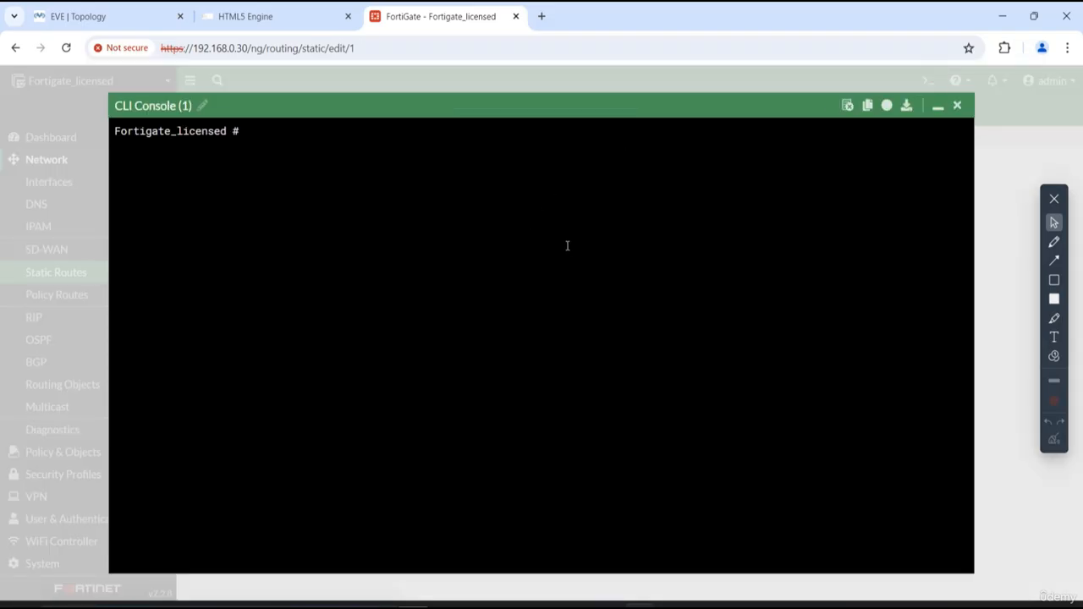
key(Return)
key(Return)
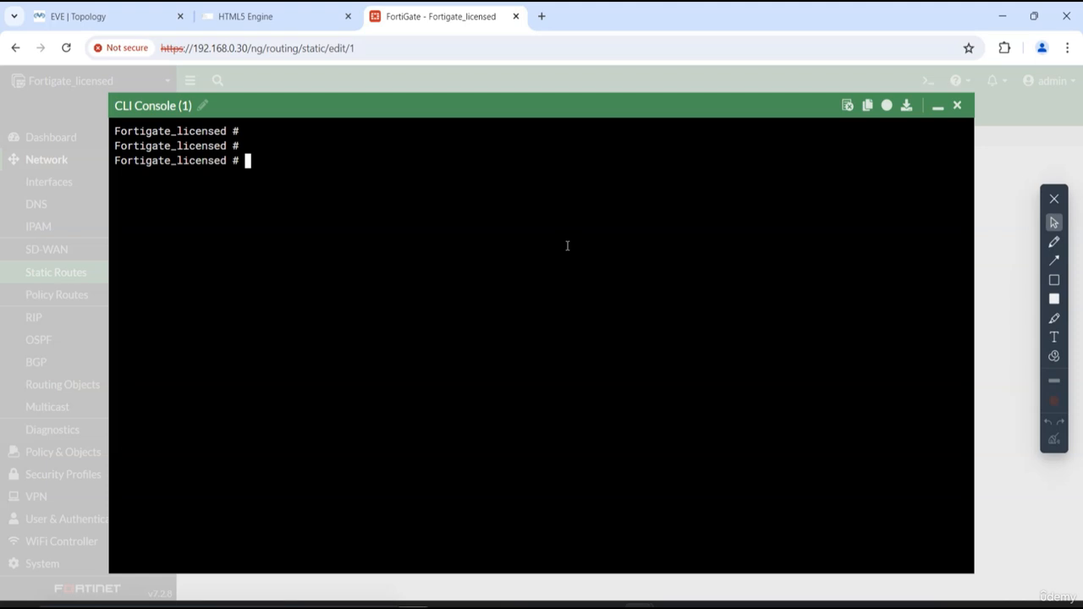
text(get router info)
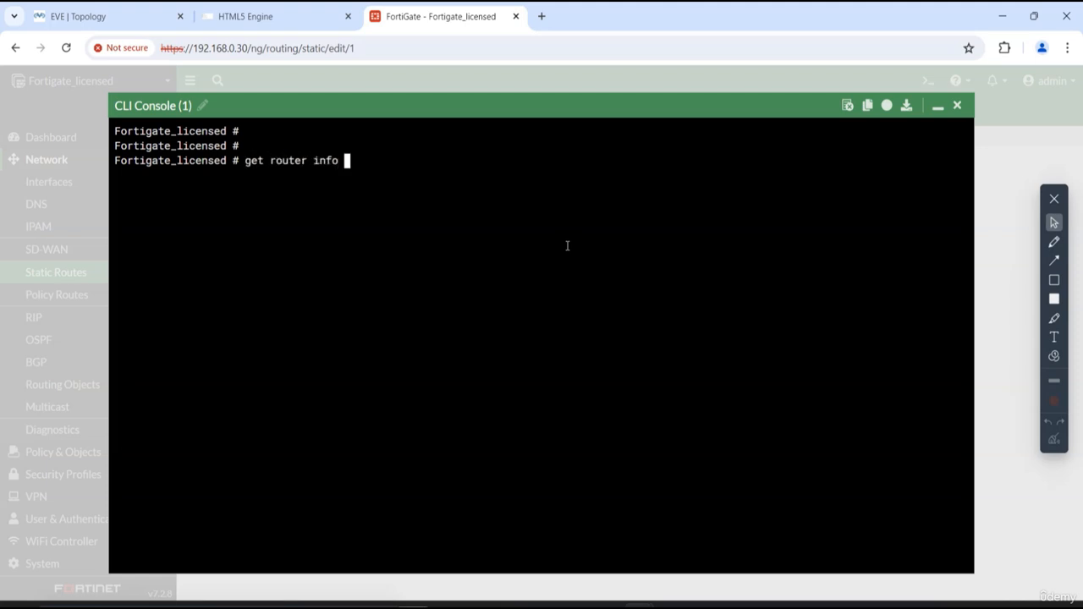
text( routing-table all)
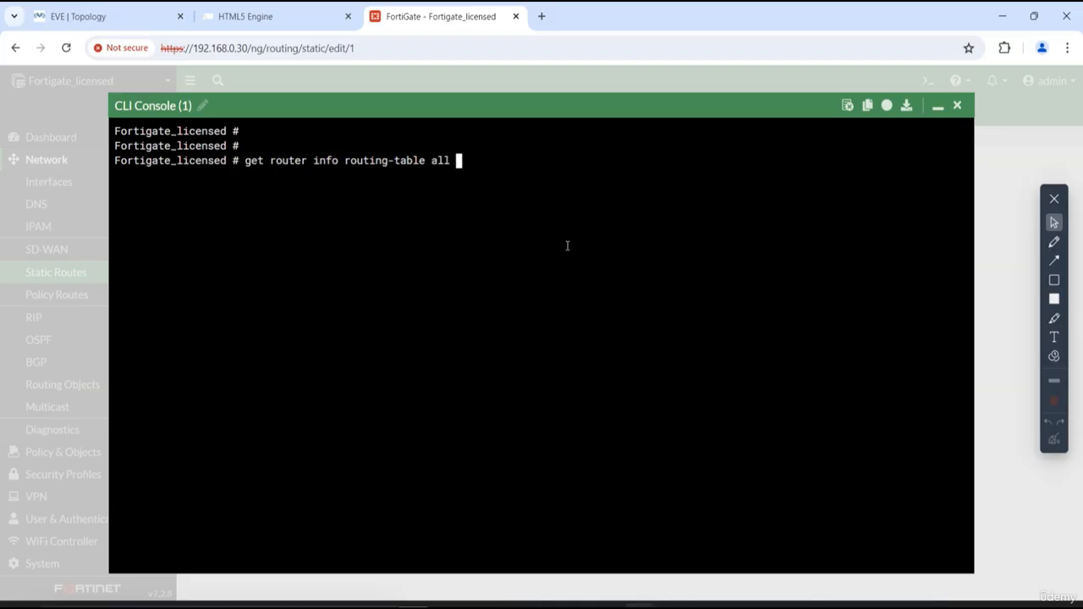
key(Return)
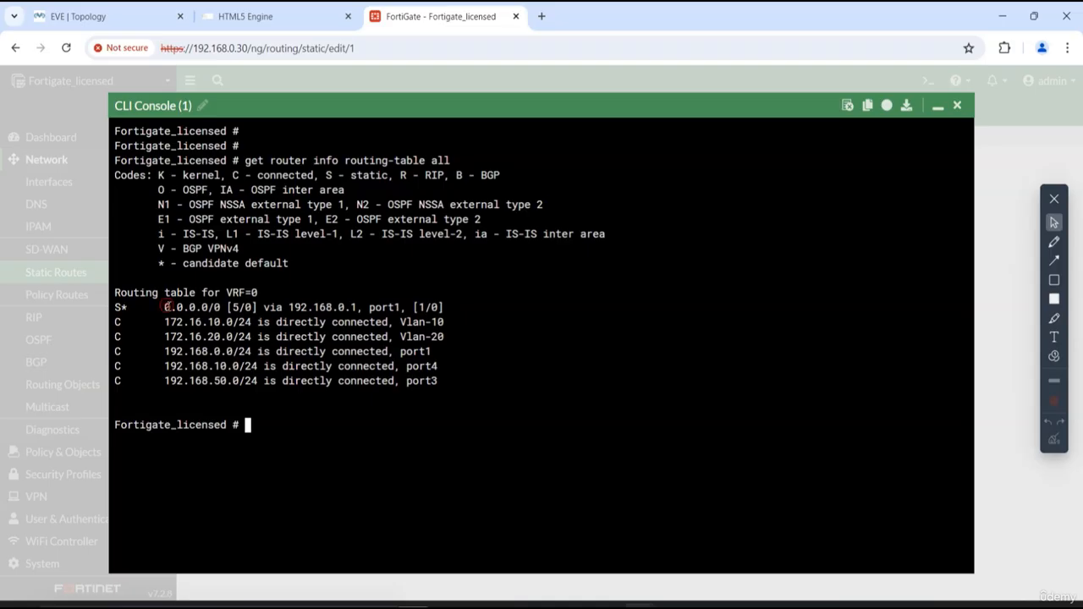
drag(166, 307, 227, 307)
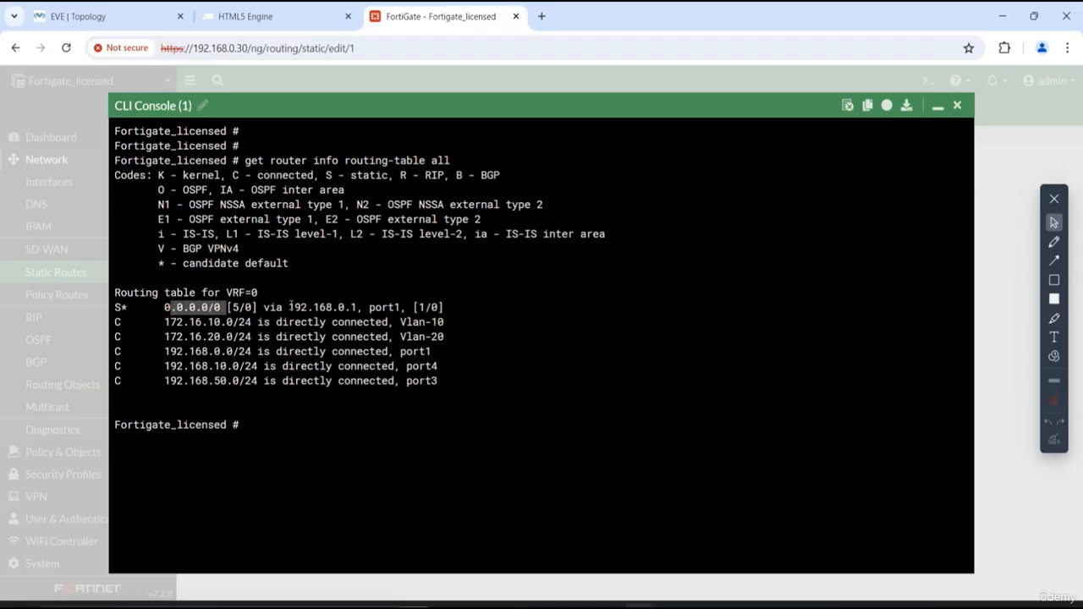
drag(289, 307, 364, 307)
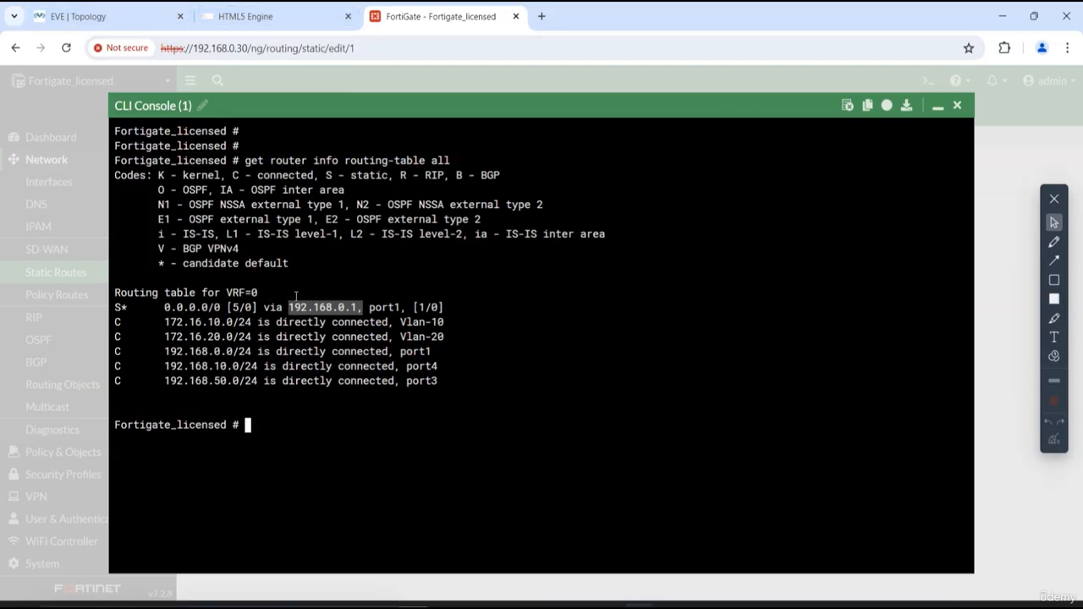
- Open the VLAN 10 Linux PC's console from the EVE topology, run ifconfig in its terminal, and enlarge the terminal window
click(151, 15)
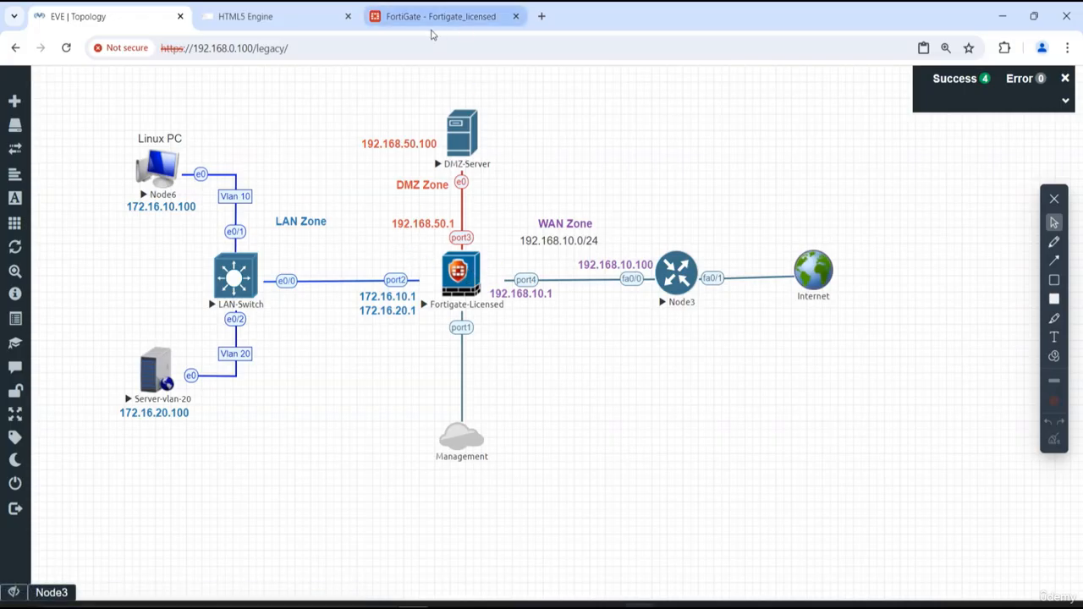
click(156, 169)
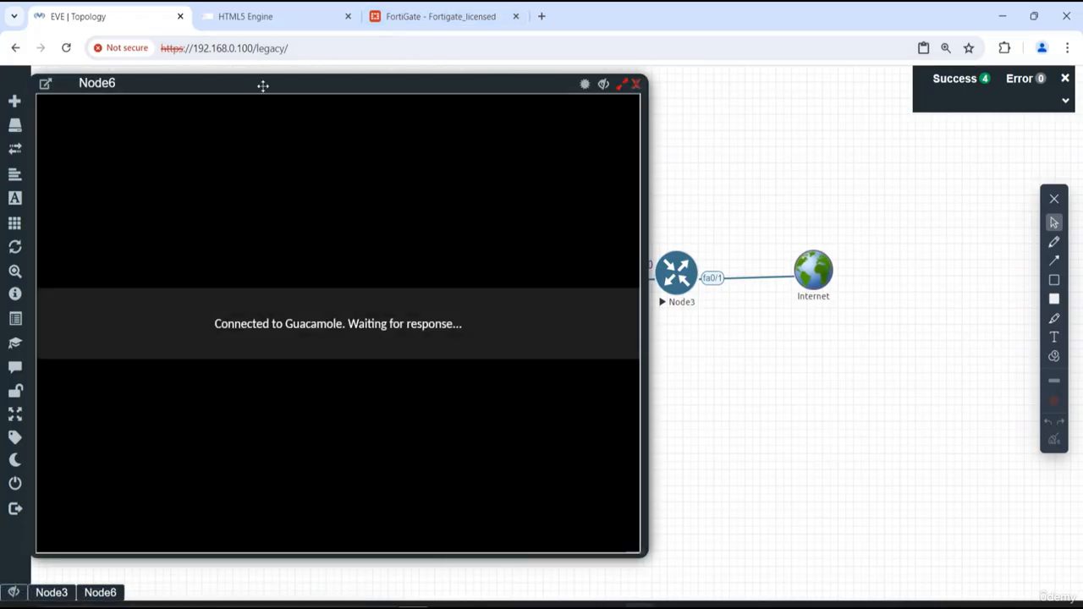
drag(263, 85, 666, 96)
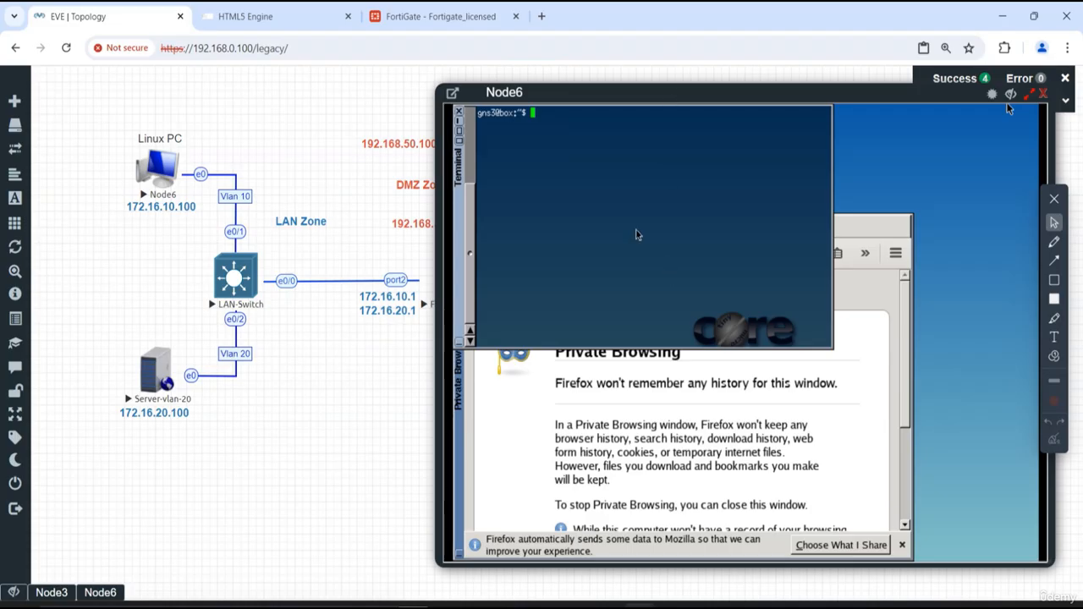
click(635, 226)
text(ifconfig)
key(Return)
key(Return)
key(Return)
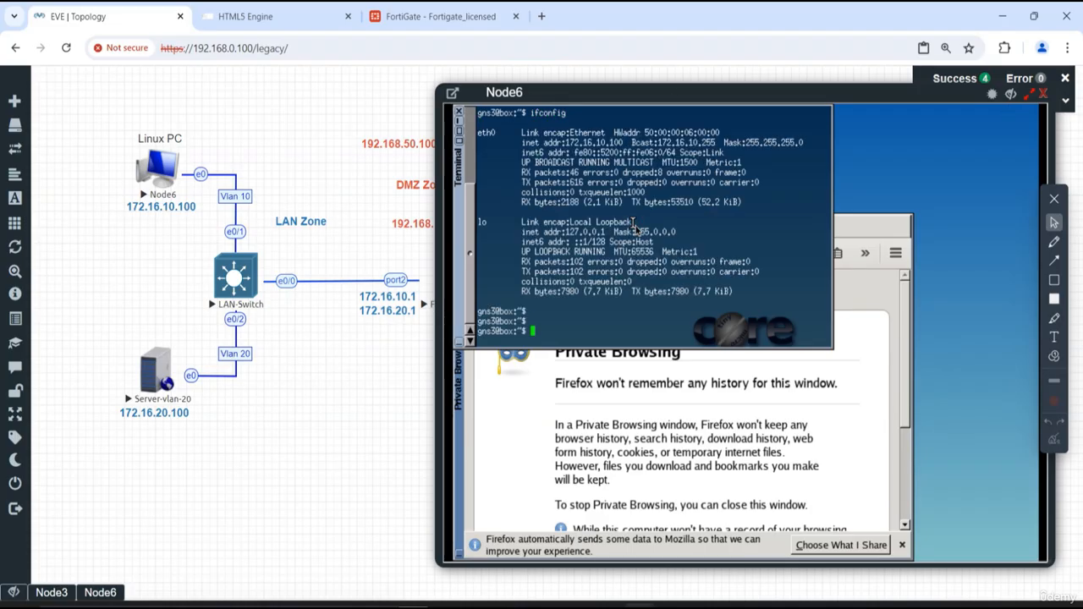
click(459, 127)
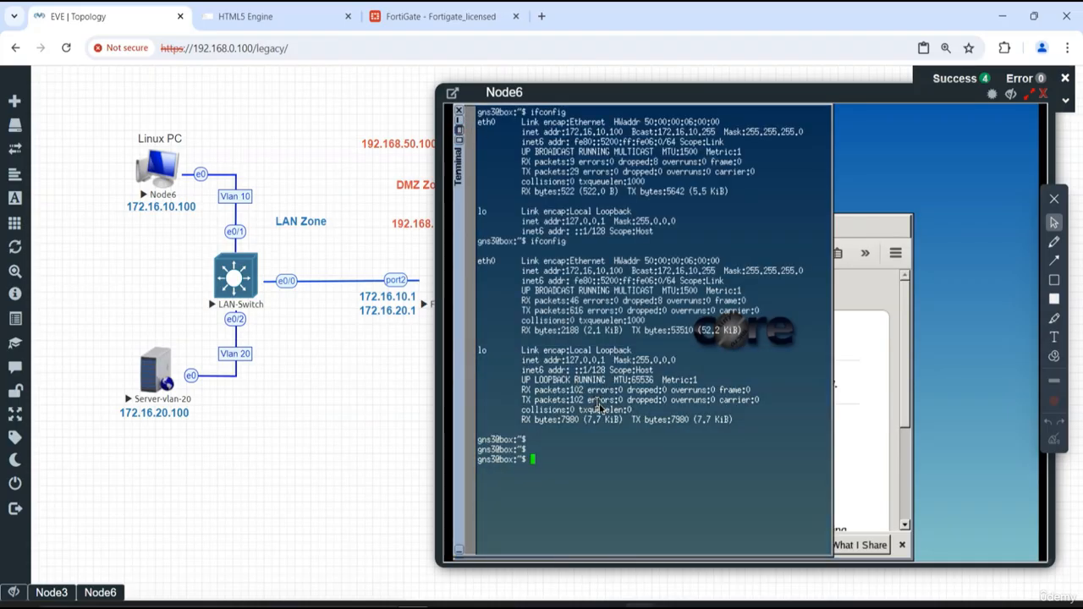
- Ping the VLAN 10 gateway 172.16.10.1 from the Linux PC, then stop the ping
key(Return)
key(Return)
text(c)
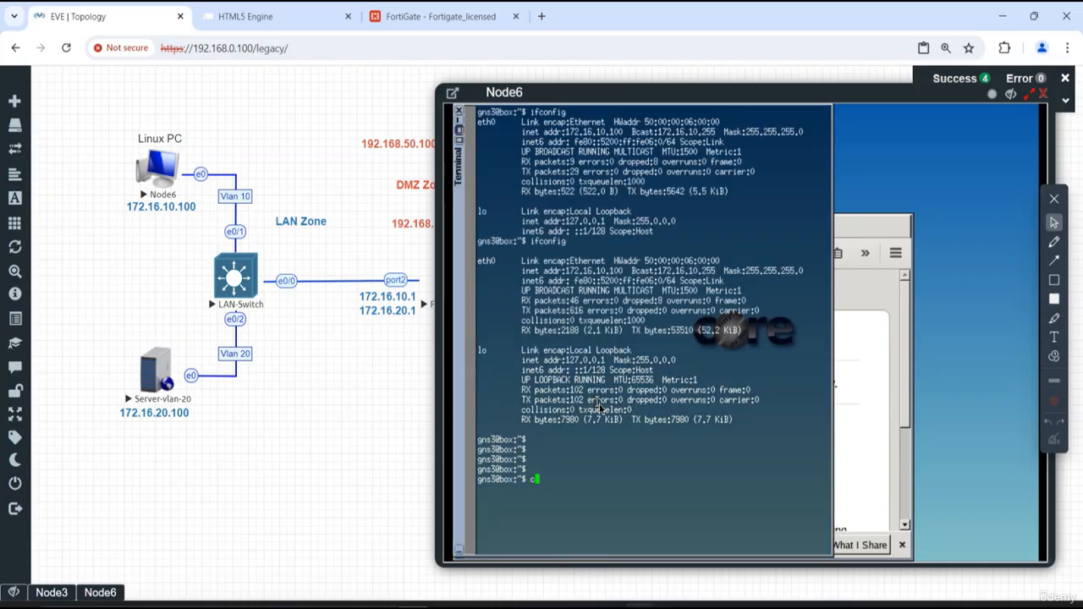
text(lping 172.16.10.1)
key(Return)
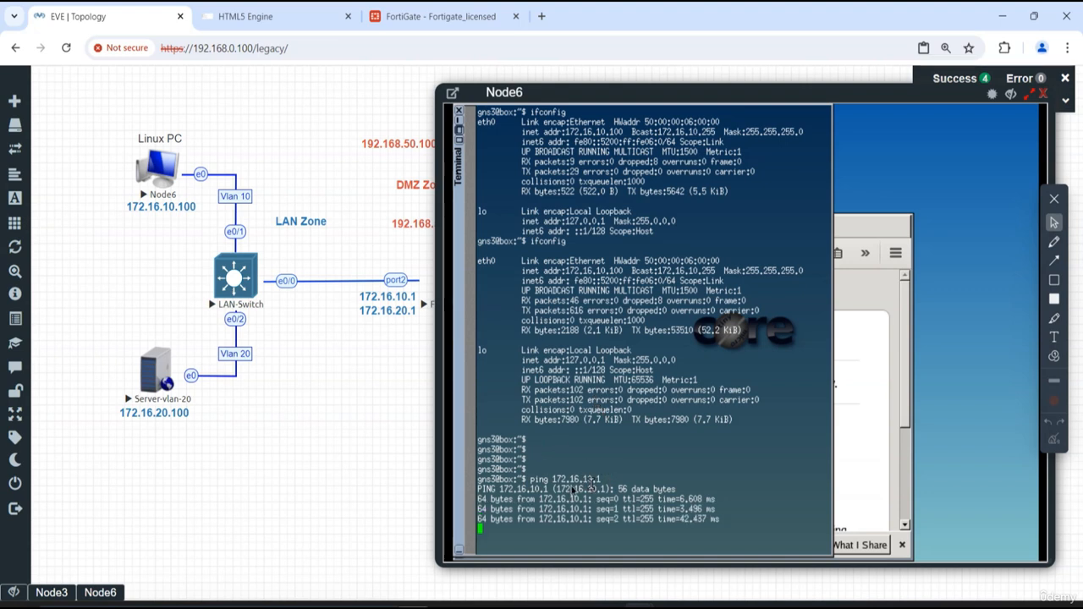
key(ctrl+c)
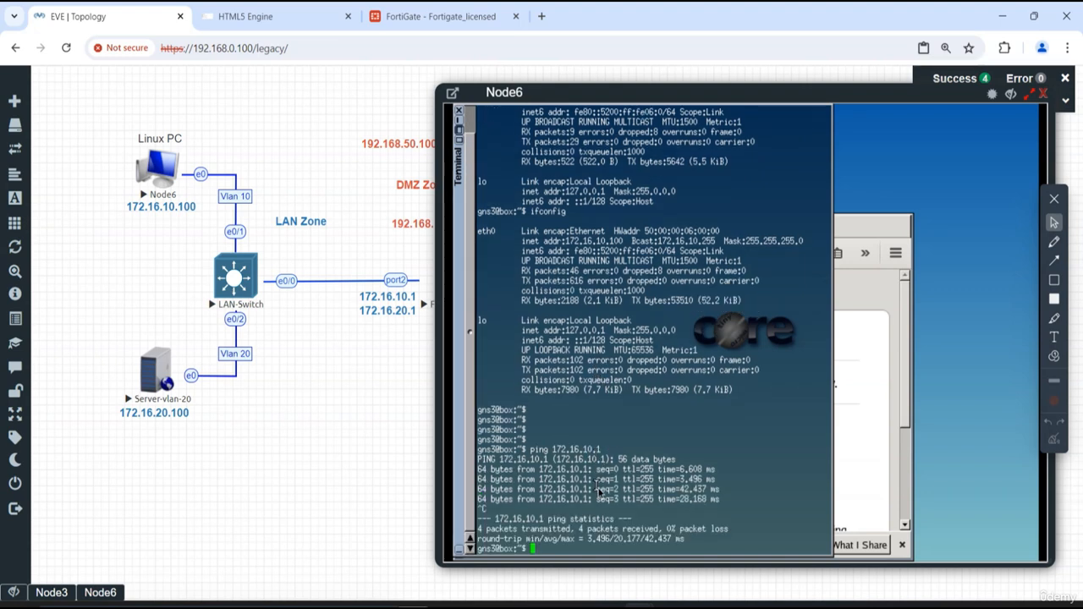
key(Return)
key(Return)
key(Return)
- Try to ping 192.186.10.100 from the Linux PC, then stop the ping
text(ping)
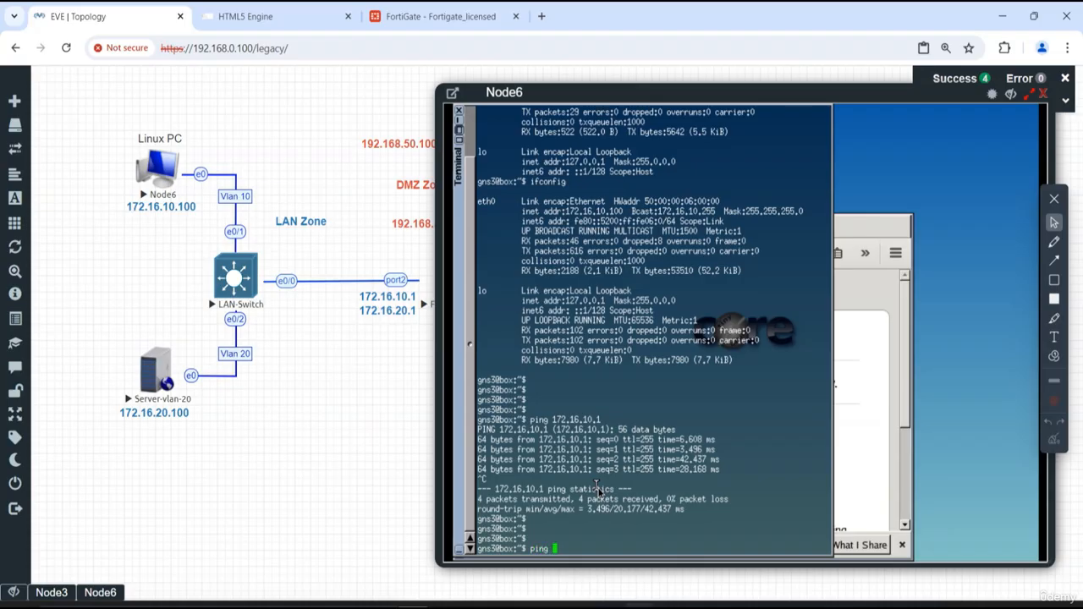
text( 192.1)
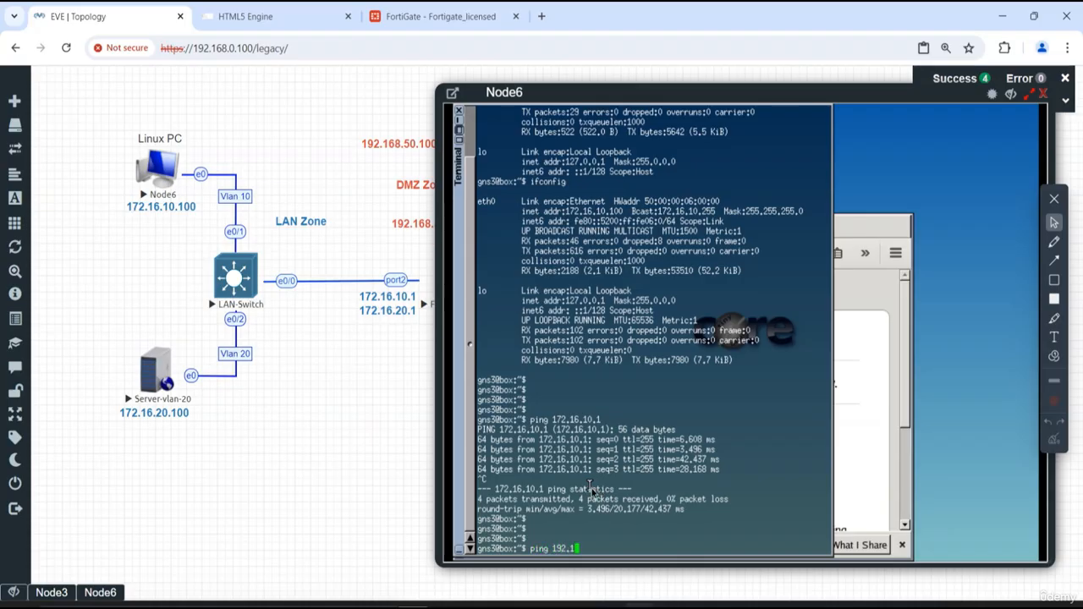
text(86.1)
text(0.100)
key(Return)
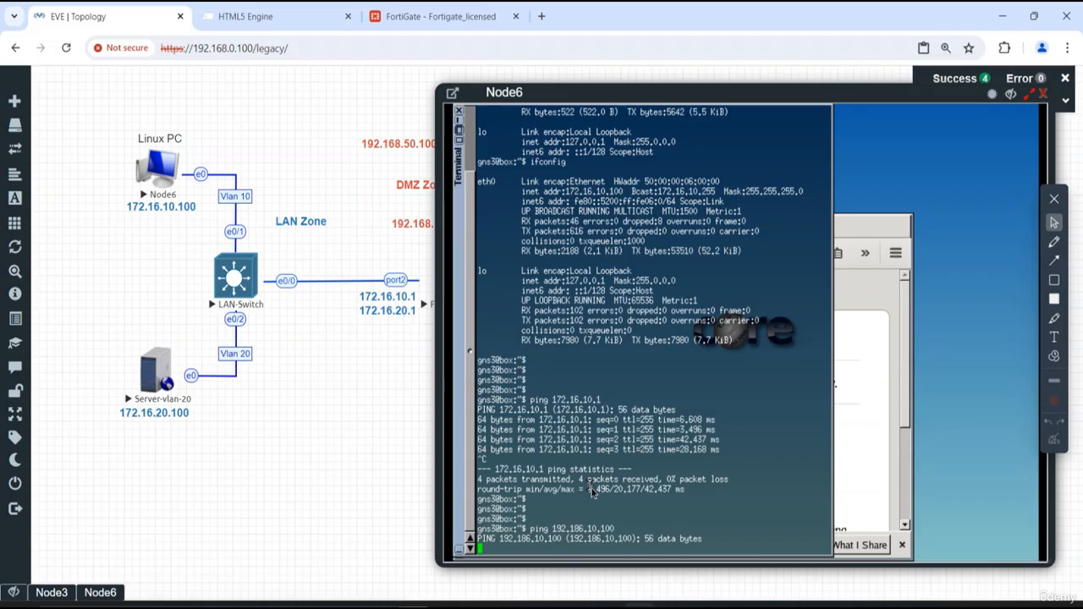
key(ctrl+c)
- Try to ping 192.186.10.1 from the Linux PC, then stop the ping
key(Up)
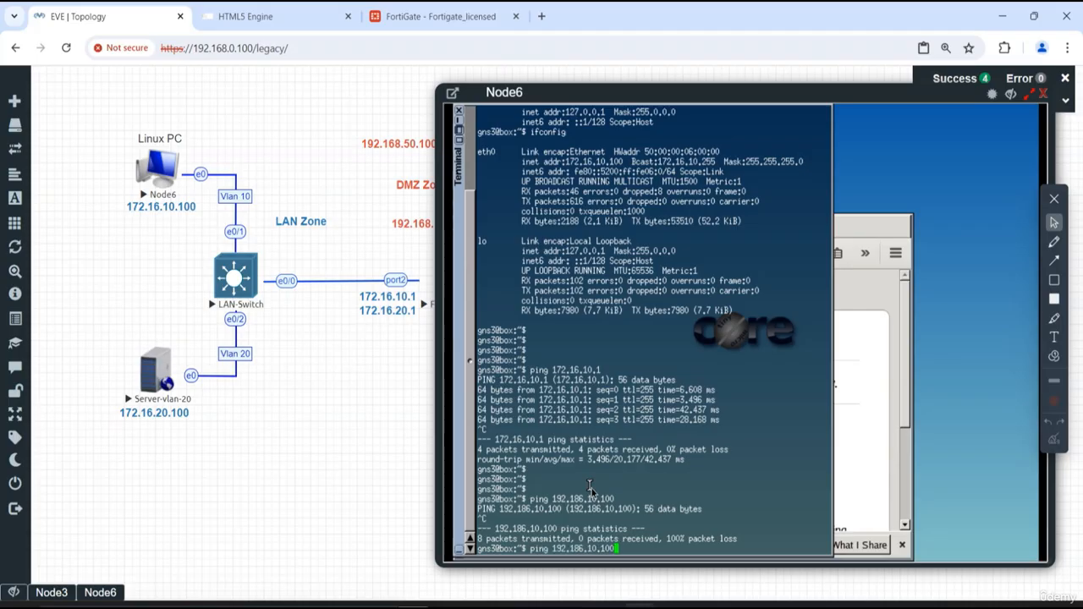
key(BackSpace)
key(BackSpace)
key(Return)
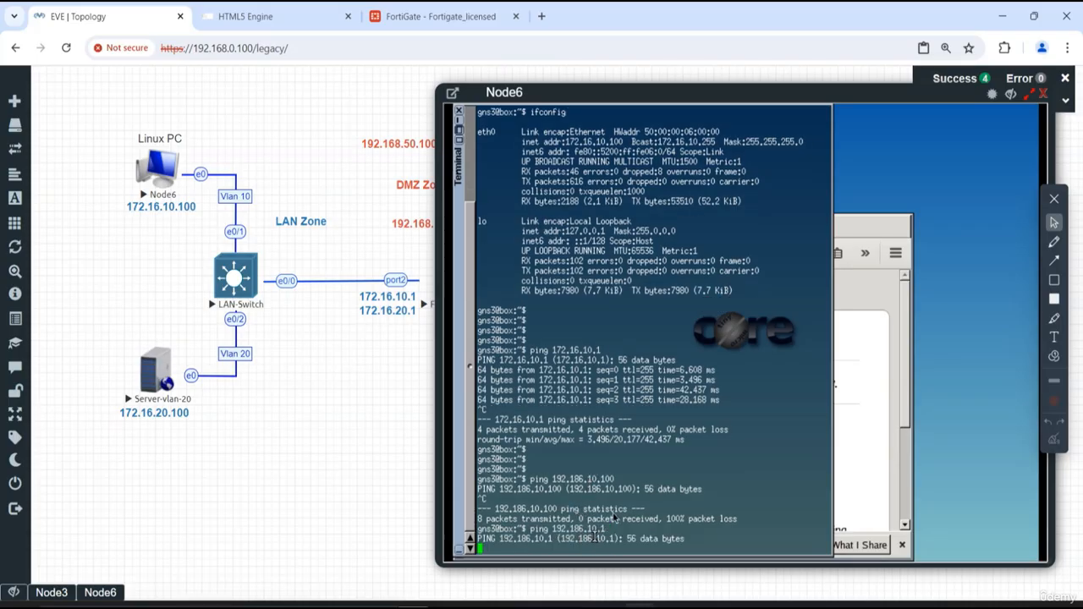
key(ctrl+c)
key(Return)
key(Return)
key(Return)
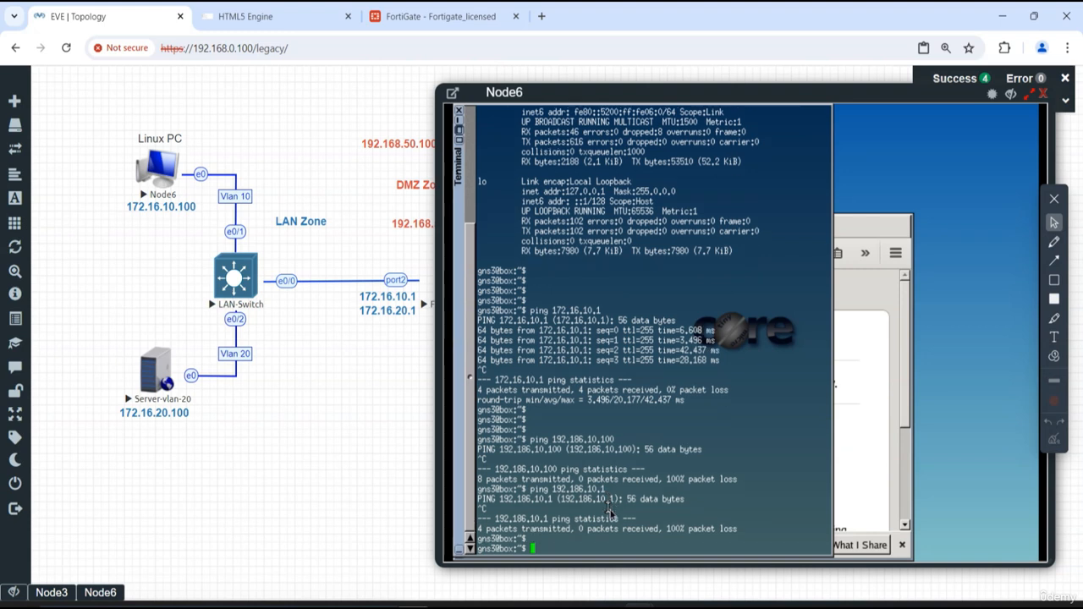
- Ping the FortiGate's WAN address 192.168.10.1 from the Linux PC, then stop the ping
text(ping 1)
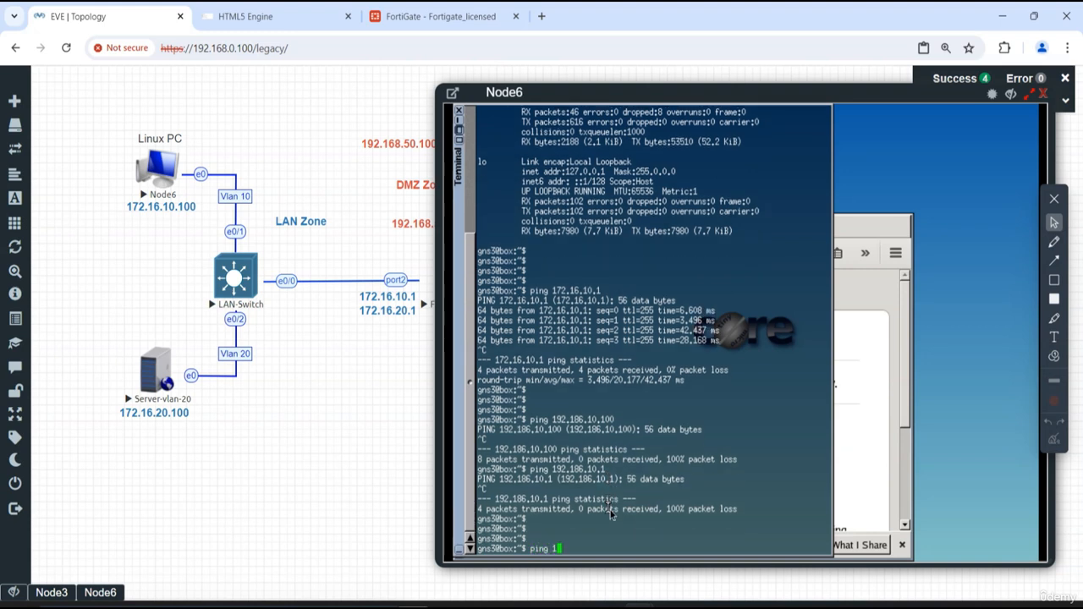
text(92.168.10.1)
key(Return)
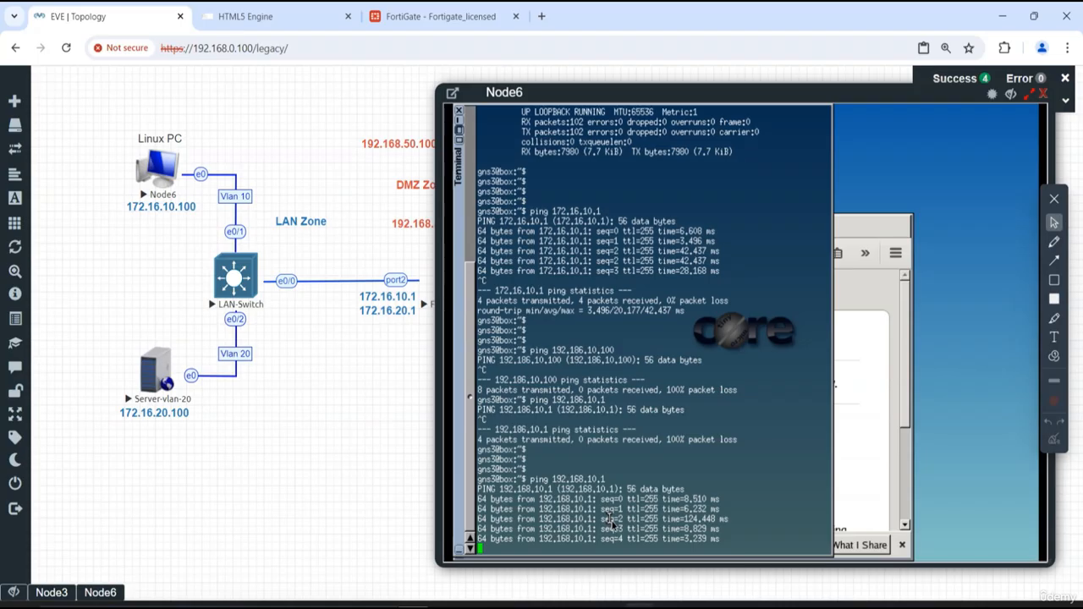
key(ctrl+c)
- Ping the WAN router at 192.168.10.100 from the Linux PC, then stop the ping
key(Up)
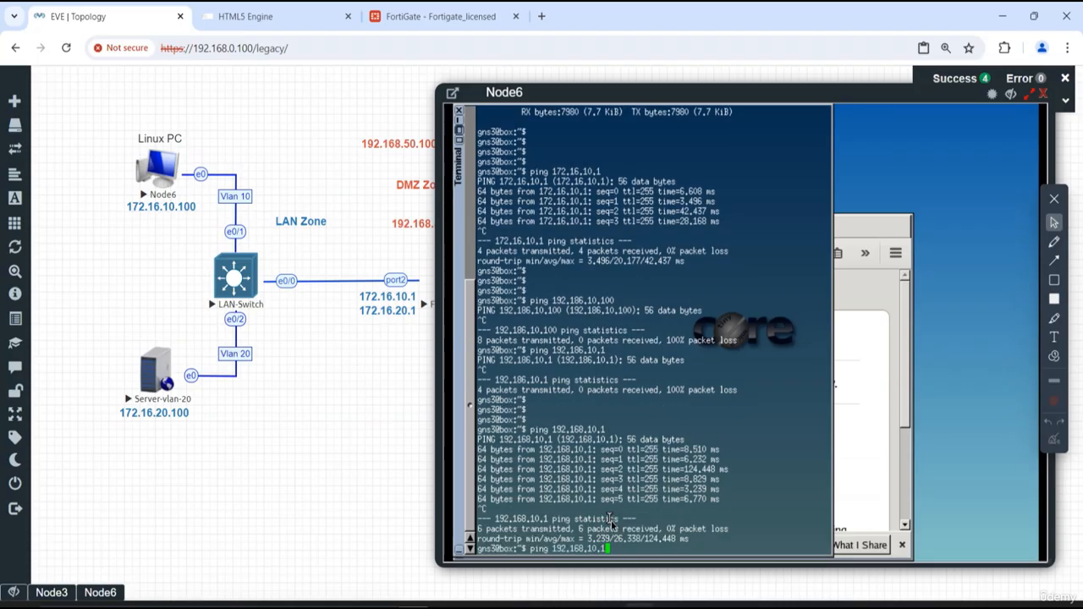
text(00)
key(Return)
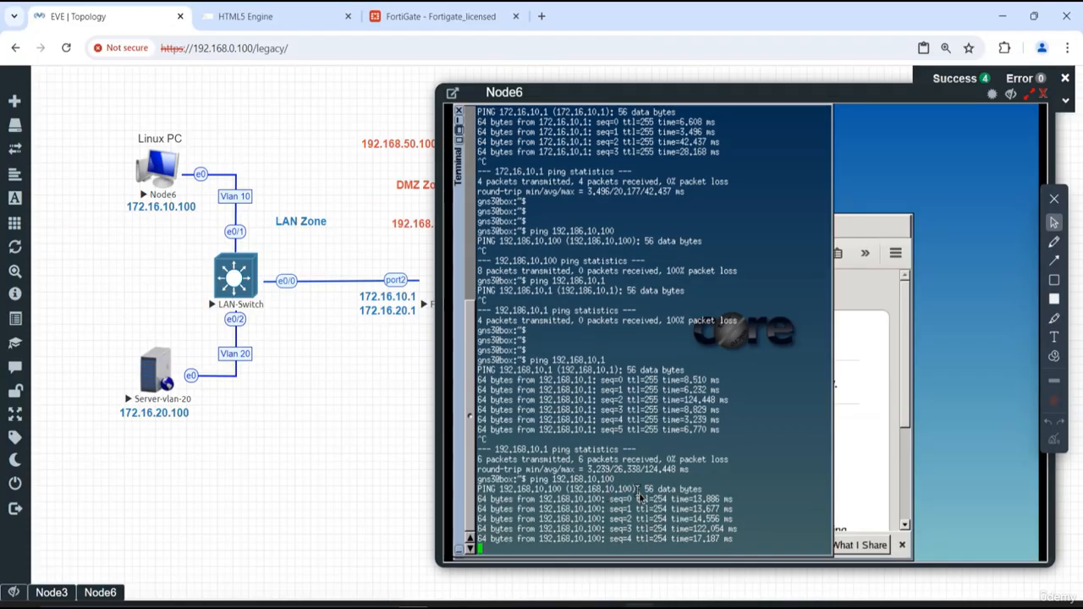
key(ctrl+c)
key(Return)
key(Return)
key(Return)
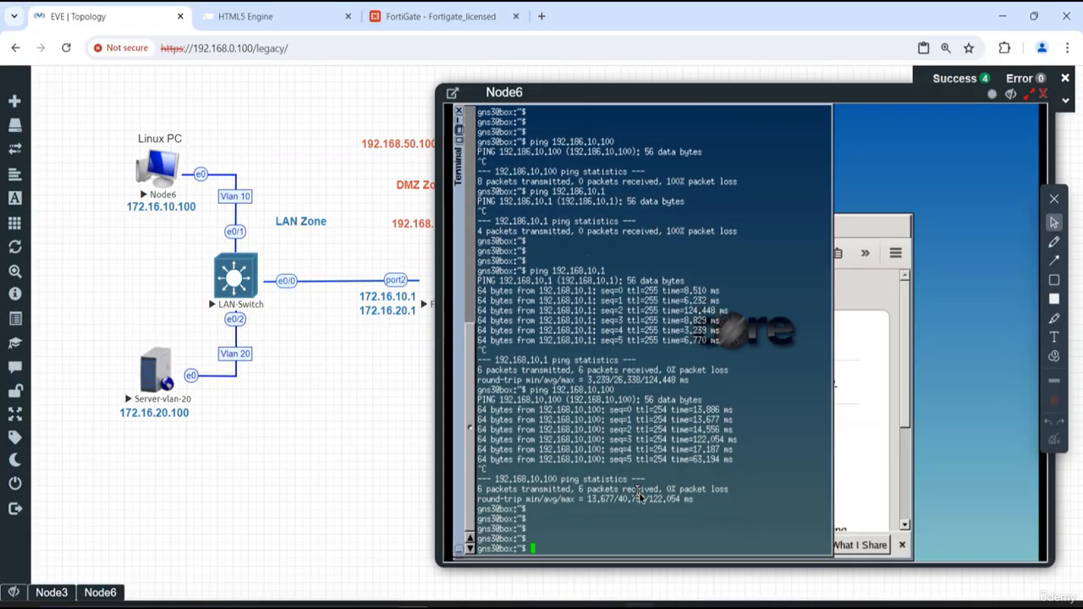
- Ping 8.8.8.8 from the Linux PC to test internet connectivity
text(ping 8.8.8.8)
key(Return)
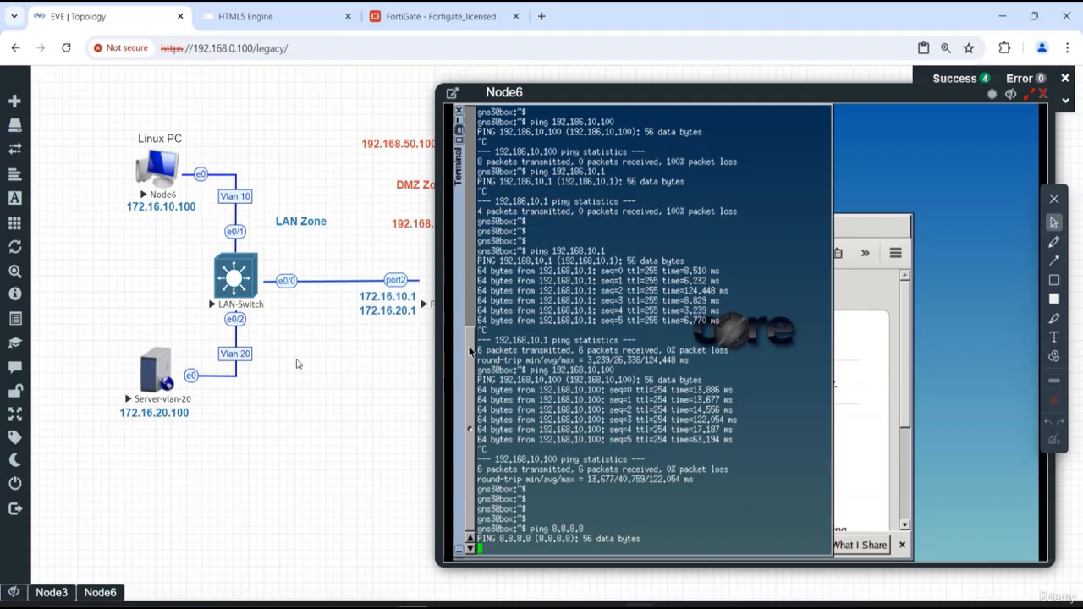
- Return to the FortiGate CLI console and recheck the default route in the routing table
click(413, 21)
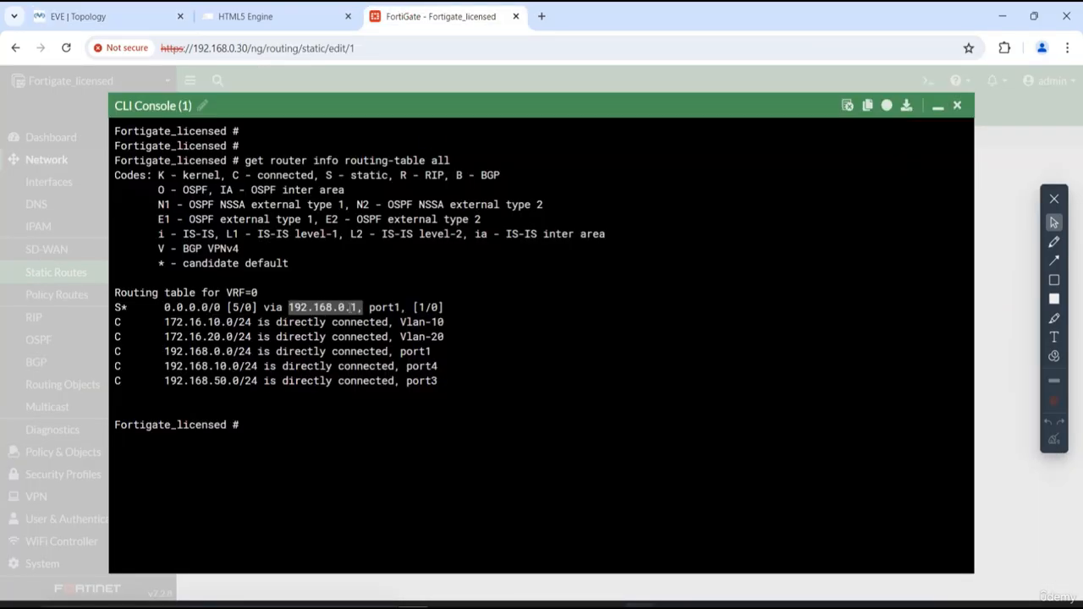
click(557, 394)
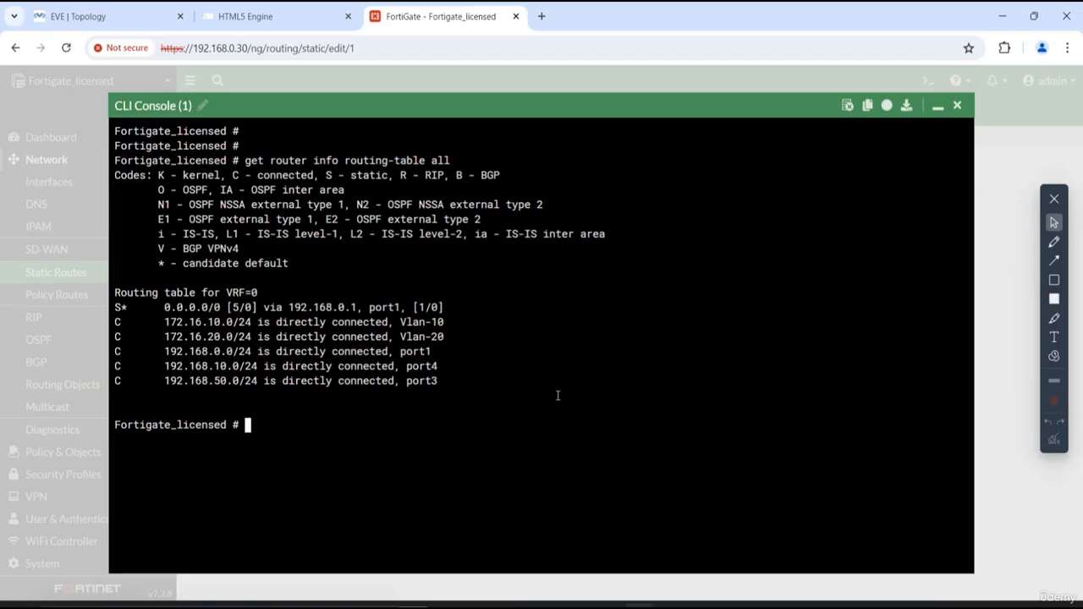
key(Return)
key(Return)
key(Return)
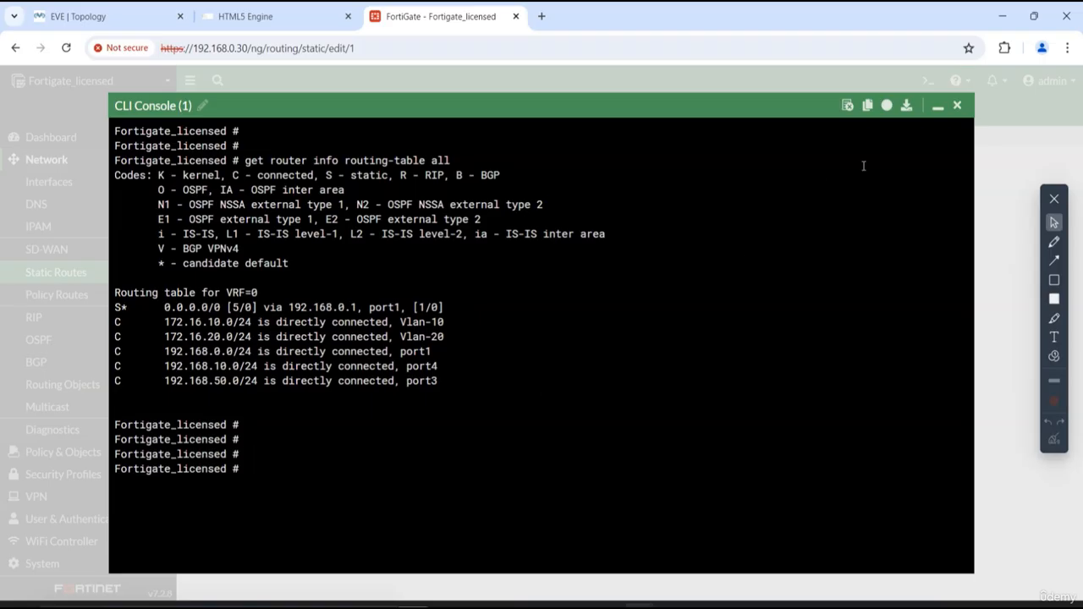
- Close the CLI console and set the default route's administrative distance to 1, saving the static route
click(957, 105)
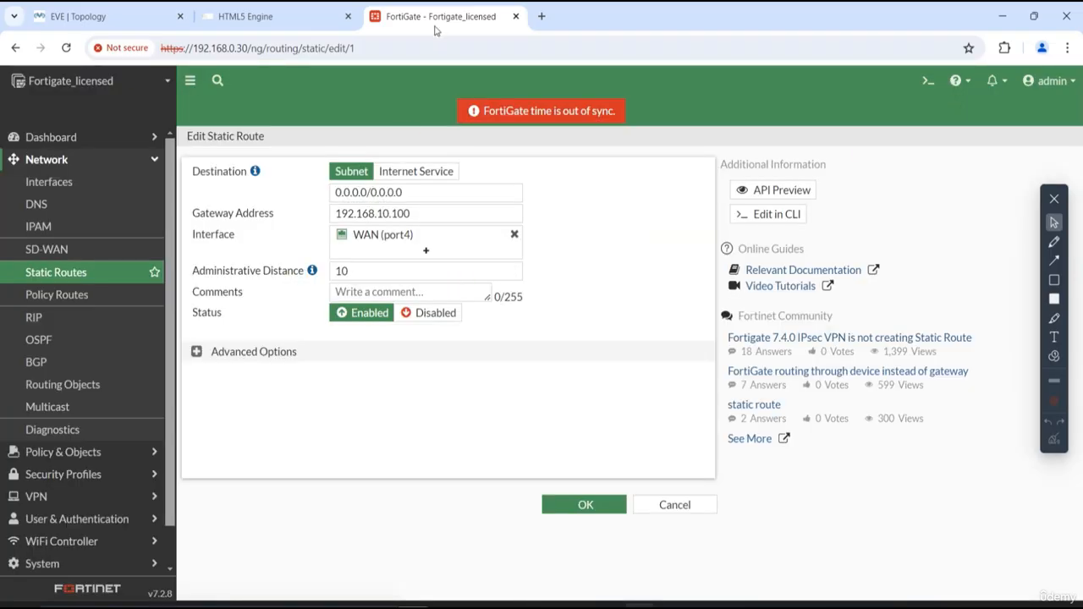
click(365, 267)
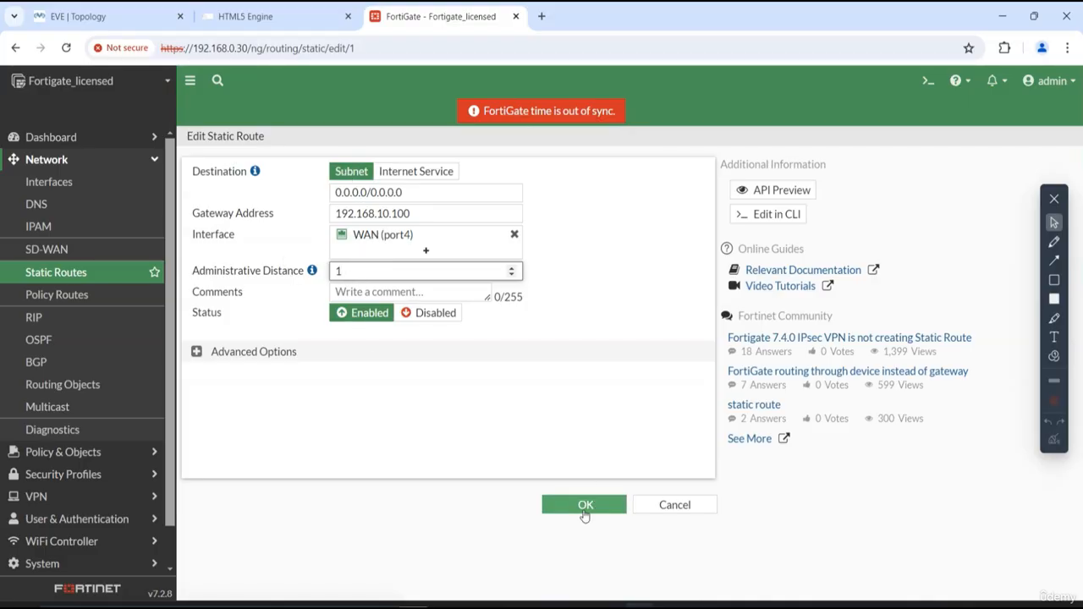
click(583, 506)
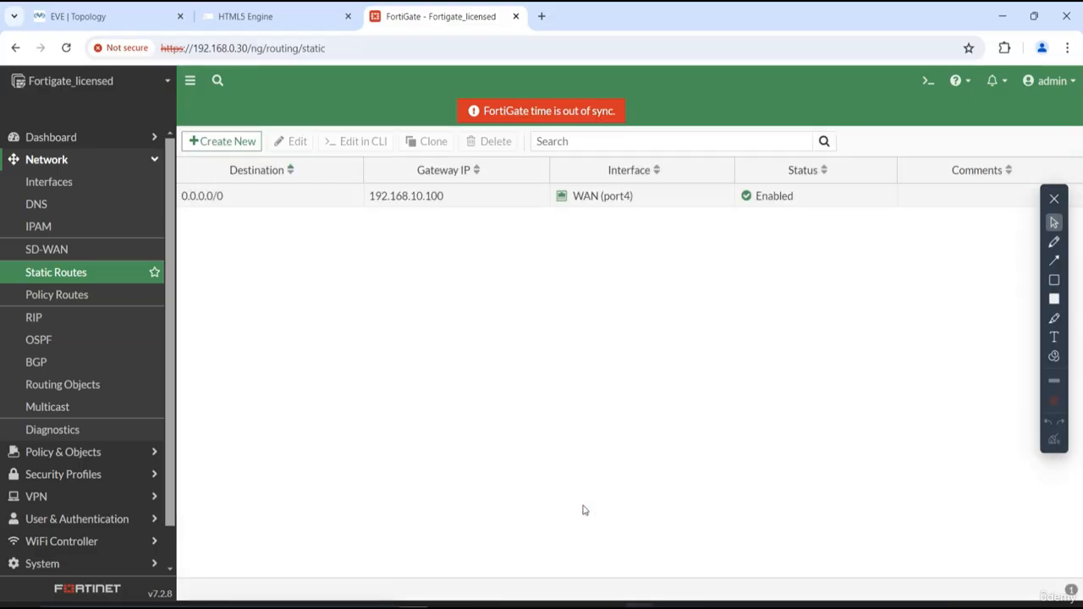
- Stop the running ping on the Linux PC, ping 8.8.8.8 again, and stop that ping too
click(119, 16)
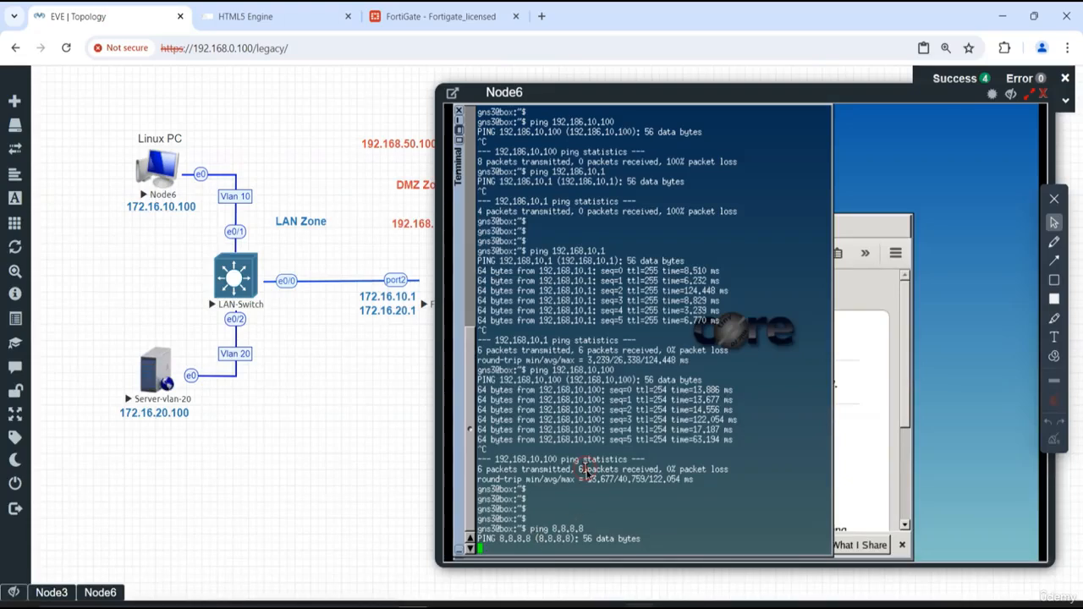
key(ctrl+c)
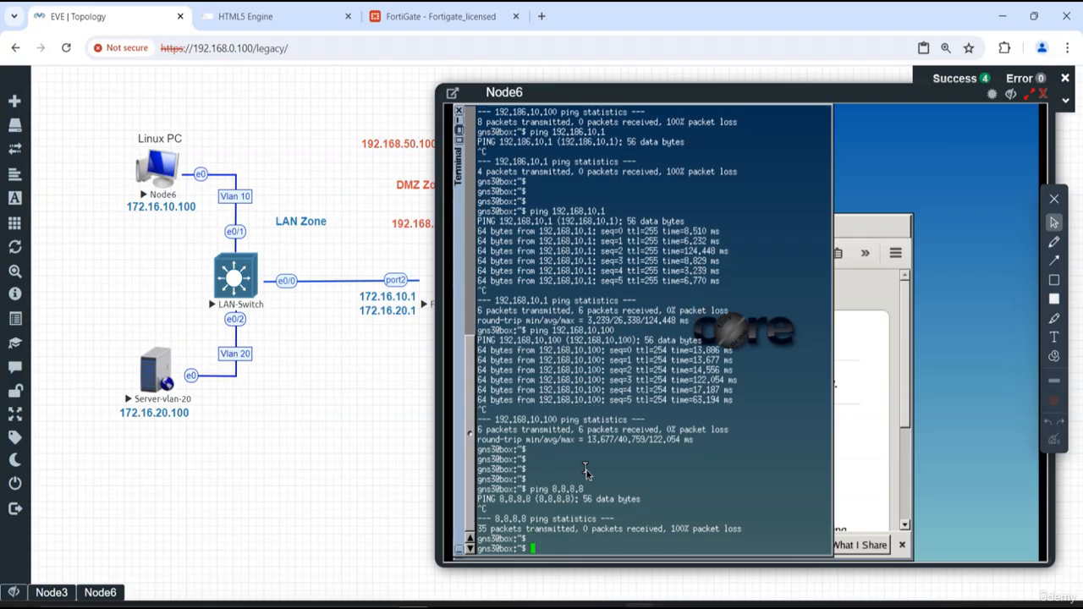
key(Return)
key(Return)
key(Return)
key(Return)
key(Up)
key(Return)
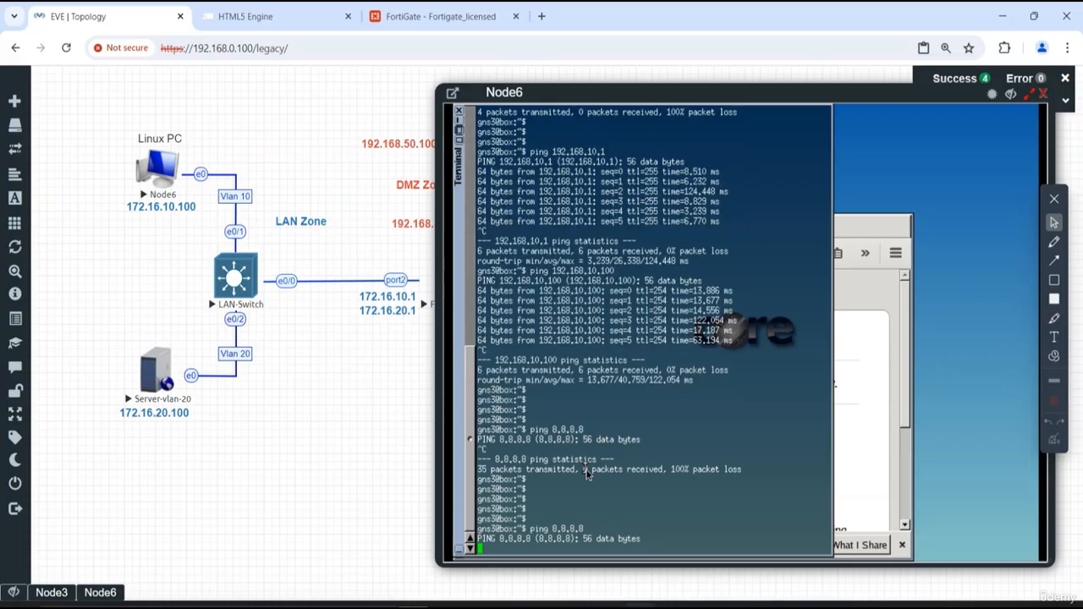
key(ctrl+c)
key(Return)
key(Return)
key(Return)
key(Return)
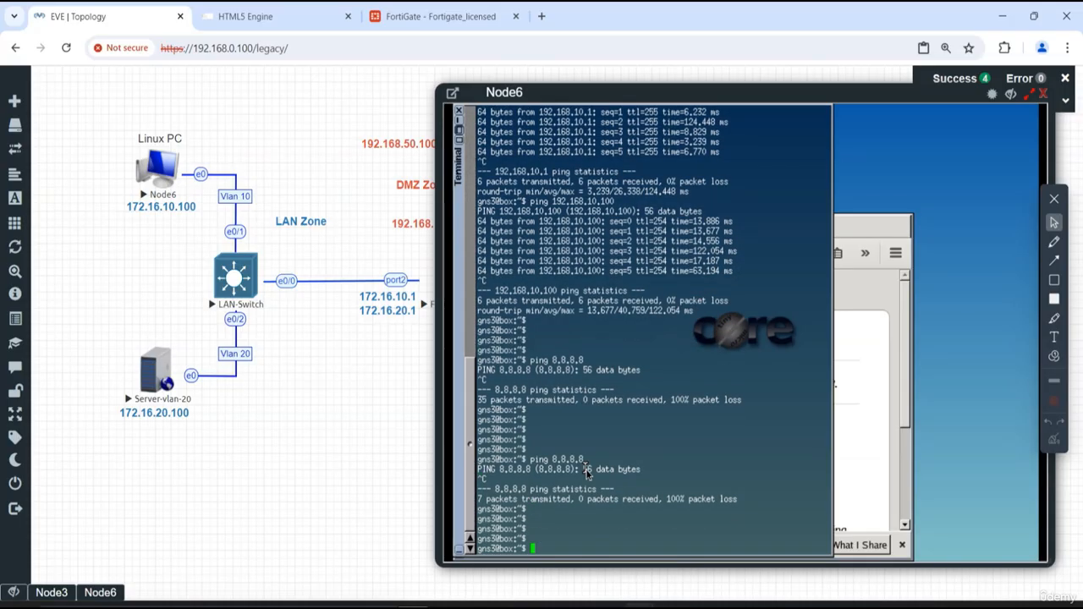
- Display the Linux PC's routes with "ip route show", then hide its console window
text(ip route show)
key(Return)
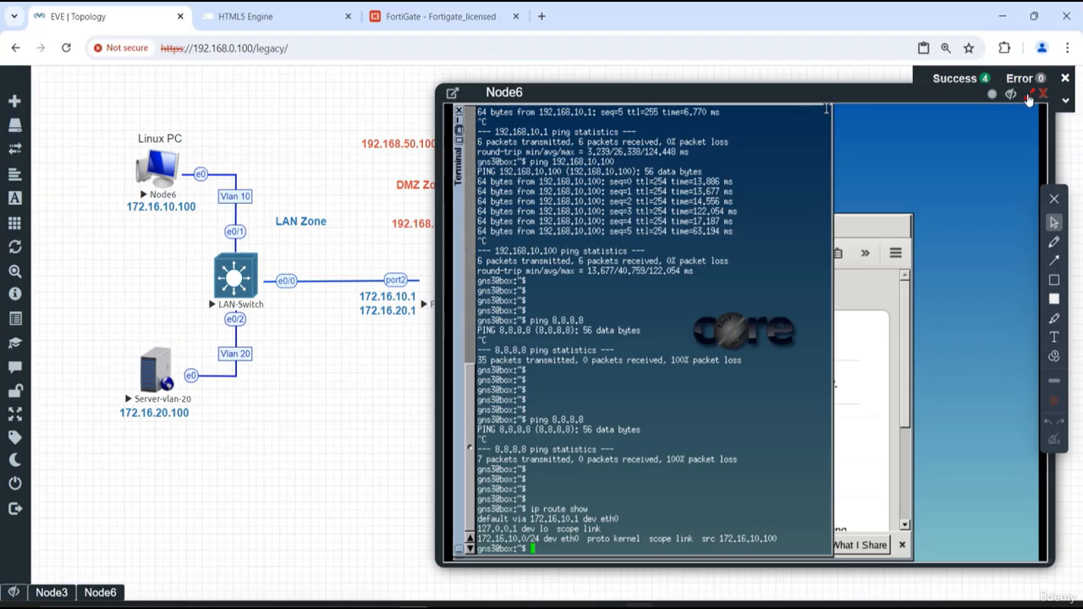
click(1016, 98)
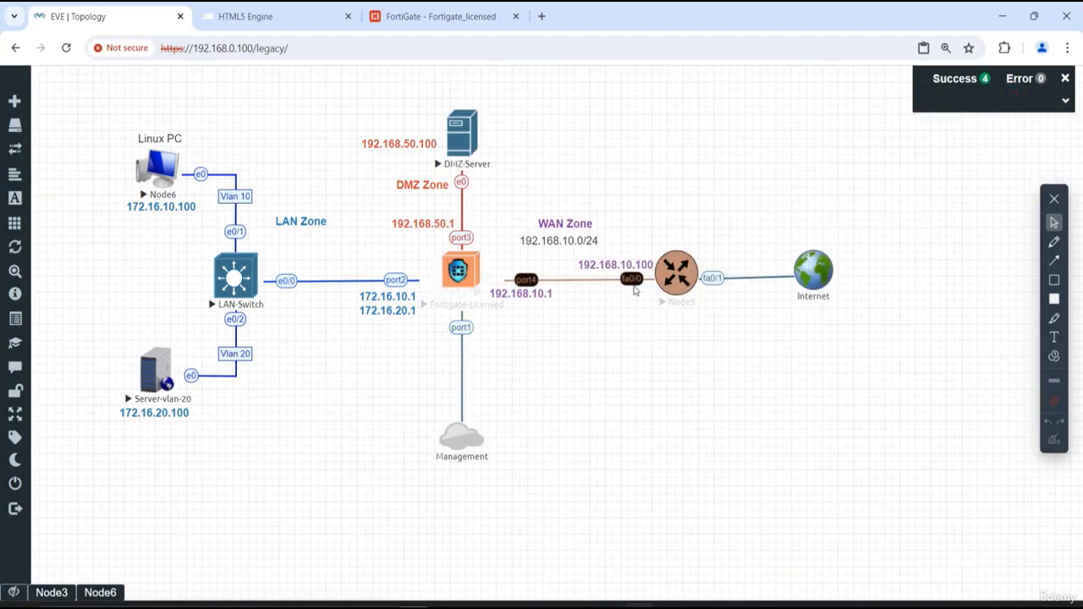
- Open the WAN router's console and enter privileged mode with "en"
click(687, 295)
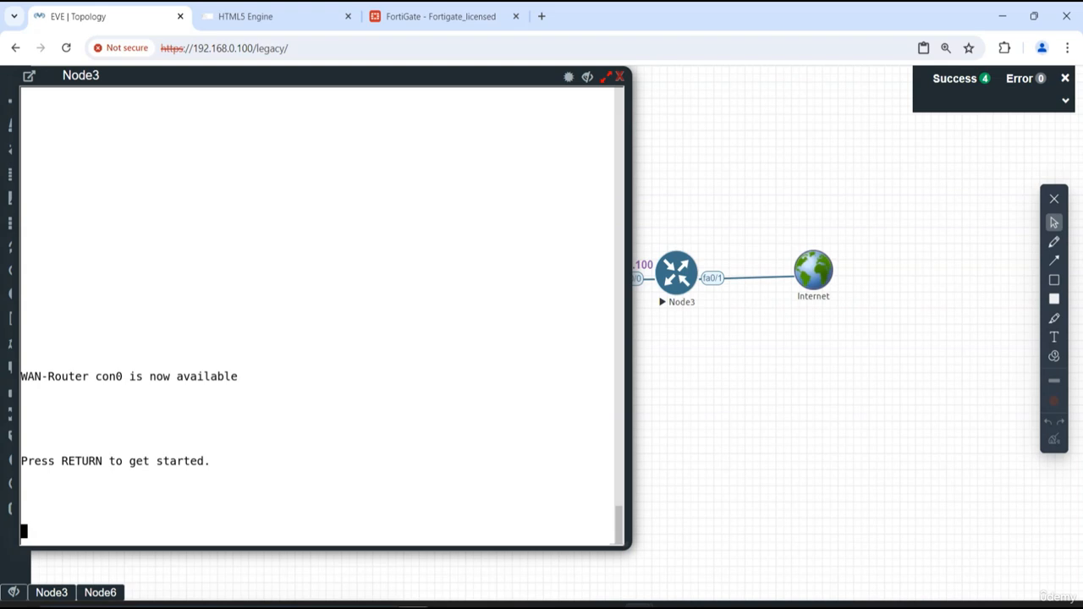
key(Return)
key(Return)
key(Return)
key(Return)
key(Return)
key(Return)
key(Return)
text(en)
key(Return)
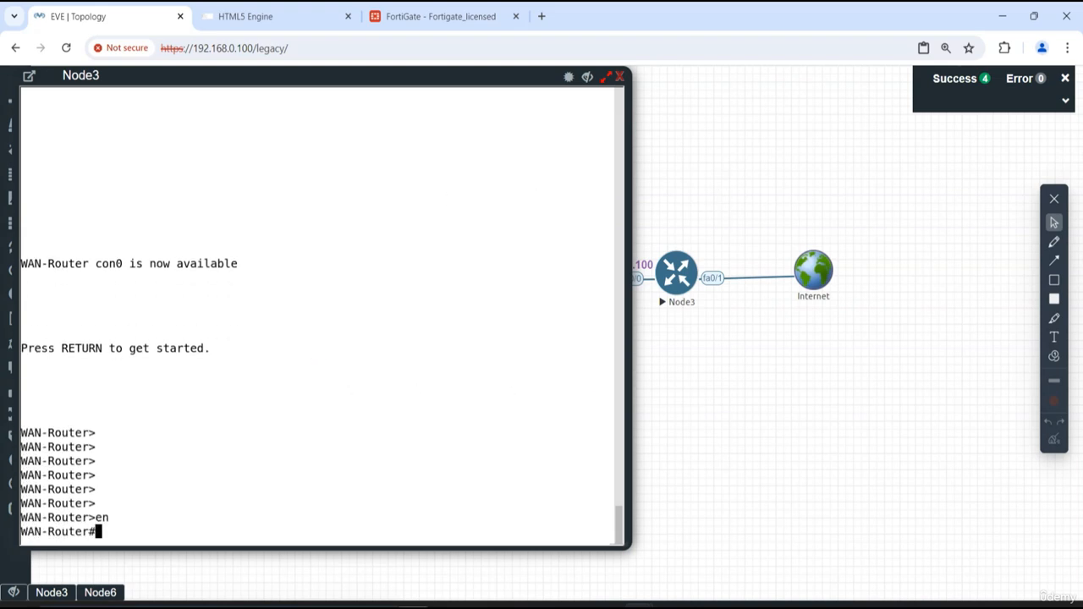
key(Return)
key(Return)
- Display the WAN router's table with "show ip route", check the next hop for 172.16.10.0, and hide the console
key(Return)
key(Return)
text(show ip ro)
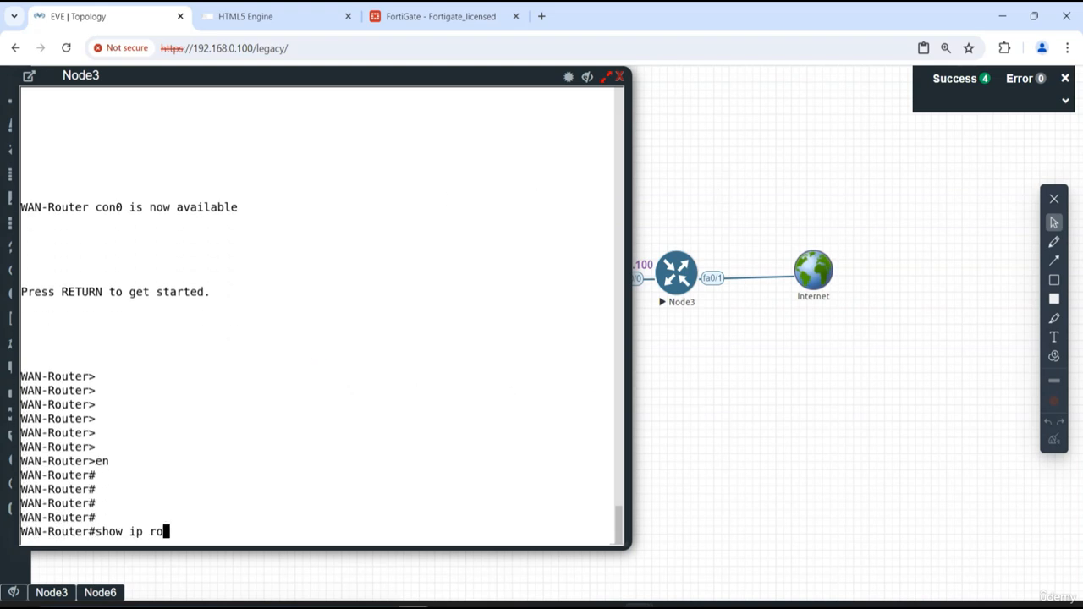
key(Tab)
key(Return)
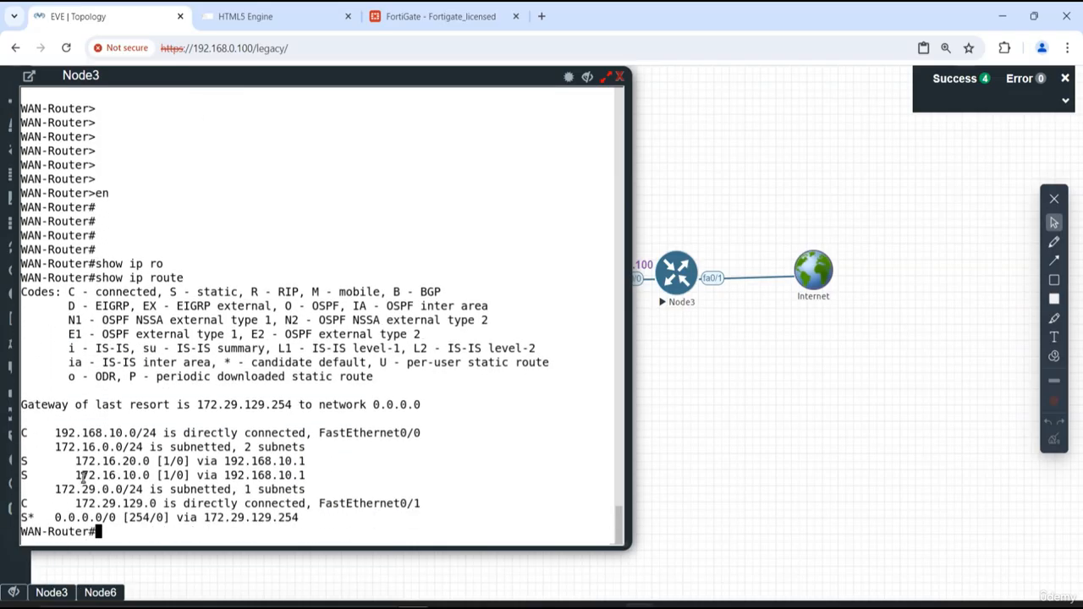
drag(309, 476, 200, 477)
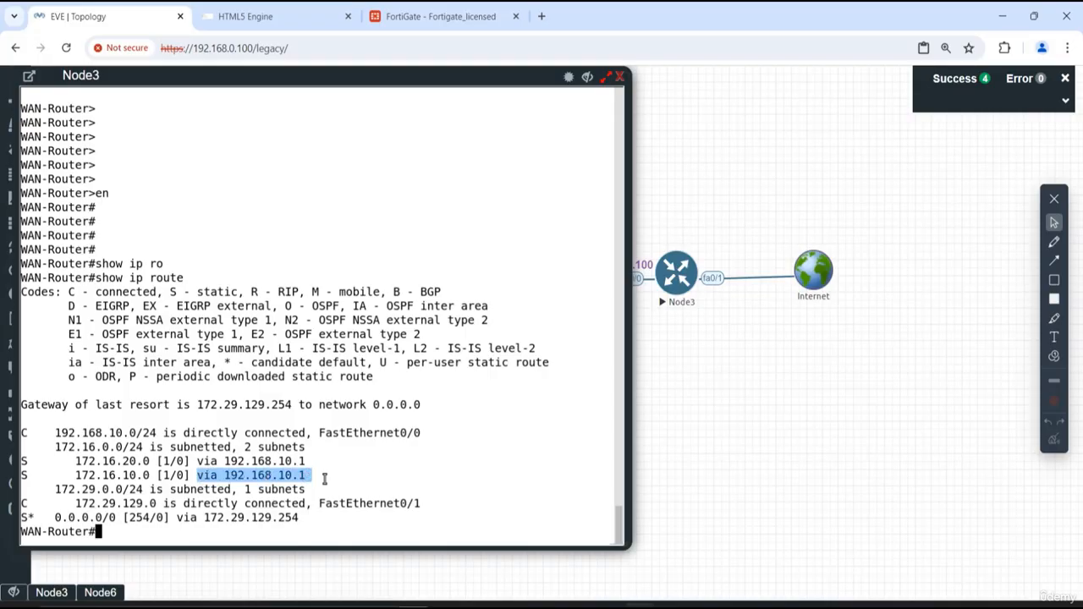
click(588, 77)
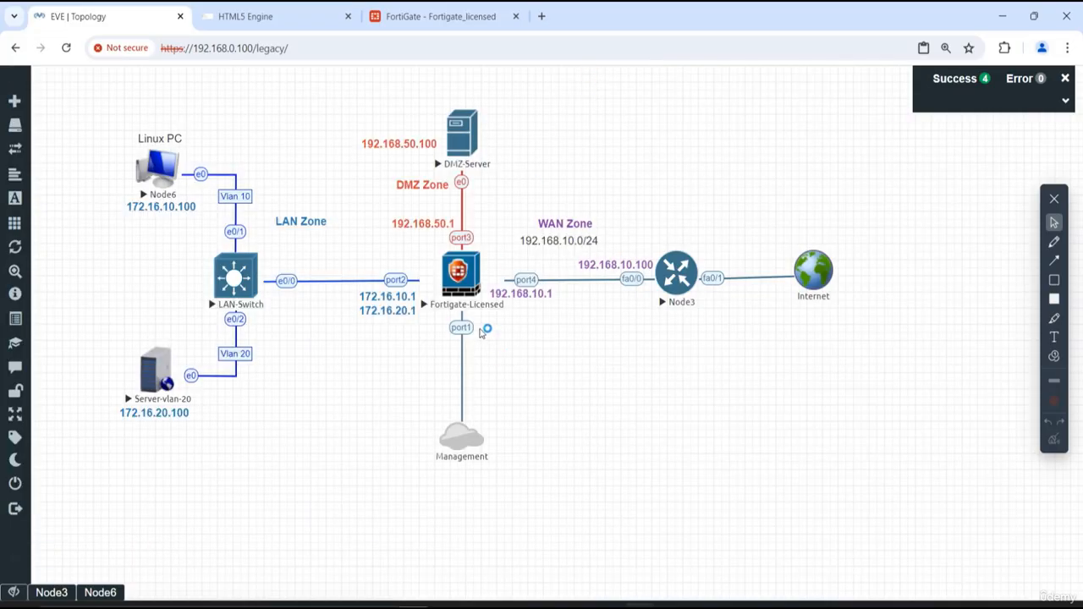
- Switch to the FortiGate web interface and review its interface list, including the WAN (port4) and LAN-Zone entries
click(427, 10)
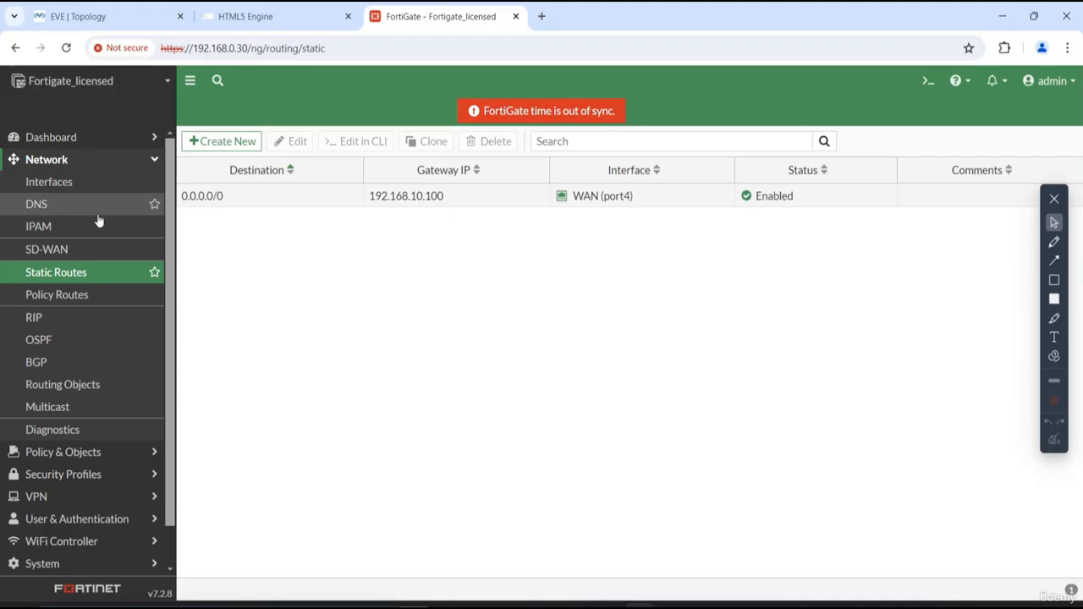
click(74, 191)
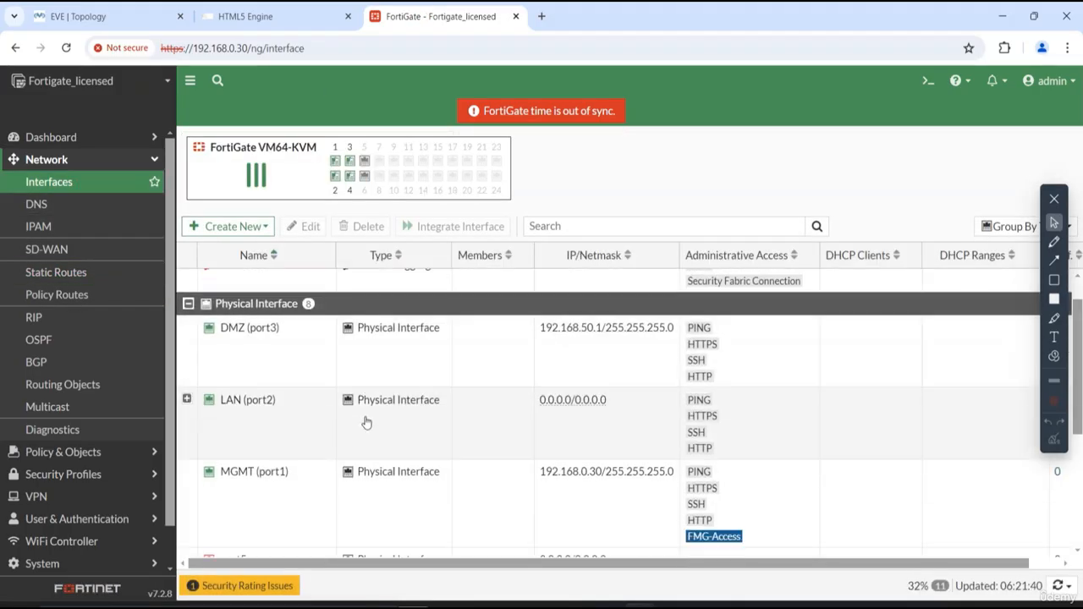
scroll(359, 427, down, 5)
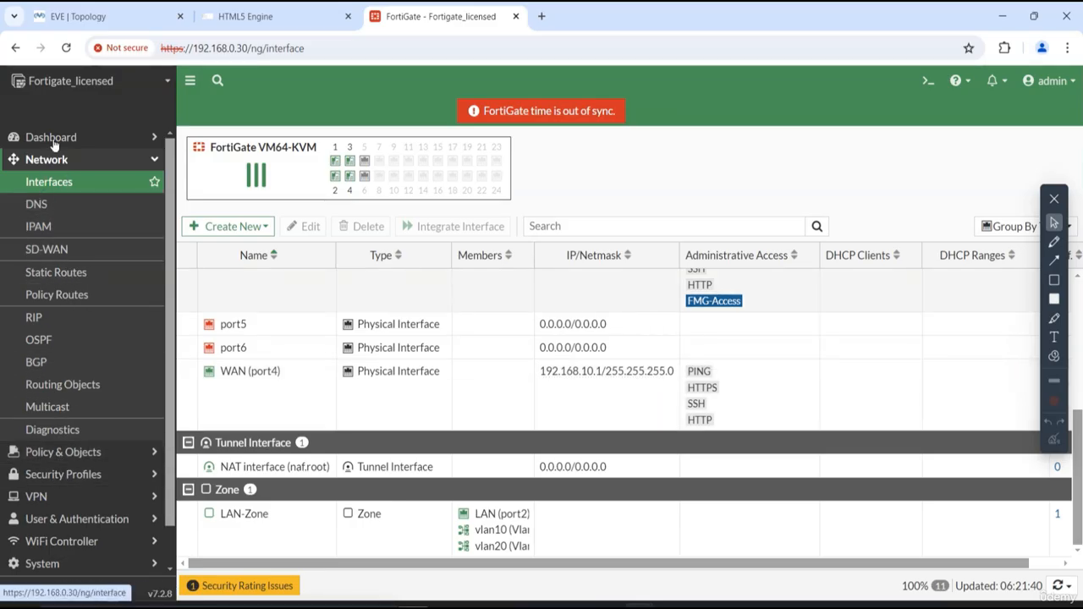
- Review the interfaces and options of the Lan-Zone-to-Internet firewall policy, then close it without changes
click(65, 462)
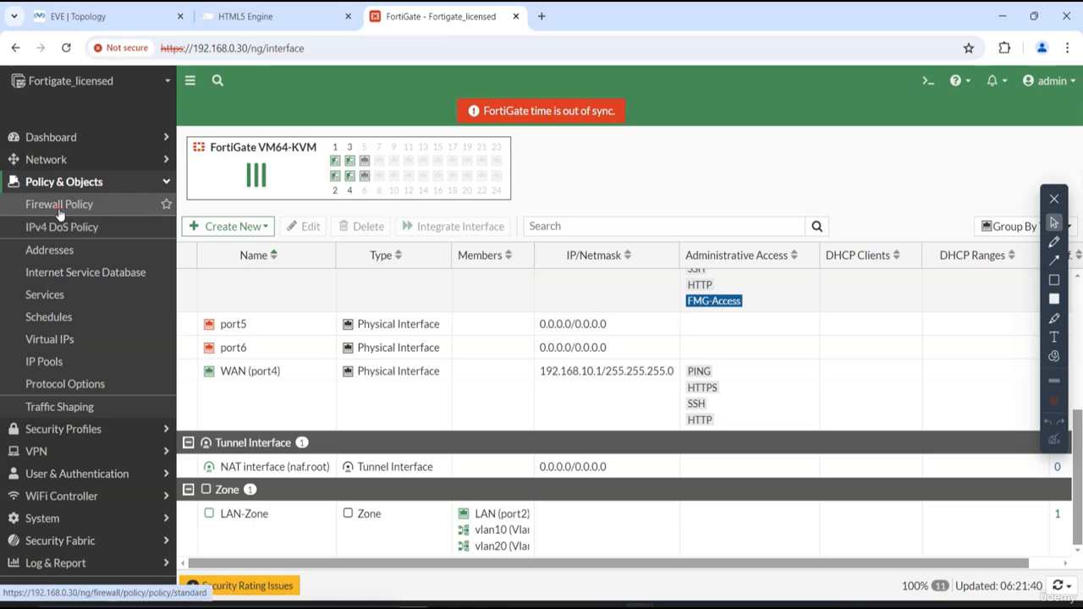
click(61, 204)
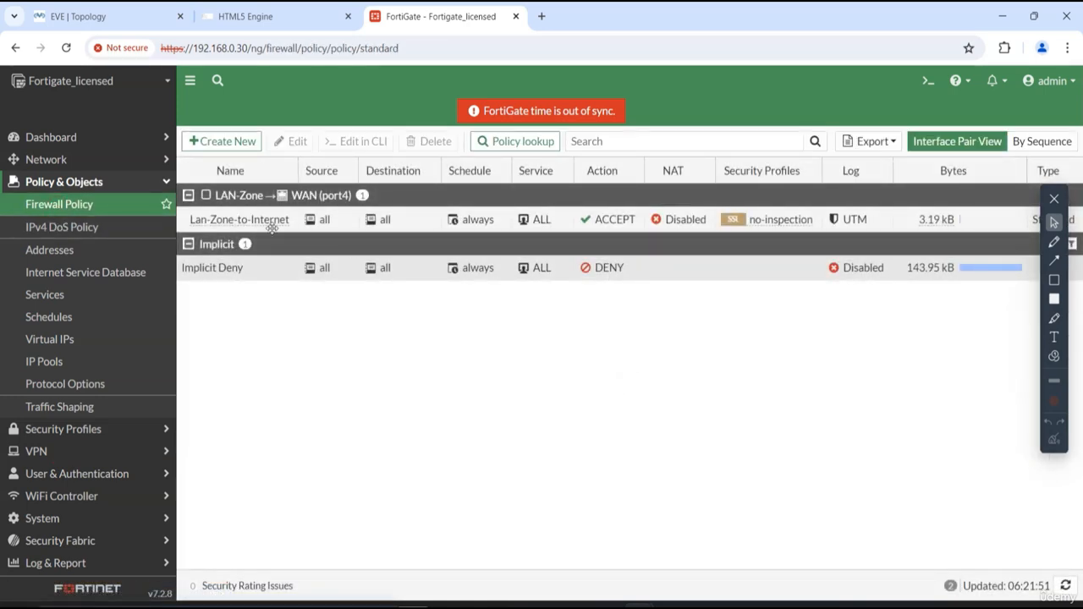
double_click(222, 219)
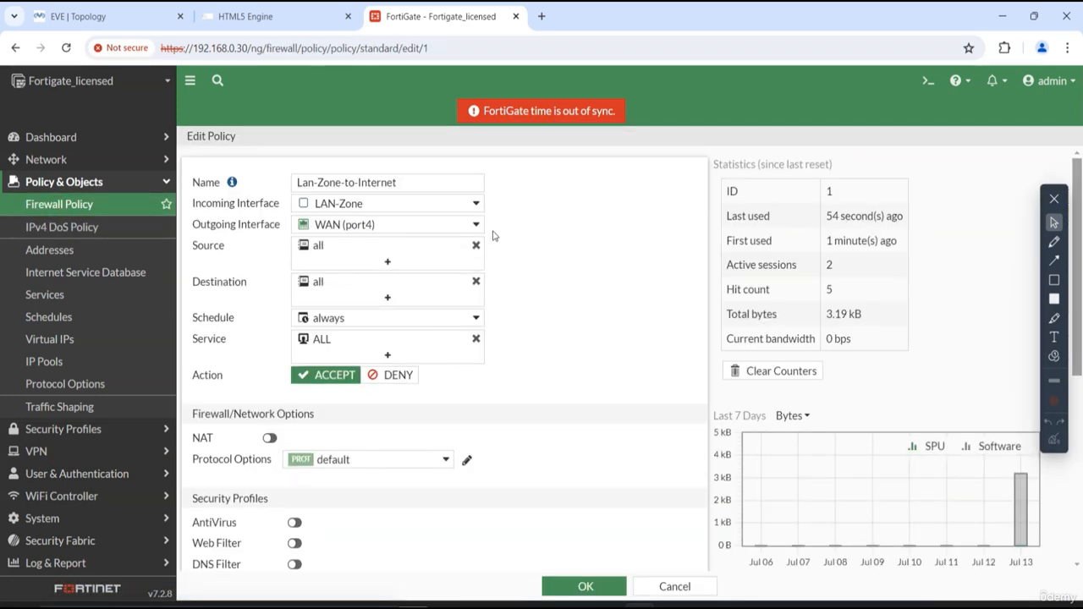
mouse_move(343, 207)
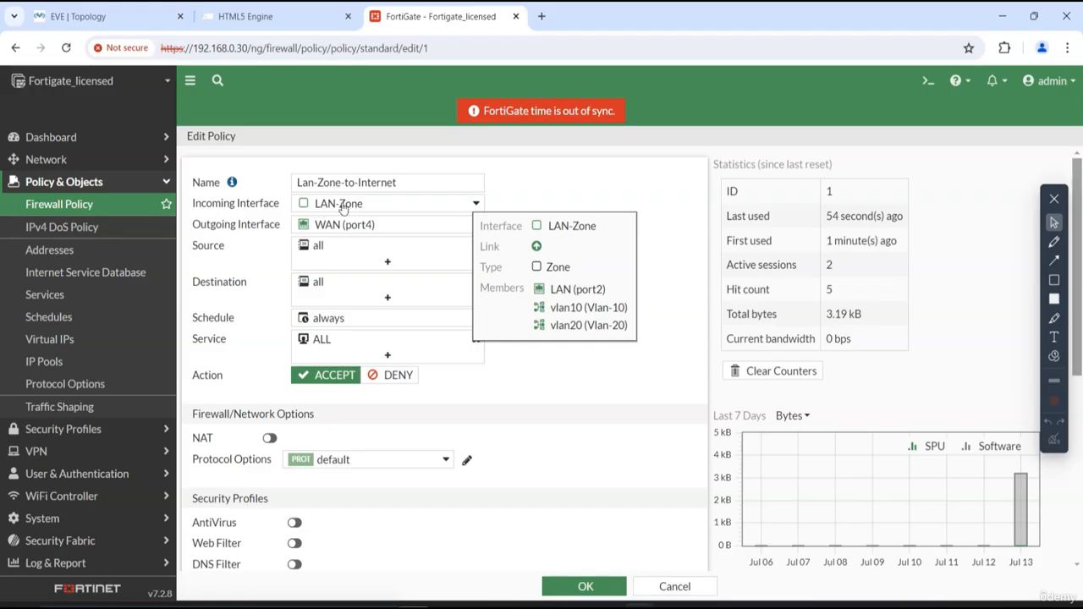
mouse_move(376, 231)
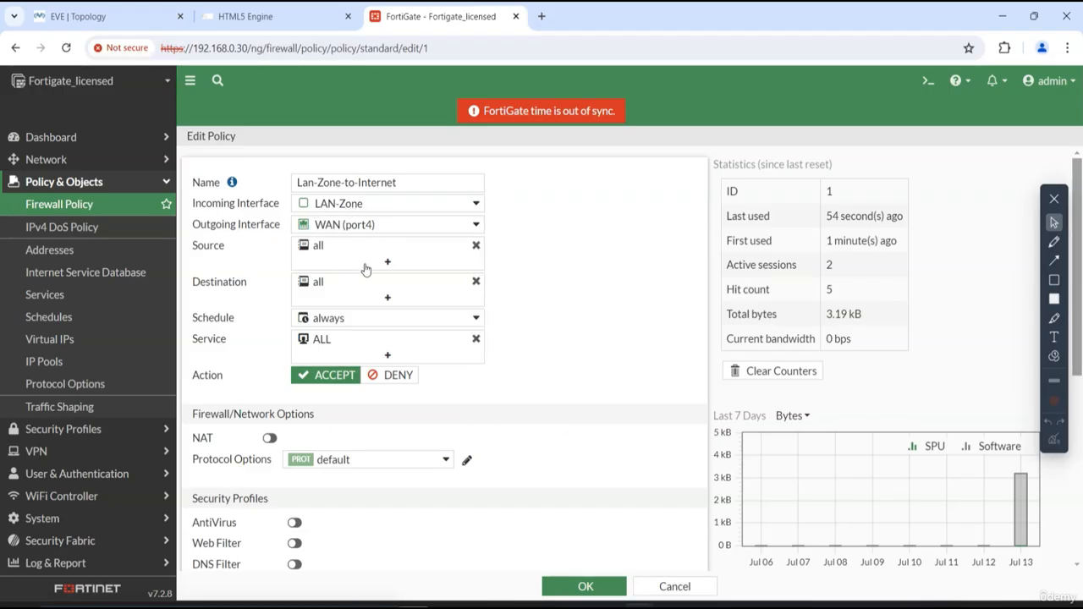
click(578, 594)
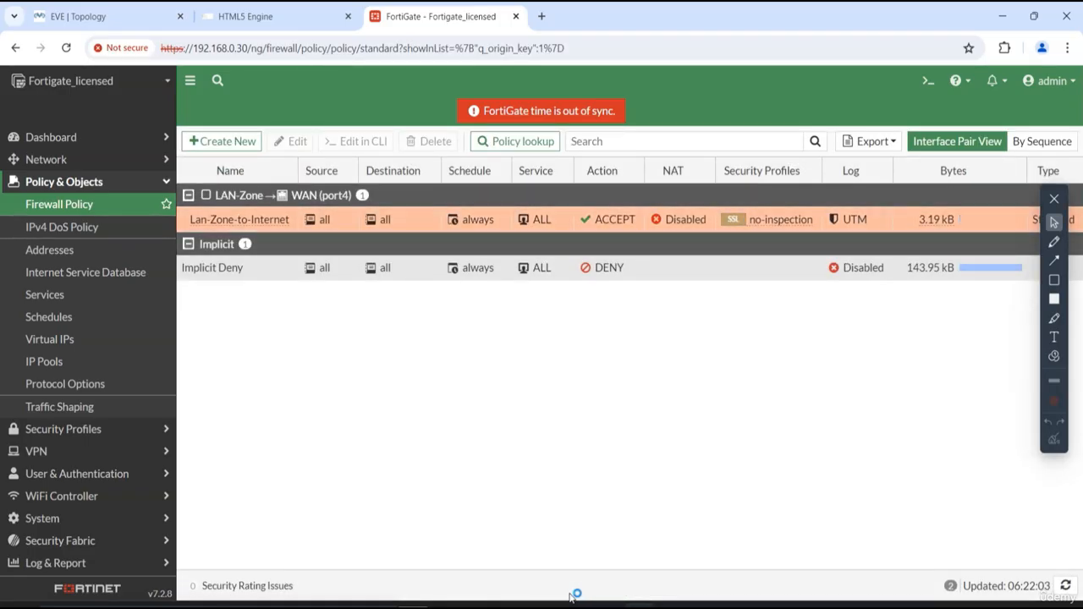
- Return to the EVE-NG topology and open the Linux PC's console
click(67, 141)
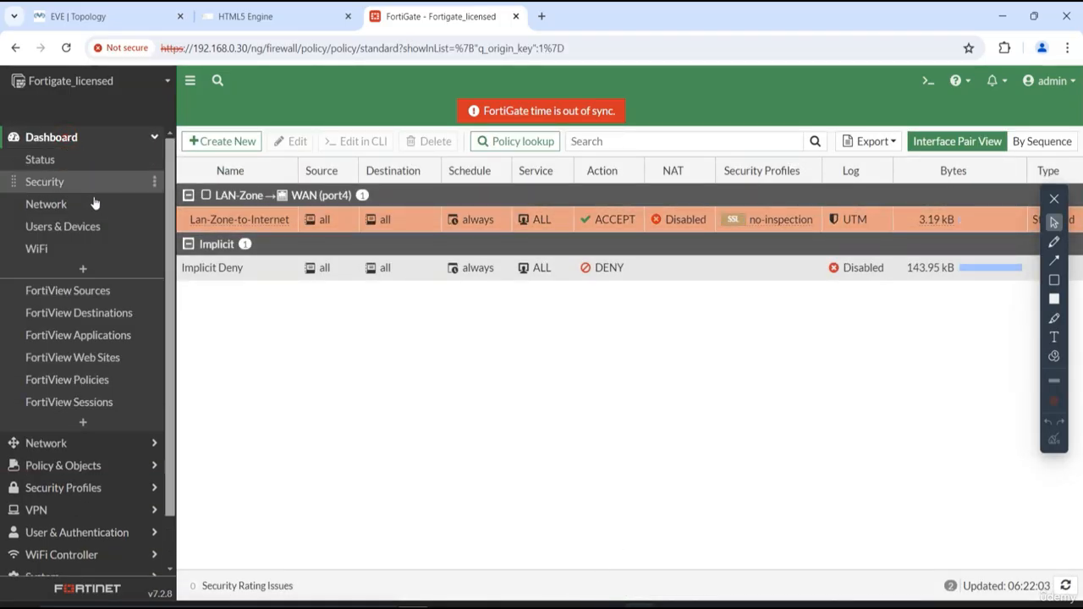
click(117, 9)
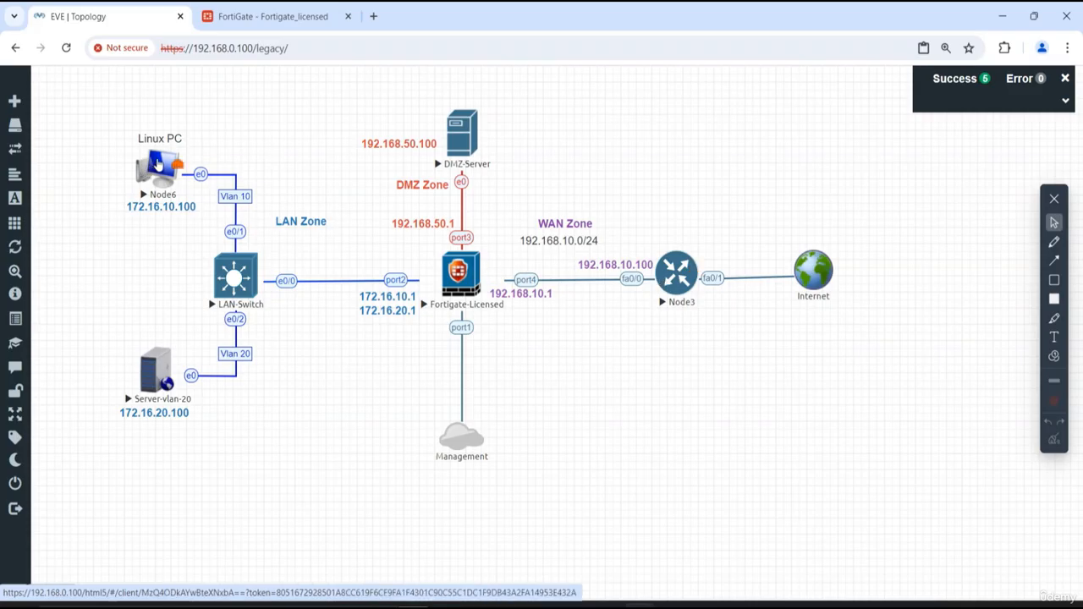
click(147, 161)
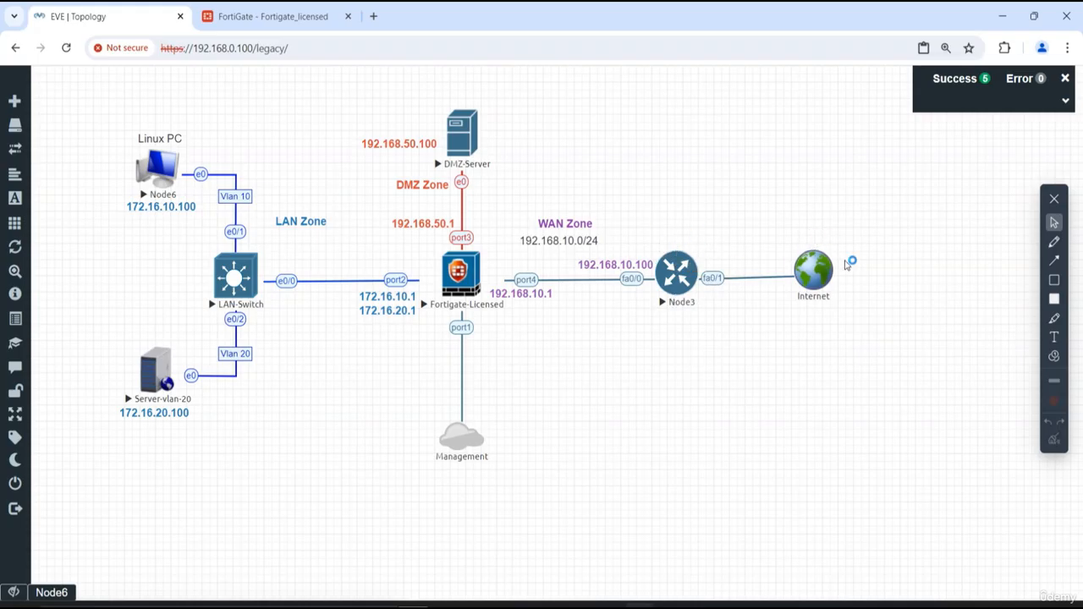
- Start a packet capture on interface fa0/1 of Node3, the router between the FortiGate and the Internet
right_click(682, 275)
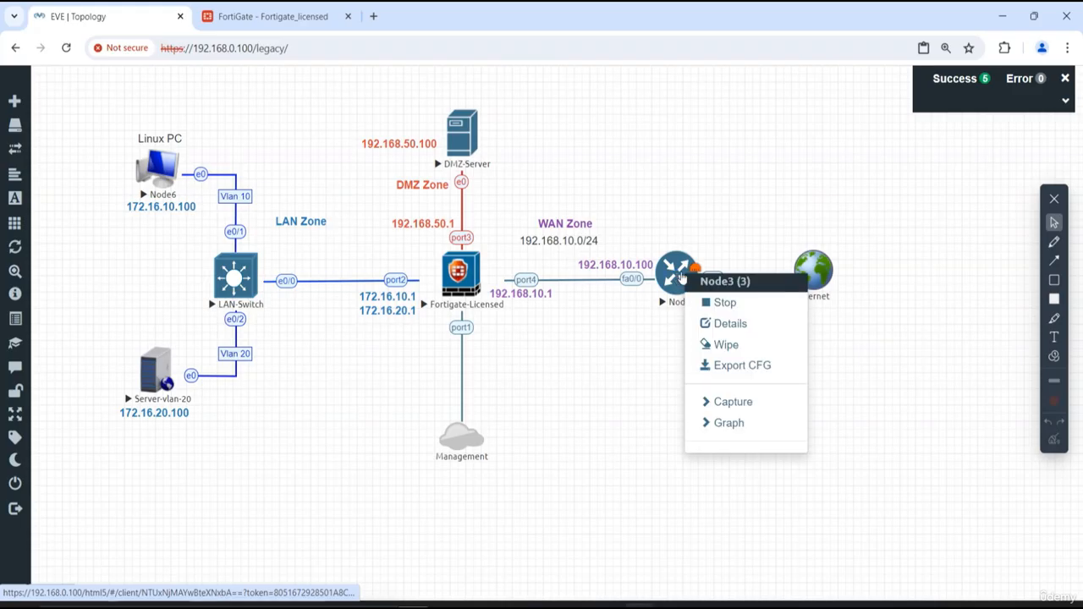
click(858, 310)
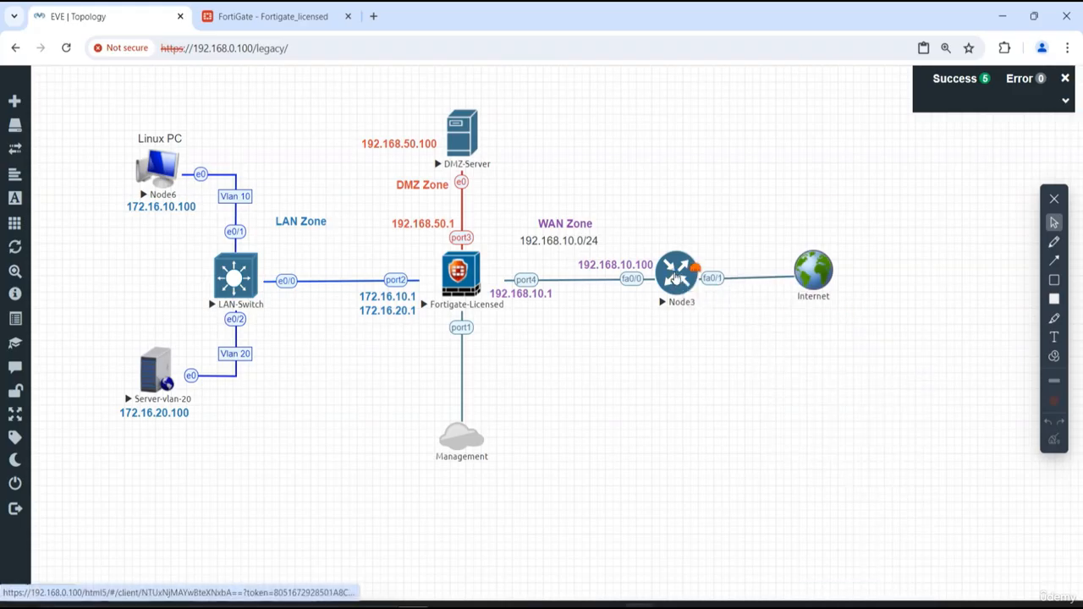
right_click(675, 276)
mouse_move(718, 402)
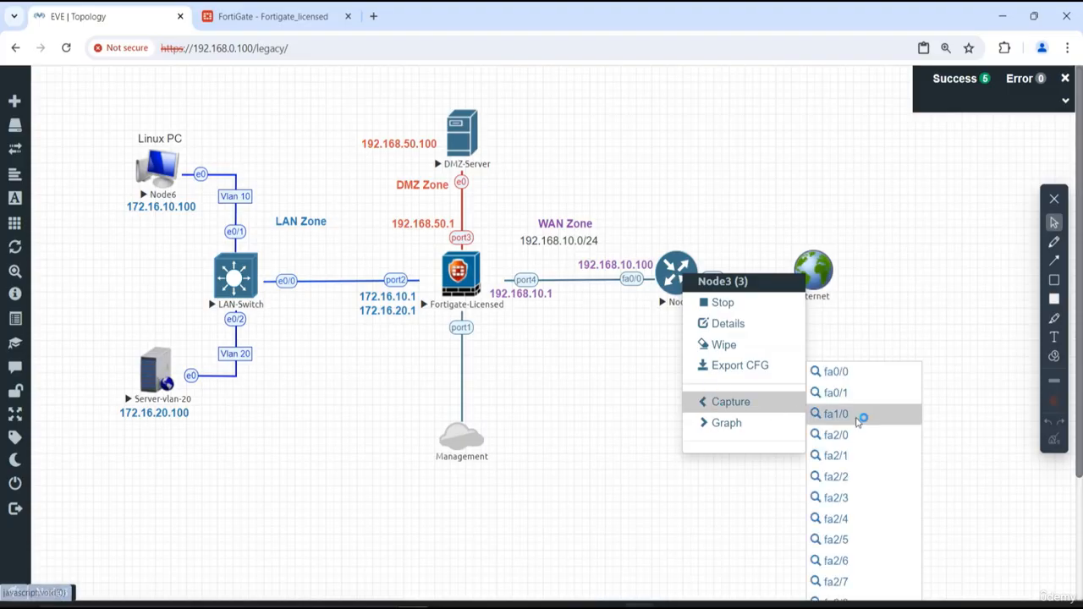
click(838, 395)
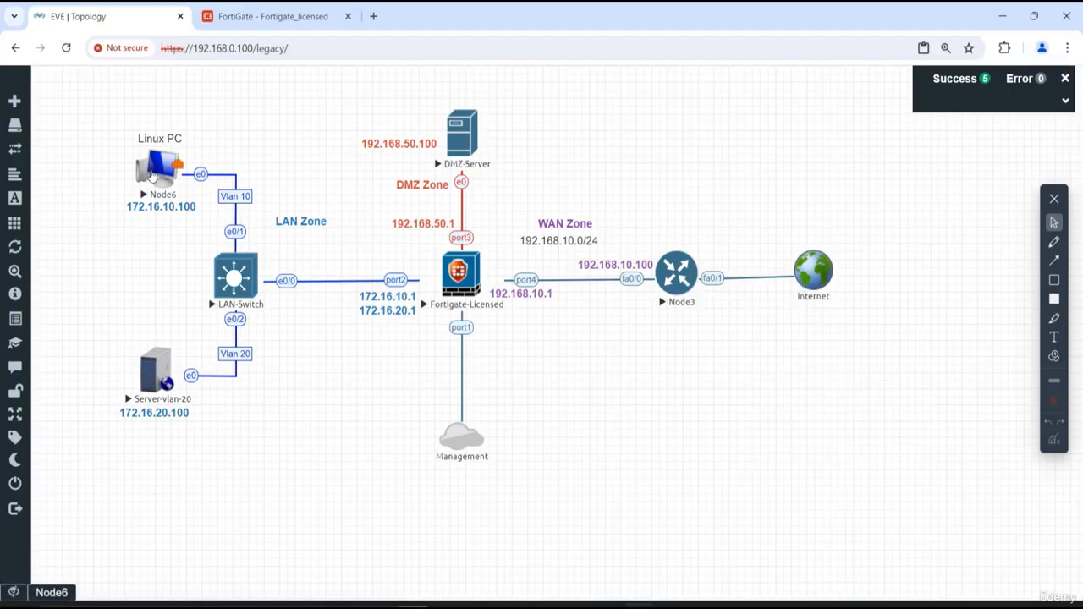
- Run "ping 8.8.8.8" in the Linux PC's console and hide the console
click(151, 175)
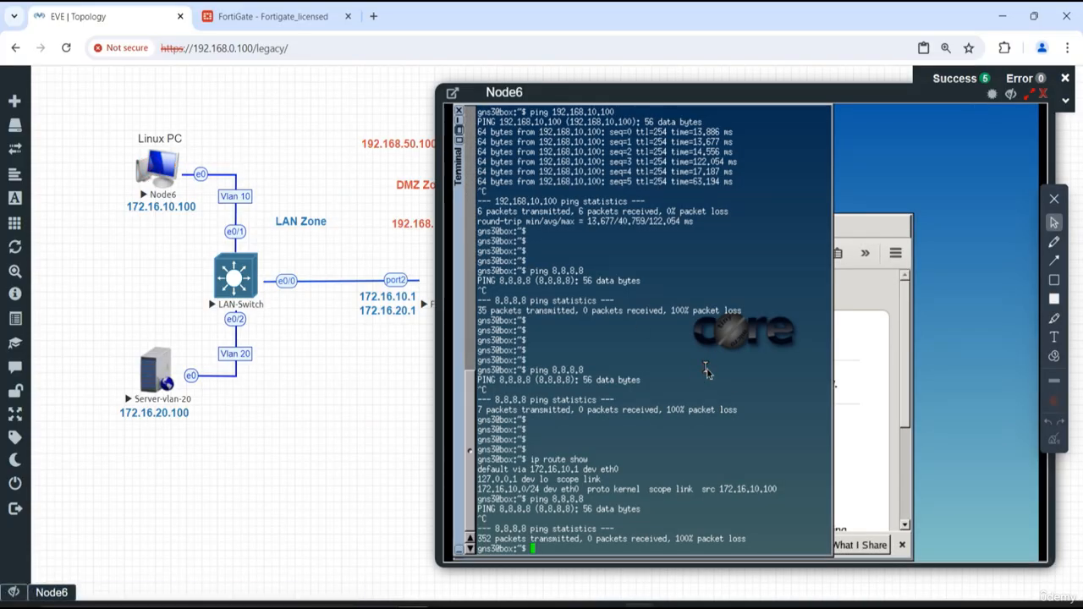
key(Return)
key(Return)
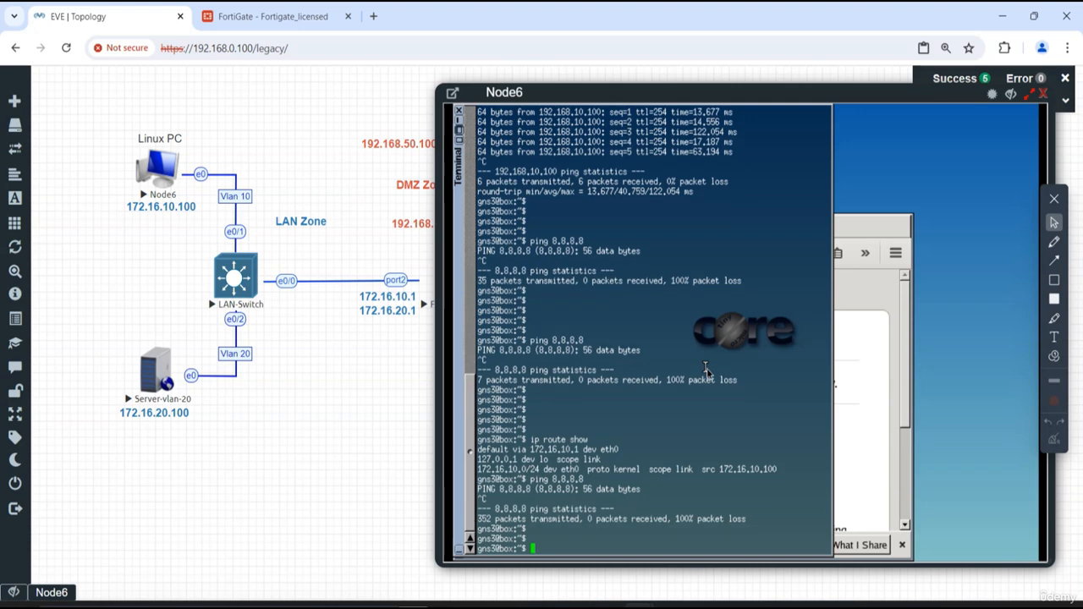
key(Return)
key(Return)
key(Return)
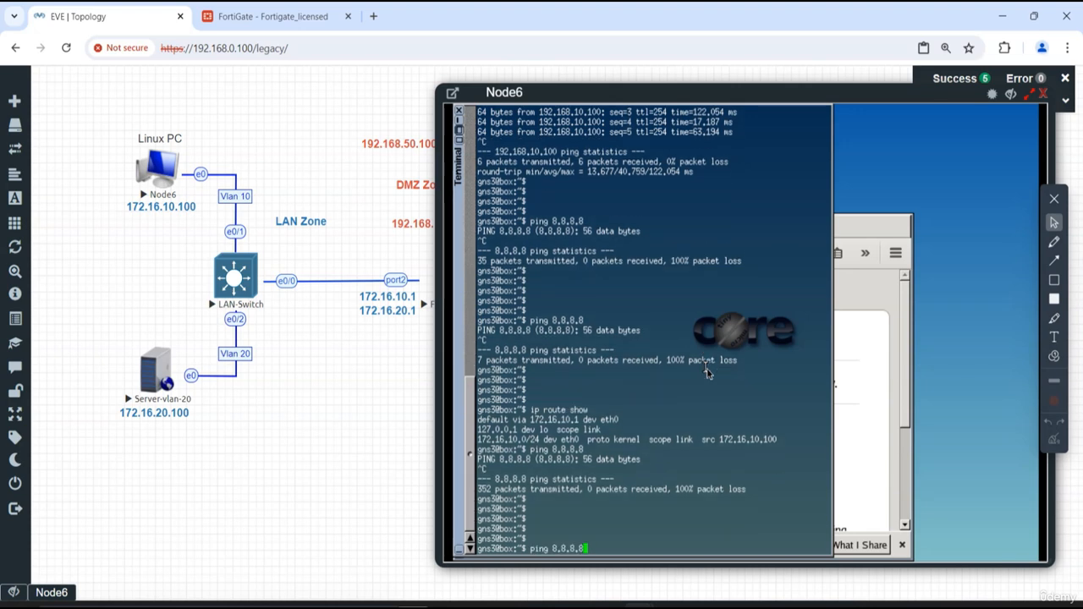
text(ping 8.8.8.8)
key(Return)
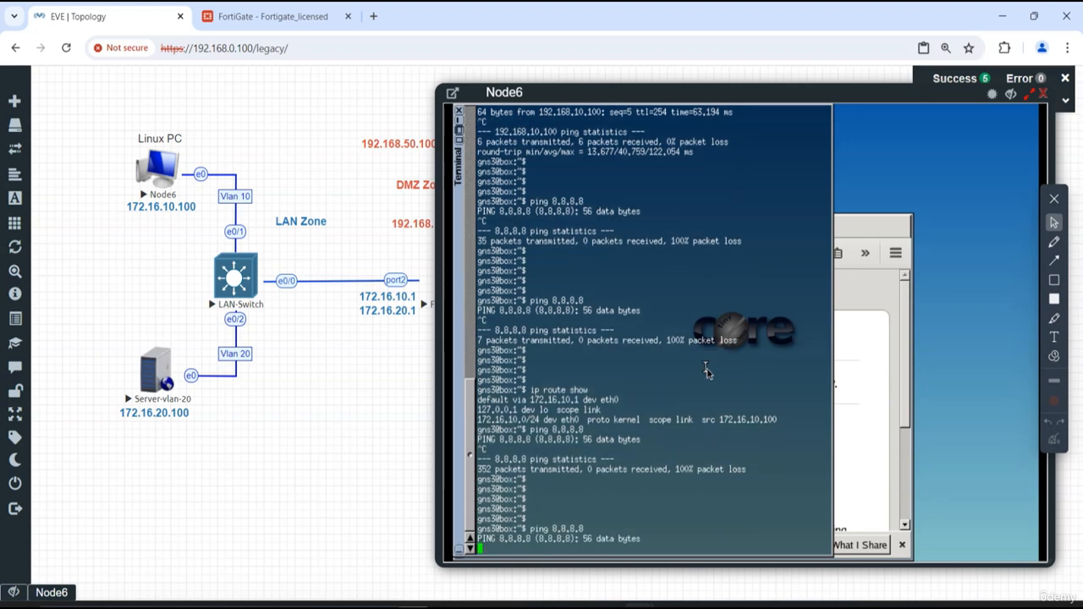
click(1010, 94)
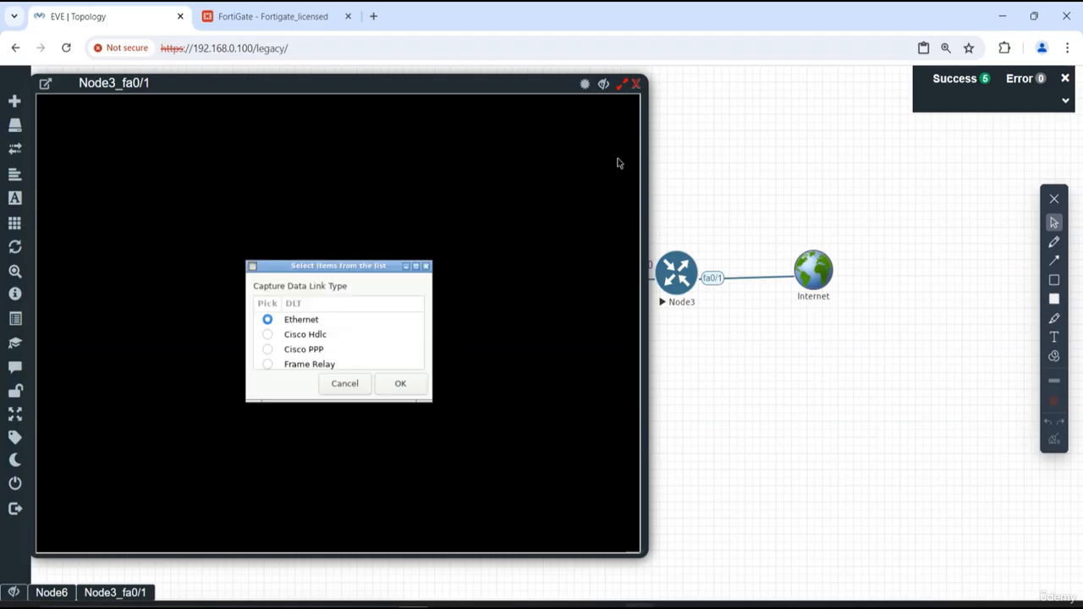
- Set the capture data link type to Ethernet and examine the ICMP packets captured on Node3's fa0/1
click(402, 384)
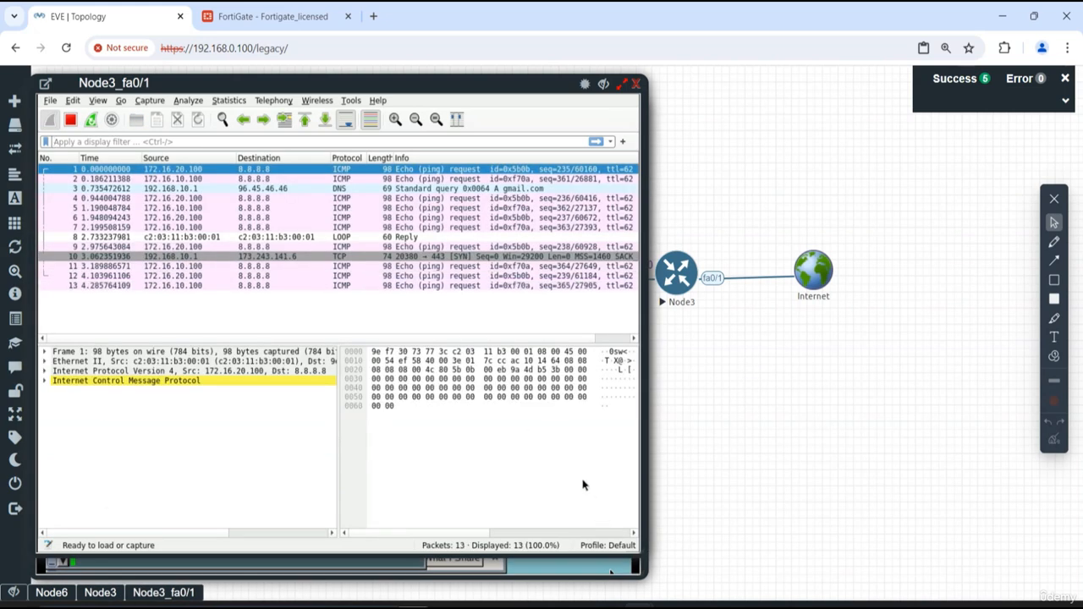
click(525, 378)
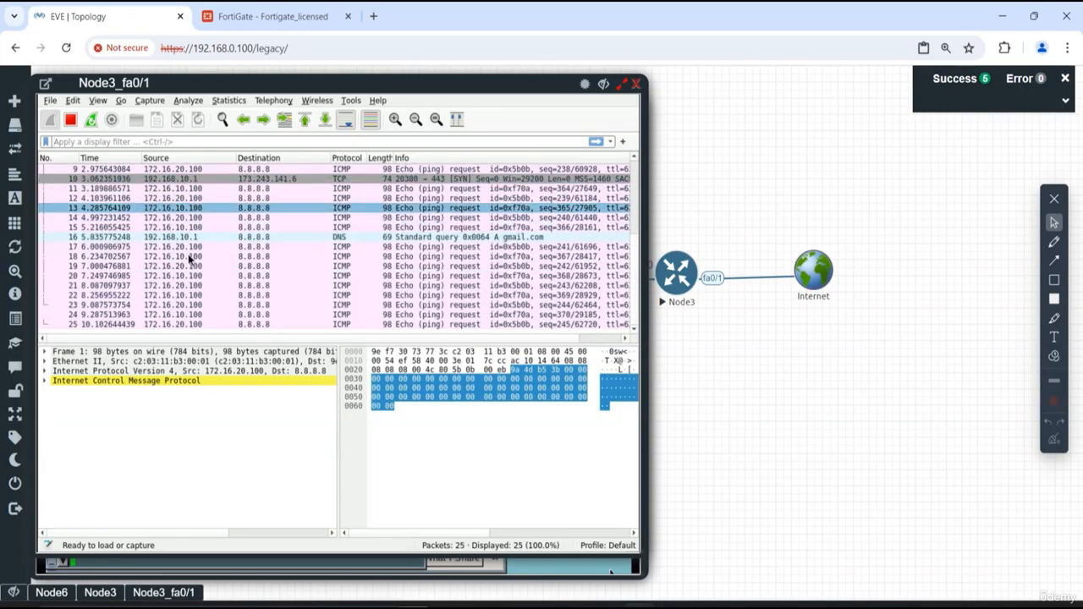
click(158, 295)
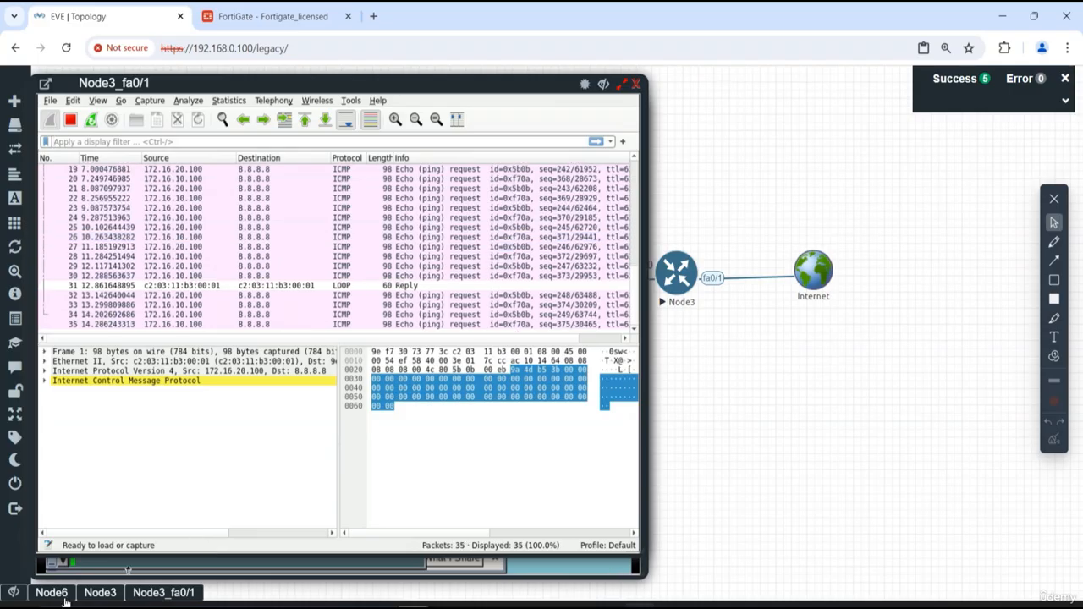
- Place the capture and Node6 console windows side by side, check the capture for ping replies, and close it
drag(373, 83, 705, 83)
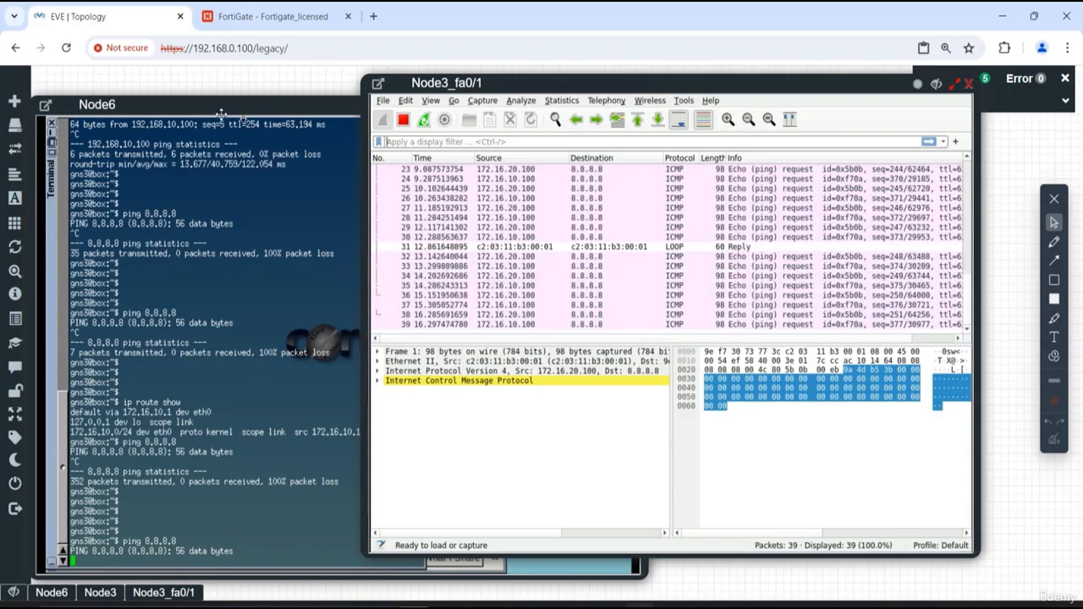
drag(214, 110, 409, 105)
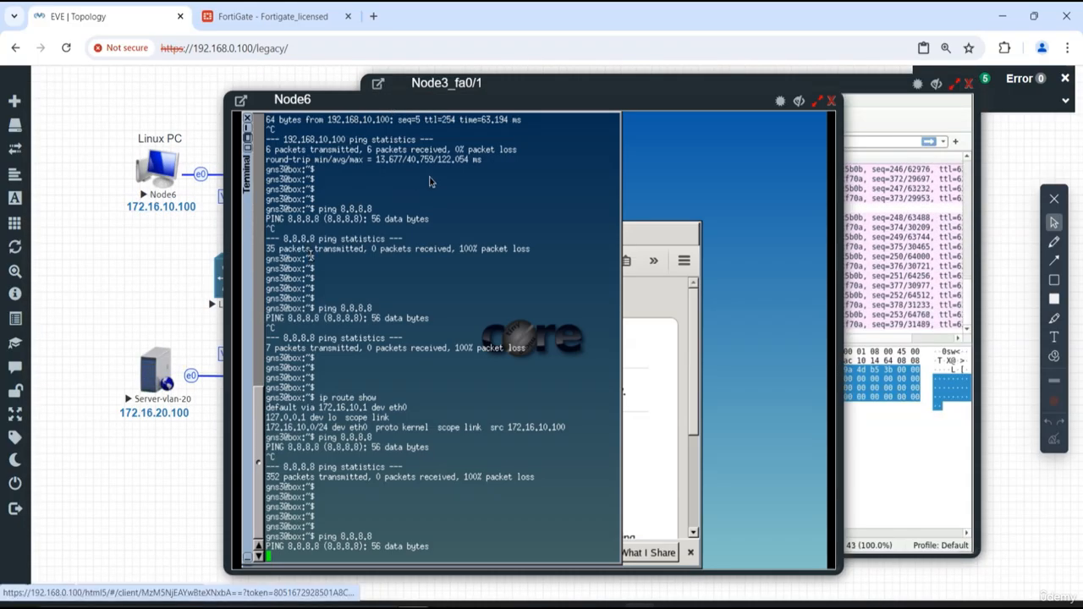
drag(704, 97, 618, 100)
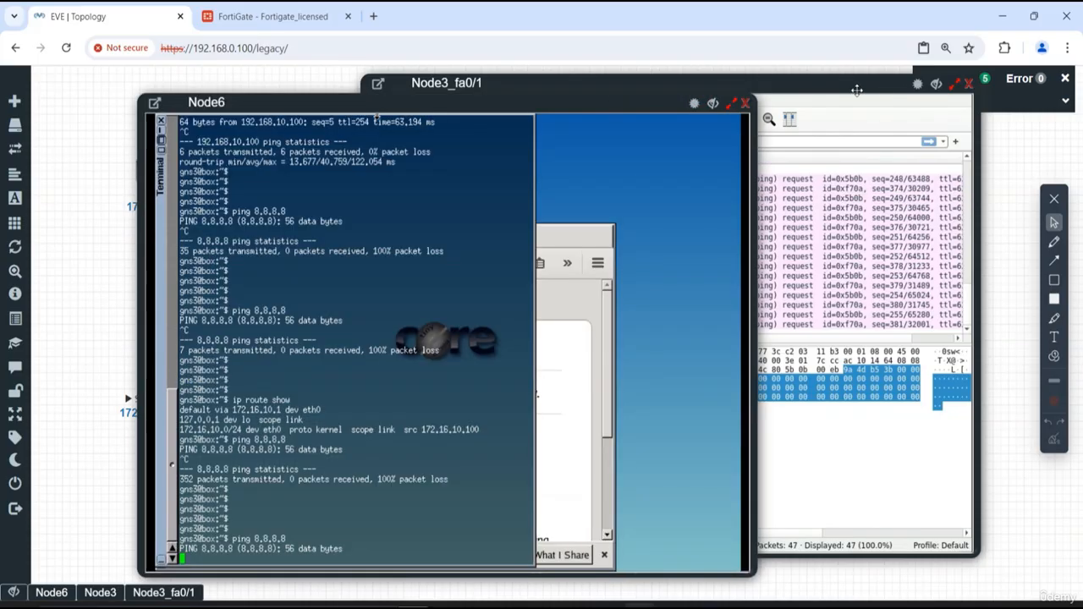
click(855, 89)
click(524, 203)
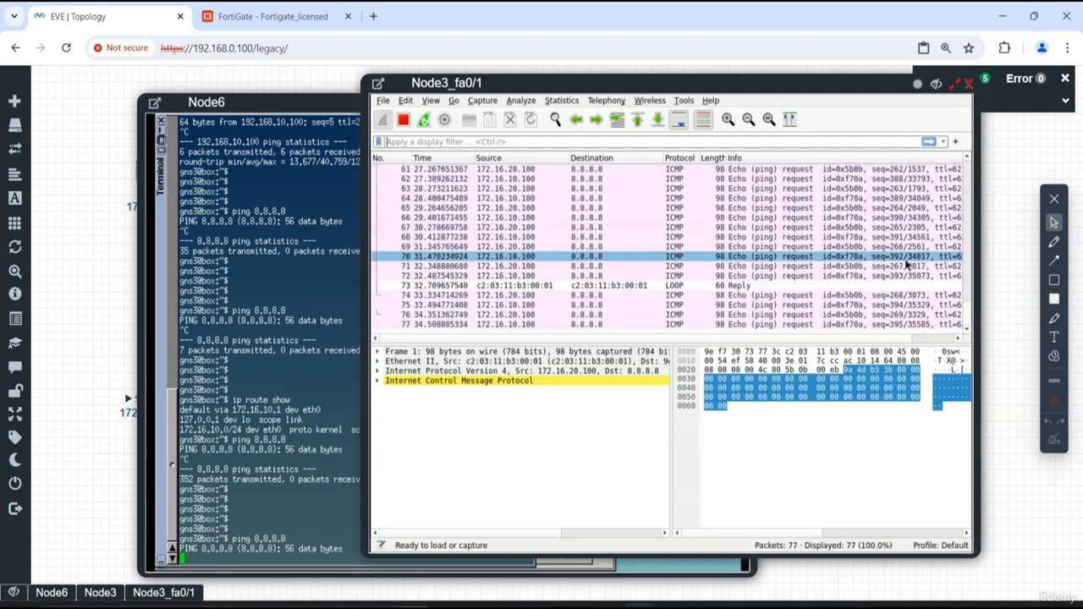
click(969, 83)
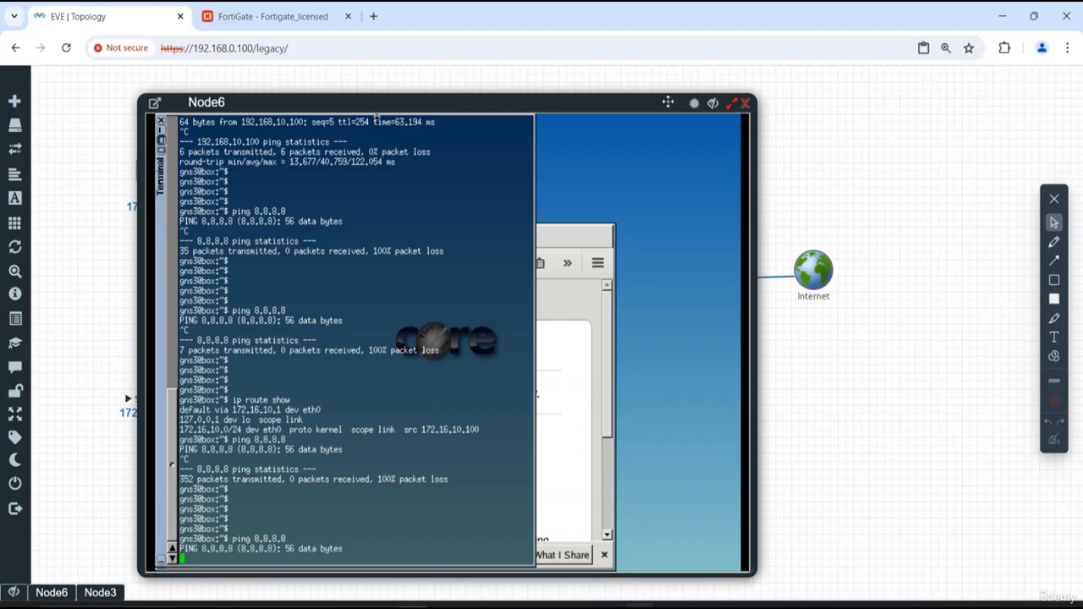
- Move the Node6 console aside and delete the Internet network from the topology
drag(378, 102, 250, 88)
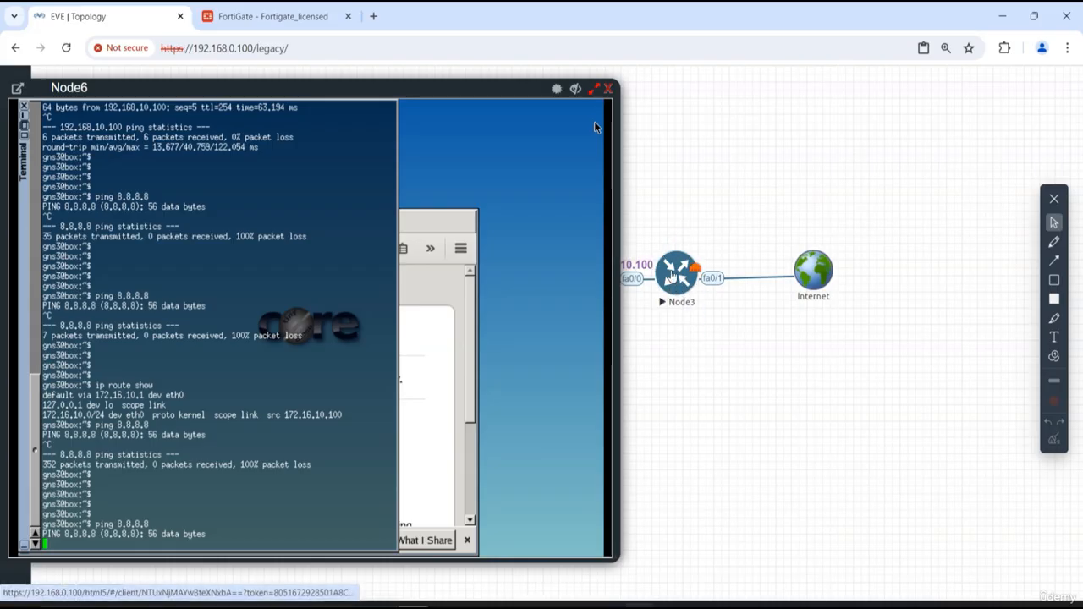
right_click(814, 279)
click(846, 327)
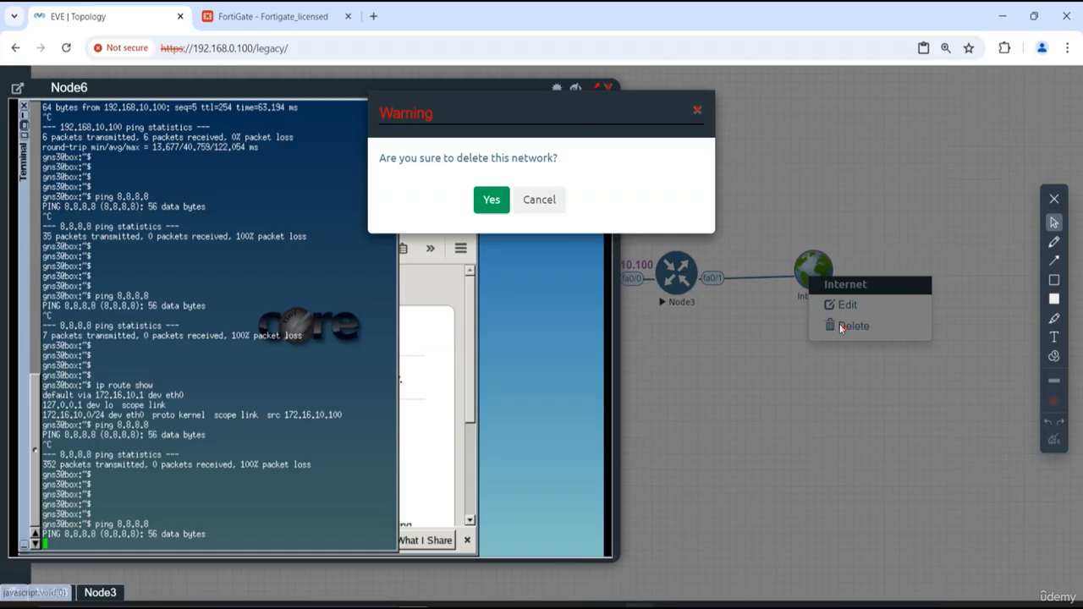
click(492, 202)
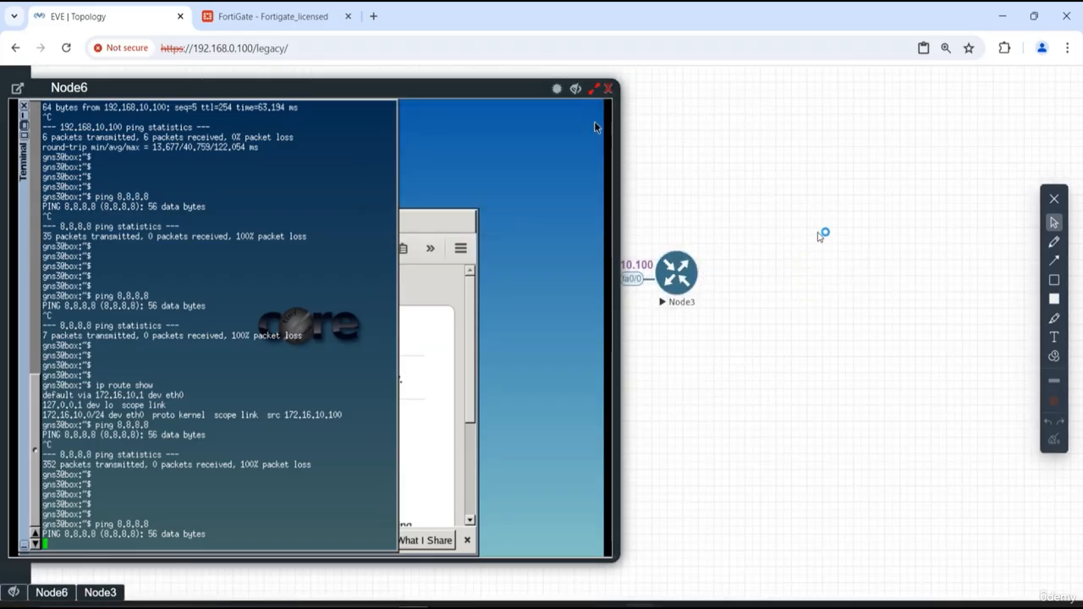
- Create a new network object beside Node3 and name it Internet
right_click(826, 264)
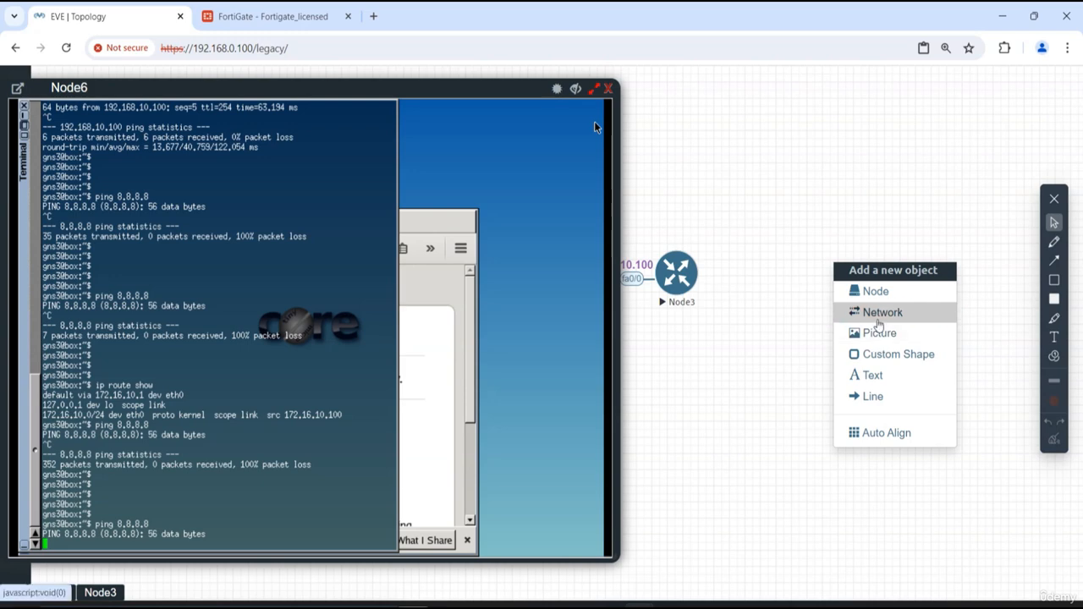
click(876, 314)
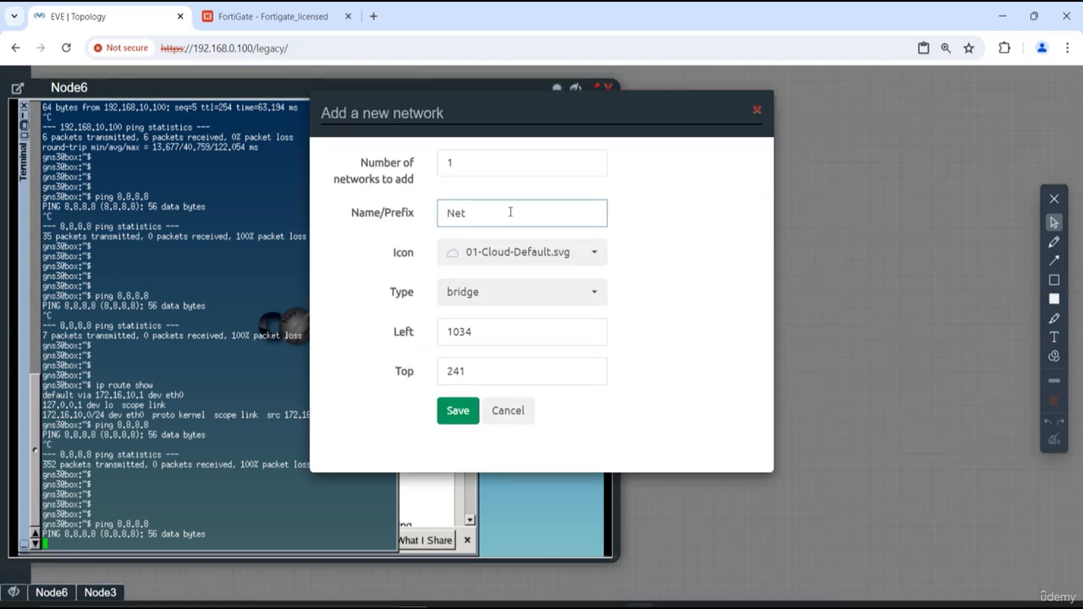
text(Inte)
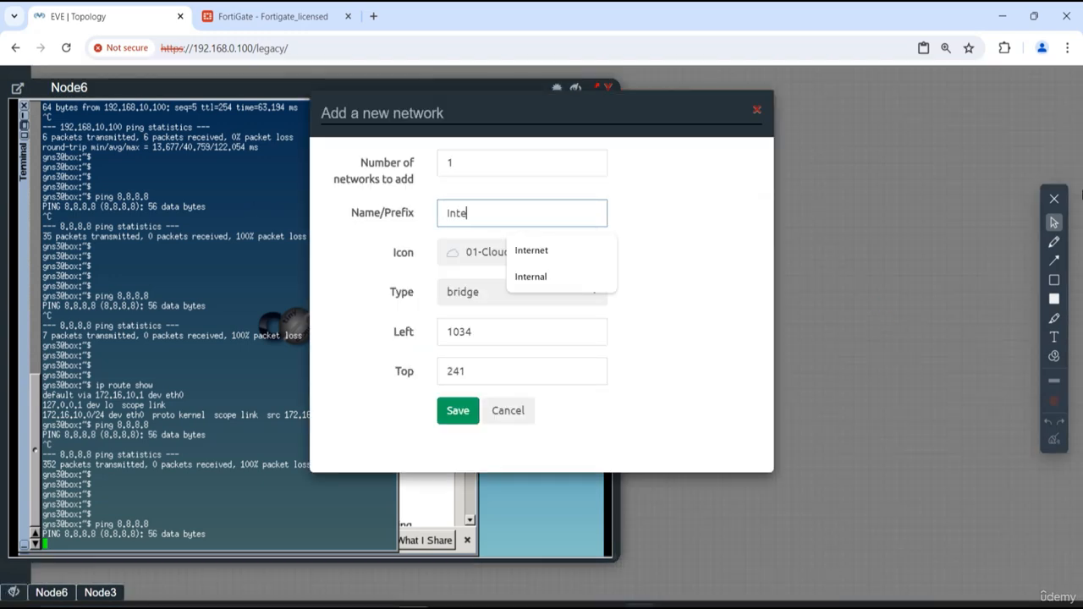
text(rnet)
key(BackSpace)
key(BackSpace)
text(et)
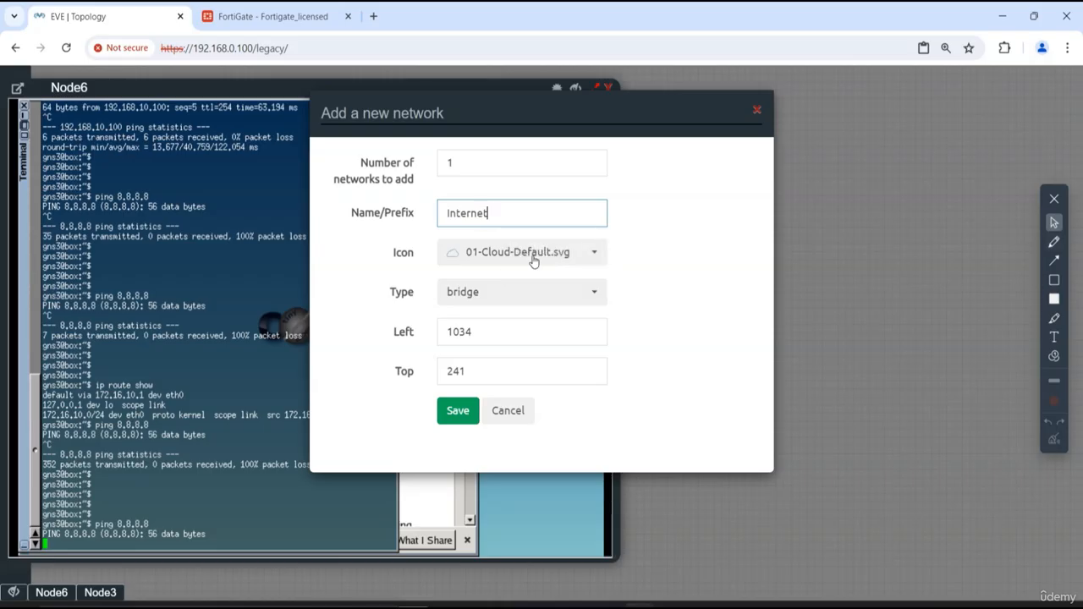
- Set the new network's type to Cloud1 and its icon to globe2.png, and save it
click(494, 303)
scroll(542, 503, down, 3)
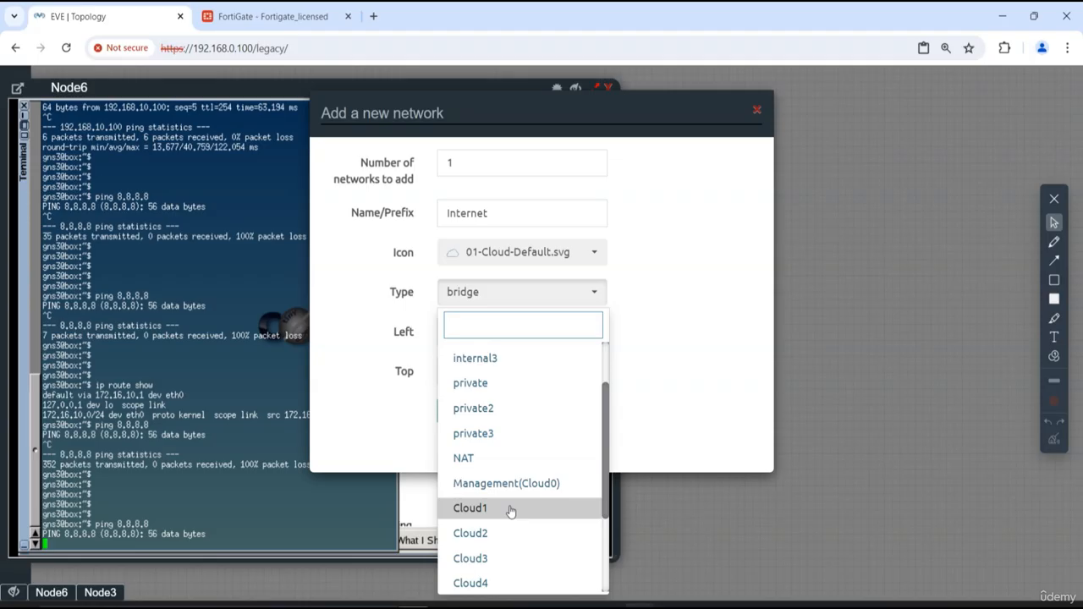
click(511, 510)
click(558, 252)
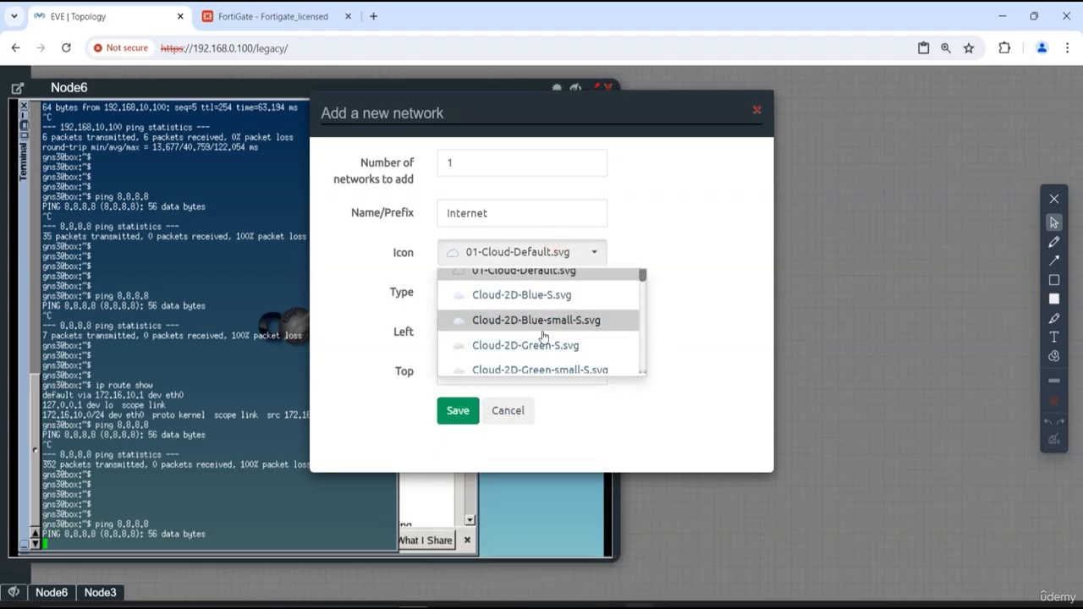
scroll(542, 338, down, 5)
click(499, 335)
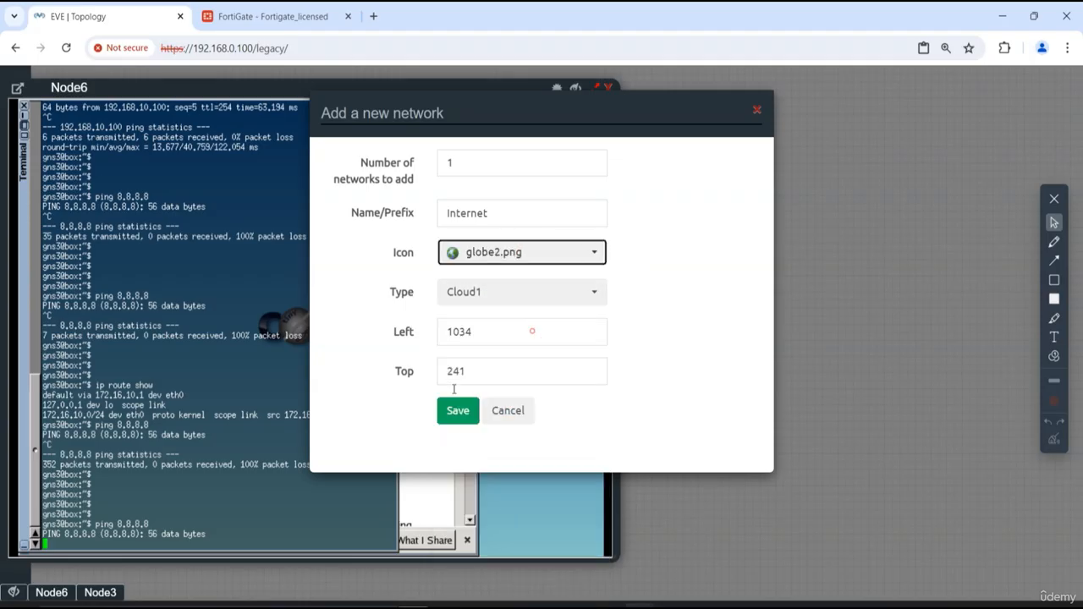
click(457, 411)
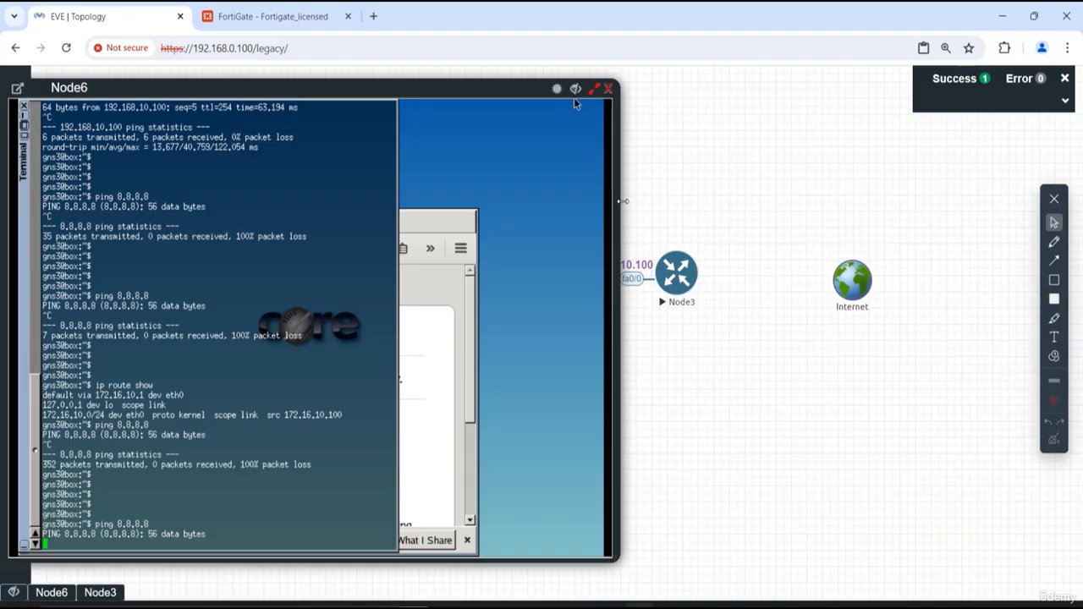
- Connect the Internet network to interface fa0/1 of Node3, narrowing the console window and aligning the globe with the router
drag(616, 203, 531, 200)
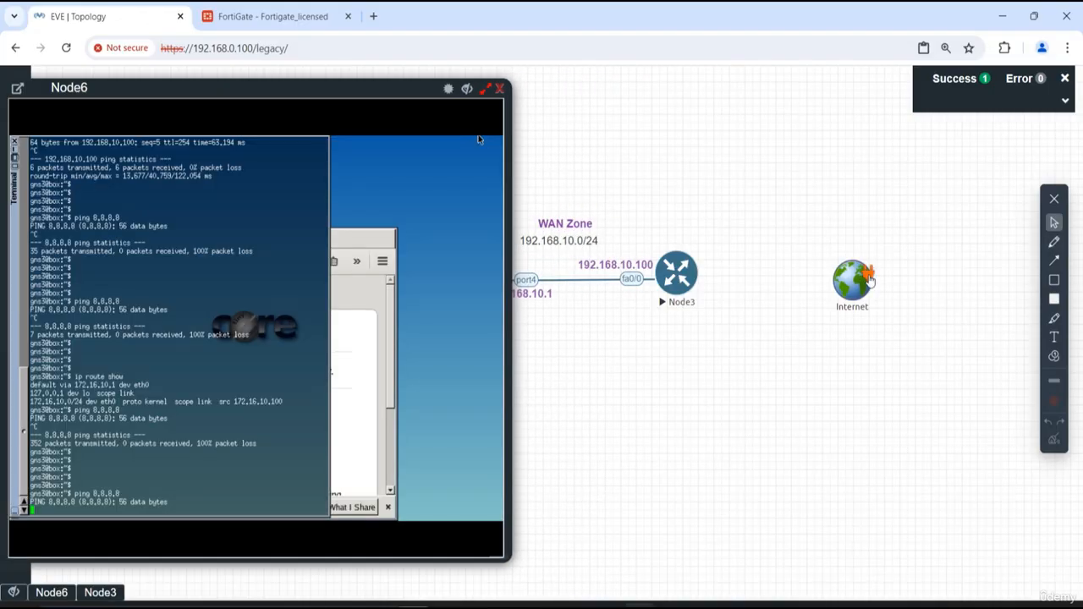
drag(870, 280, 691, 280)
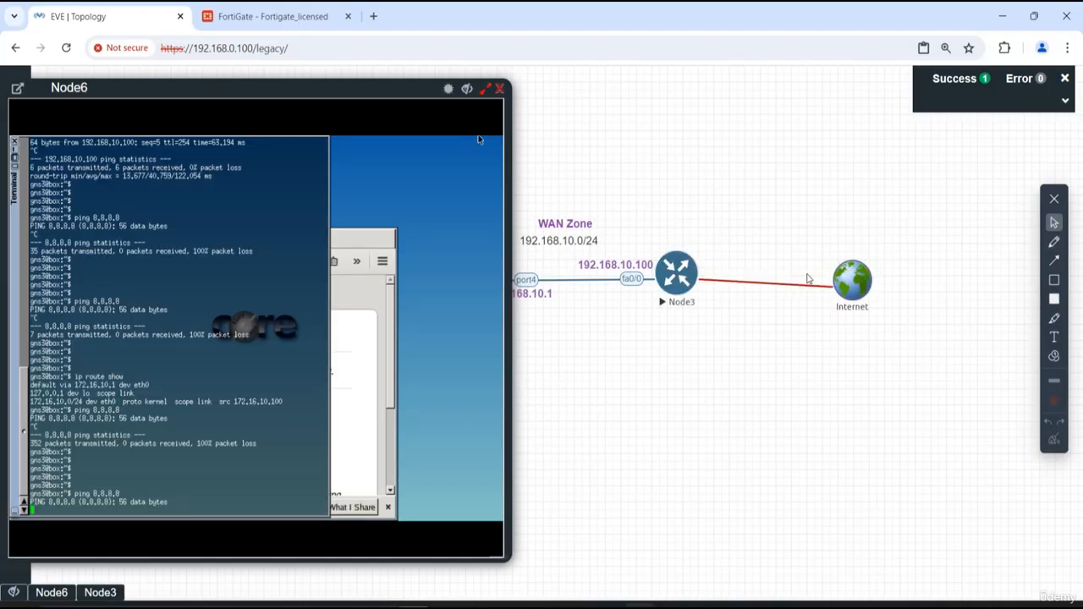
drag(861, 283, 857, 276)
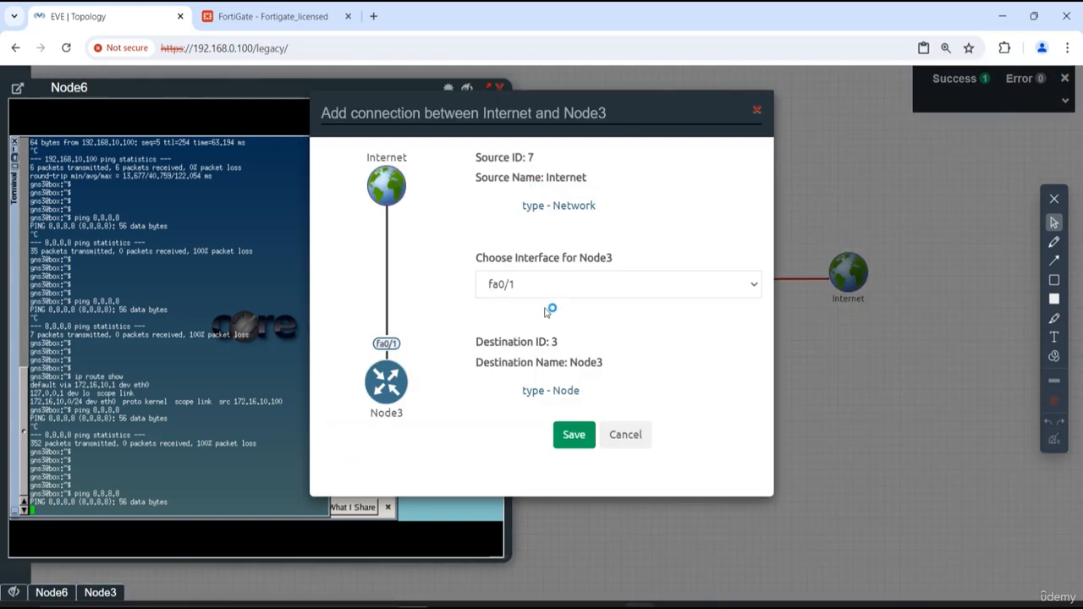
click(579, 435)
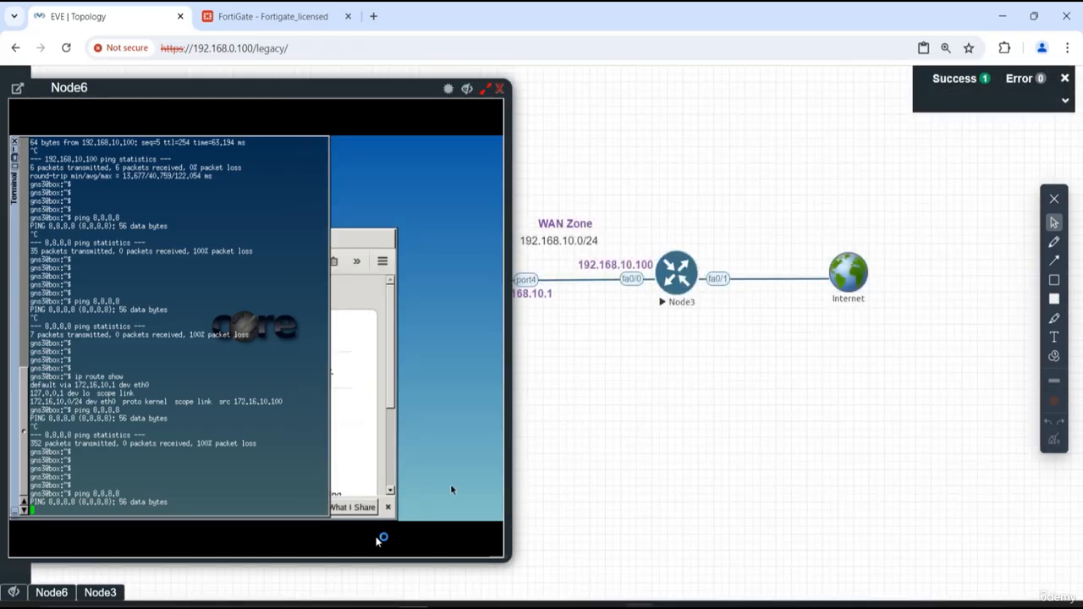
- Show Node3's console beside the Linux PC's console and list the router's interface addresses with "do show ip int b"
click(97, 595)
drag(324, 78, 755, 100)
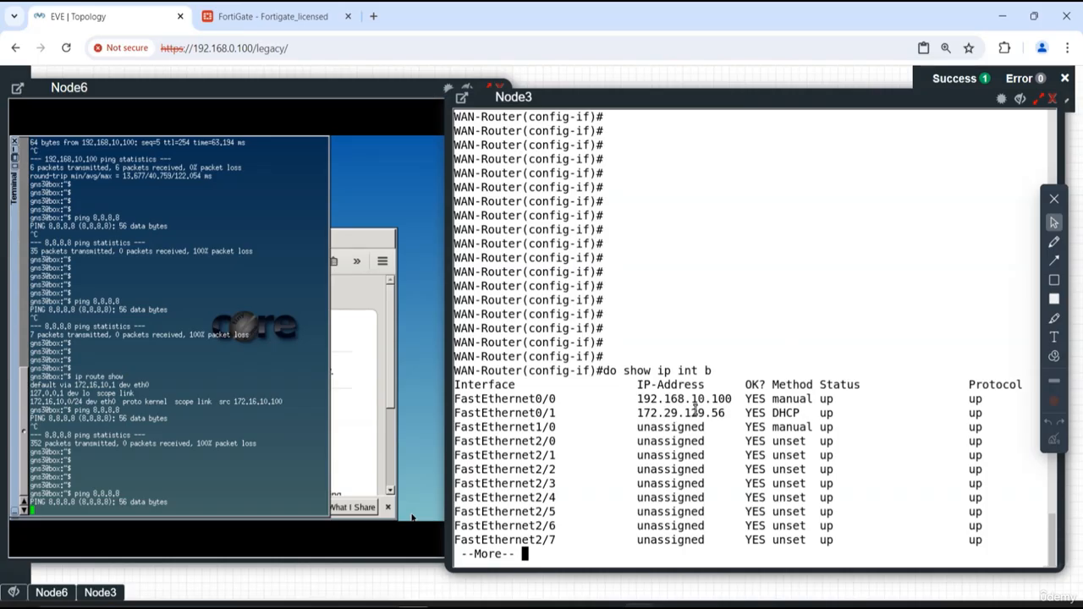
key(Return)
key(Return)
key(Return)
key(Return)
key(Return)
key(Return)
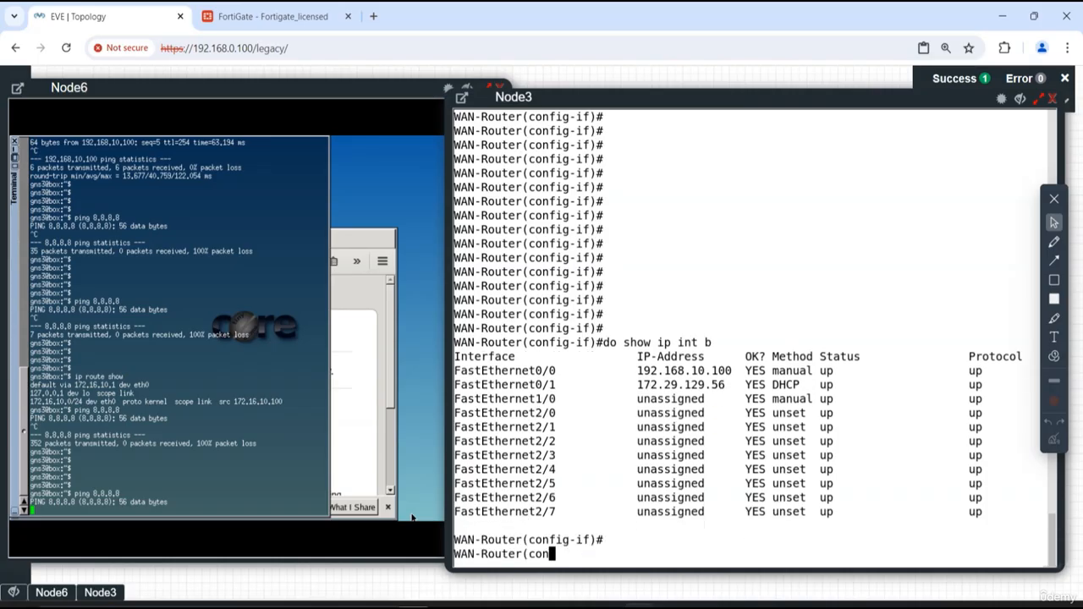
key(Up)
key(Return)
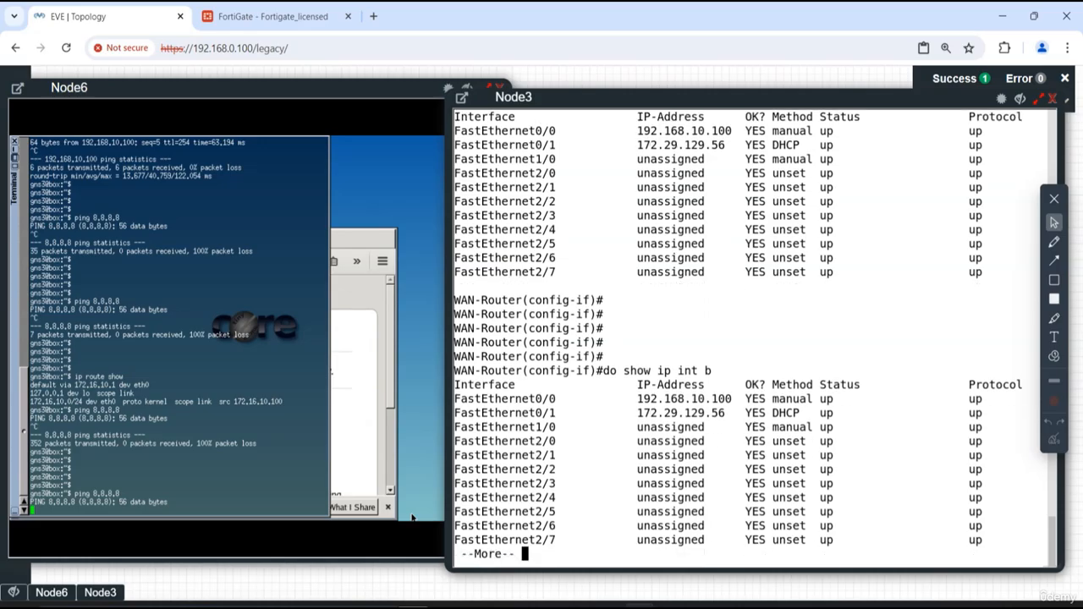
- Page through the interface list to its end, select interface fa0/1 on the WAN router and shut it down
key(Return)
key(Return)
key(Return)
key(Return)
key(Return)
key(Return)
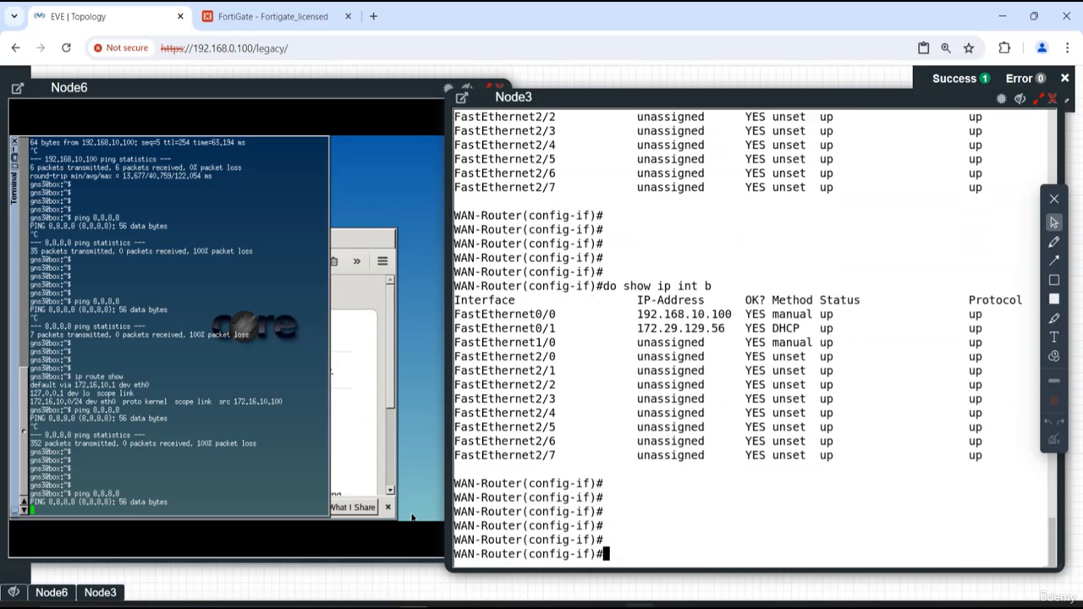
text(int fa0/1)
key(Return)
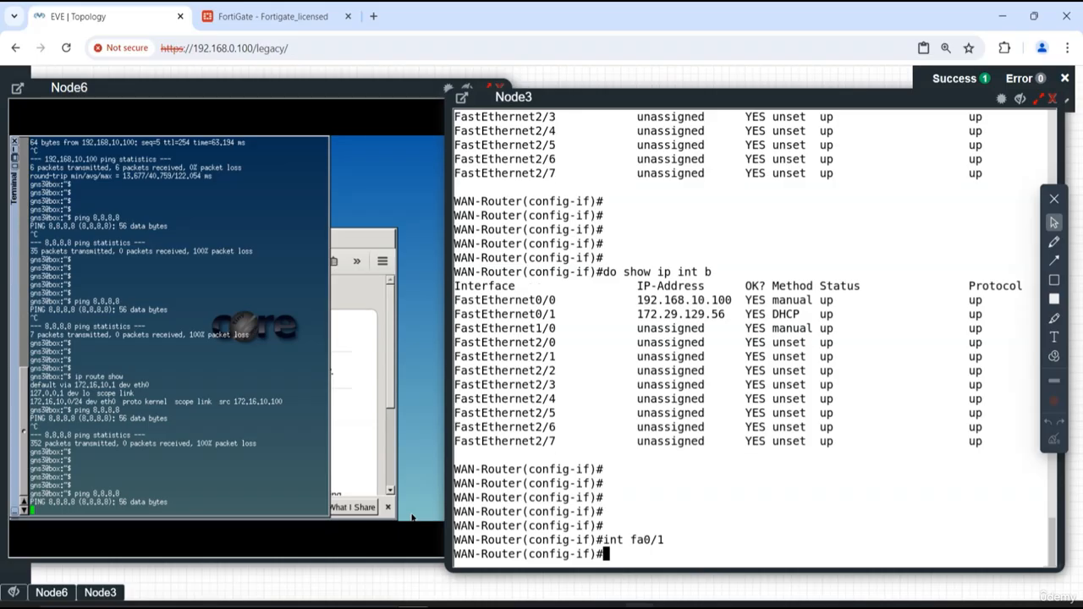
text(shut)
key(Return)
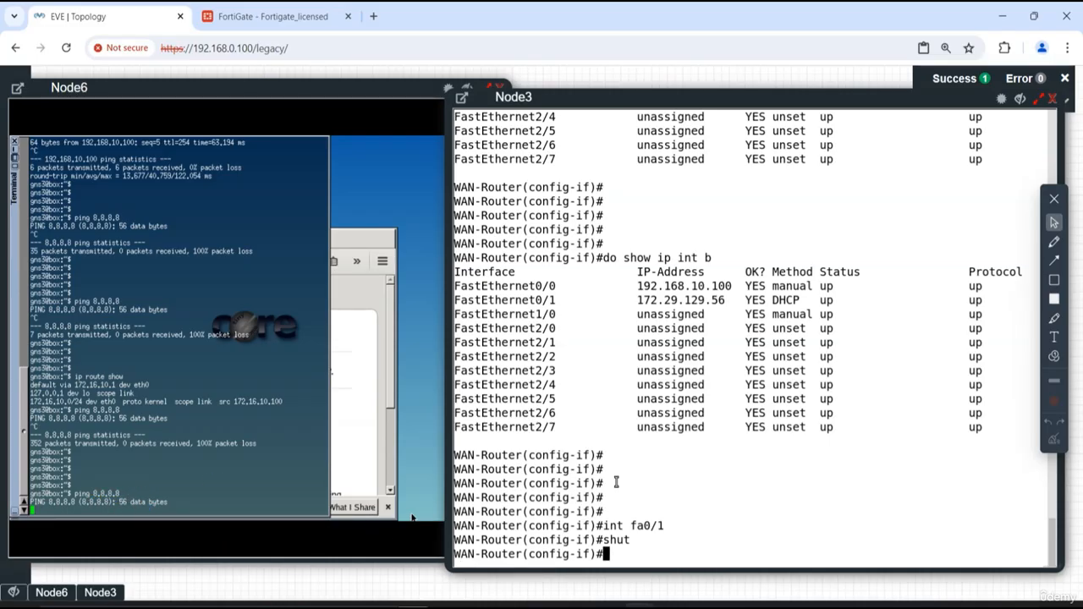
- Re-enable interface fa0/1 with "no shut" and exit interface configuration mode
key(Return)
key(Return)
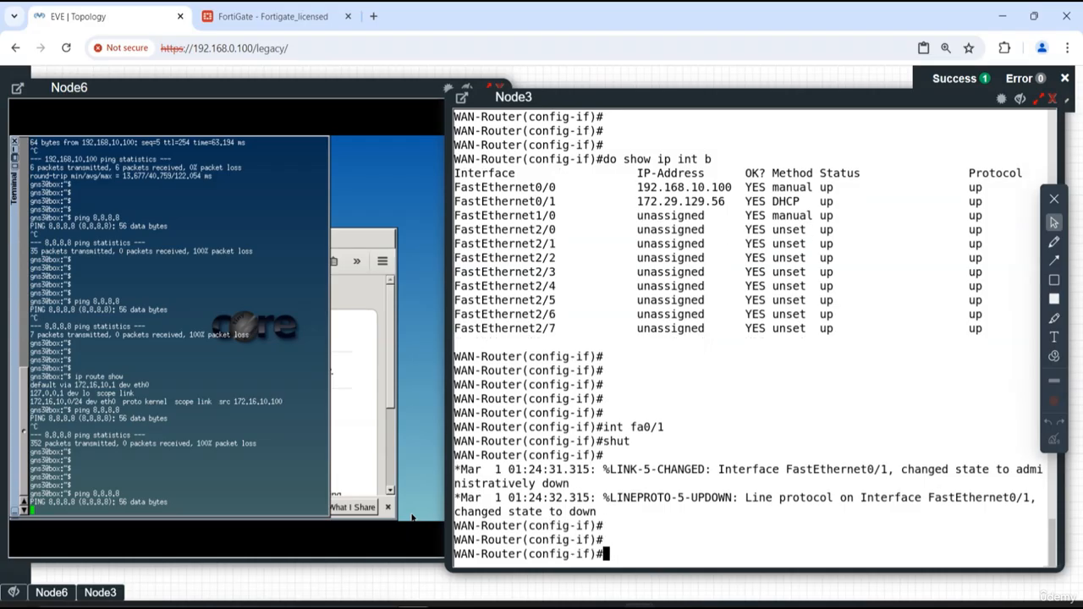
text(no shut)
key(Return)
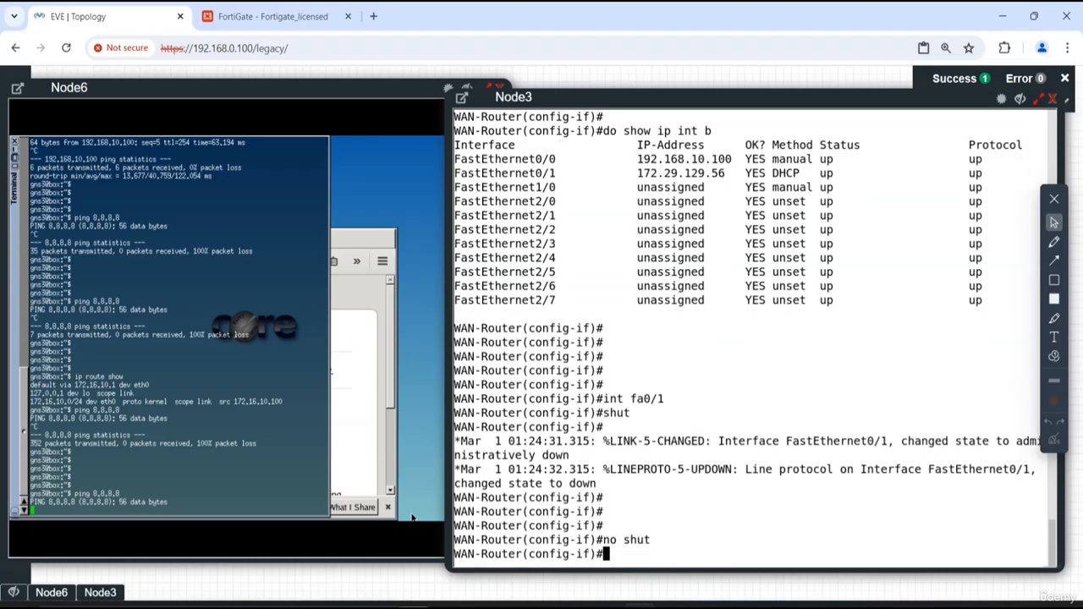
key(Return)
key(Return)
key(Return)
key(Return)
text(exit)
key(Return)
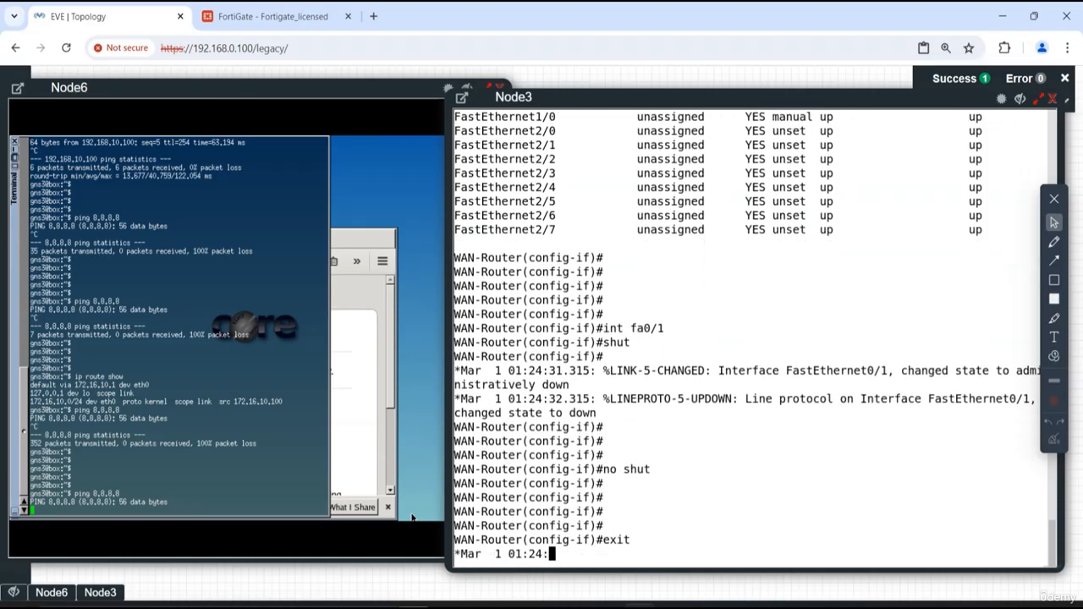
- List the WAN router's interface addresses again with "do show ip int b" and page through the output
key(Return)
key(Return)
key(Return)
key(Return)
key(Return)
text(do sho)
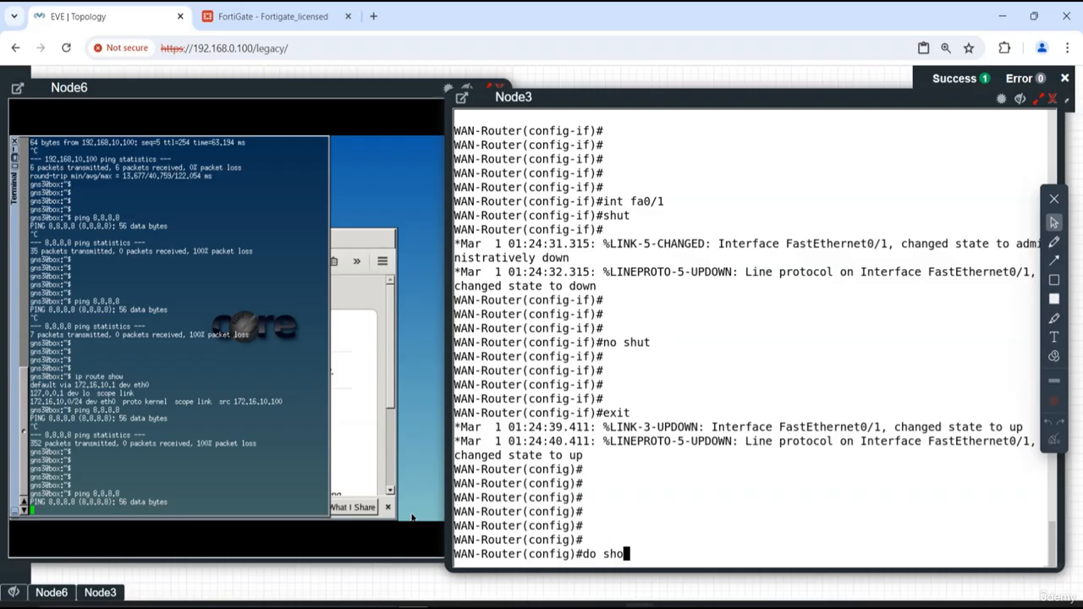
text(w ip int b)
key(Return)
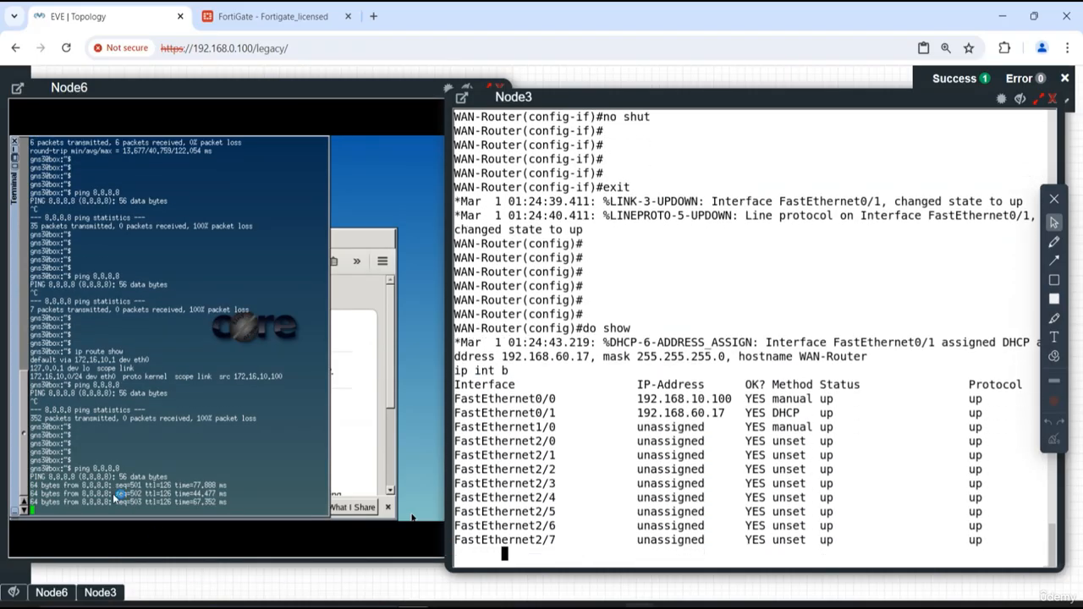
key(Return)
key(Return)
key(Return)
key(Return)
key(Return)
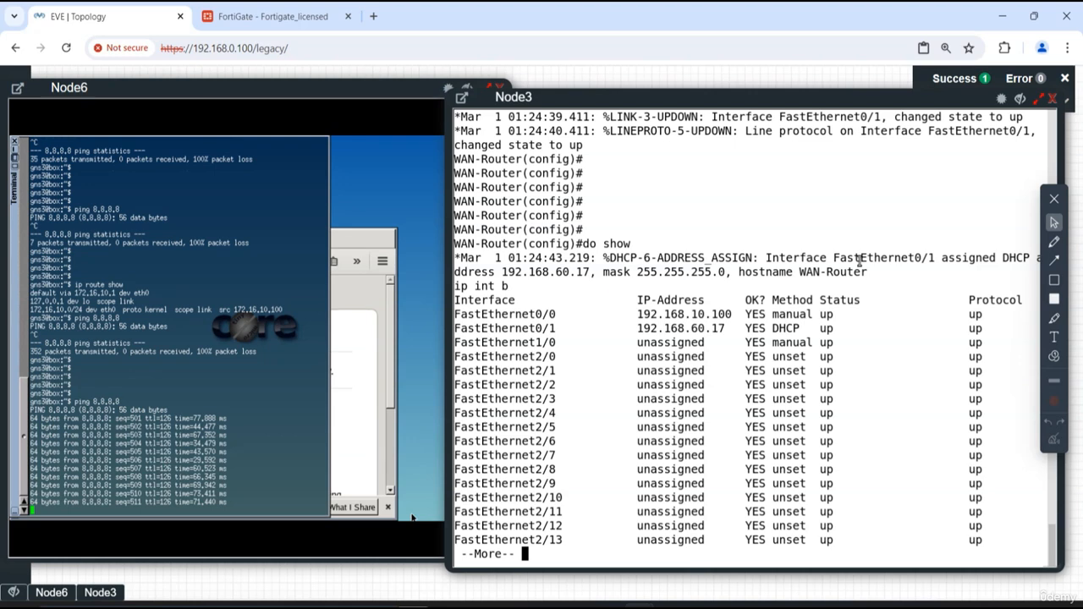
- Hide Node3's console and start an Ethernet packet capture on Node3's fa0/1, placing the capture window beside the Linux PC's console
click(1022, 97)
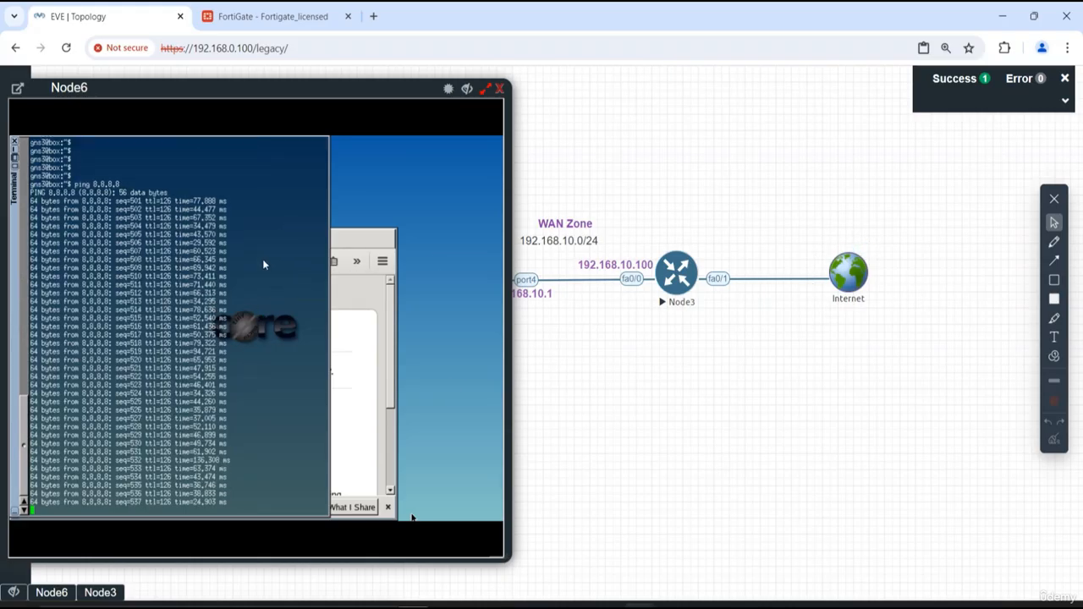
right_click(681, 273)
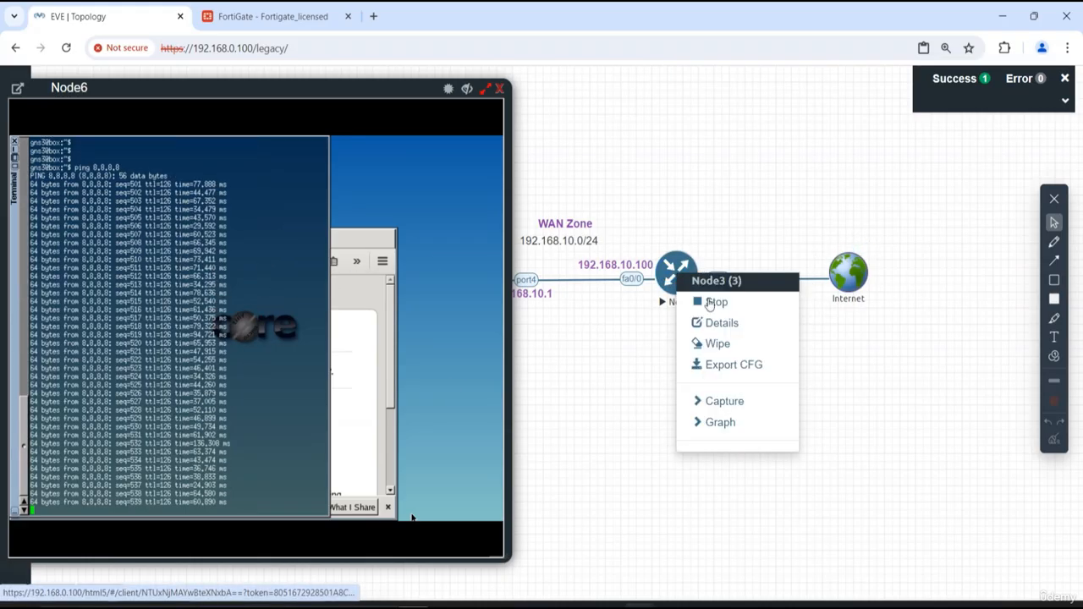
click(707, 399)
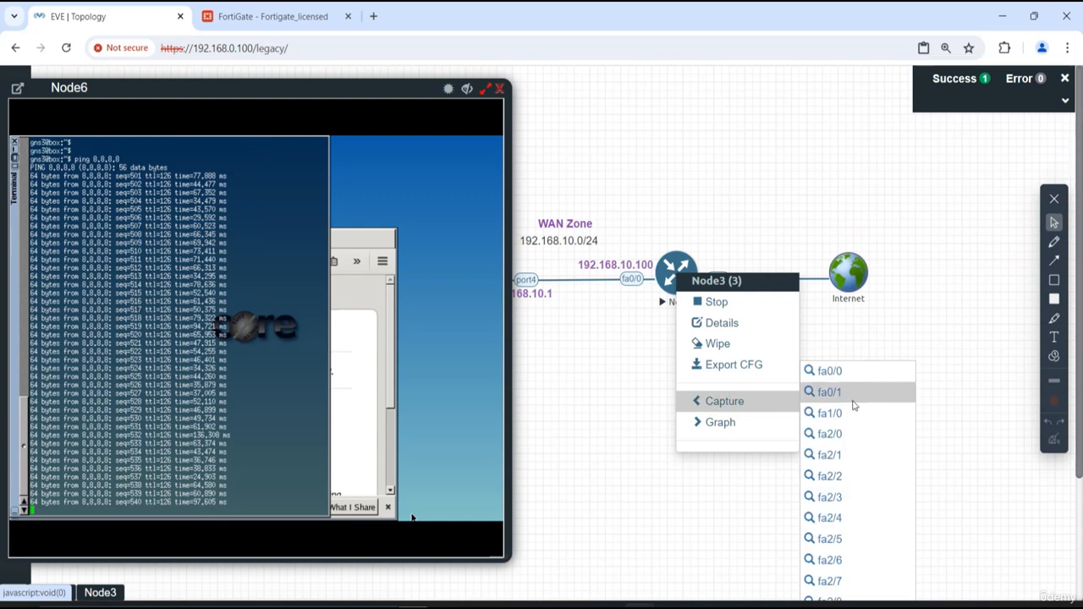
click(840, 397)
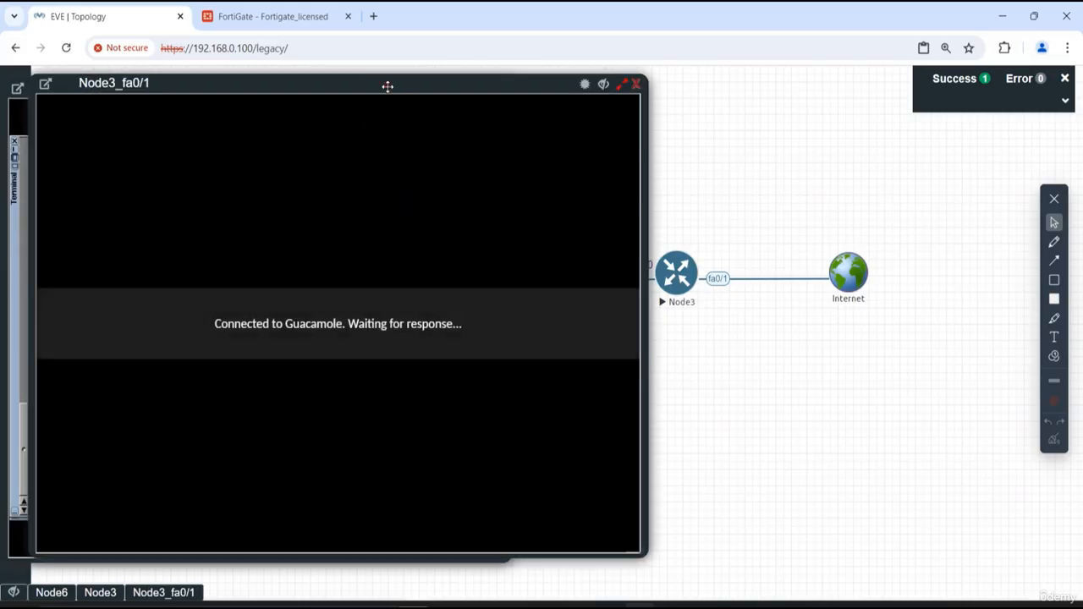
drag(387, 86, 740, 86)
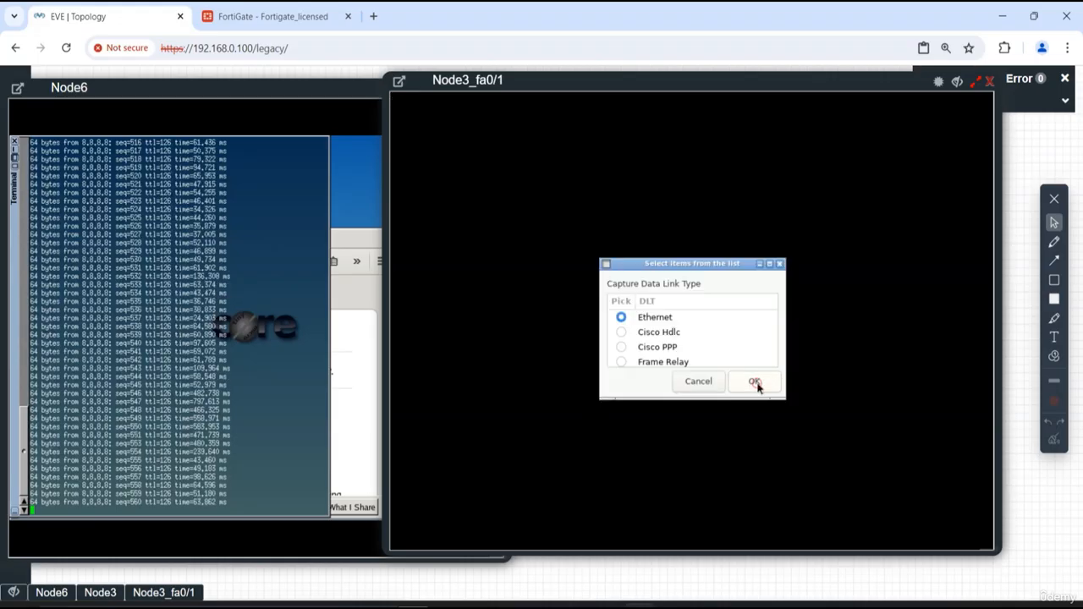
click(755, 382)
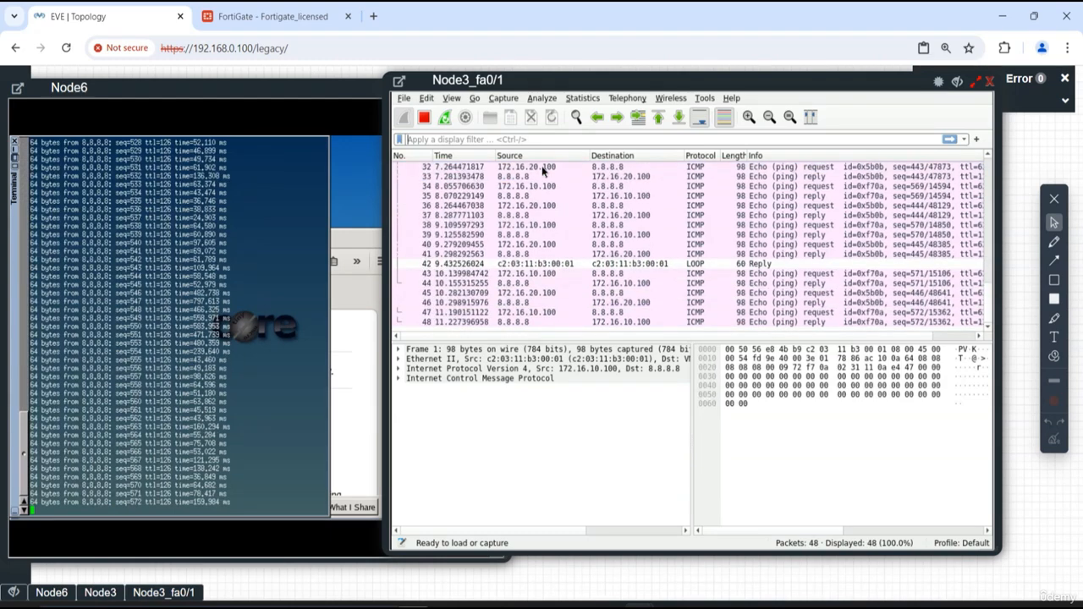
- Stop the fa0/1 packet capture and the running ping to 8.8.8.8 on the Linux PC
click(424, 118)
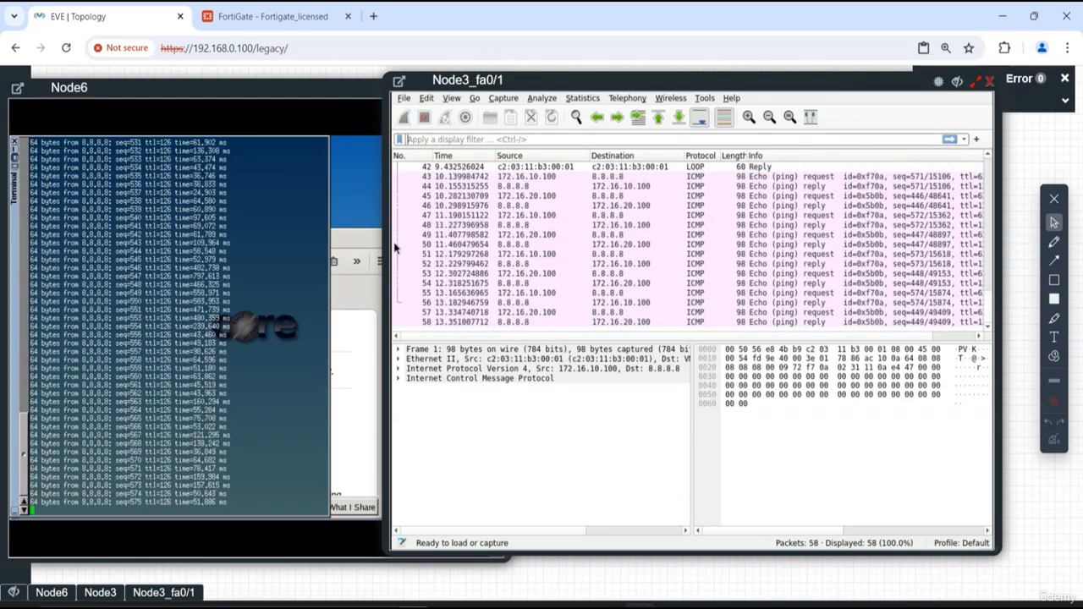
click(235, 263)
key(ctrl+c)
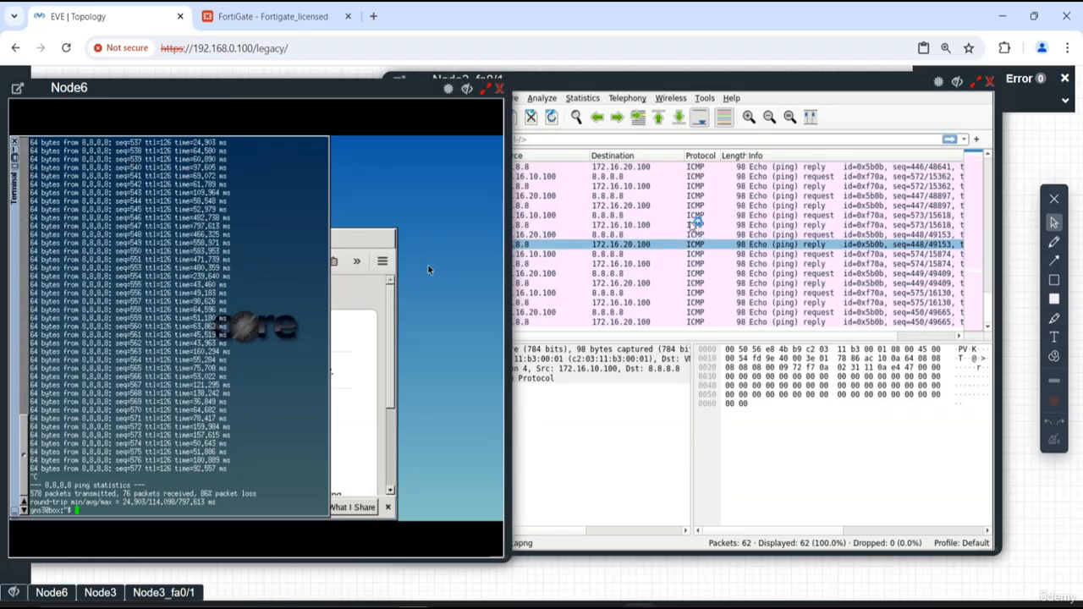
- Examine a captured echo request from 172.16.10.100 to 8.8.8.8 and its reply, and close the capture window
click(687, 224)
click(505, 177)
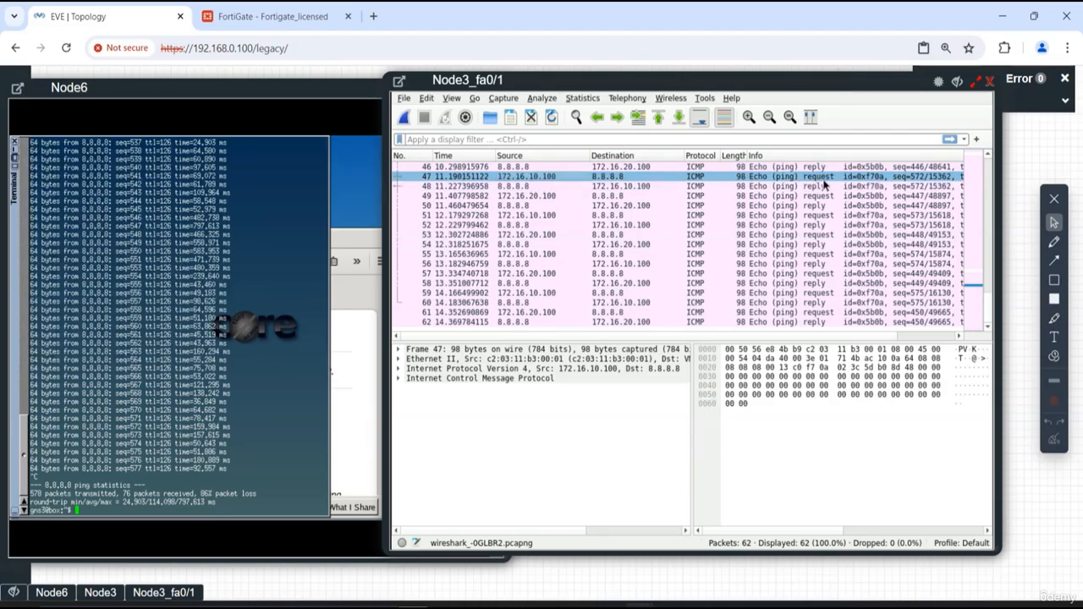
click(520, 186)
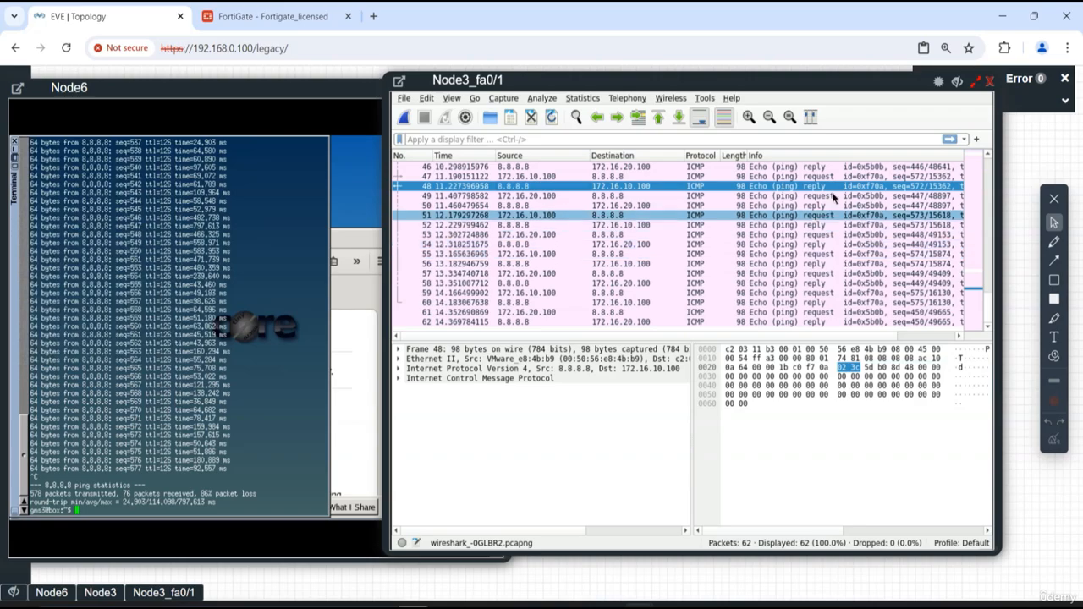
click(991, 82)
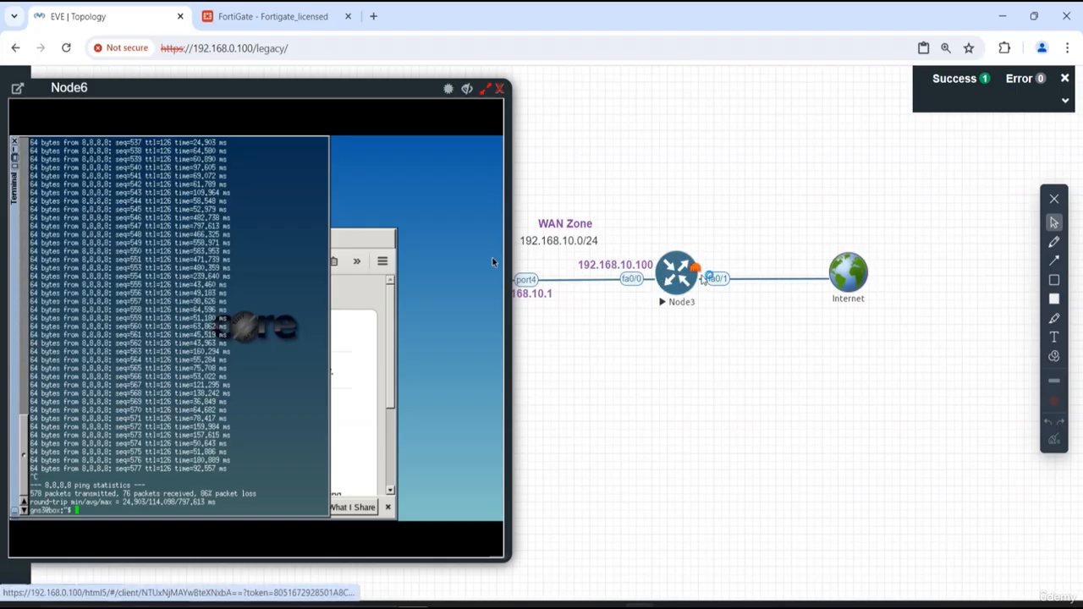
click(702, 279)
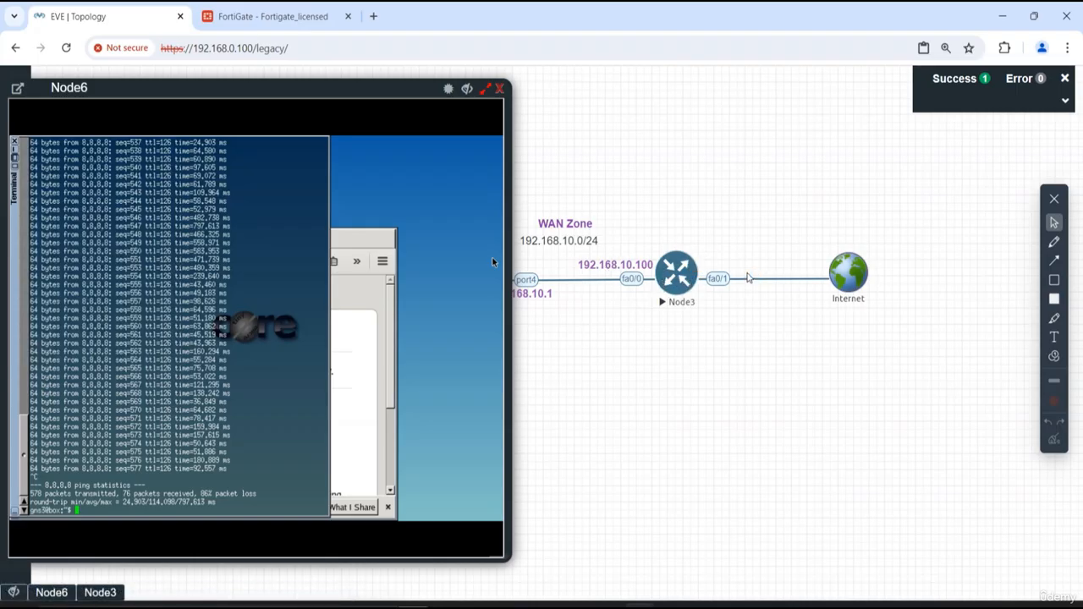